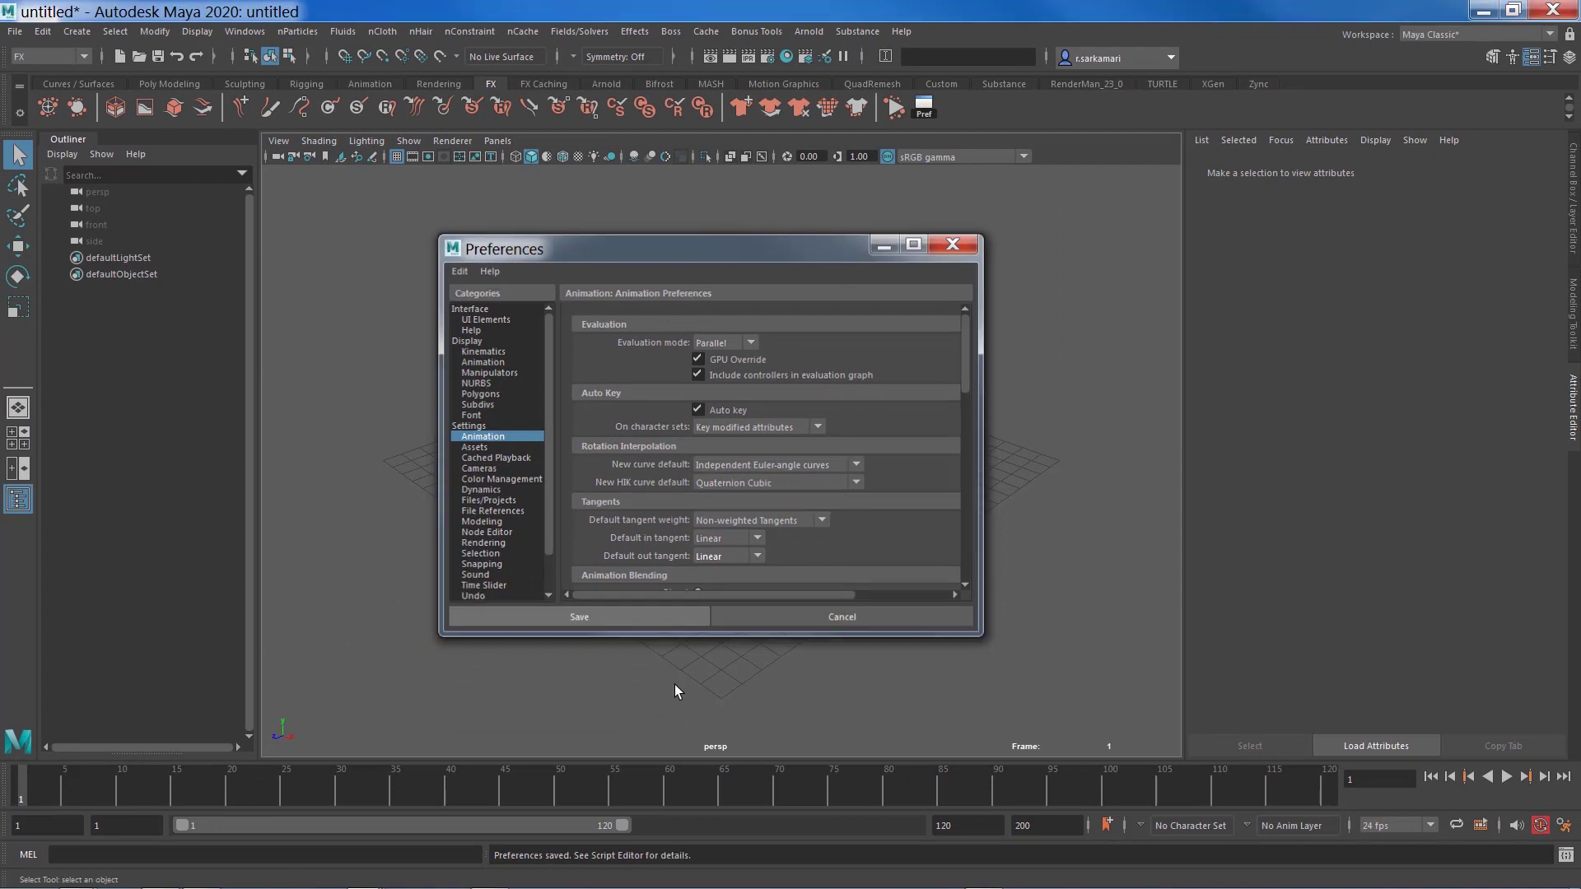
- Set both the playback end and the animation end of the timeline to frame 30
click(956, 826)
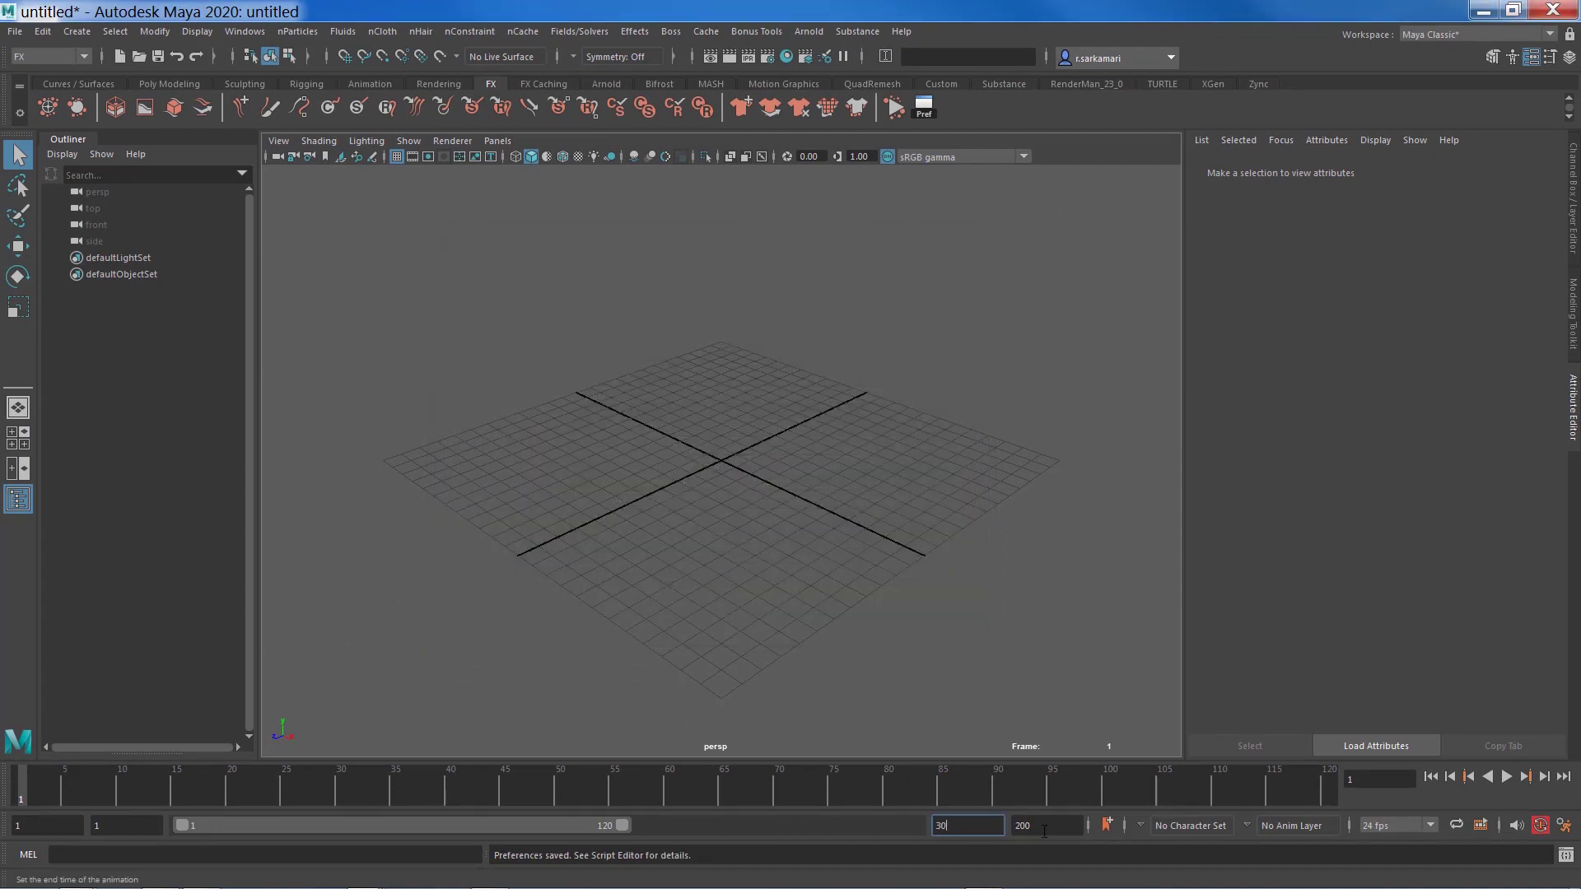
key(Tab)
text(30)
key(Return)
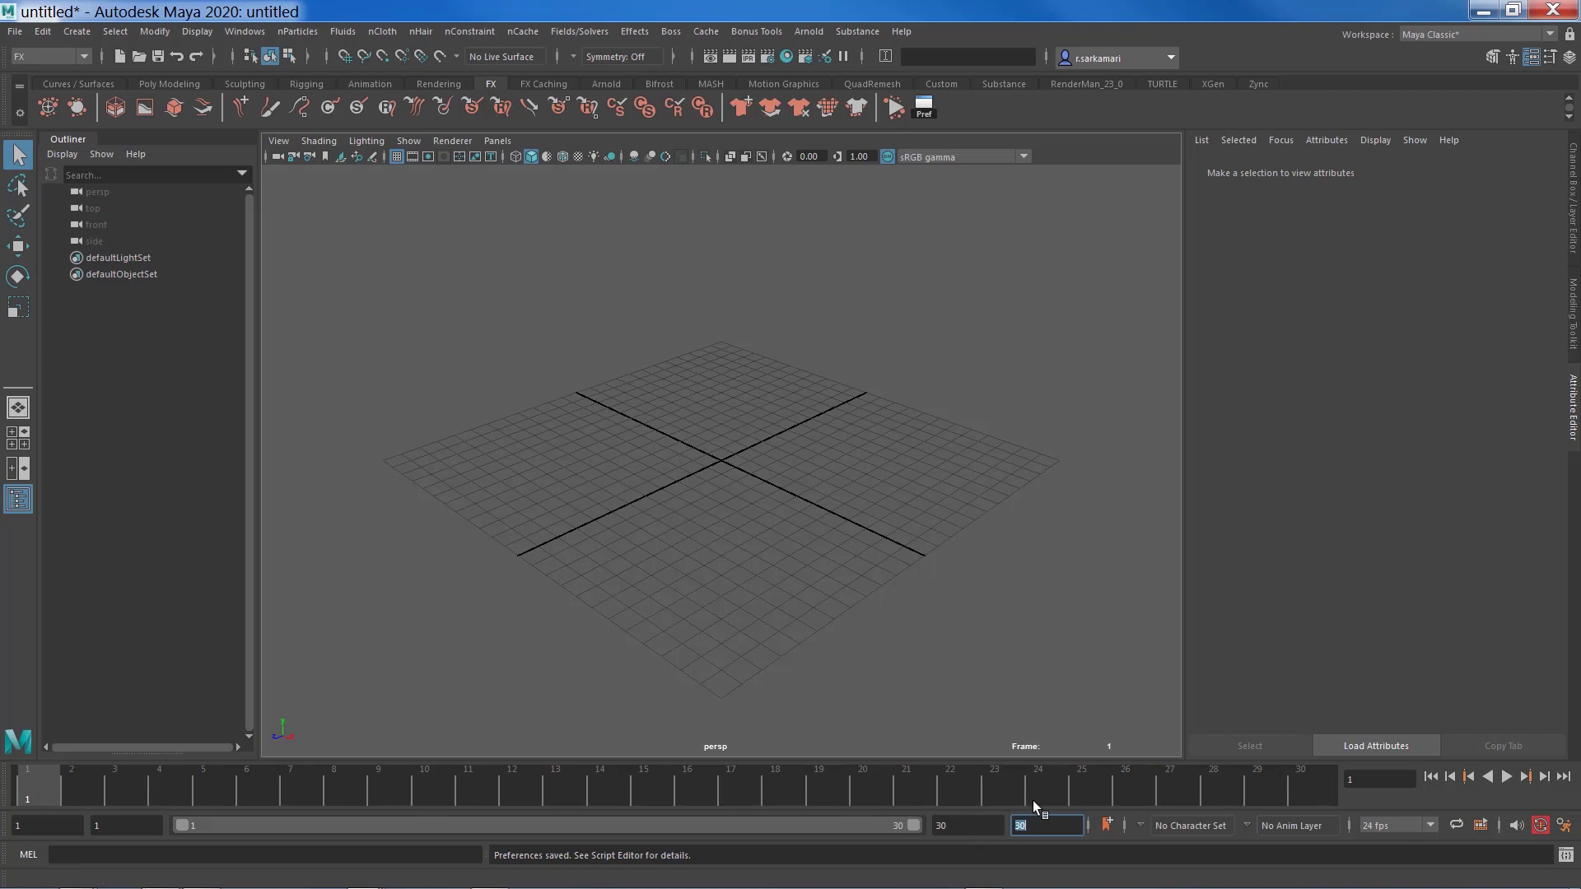
- Create a polygon plane and set its Scale X, Y and Z to 20
click(171, 85)
click(192, 107)
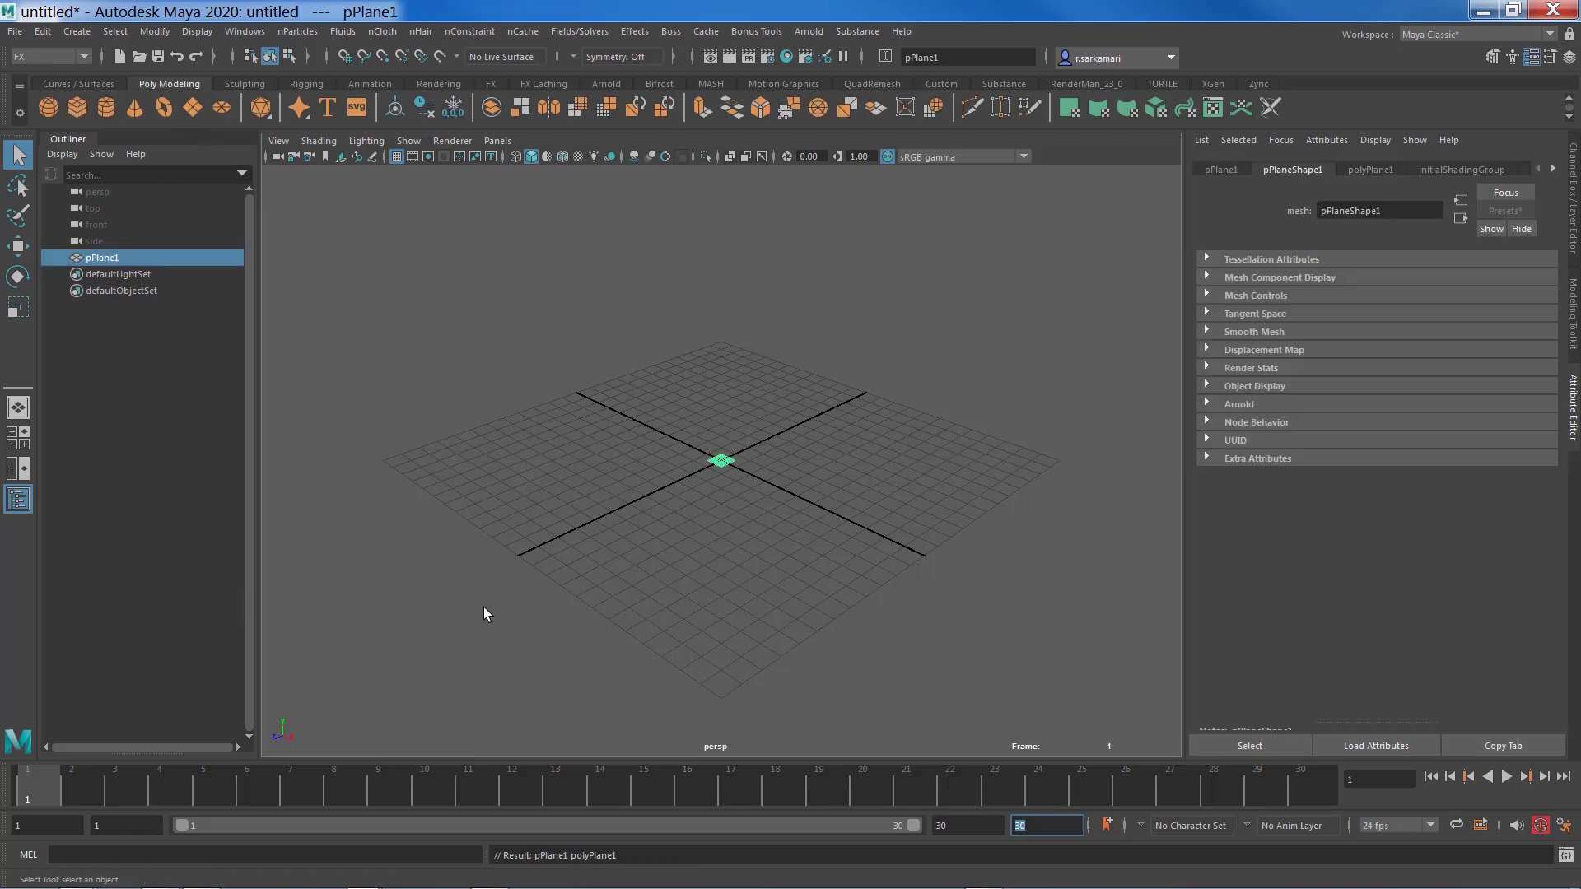
click(1575, 242)
drag(1524, 266, 1524, 286)
text(20)
key(Return)
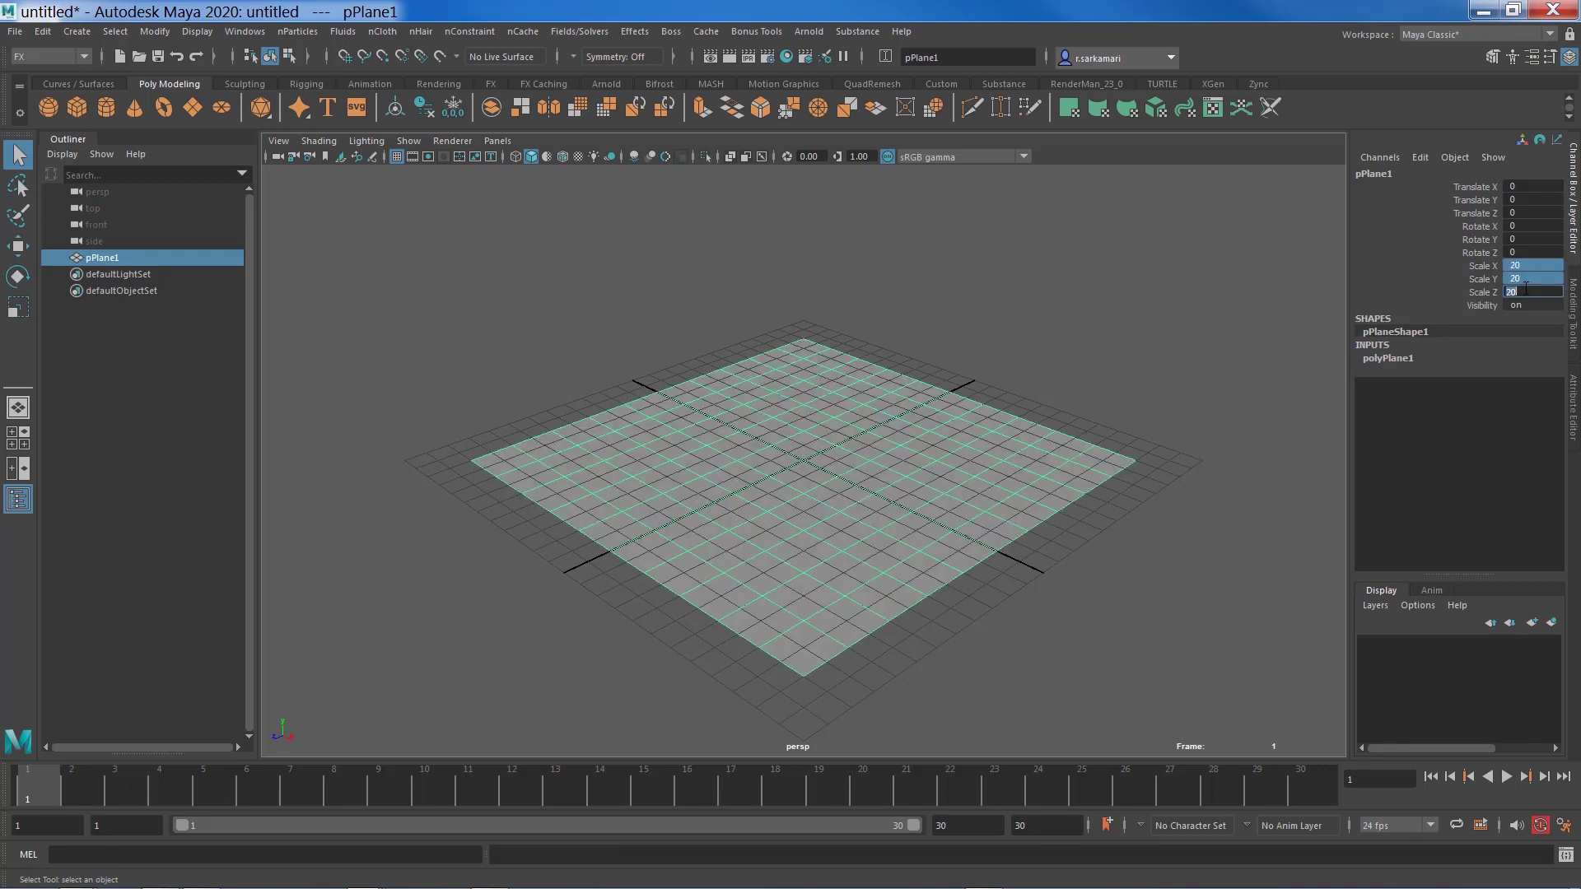
- Hide the viewport grid and assign a new Surface Shader material to the plane
click(394, 158)
right_drag(803, 359, 803, 782)
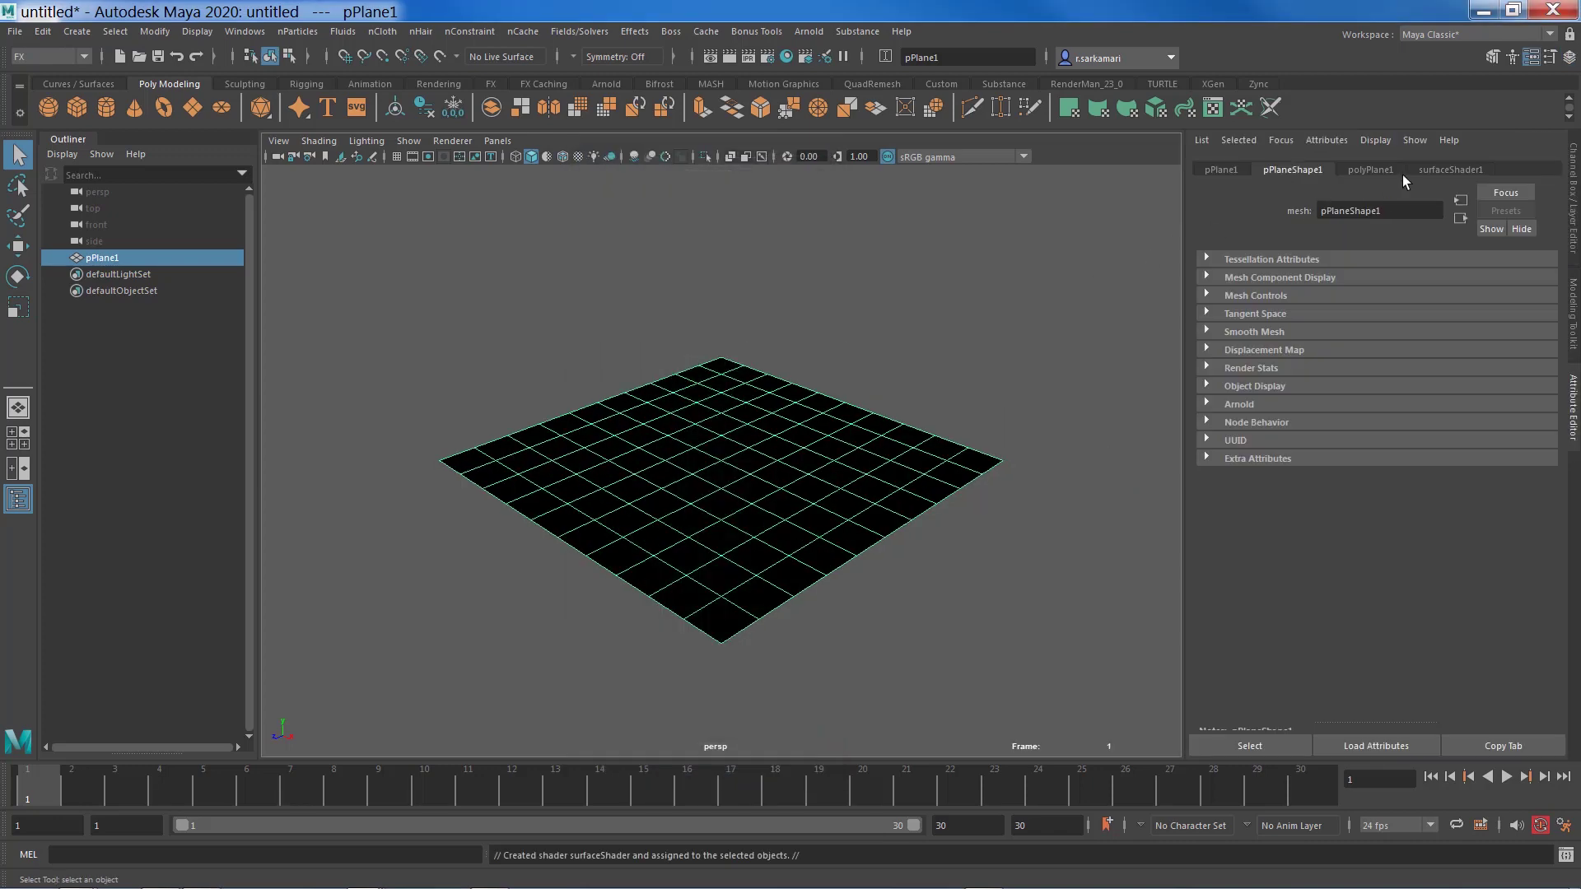
- Rename the plane's surface shader to SS_Emission
click(1435, 168)
double_click(1367, 211)
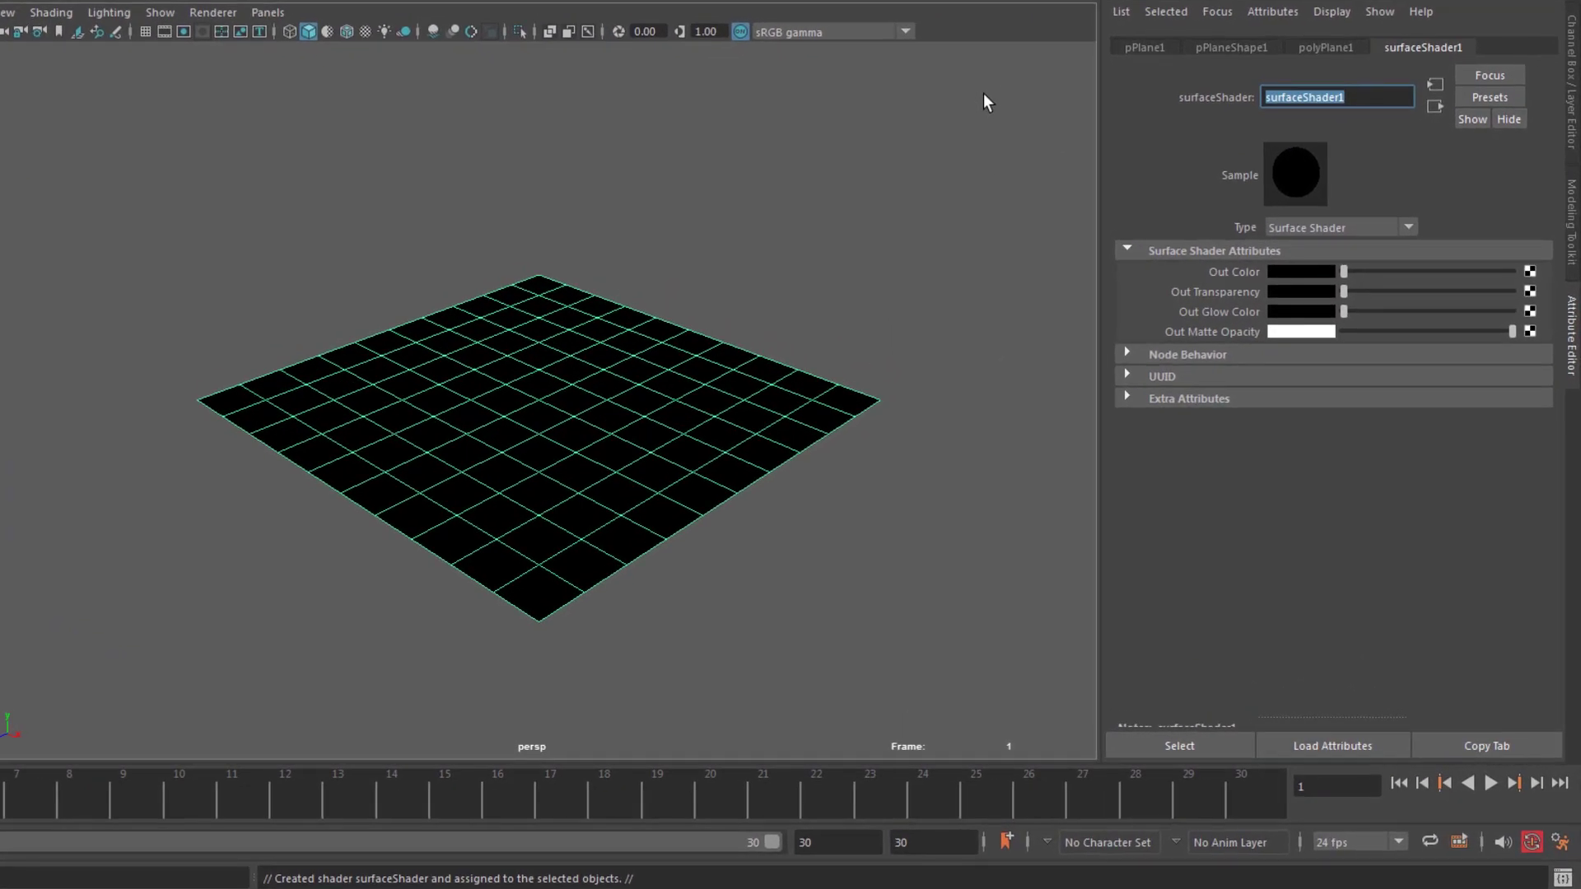
text(SS_Emission)
key(Return)
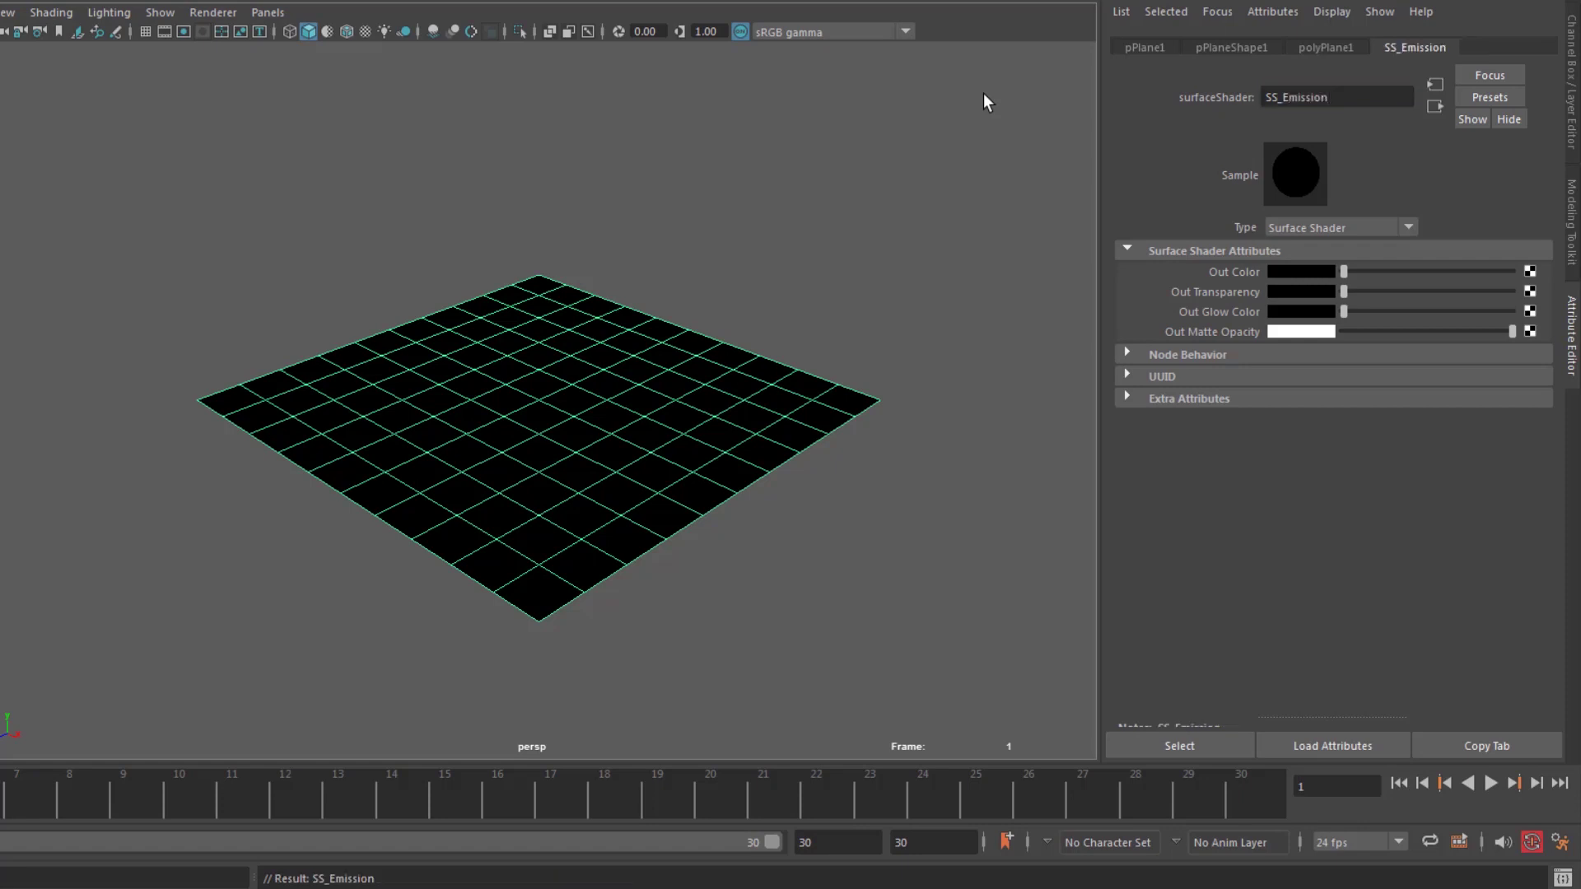
- Connect a 2D Noise texture to the shader's Out Color and turn on textured display in the viewport
click(1530, 271)
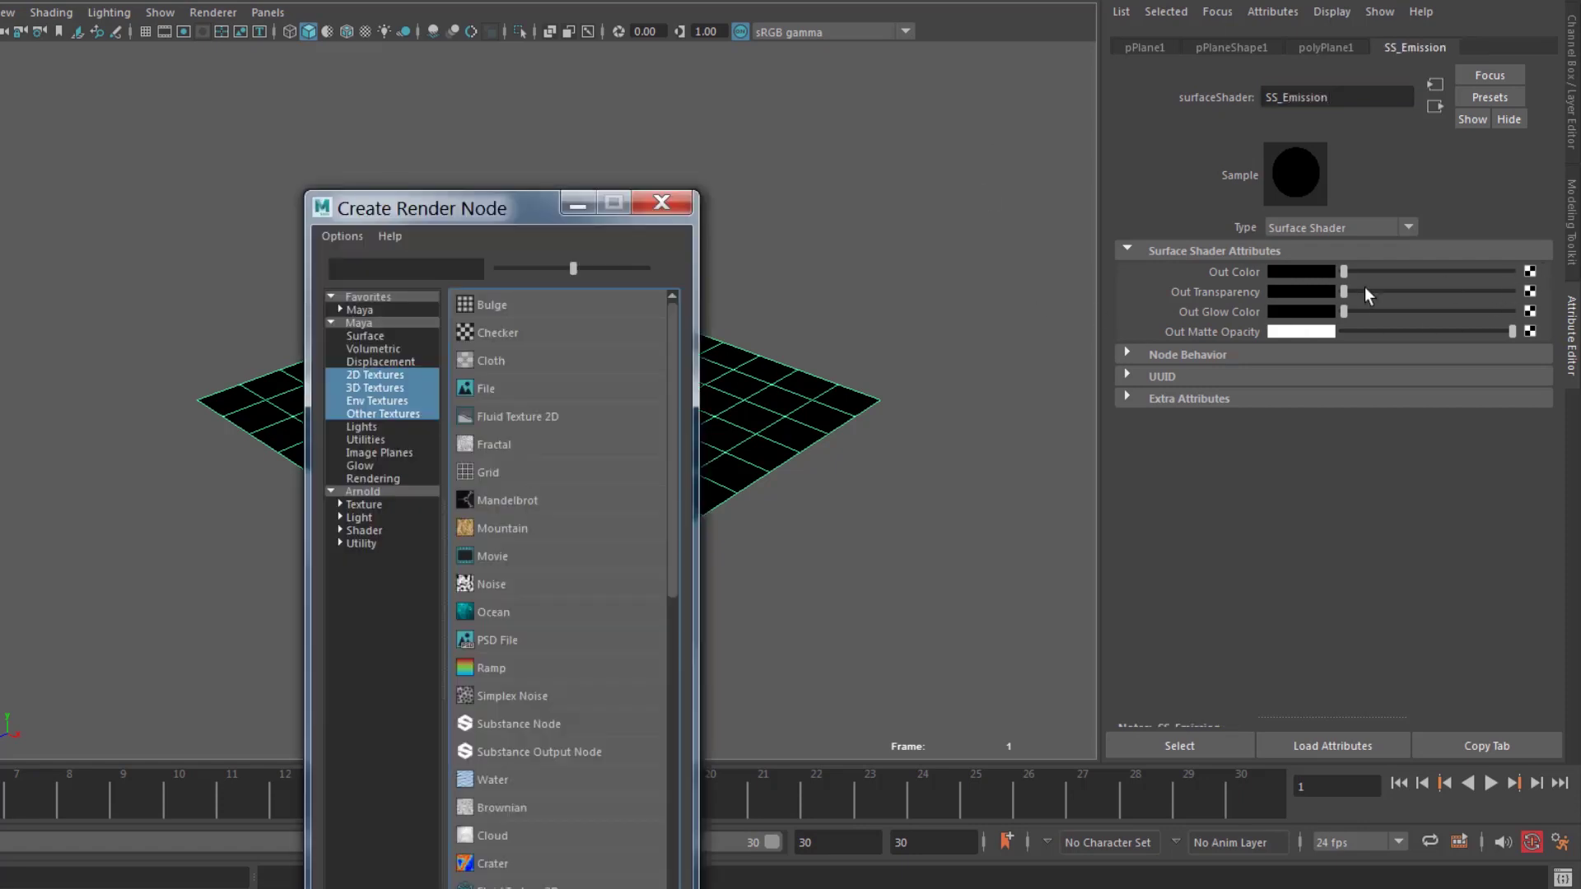
drag(521, 206, 484, 6)
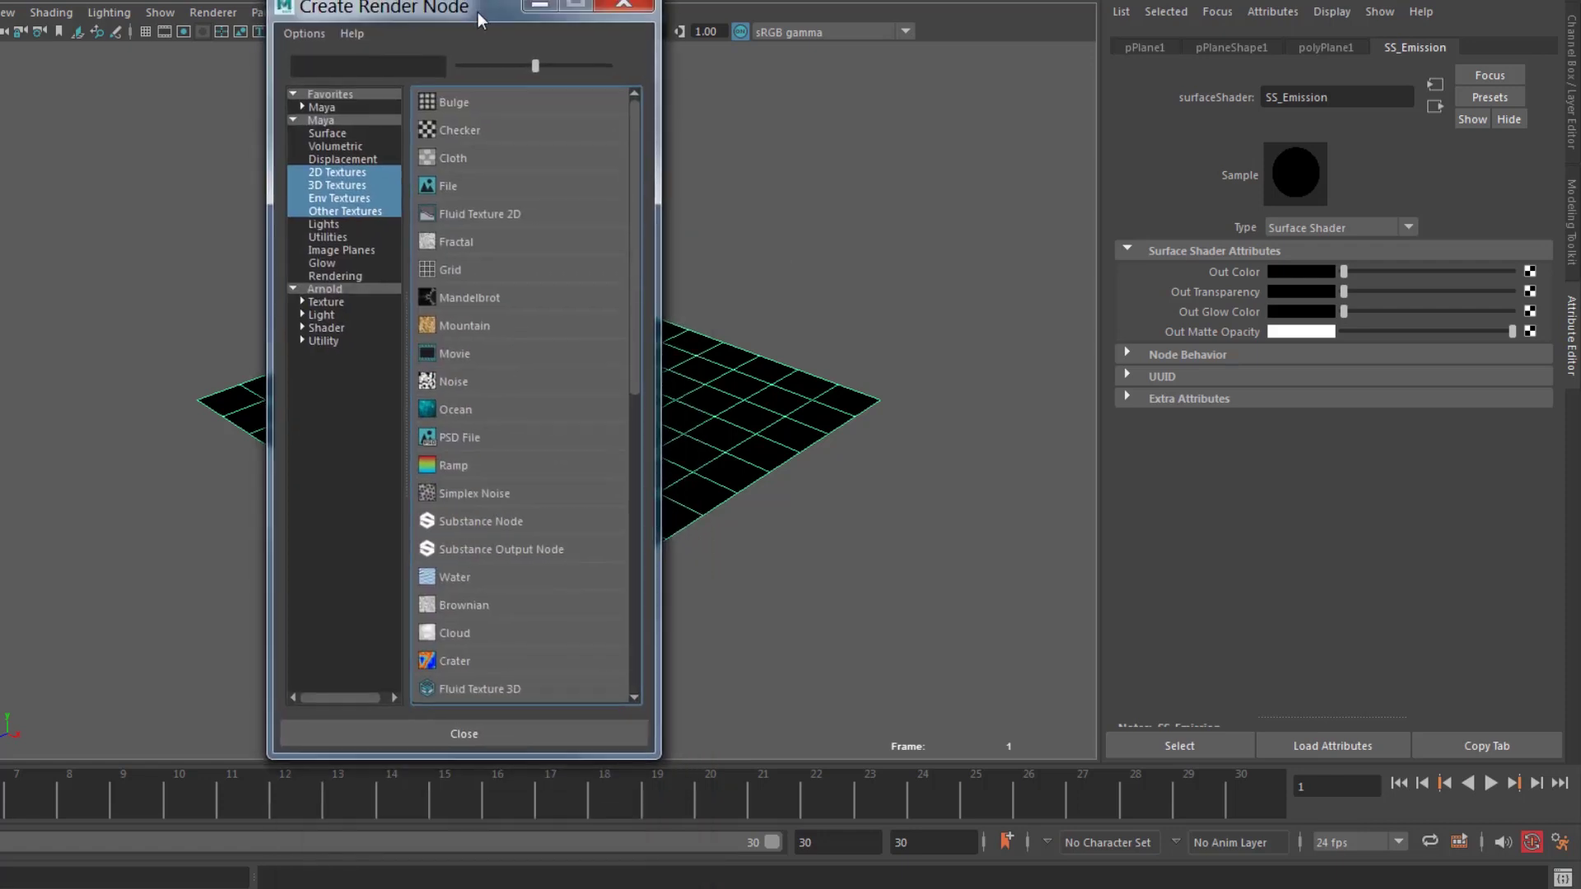
click(335, 173)
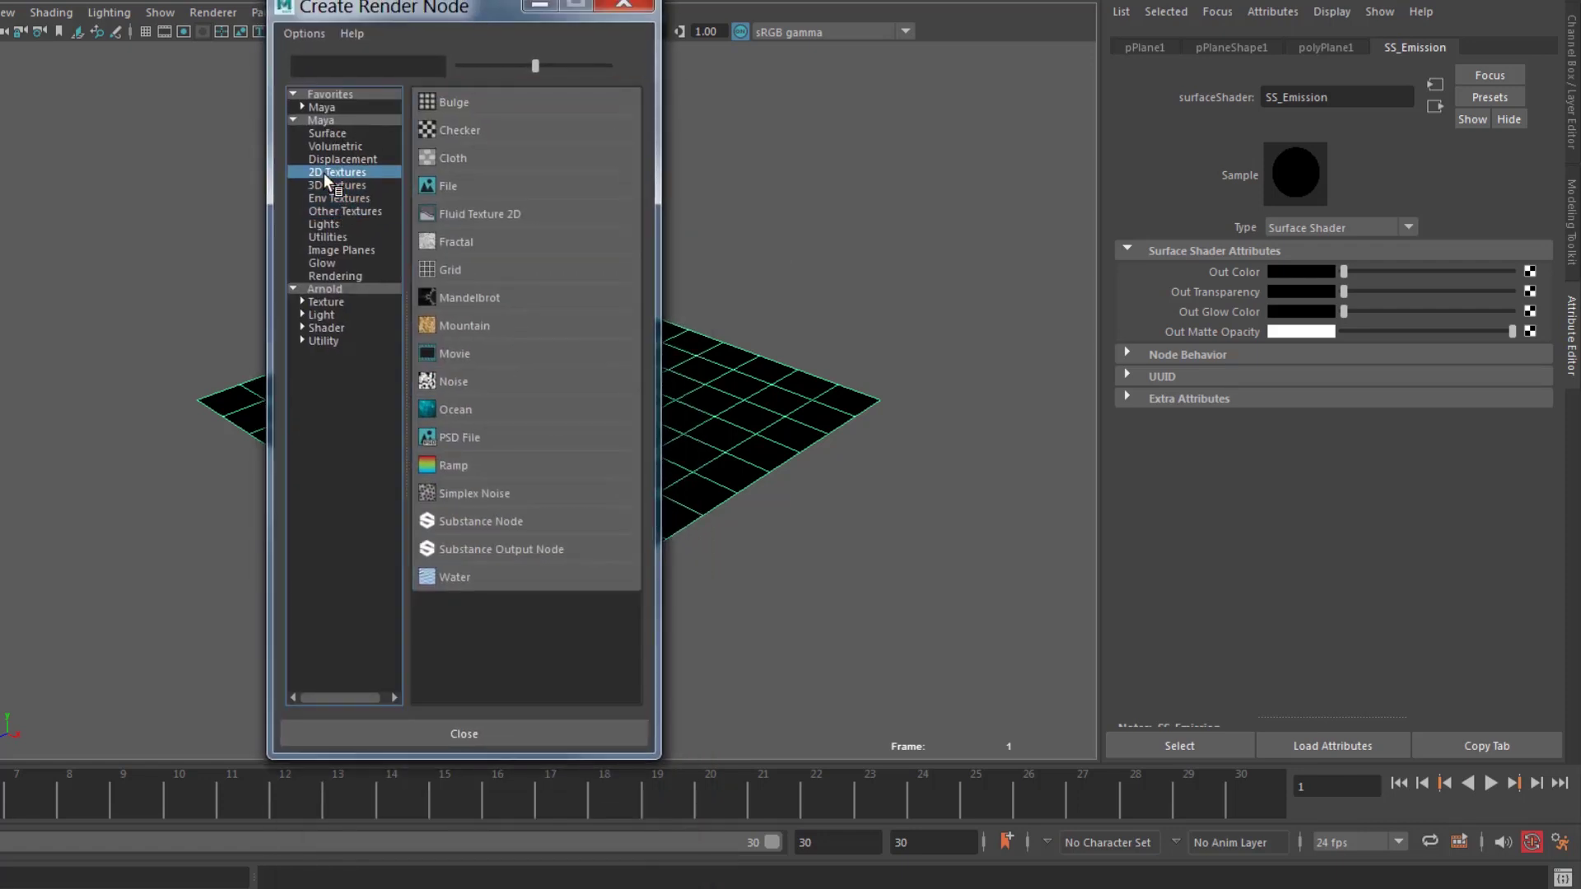
click(452, 382)
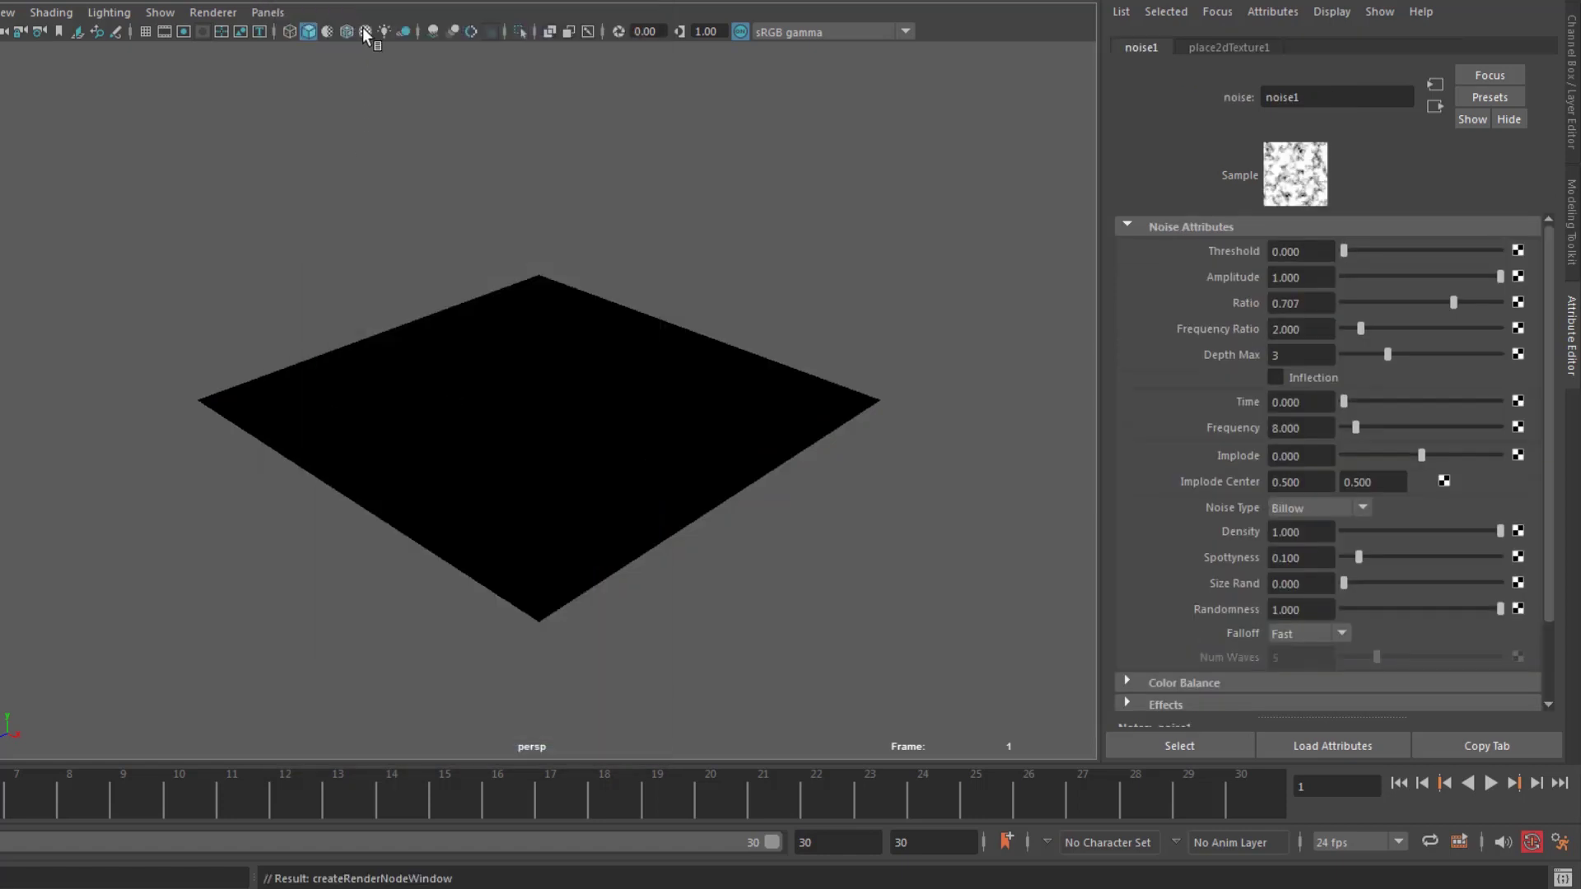
click(363, 29)
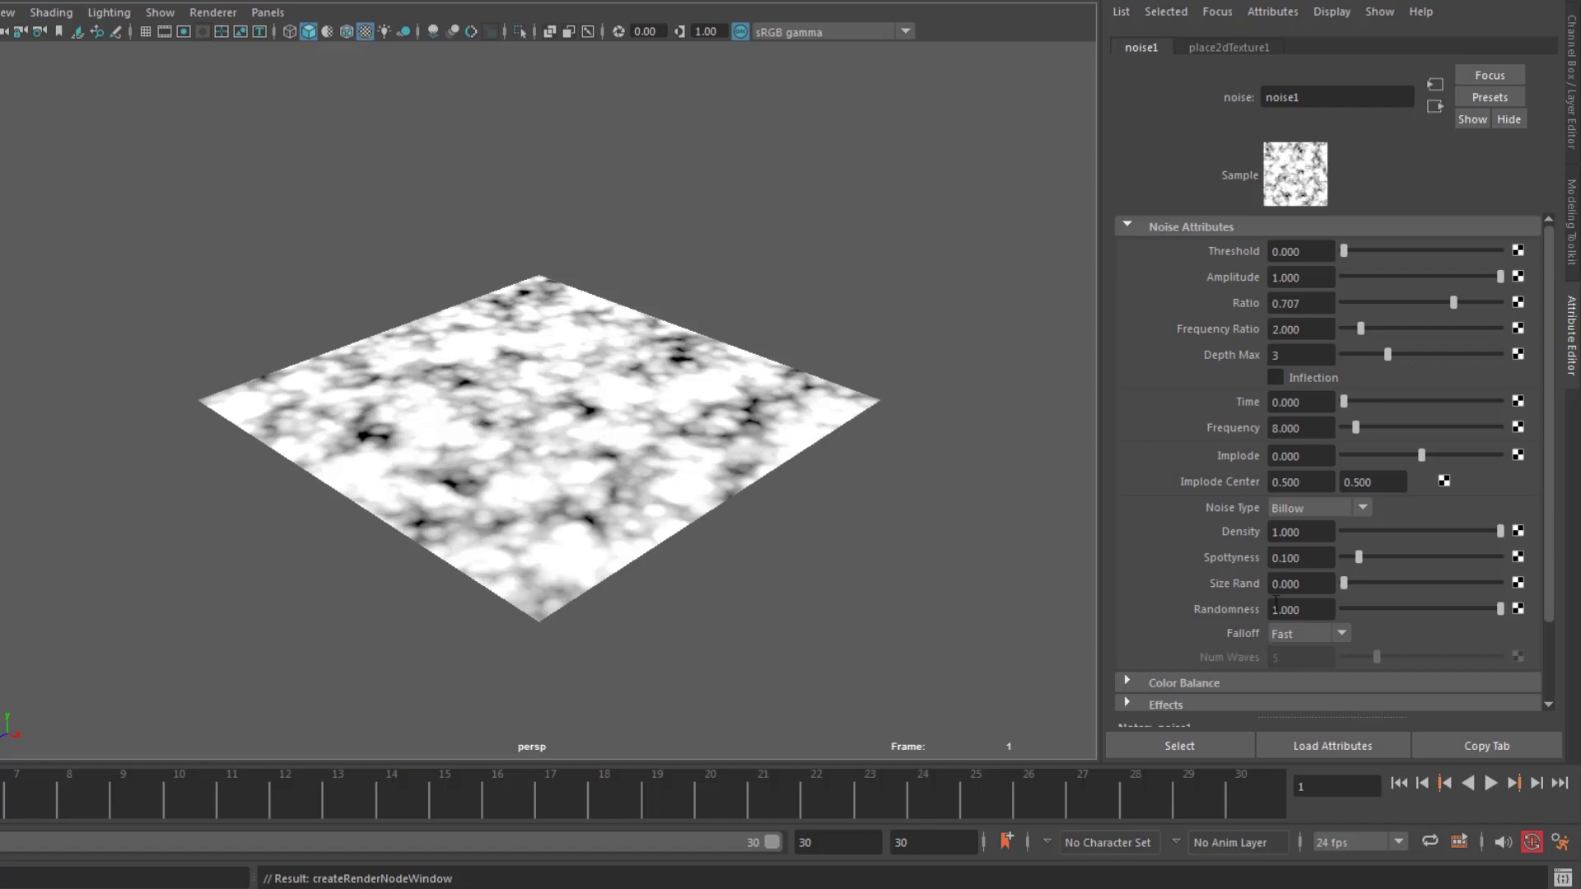
- Try a Density of 0.25 on the noise texture and look through the available noise types
click(1305, 531)
key(ctrl+a)
text(0.25)
key(Return)
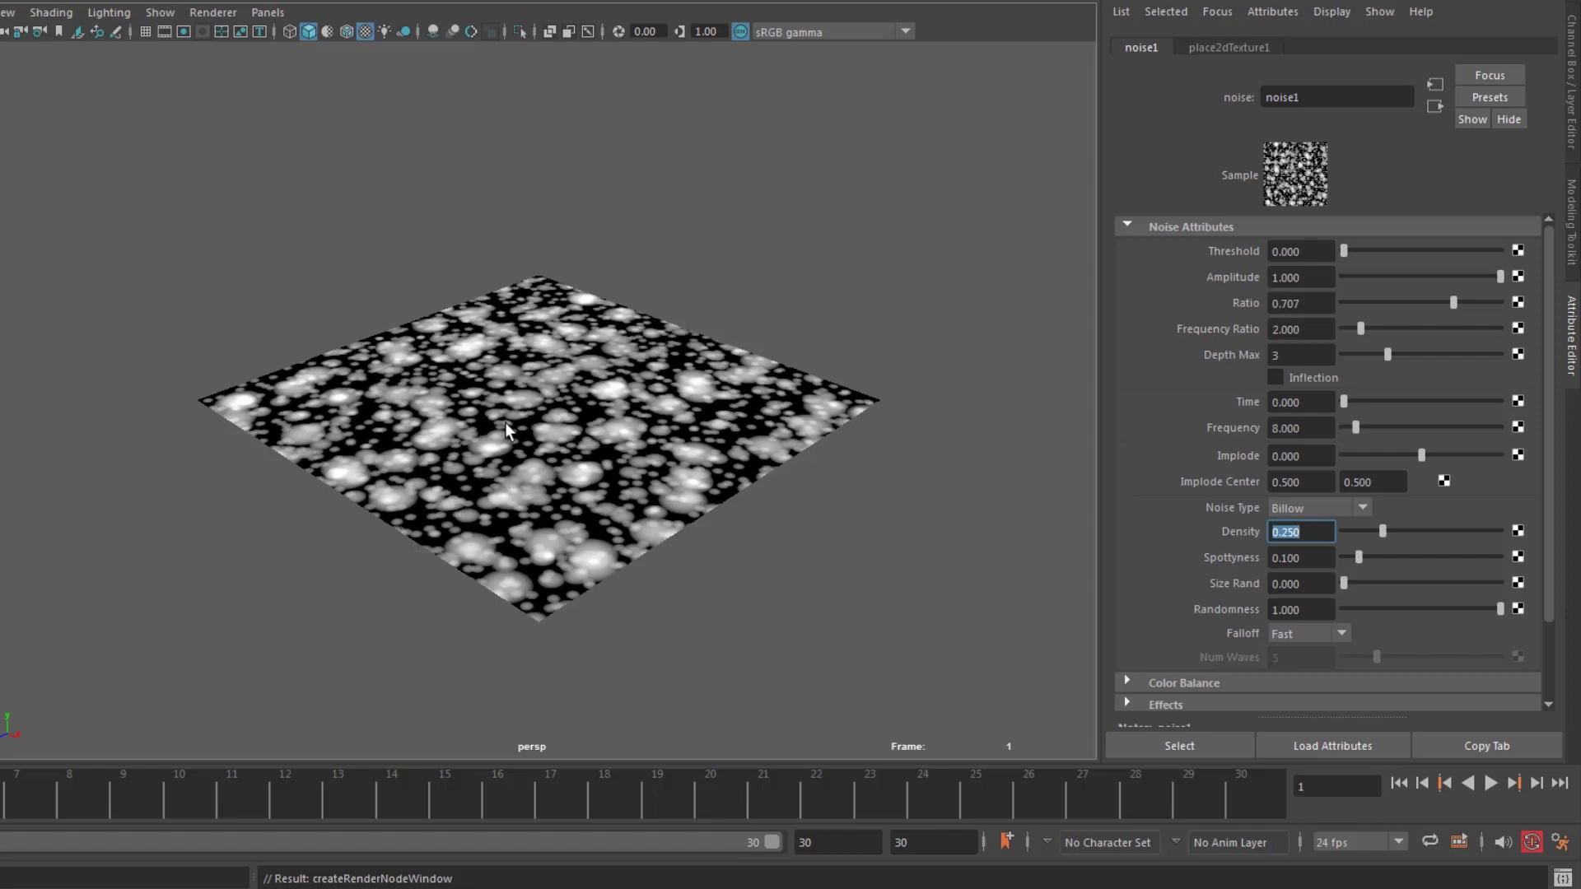
click(1277, 512)
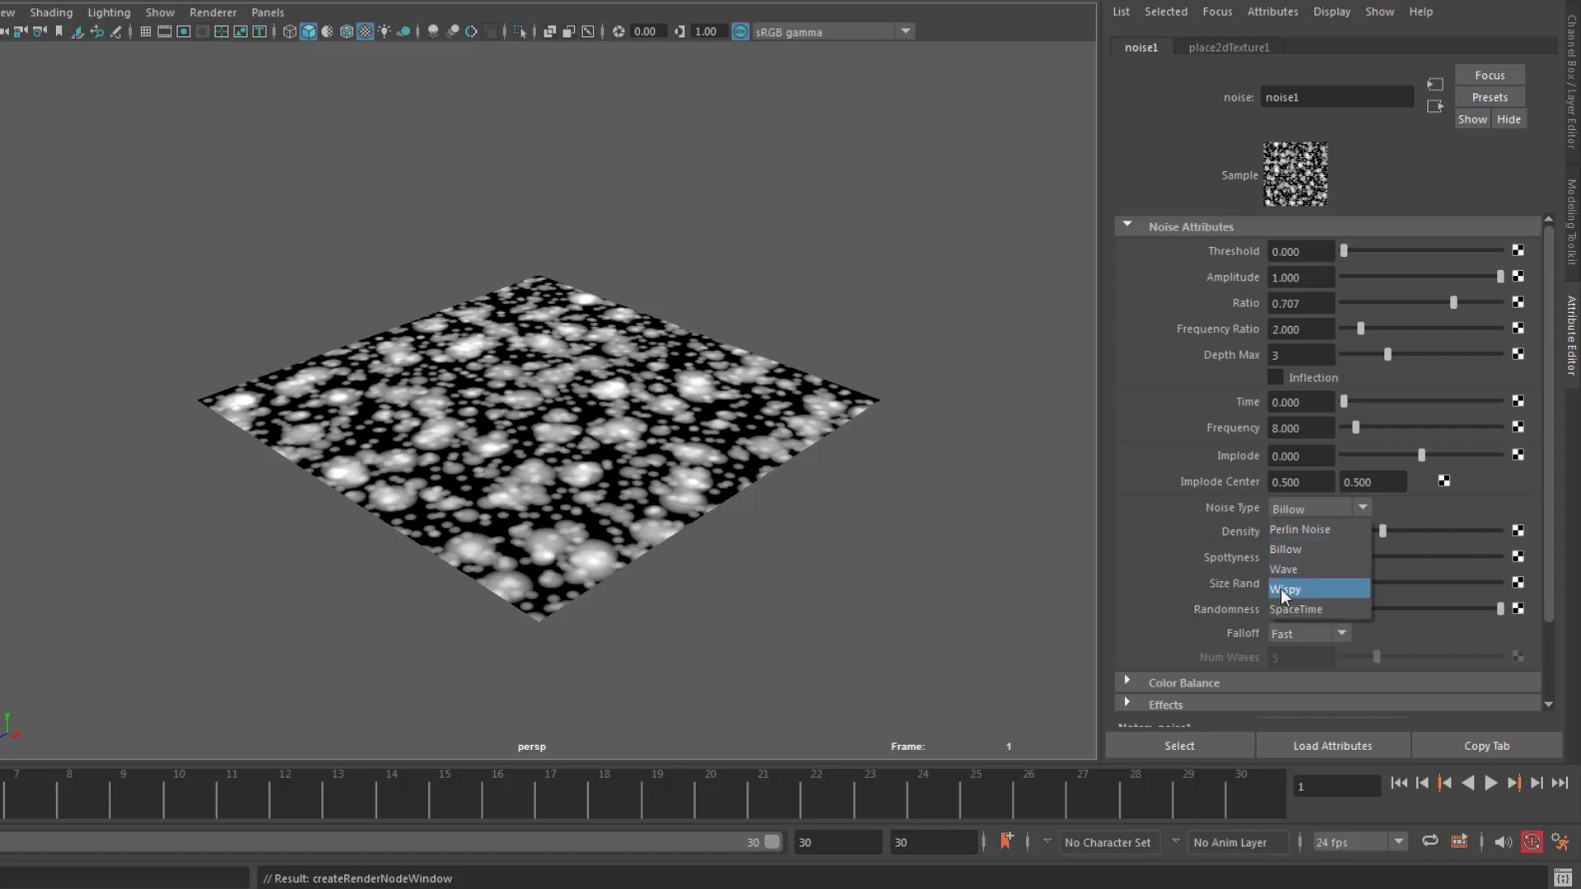
click(1176, 511)
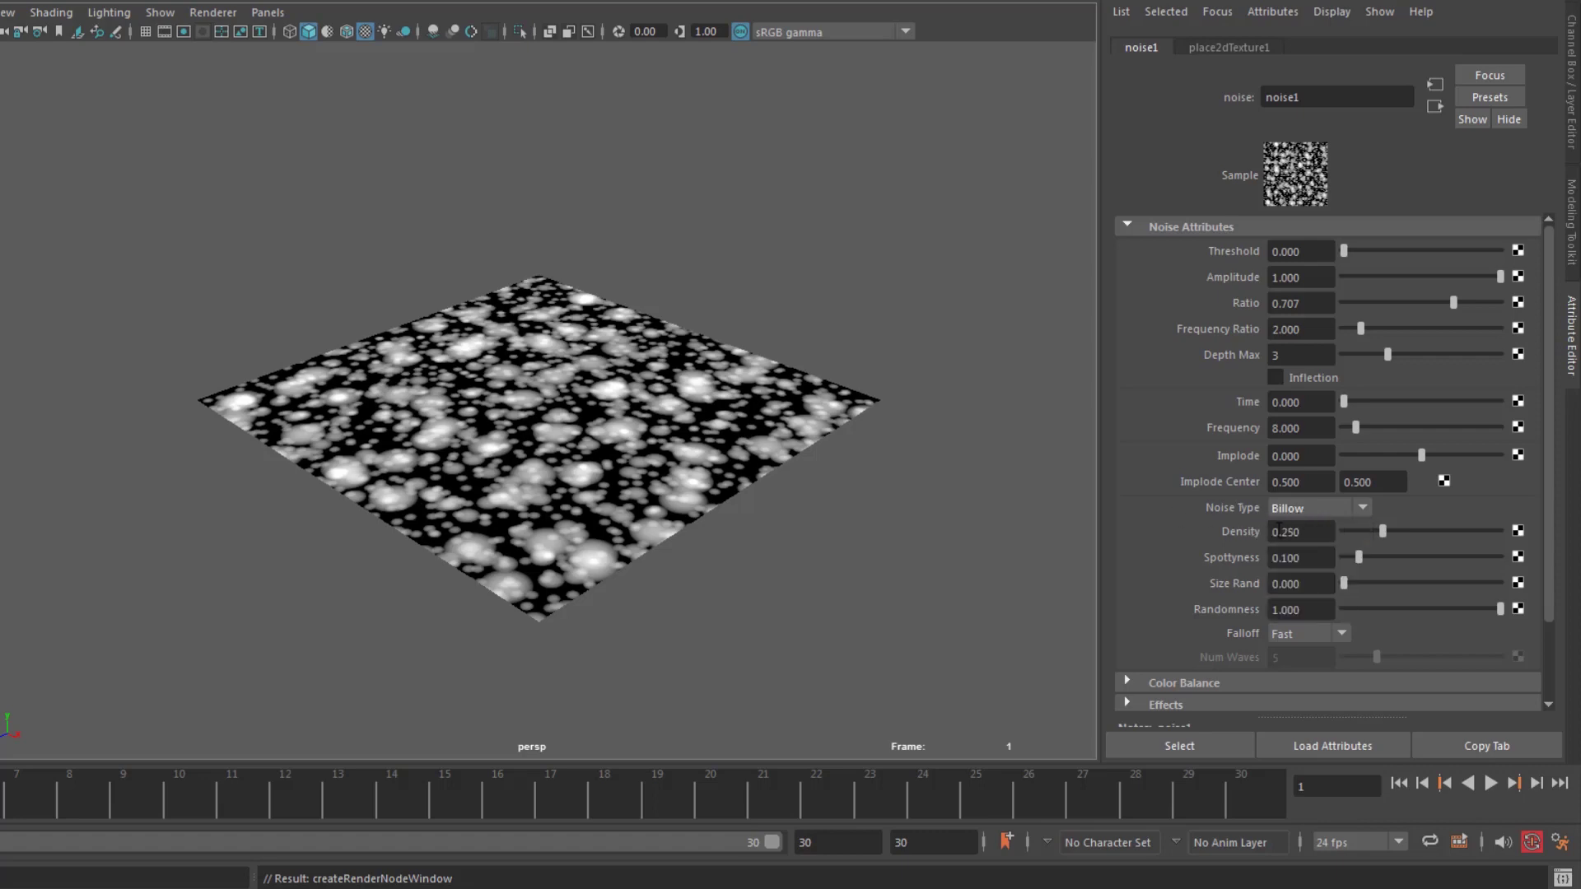
- Set the noise texture's Density to 0.1 and its Amplitude to 5
double_click(1305, 537)
text(.1)
key(Return)
alt+right_drag(603, 530, 857, 573)
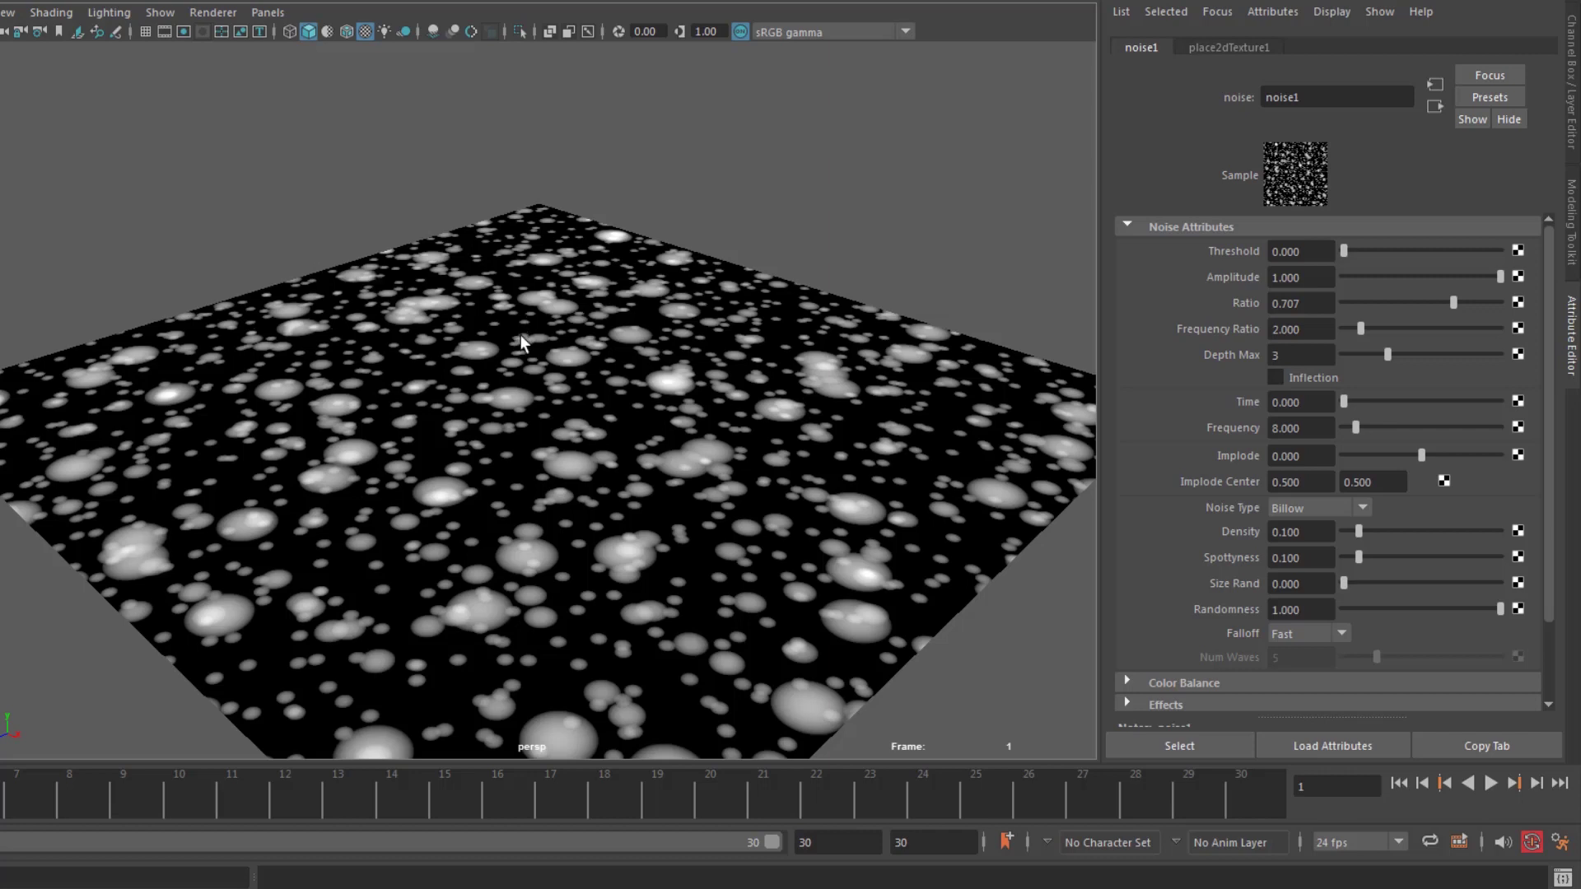
click(1299, 277)
text(5)
key(Return)
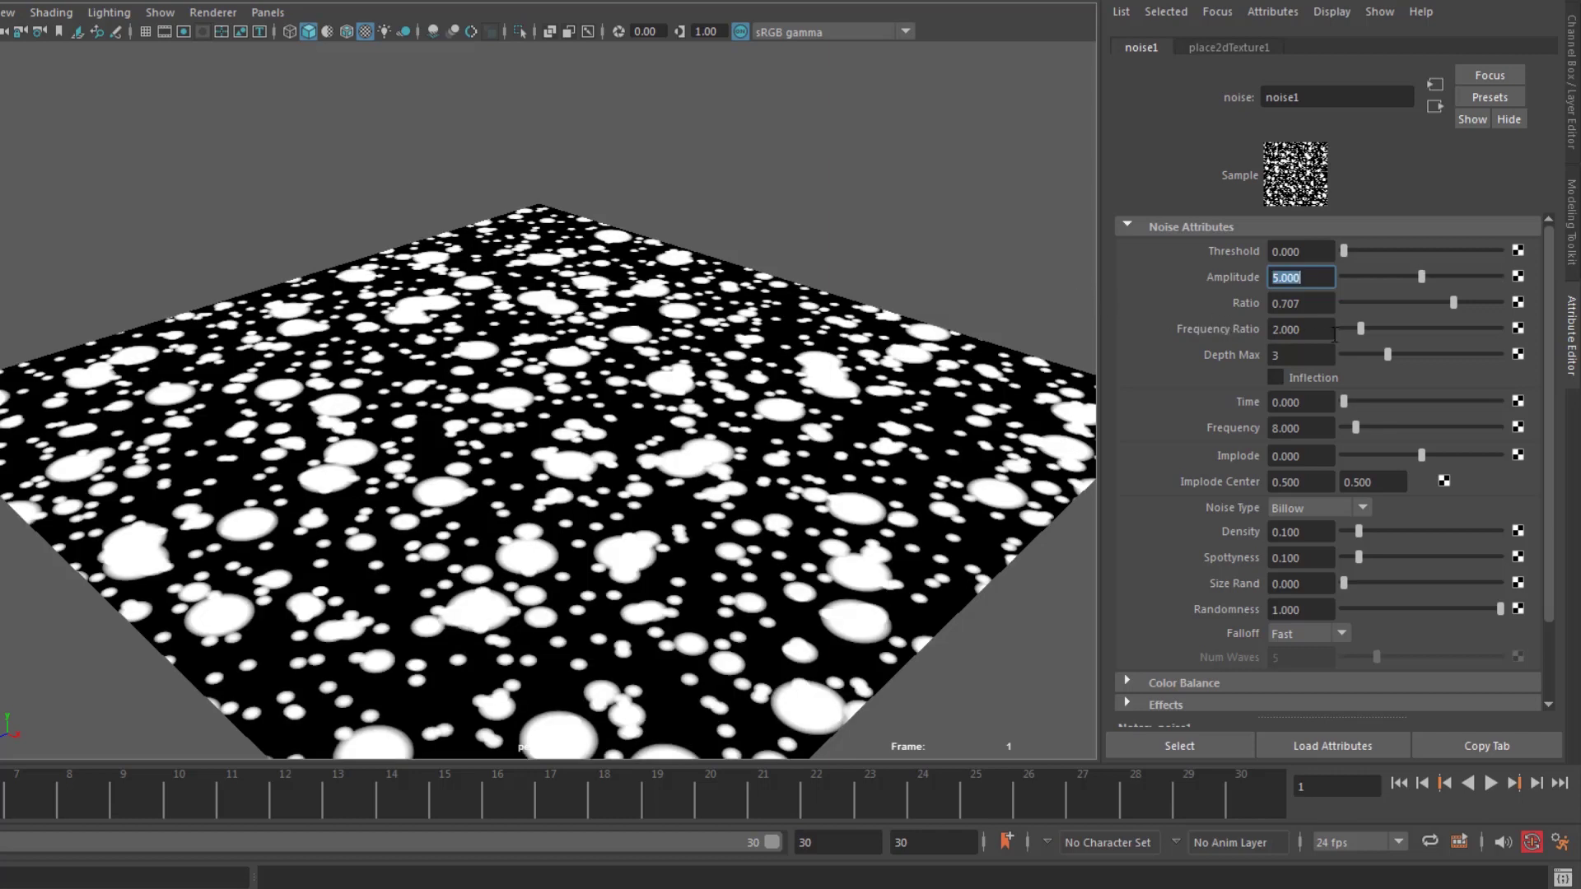
- Set the noise texture's Frequency Ratio to 1 and its Frequency to 0.8
click(1306, 330)
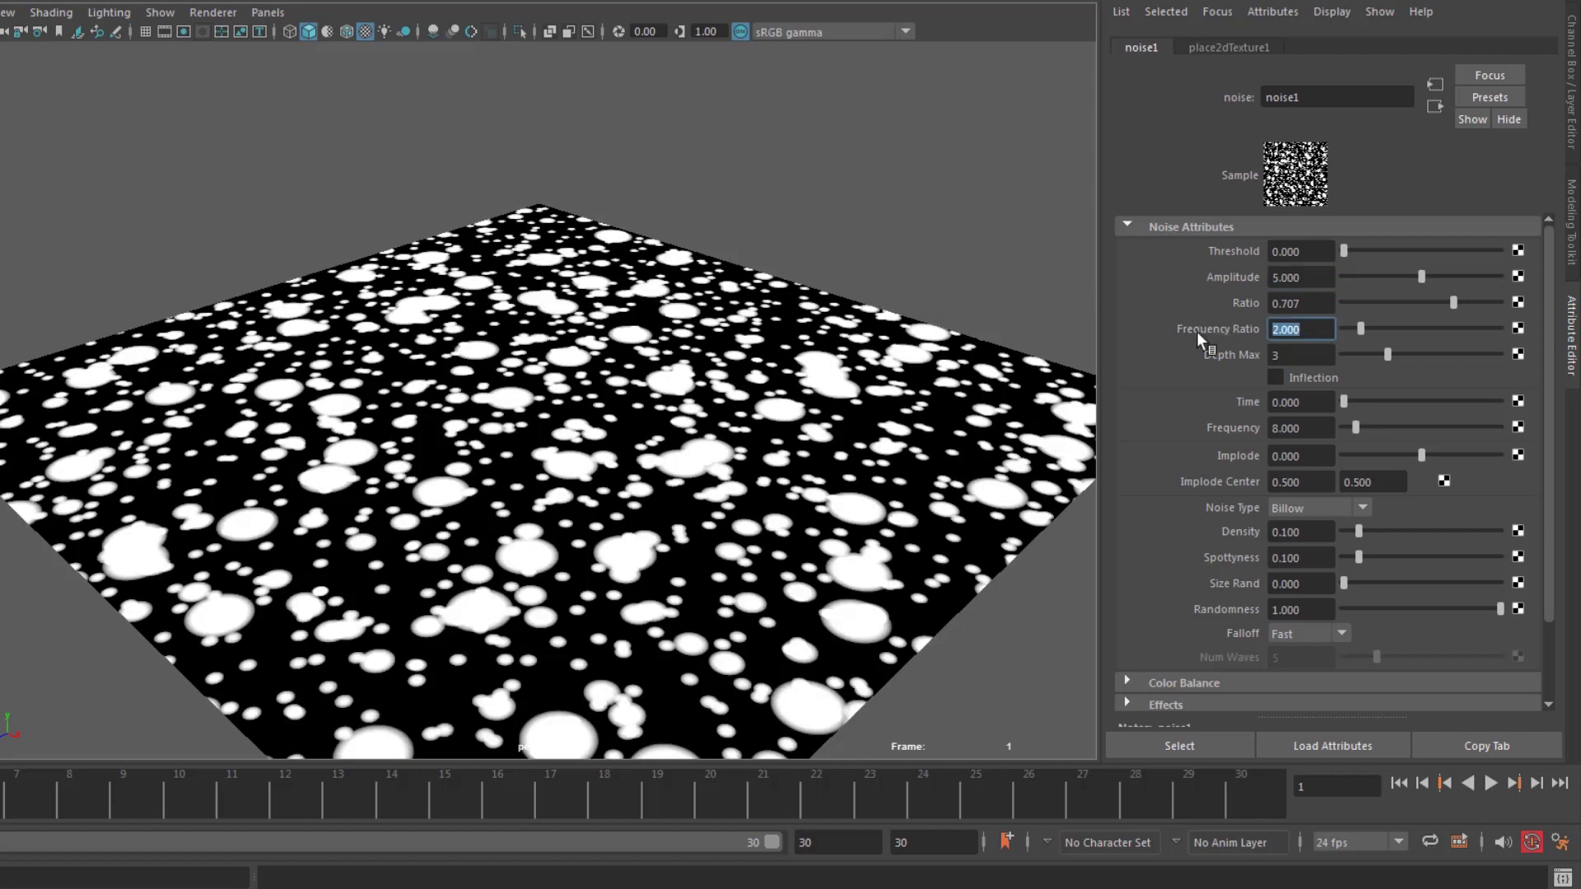
text(1)
key(Return)
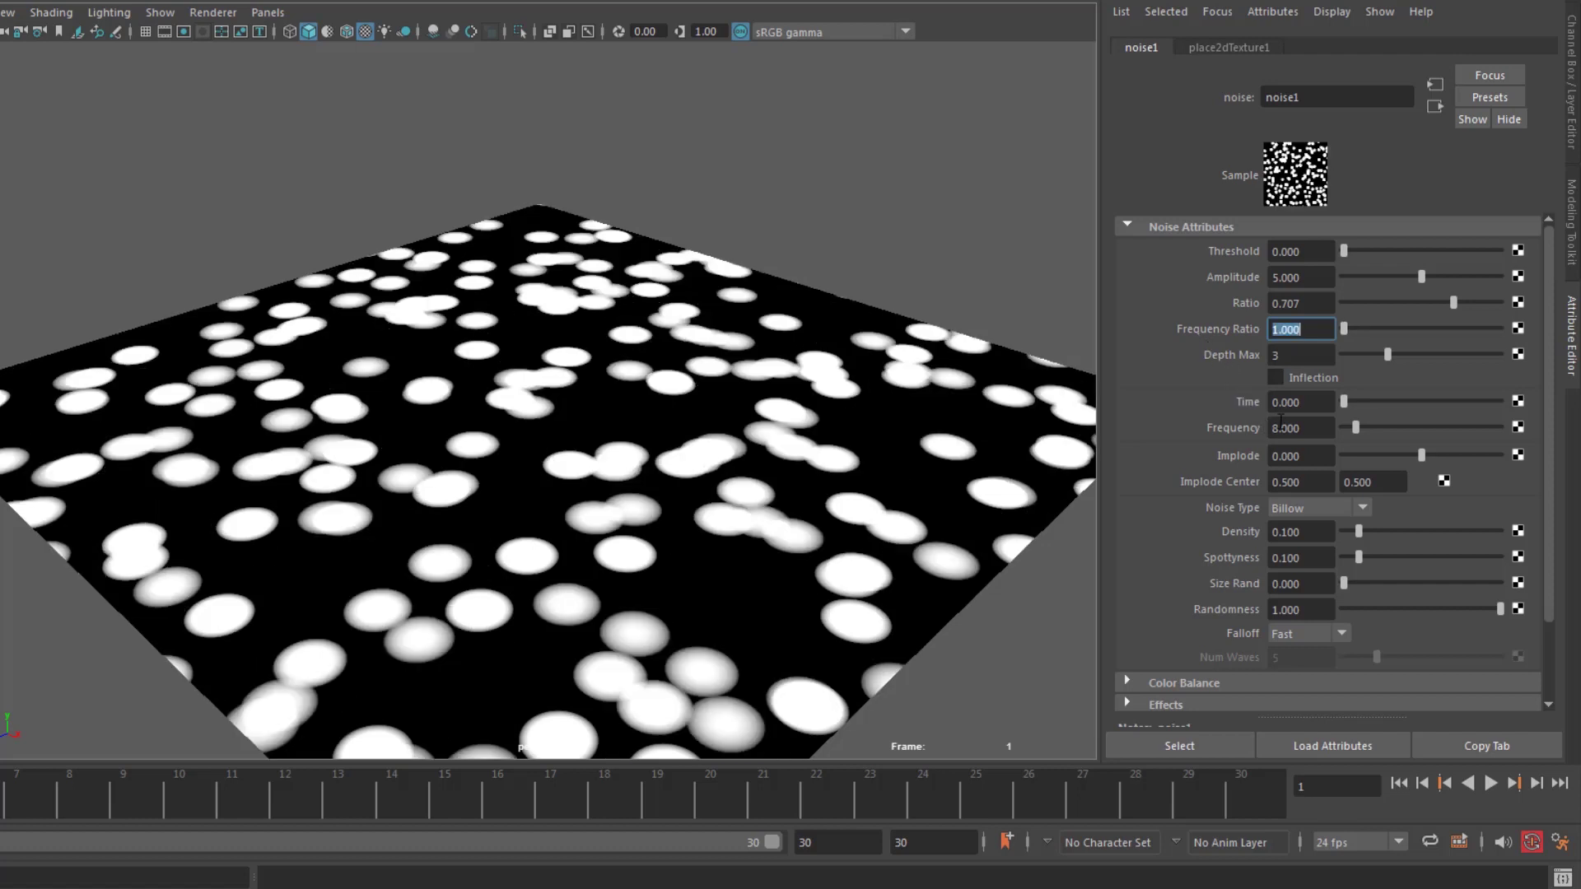
click(1312, 428)
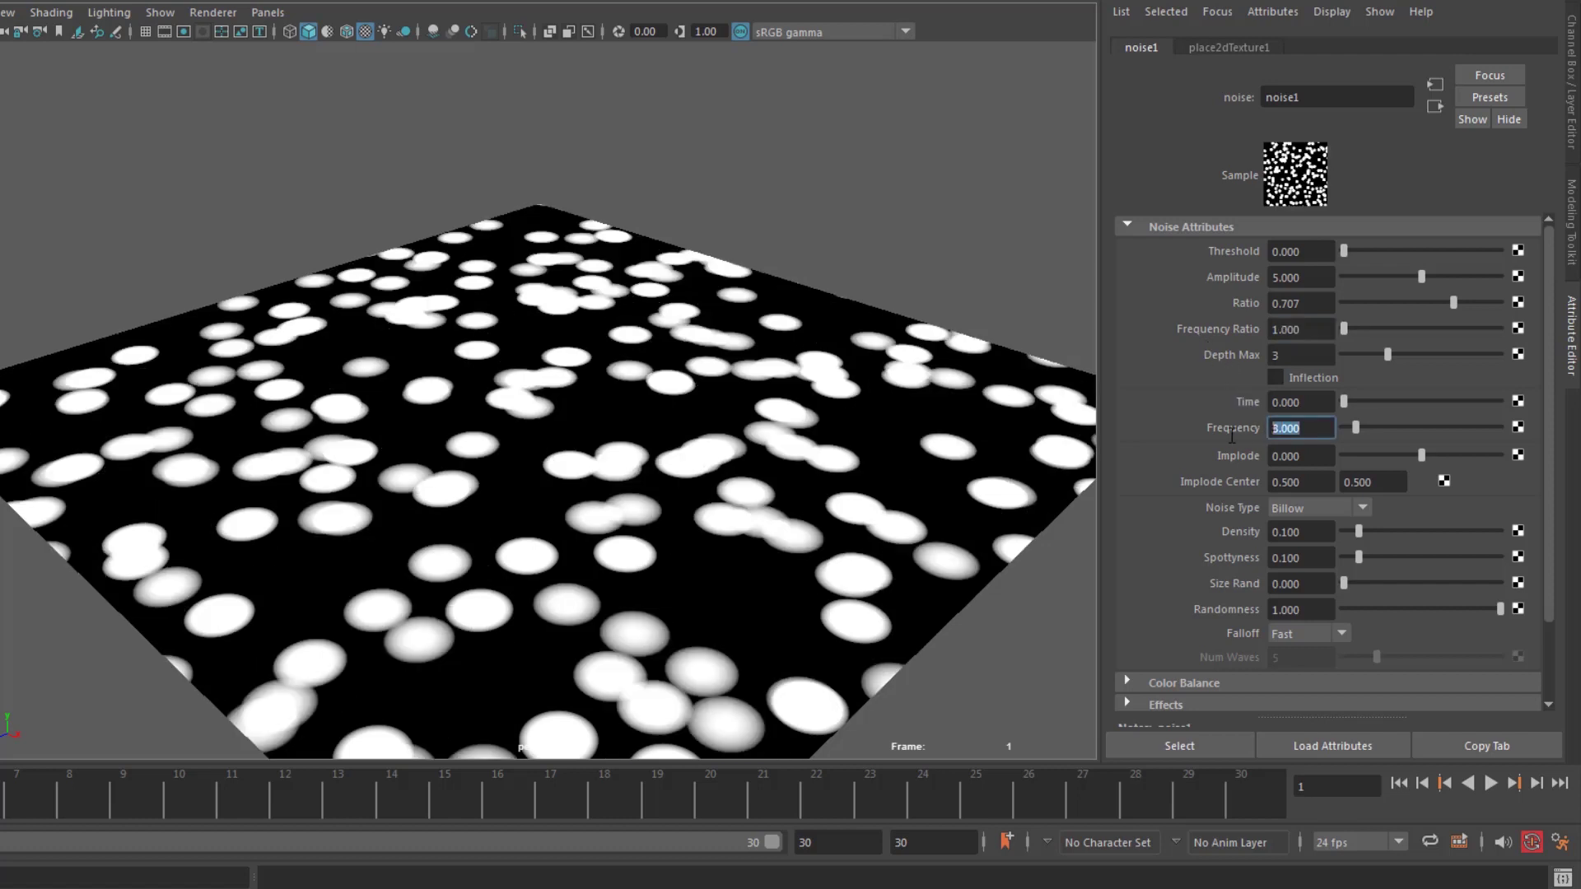
text(.8)
key(Return)
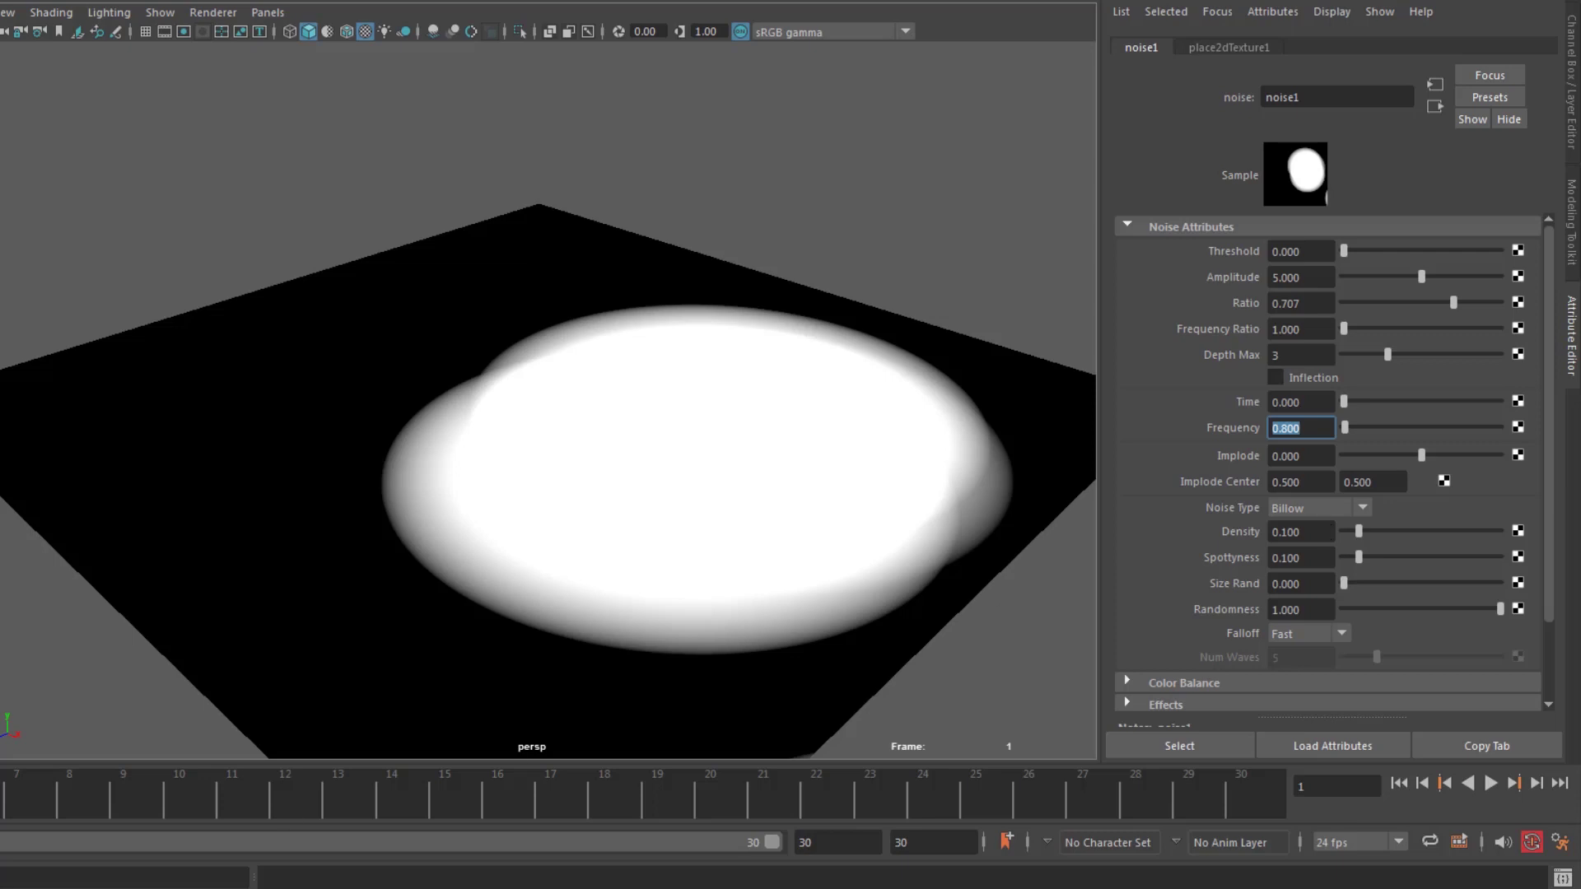
- Set the noise texture's Size Rand to 0.7 and lower its Spottyness to 0
click(1321, 585)
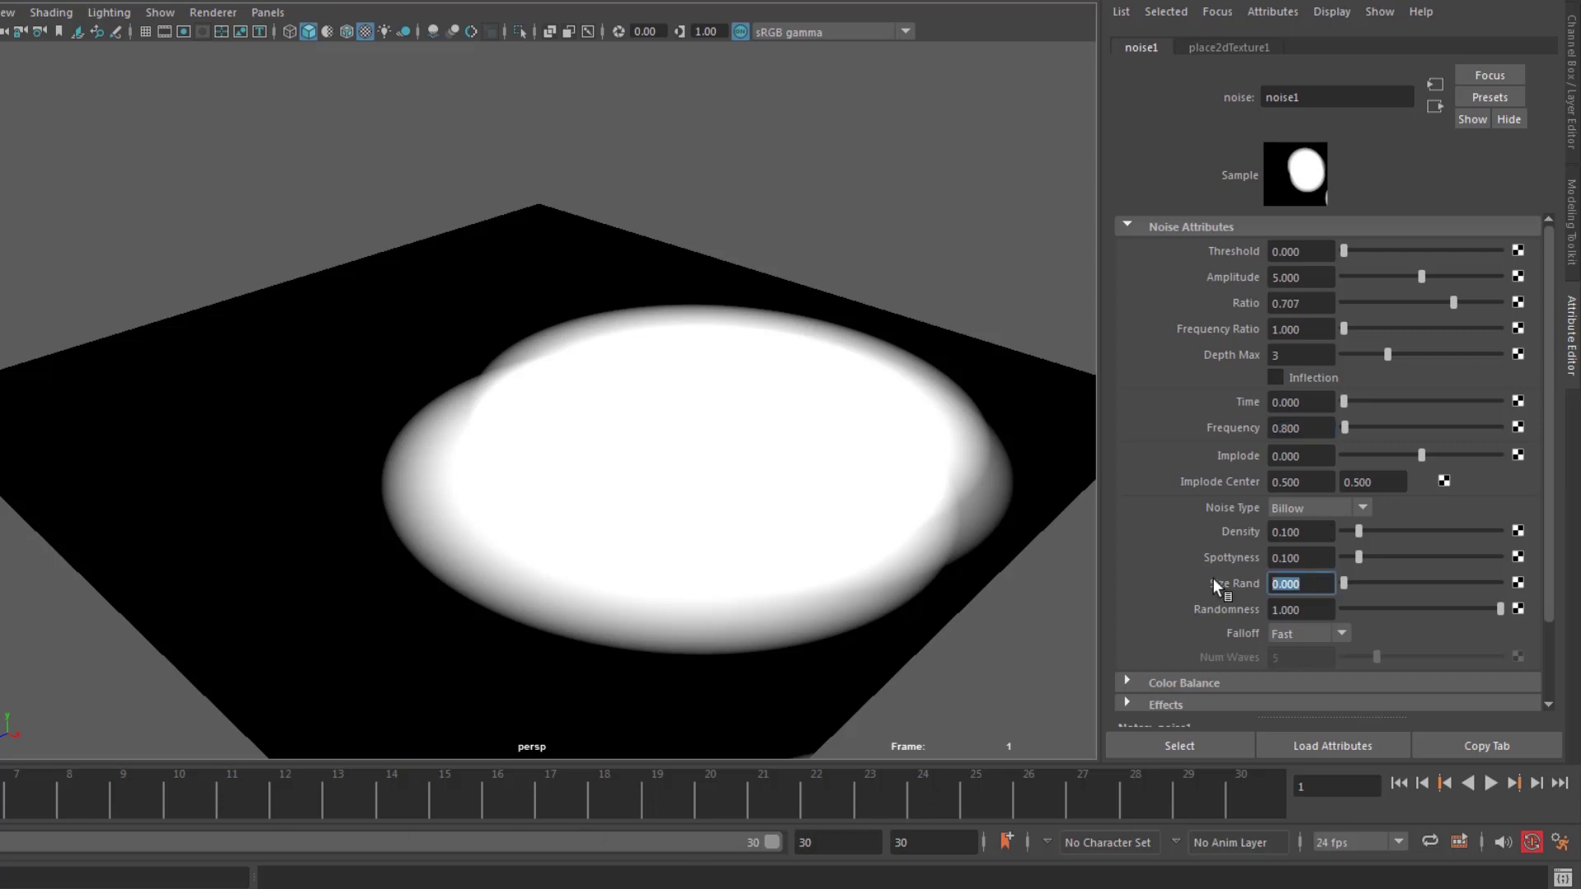
text(0.7)
key(Return)
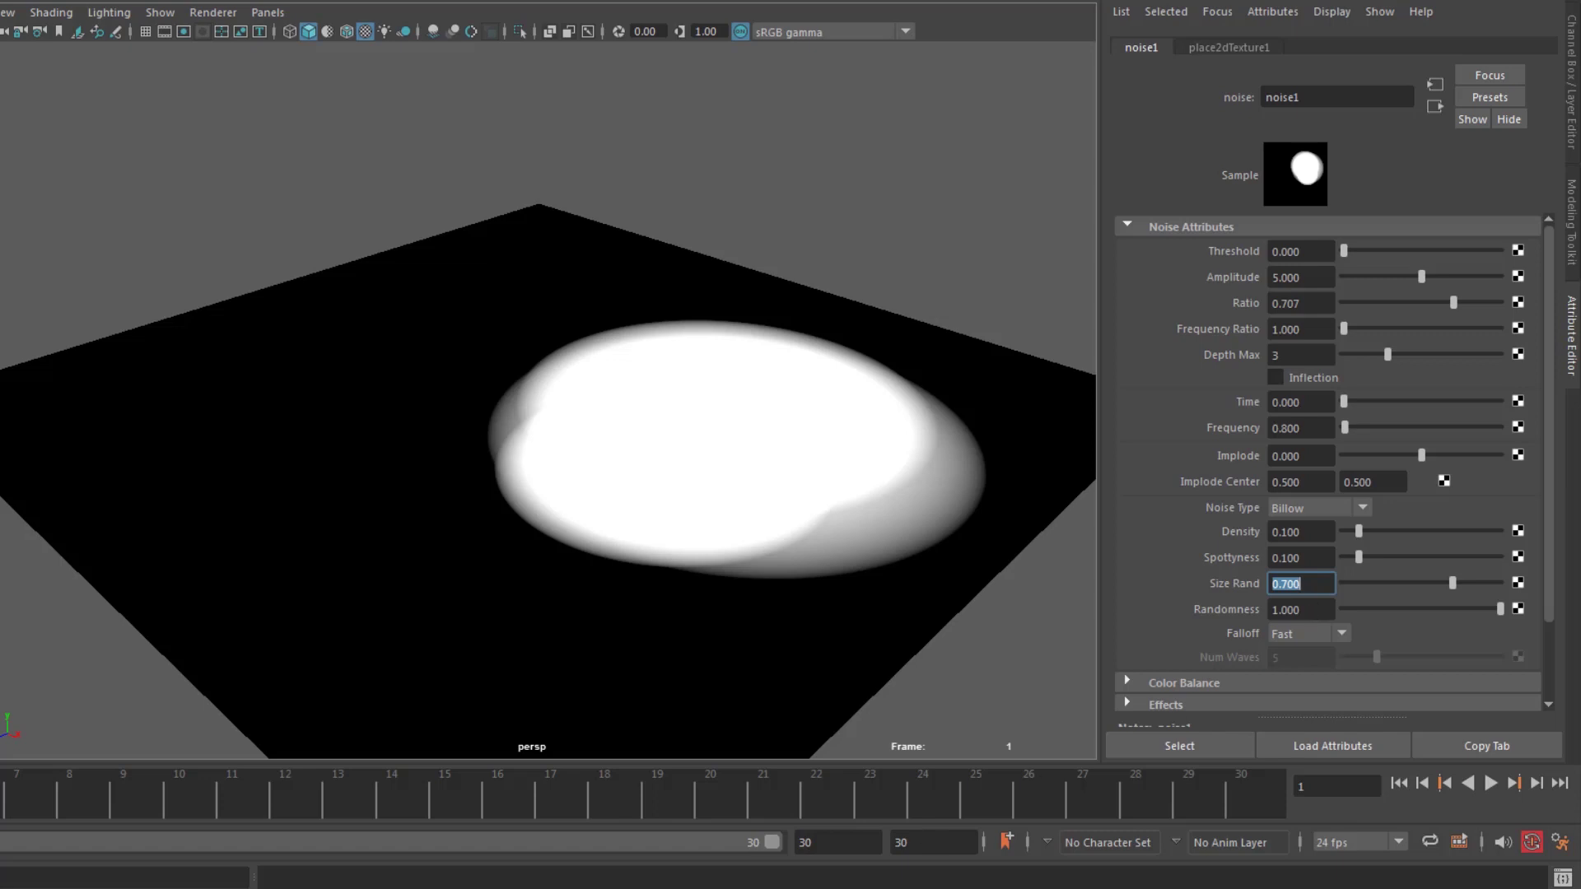
drag(1360, 558, 1344, 558)
- Connect a second Noise texture to the Color Gain of the first noise's color balance
scroll(1267, 593, down, 3)
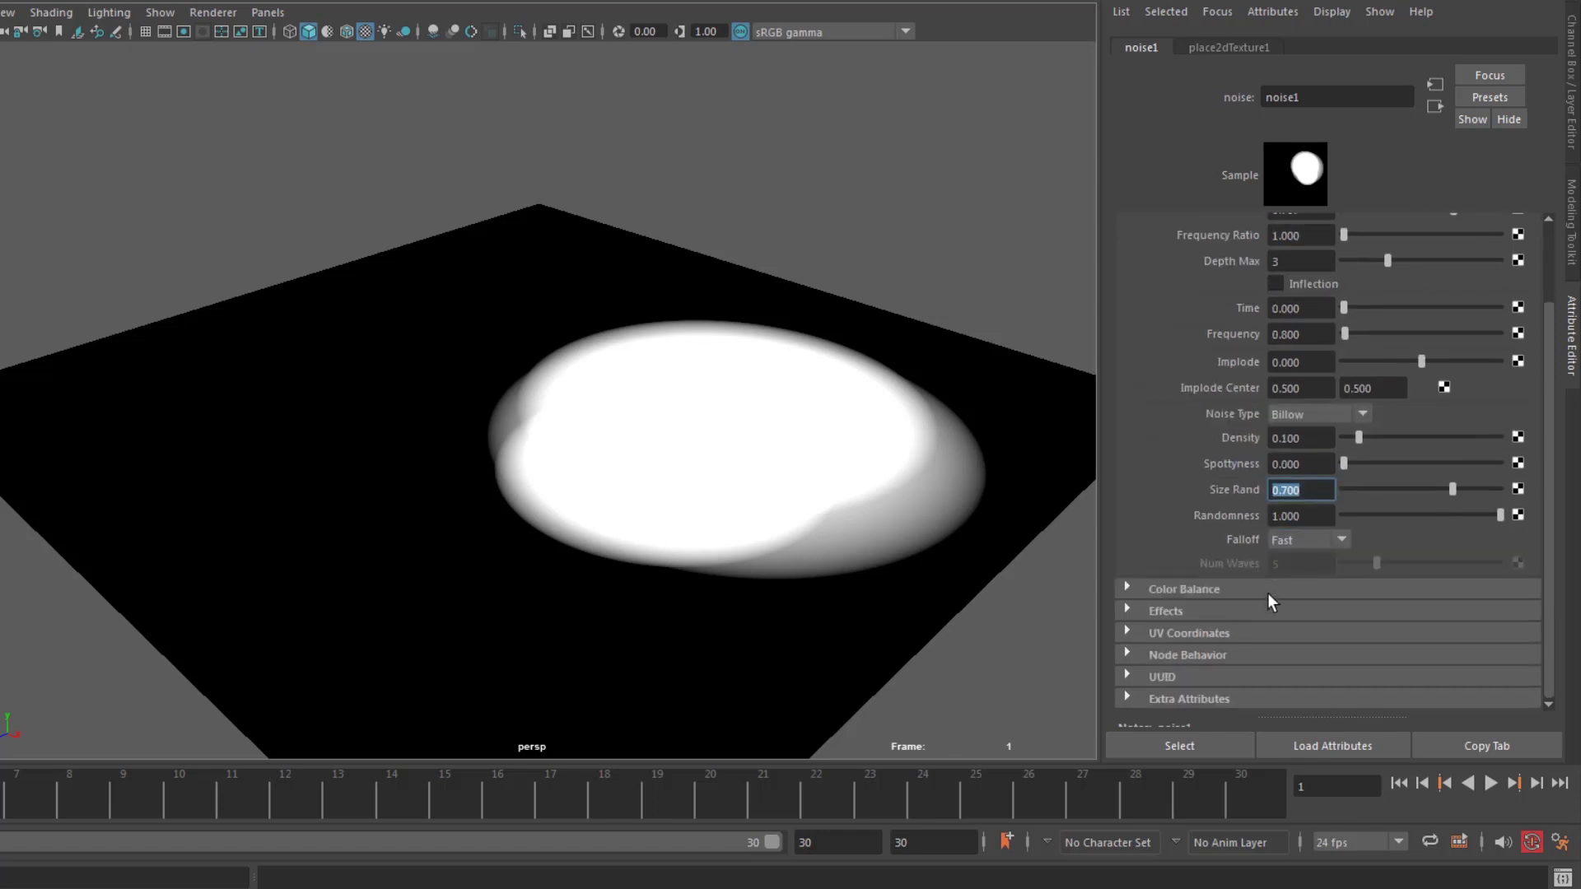
click(1199, 589)
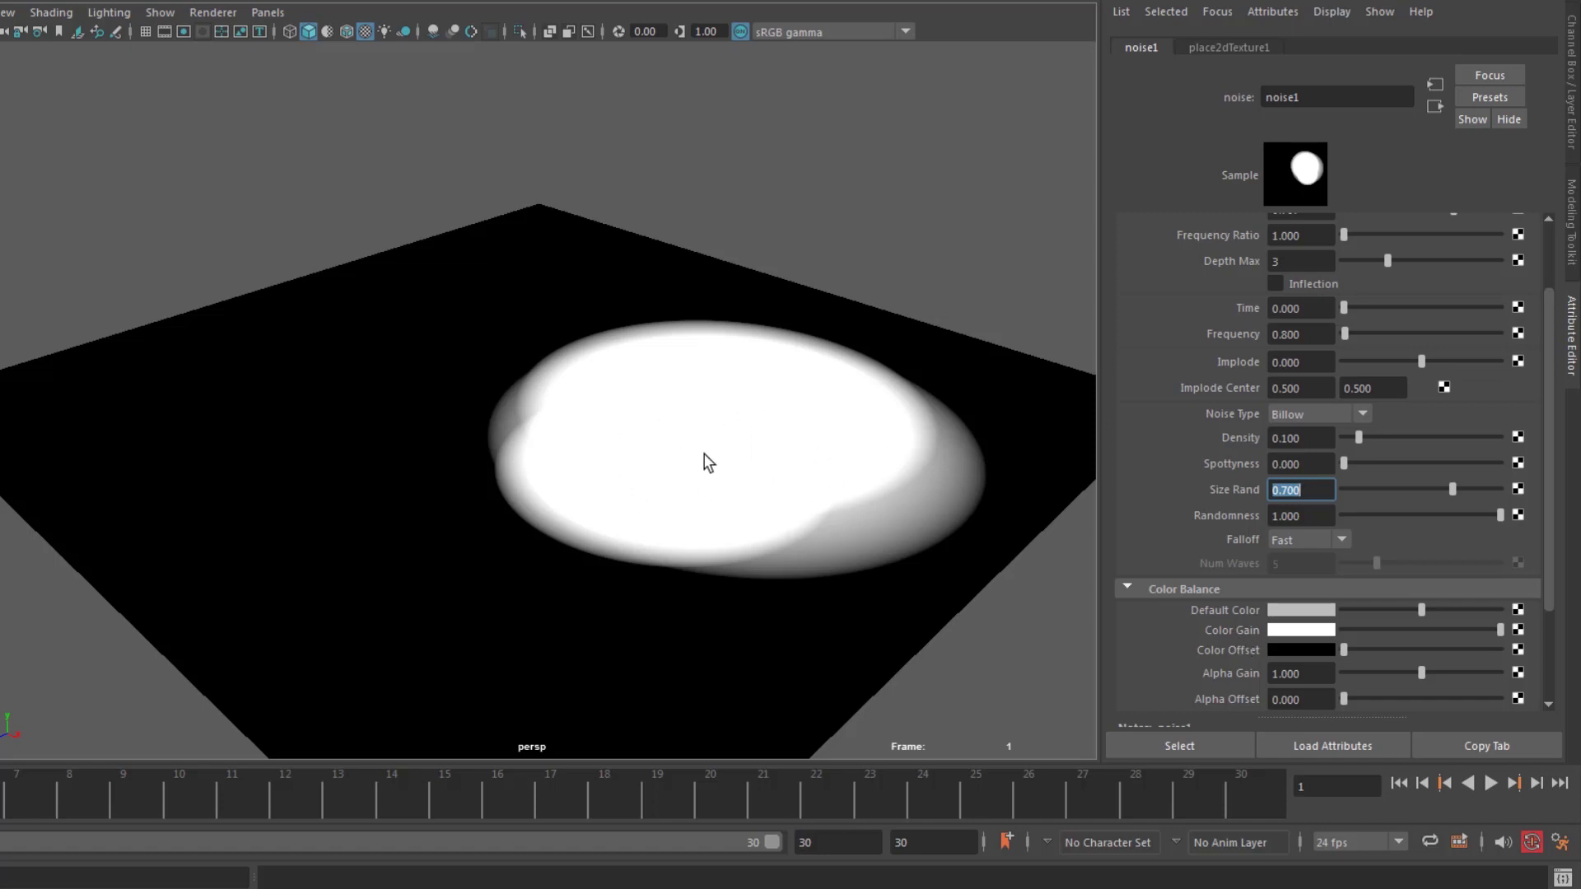
drag(1553, 442, 1473, 478)
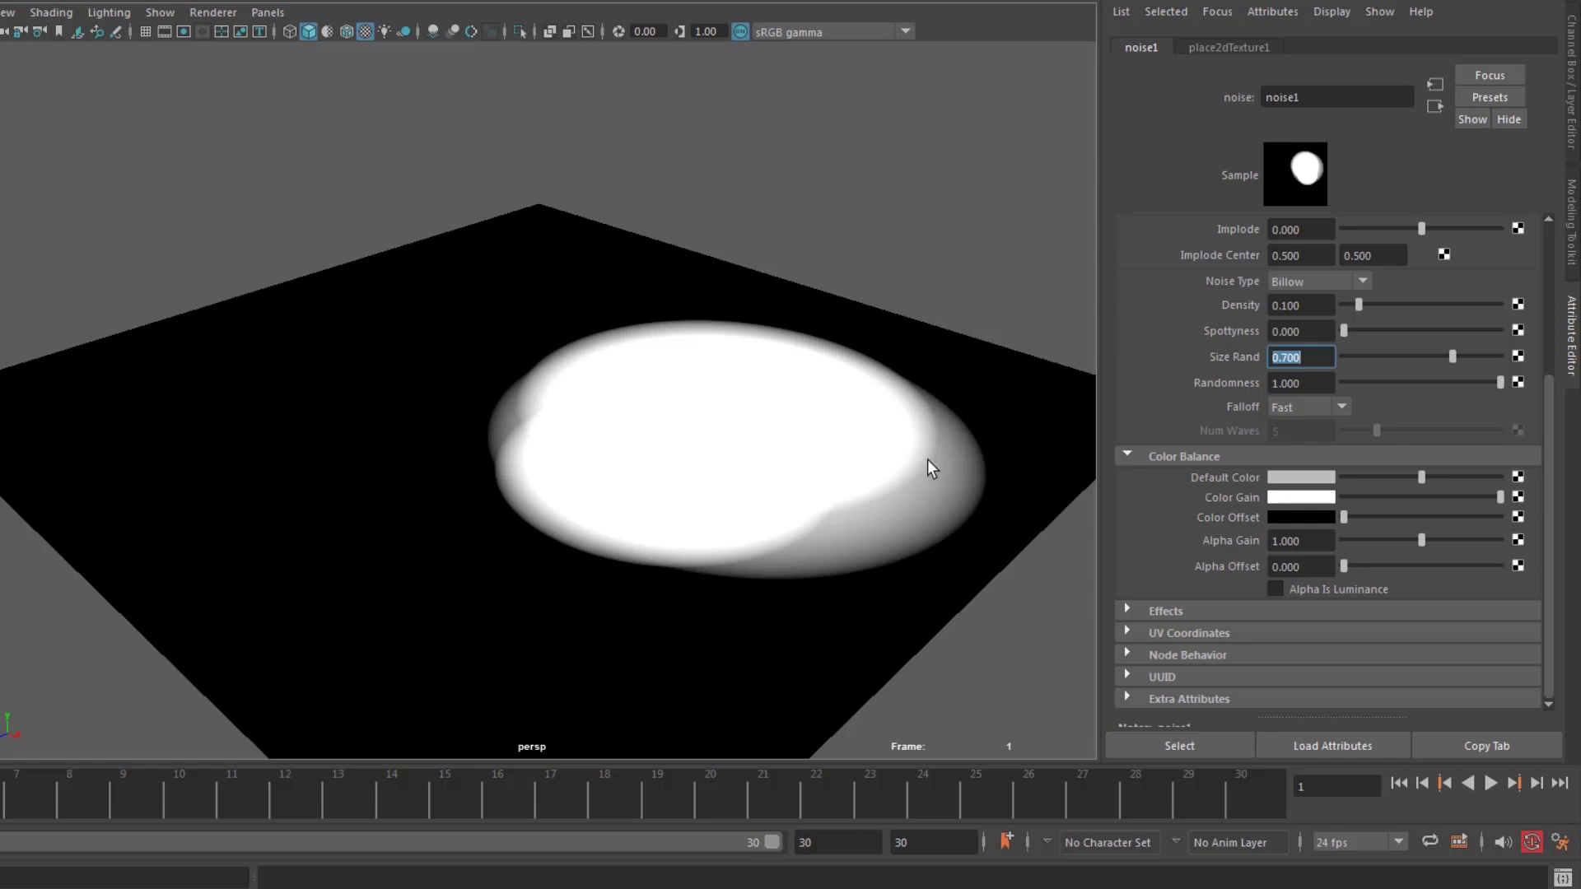
click(1517, 497)
click(486, 578)
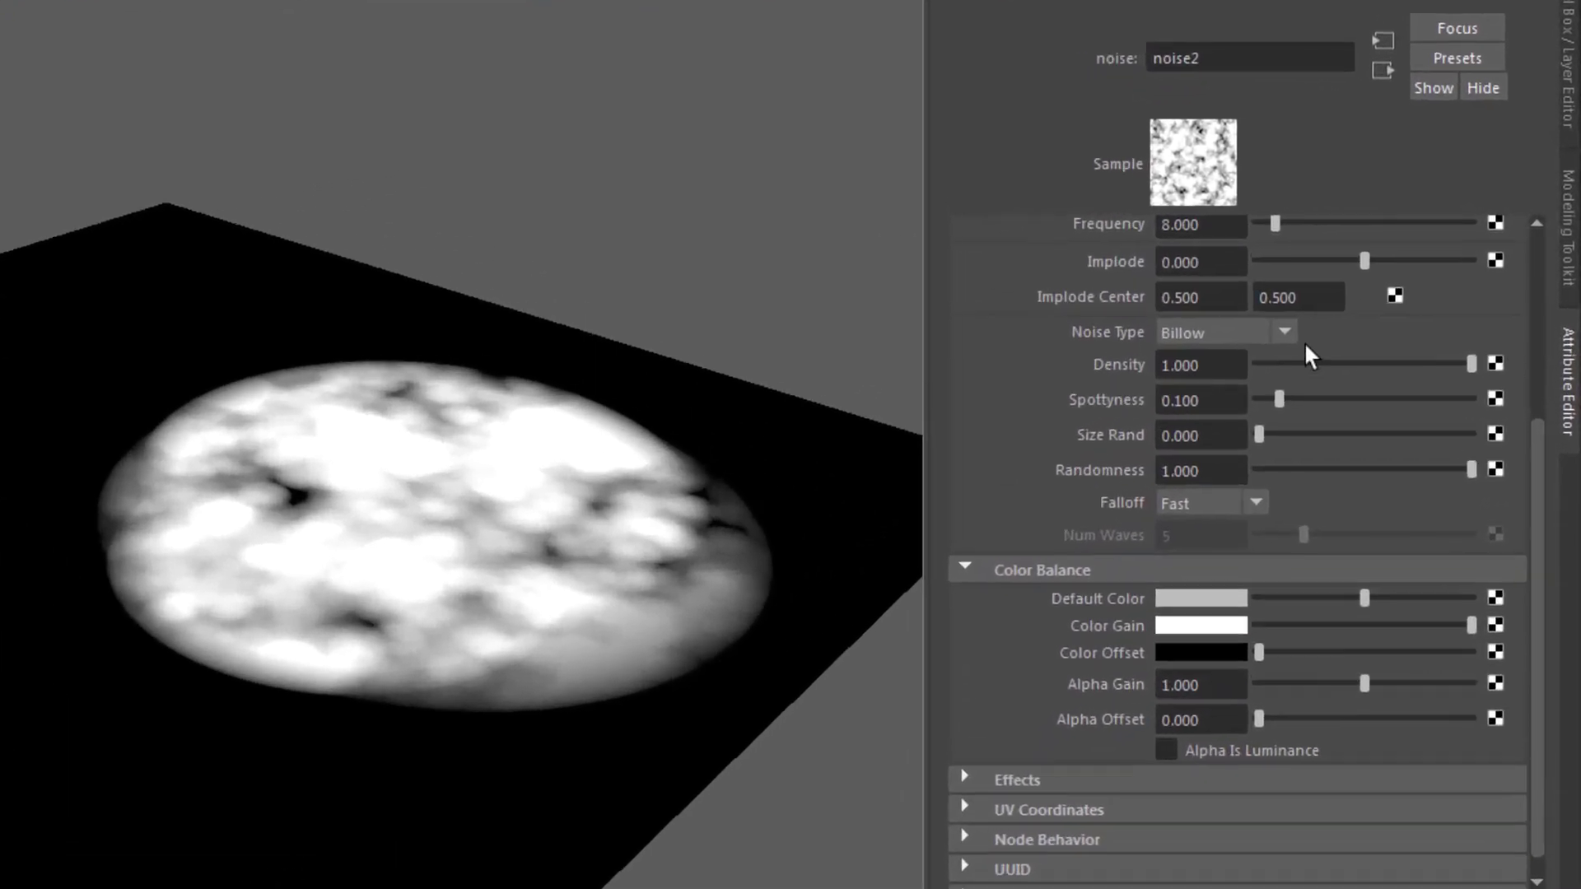
- Switch the second noise texture to Perlin Noise and set its Amplitude to 4
click(1363, 300)
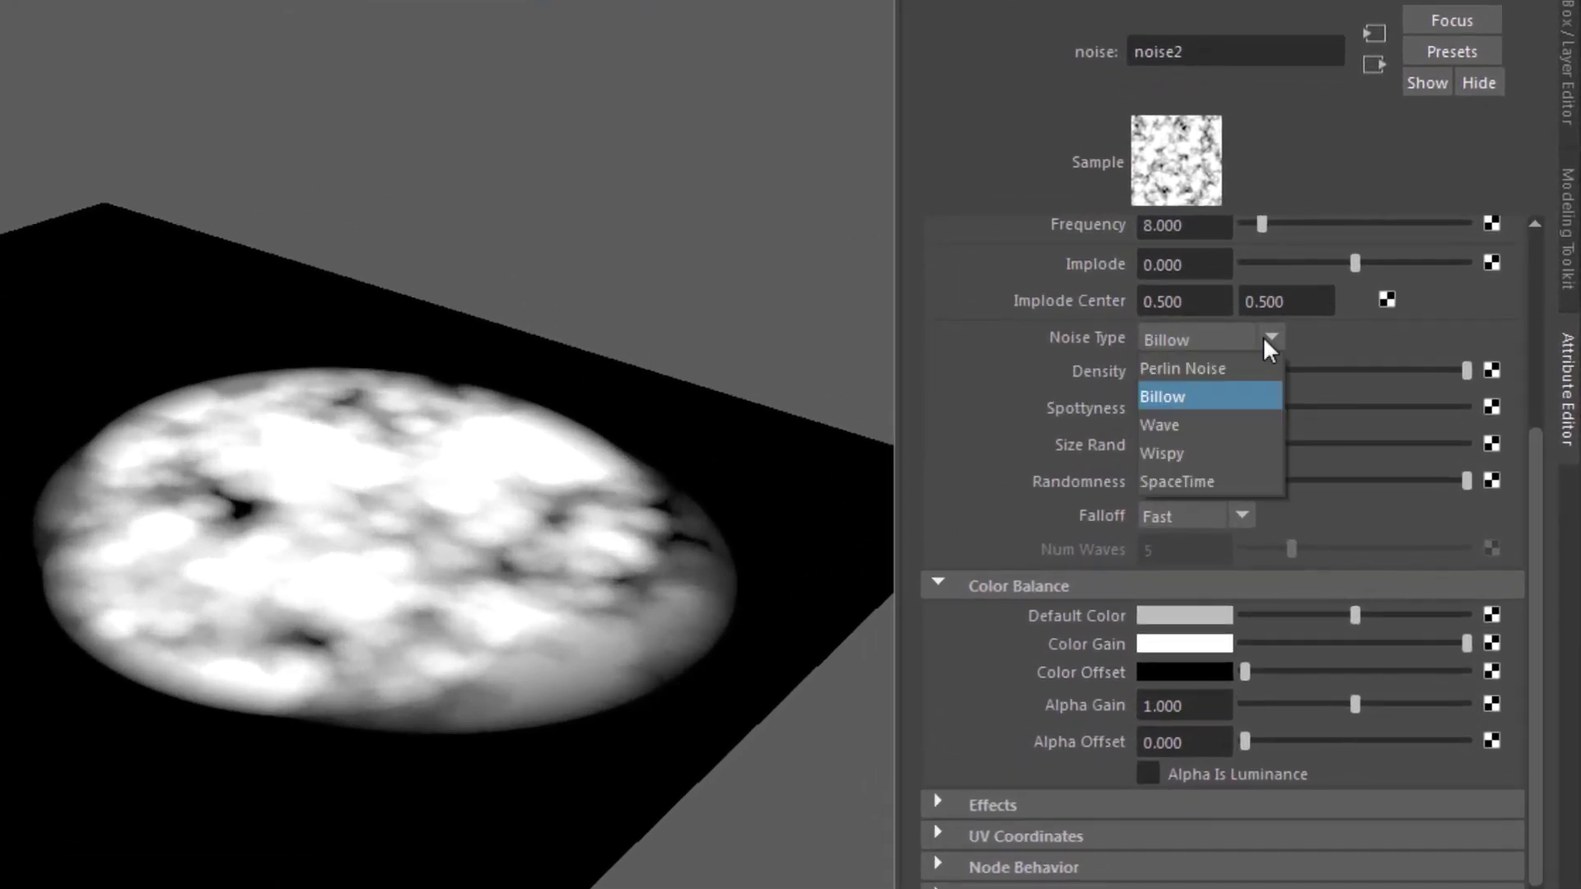
click(1178, 374)
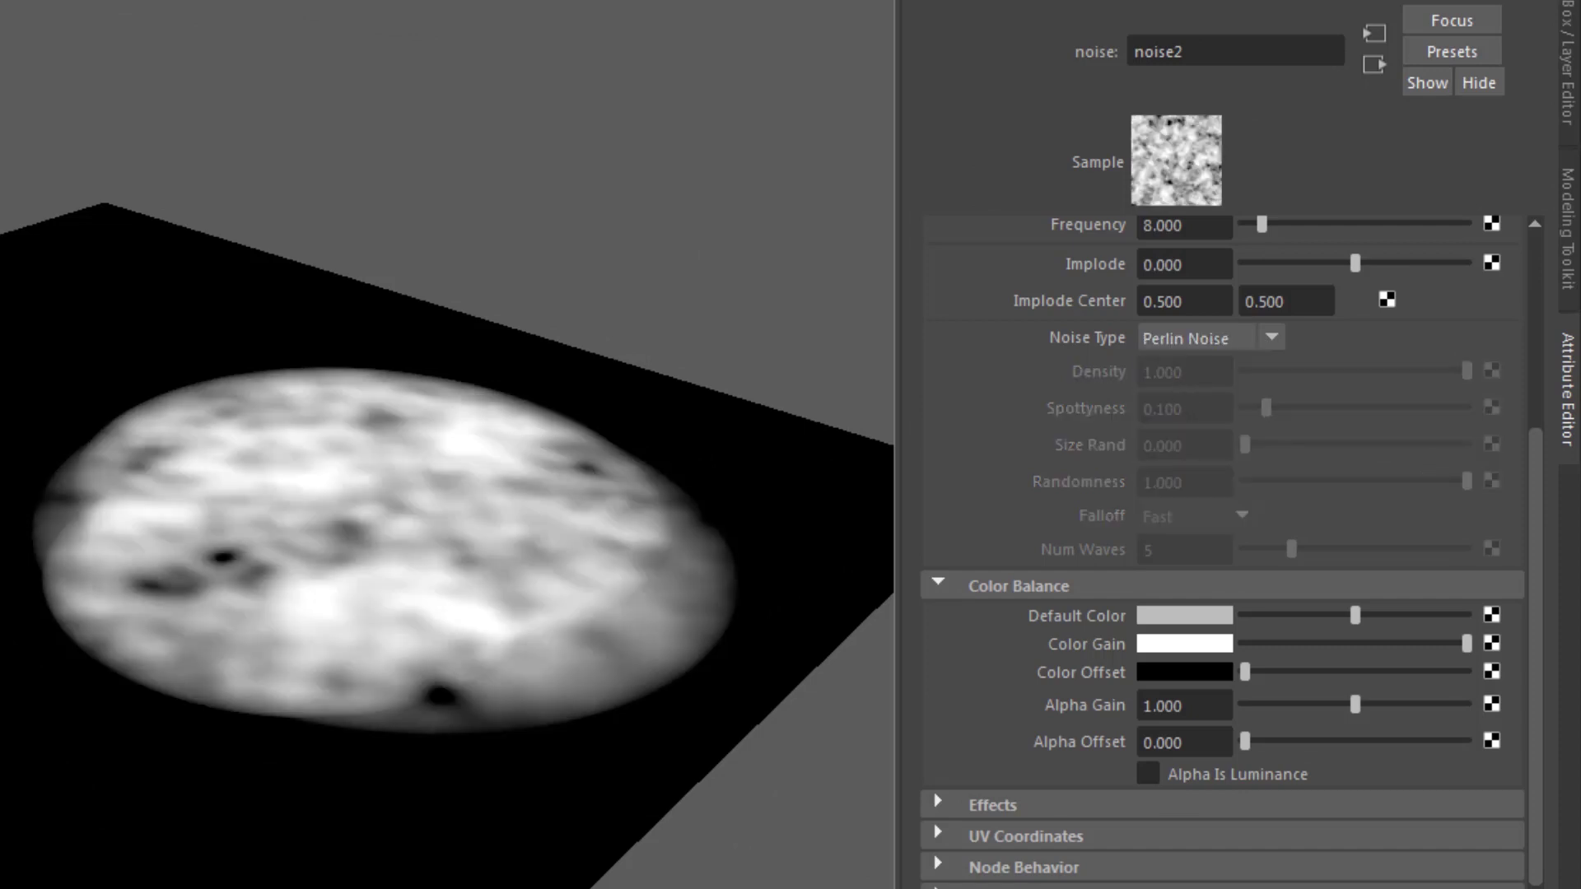
drag(1537, 663, 1542, 464)
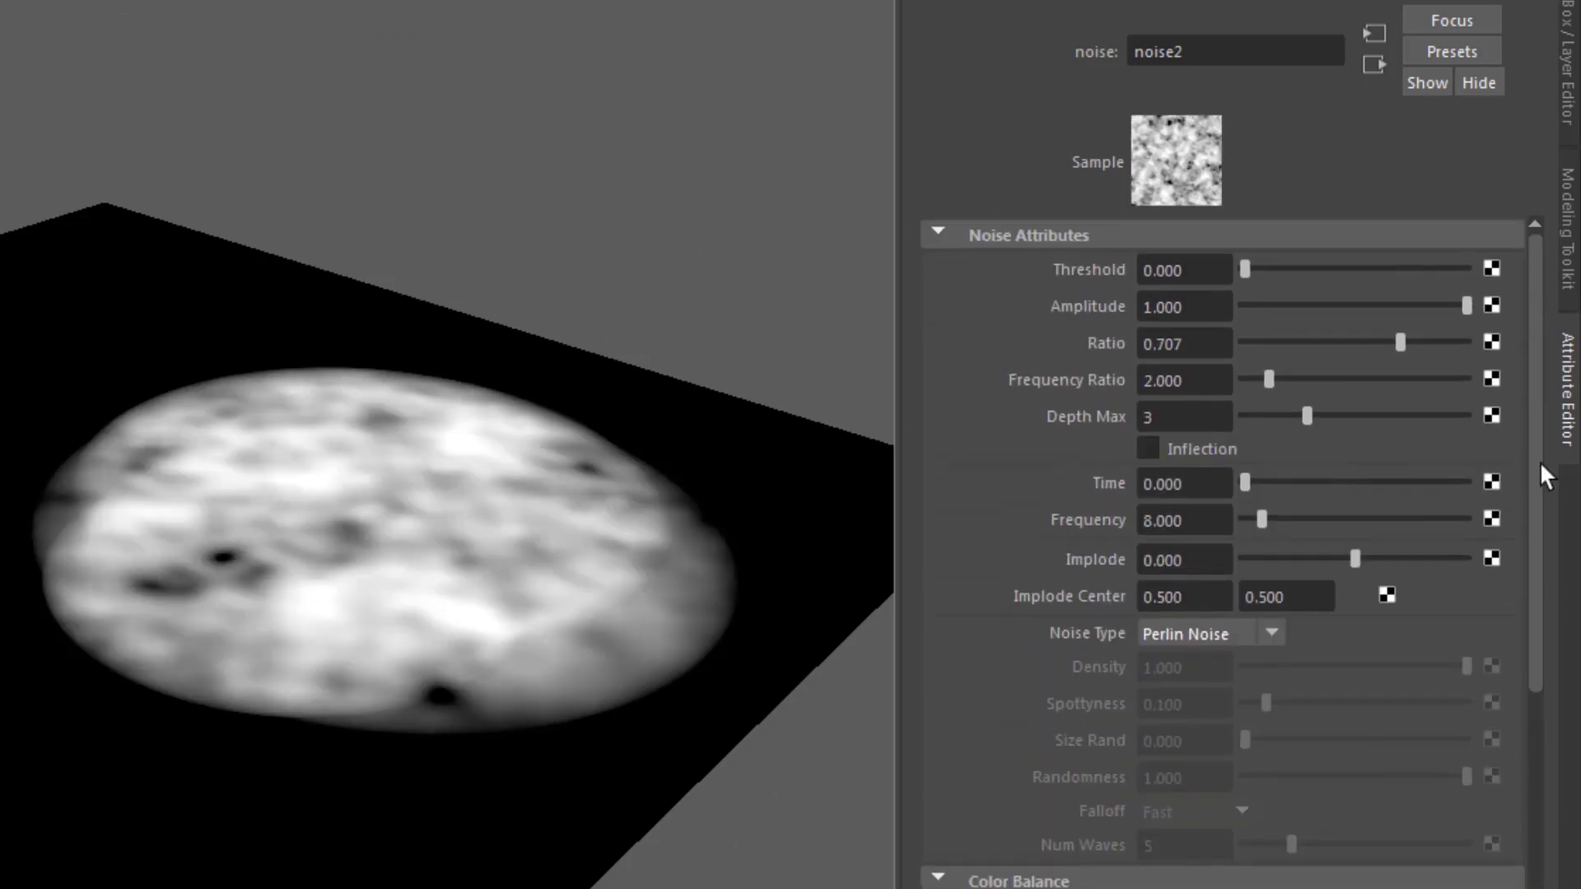
double_click(1183, 306)
text(4)
key(Return)
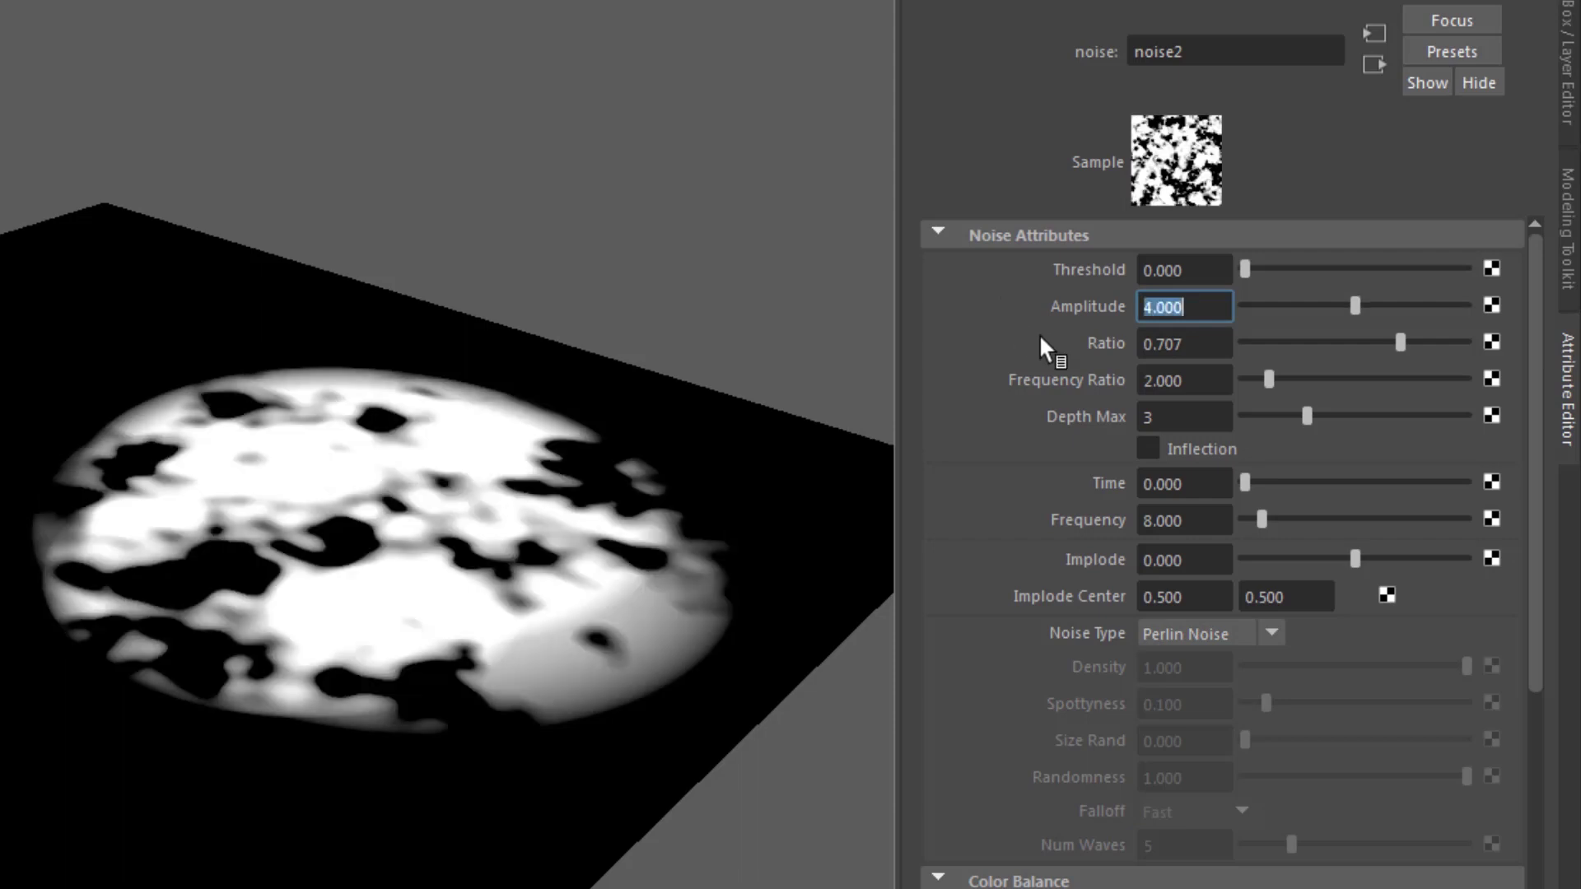
- Set the second noise texture's Frequency to 18
drag(1201, 349, 1091, 340)
drag(1201, 522, 976, 527)
text(18)
key(Return)
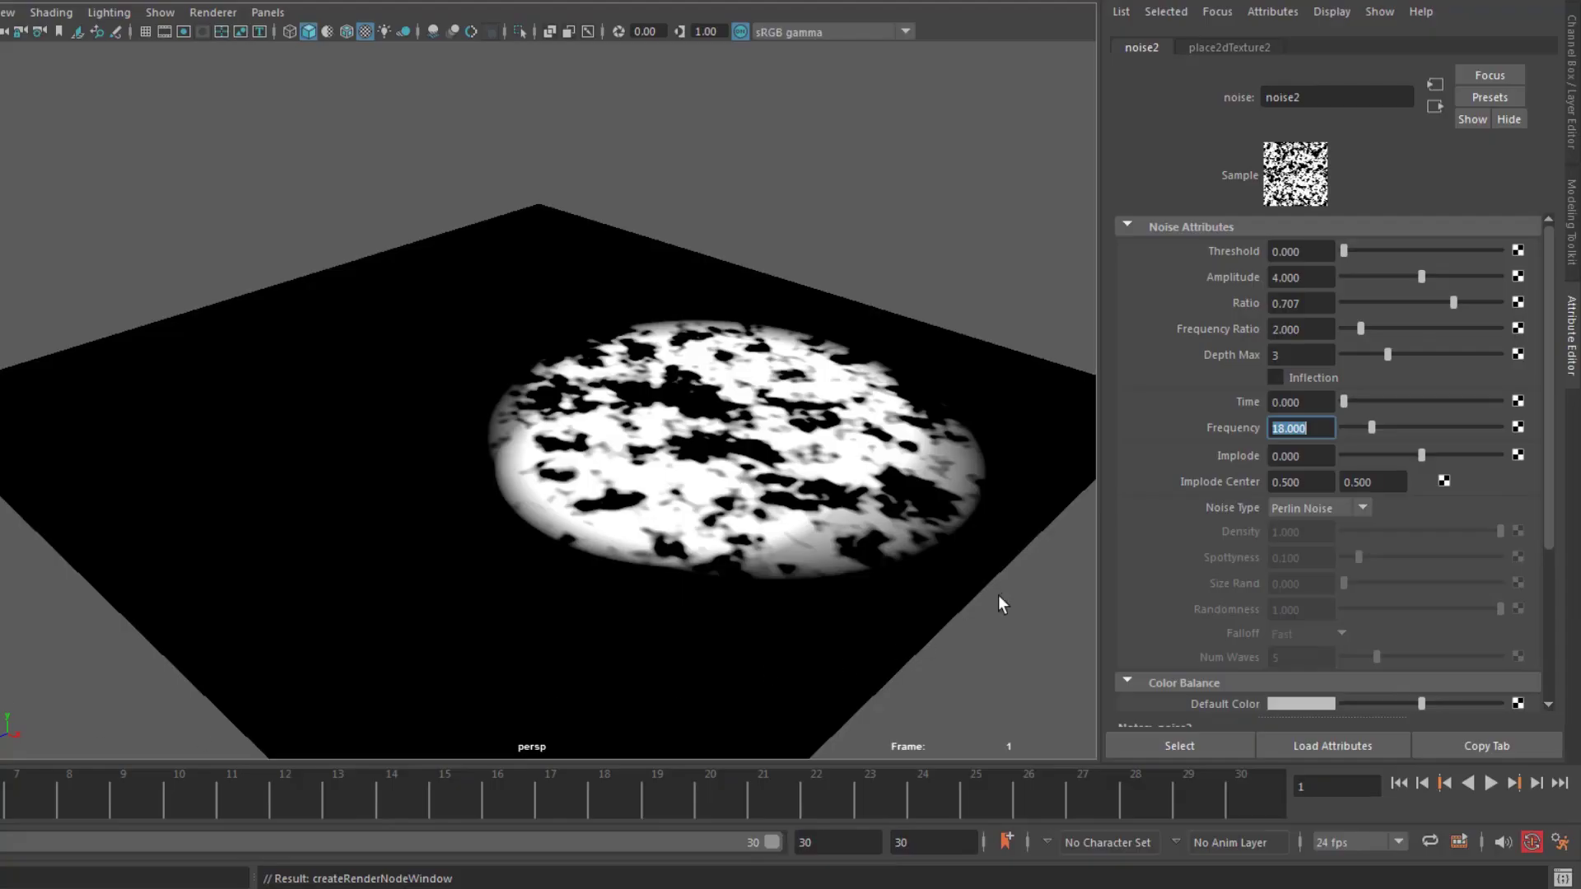
- Drive the second noise's Time with the expression =time and play back the animation
drag(1311, 408, 1124, 405)
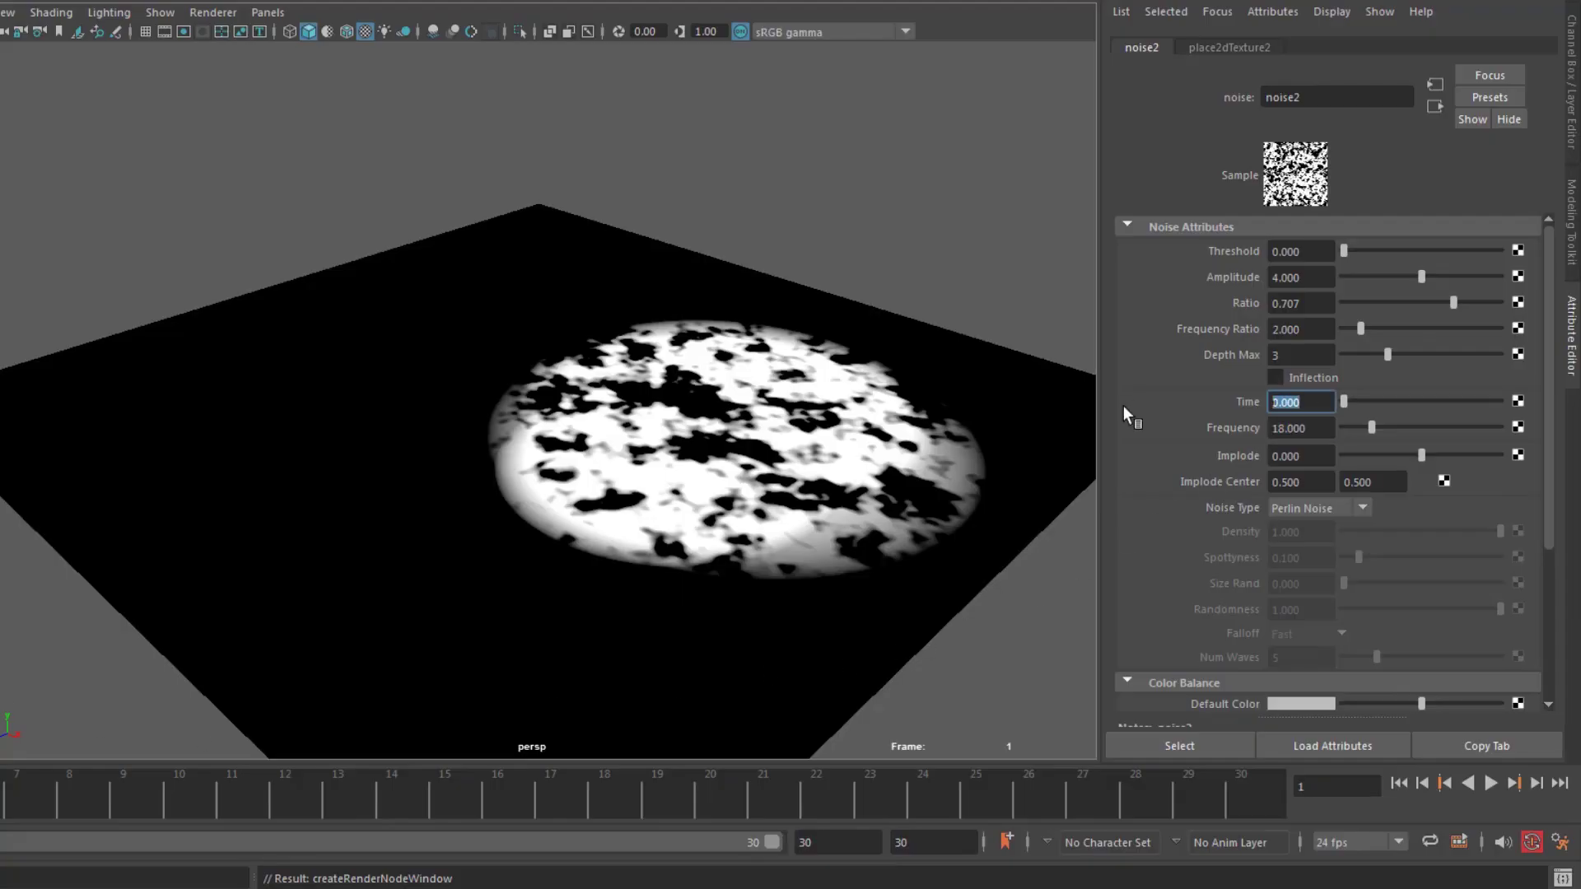
text(=time)
key(Return)
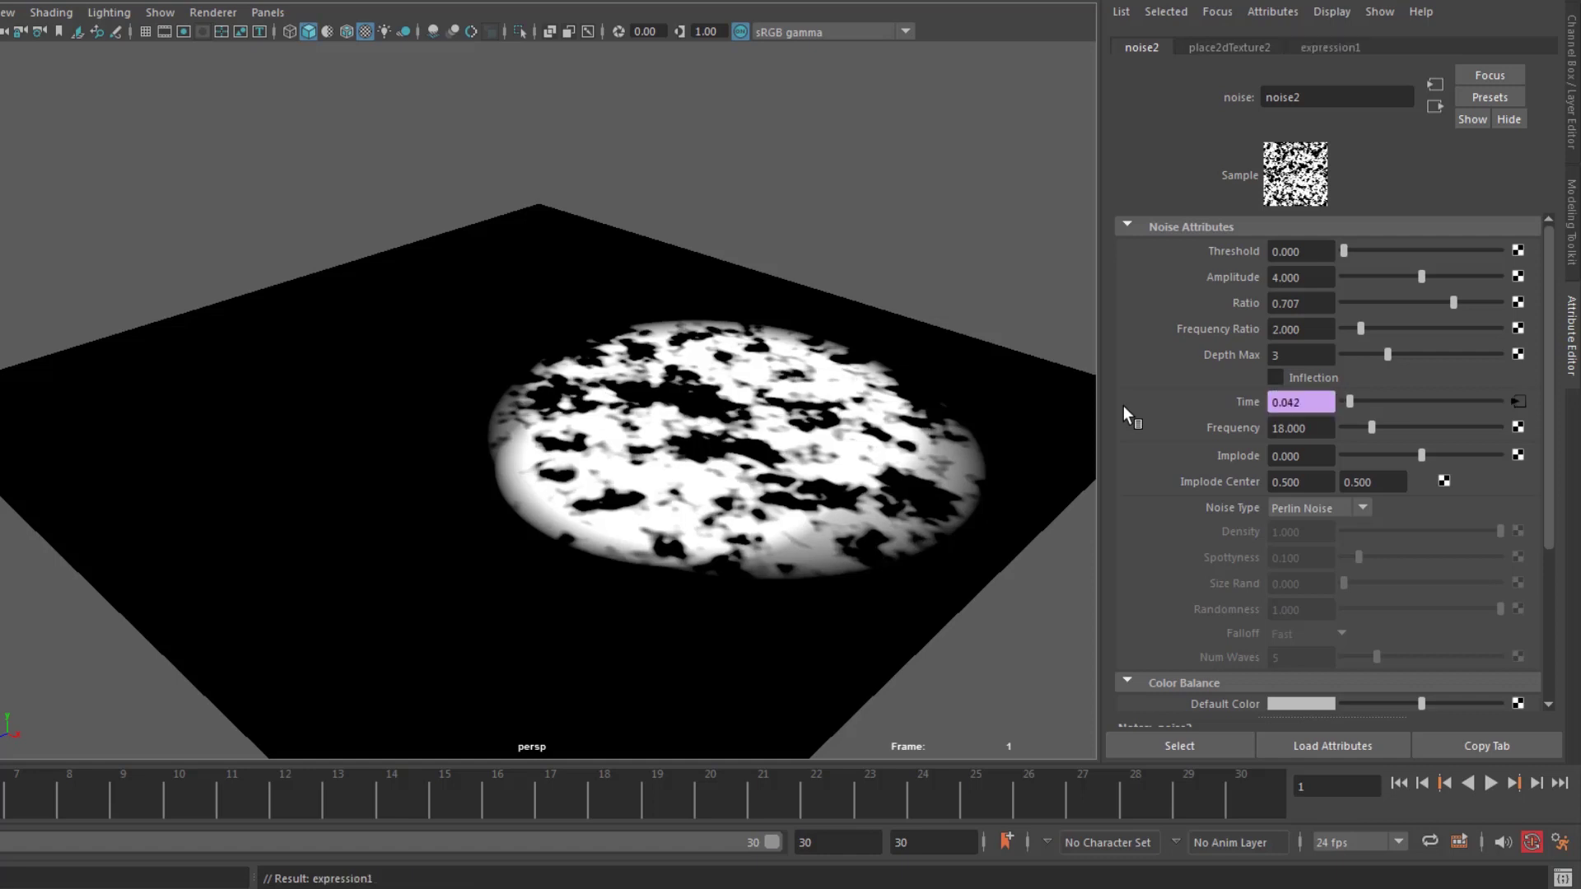
key(alt+v)
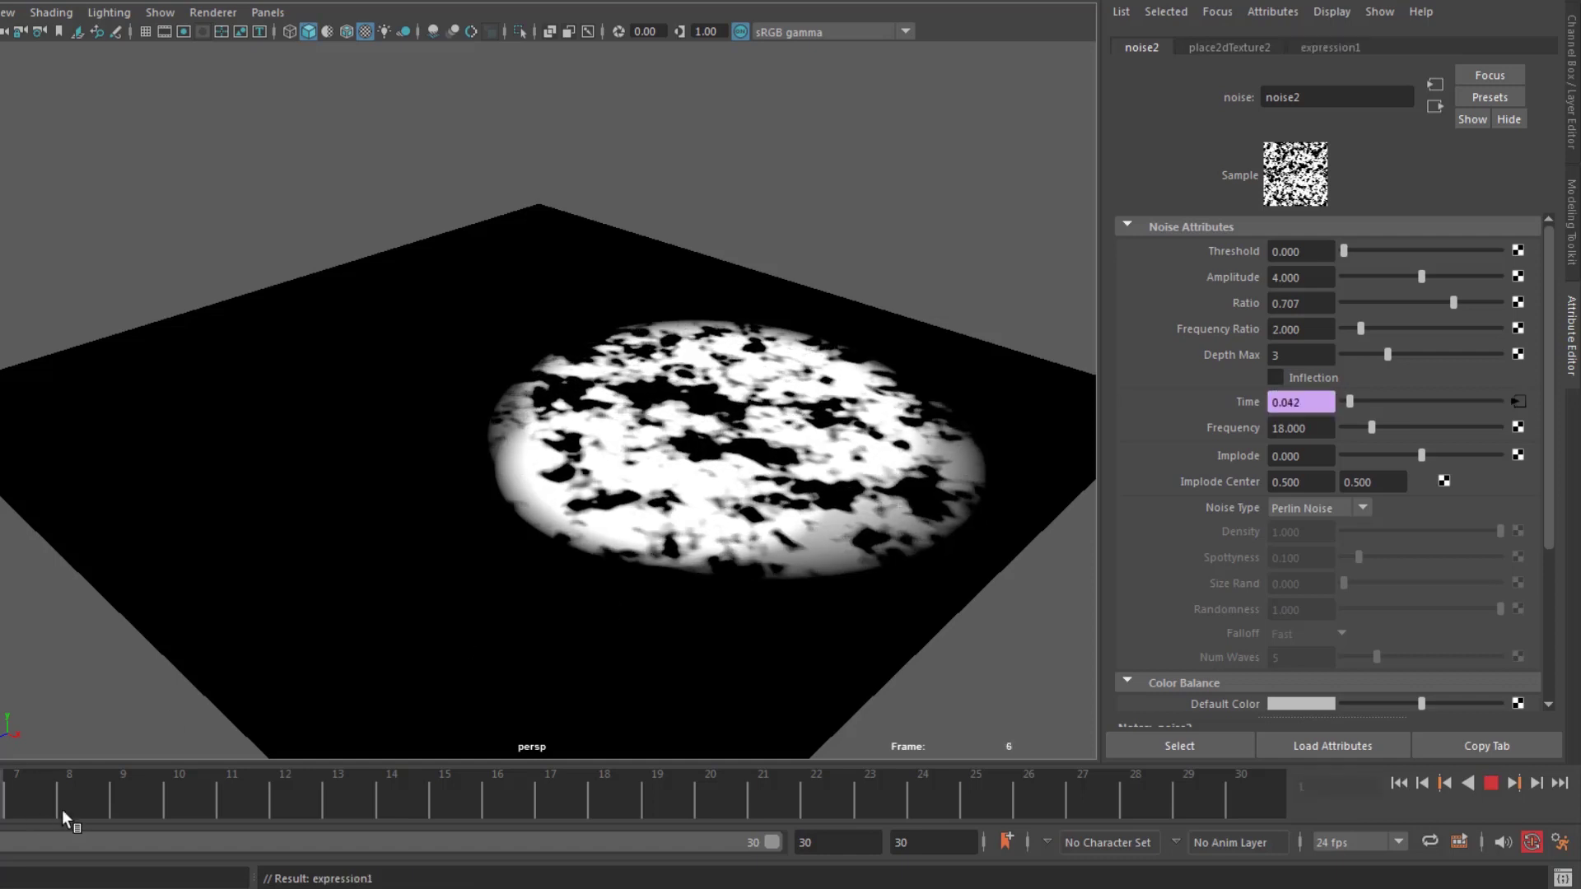
- Stop the playback and set the Repeat U of the first noise's 2D texture placement to 3
key(alt+v)
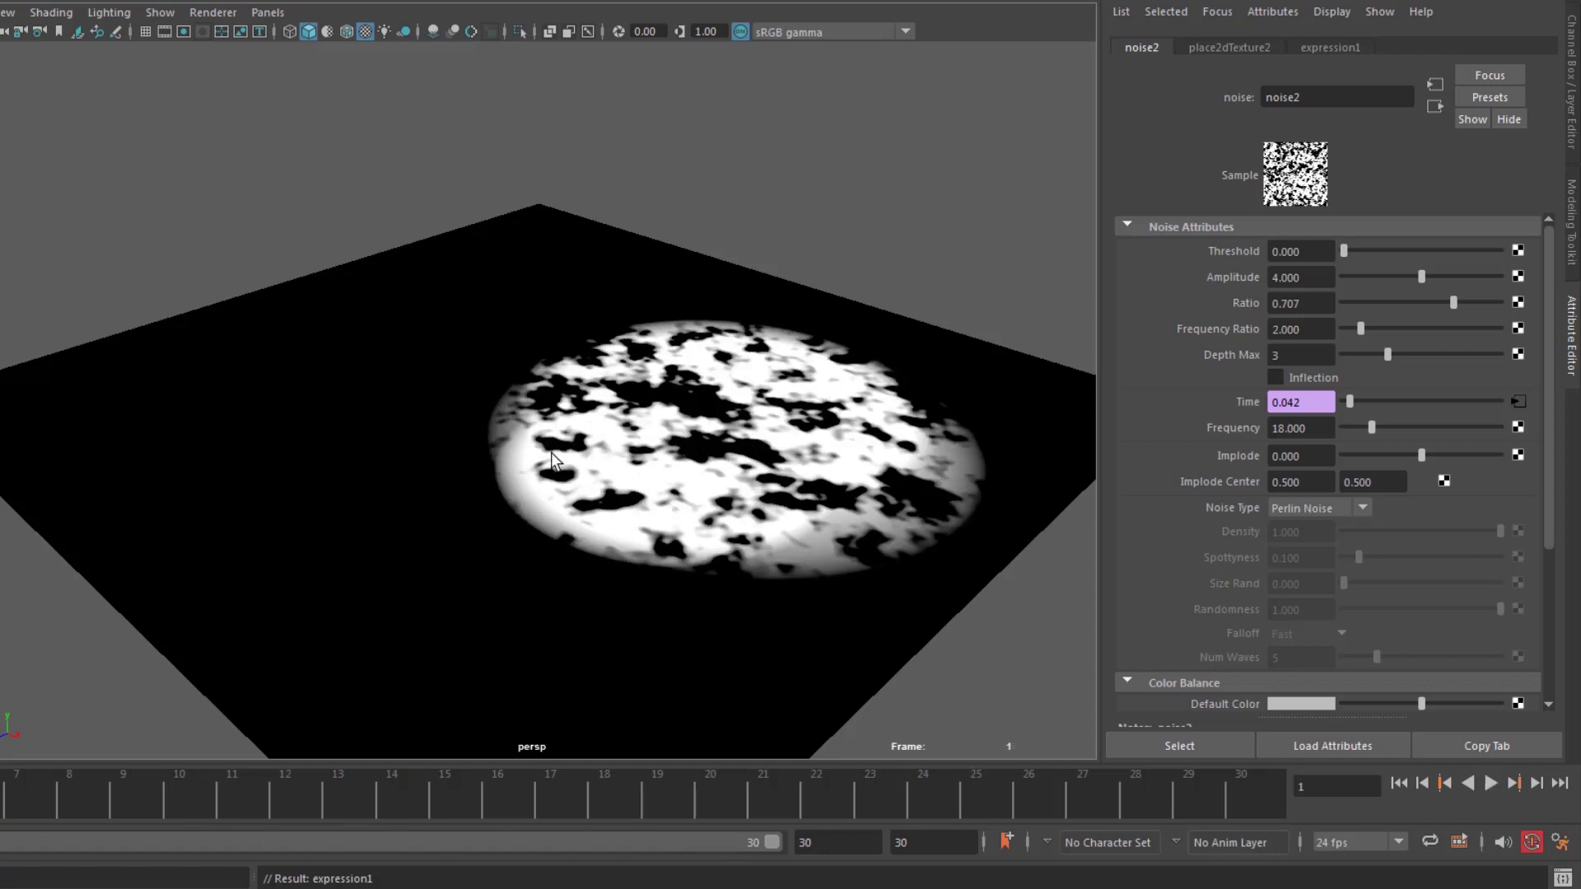
click(1433, 107)
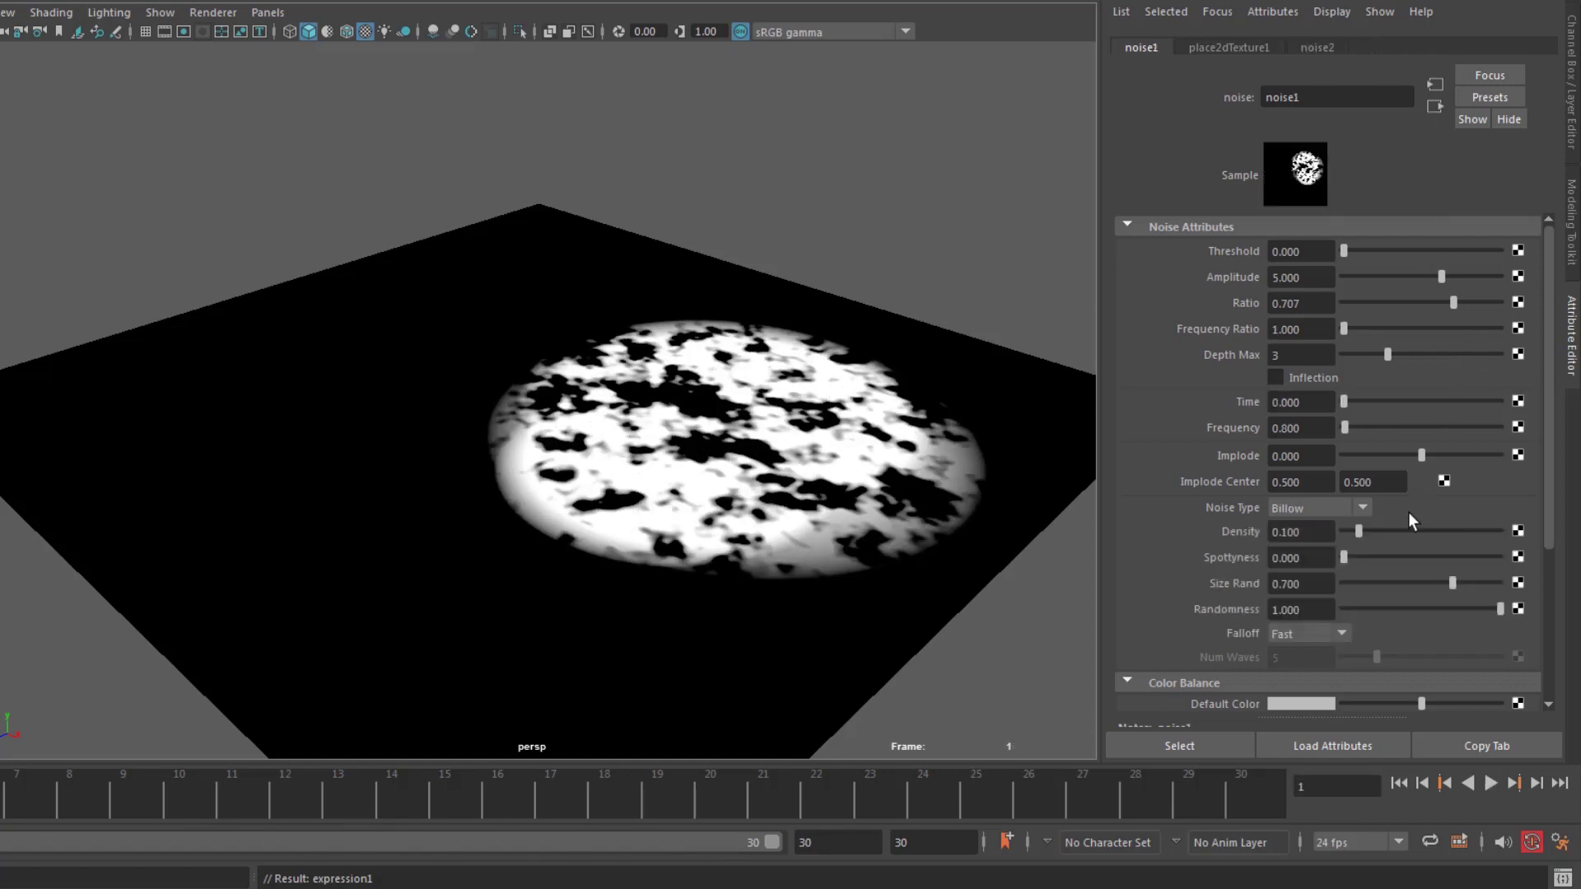
click(1429, 85)
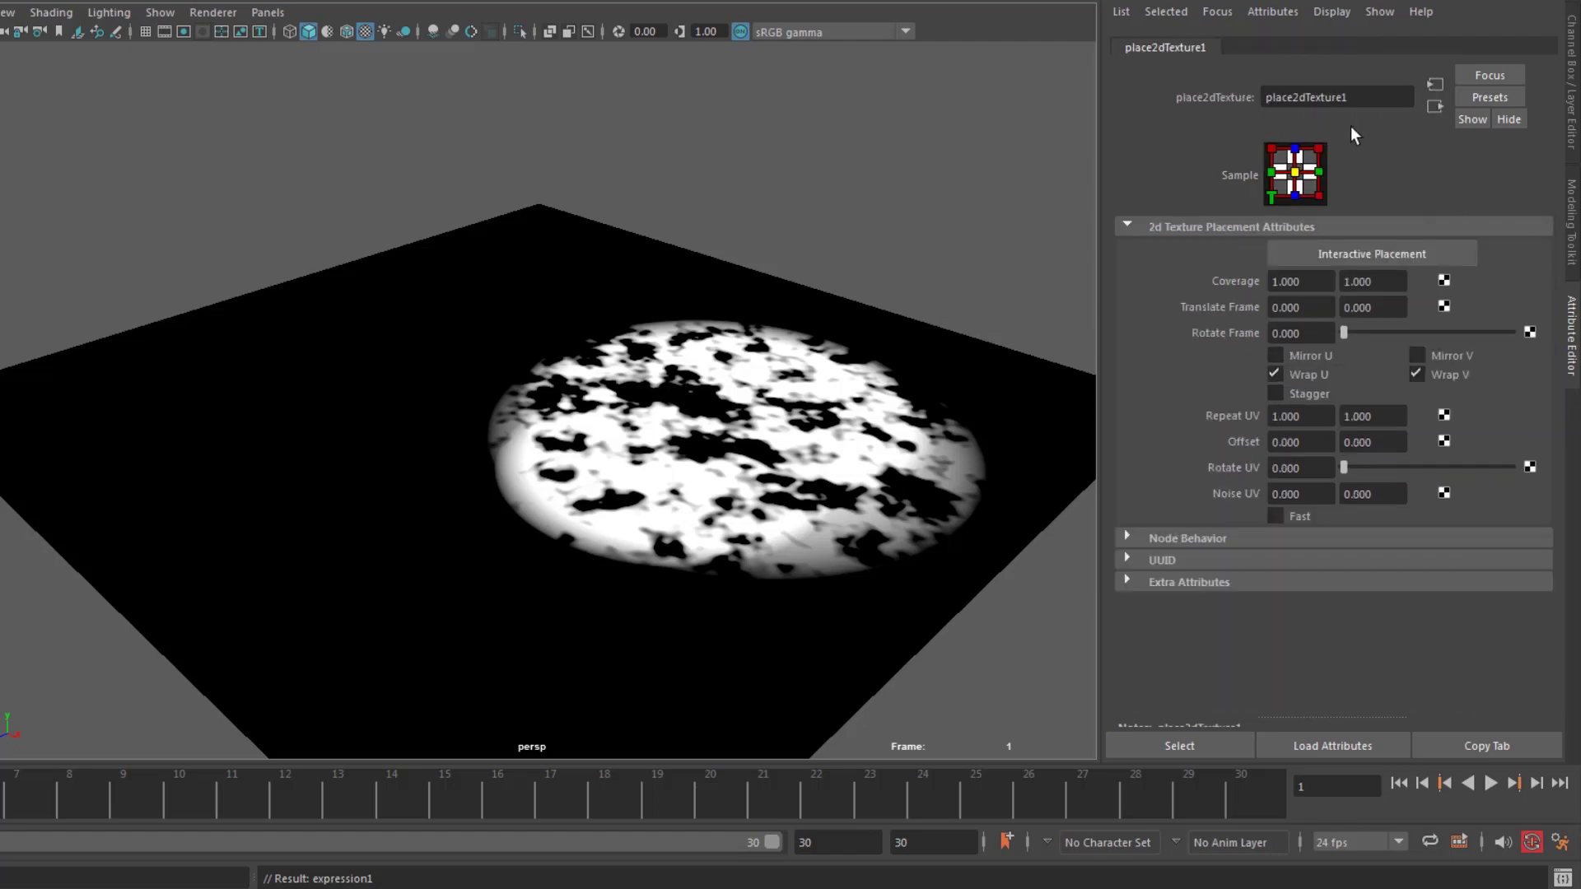
click(1316, 420)
text(3)
key(Return)
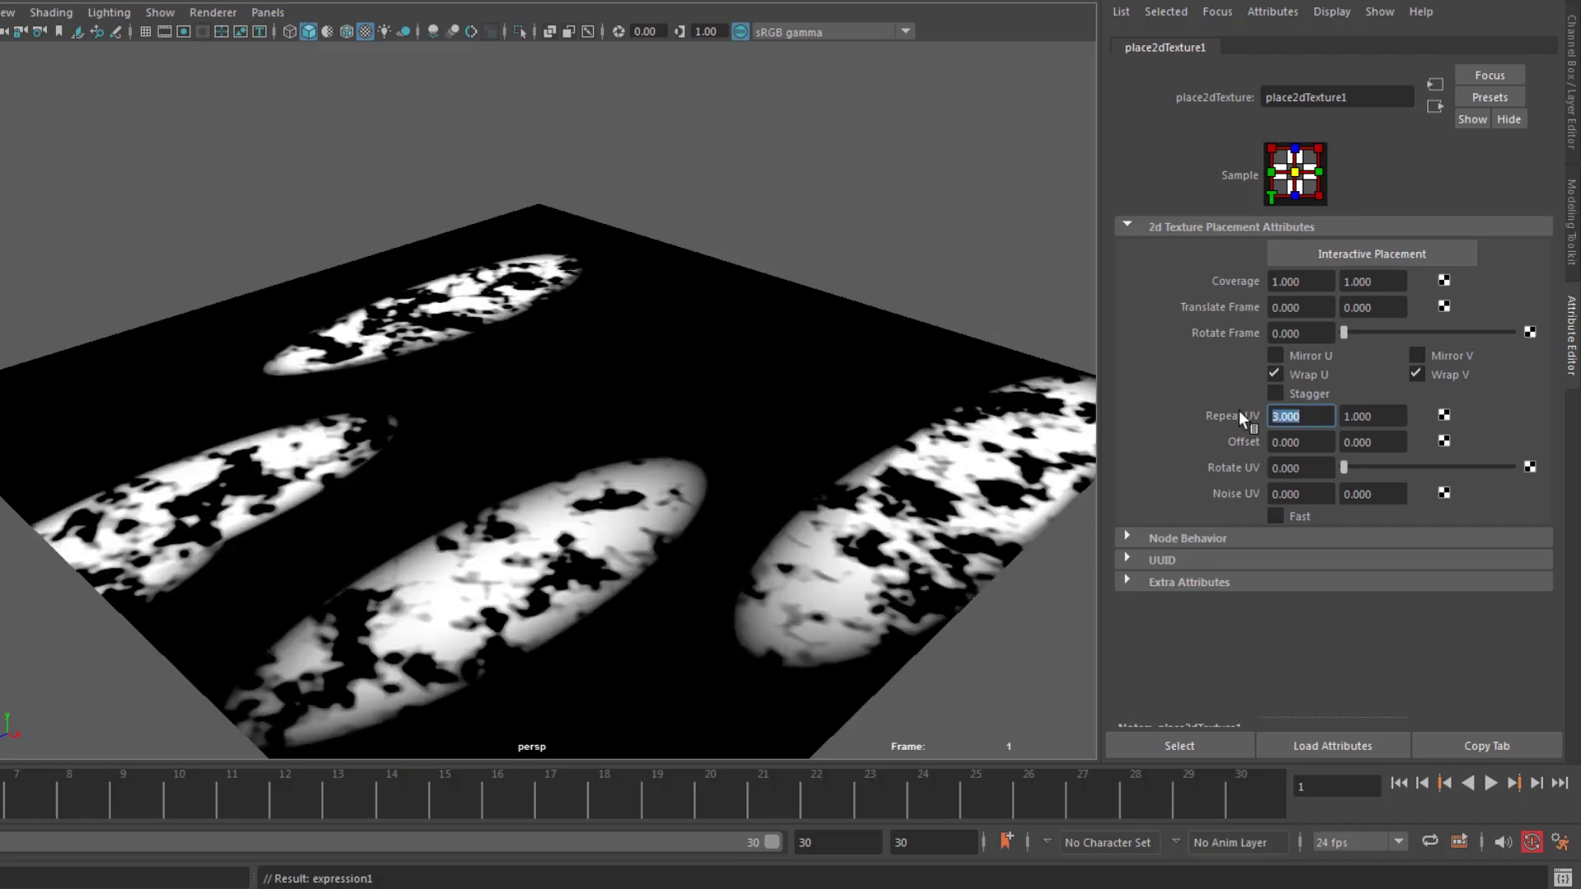
alt+drag(130, 698, 400, 696)
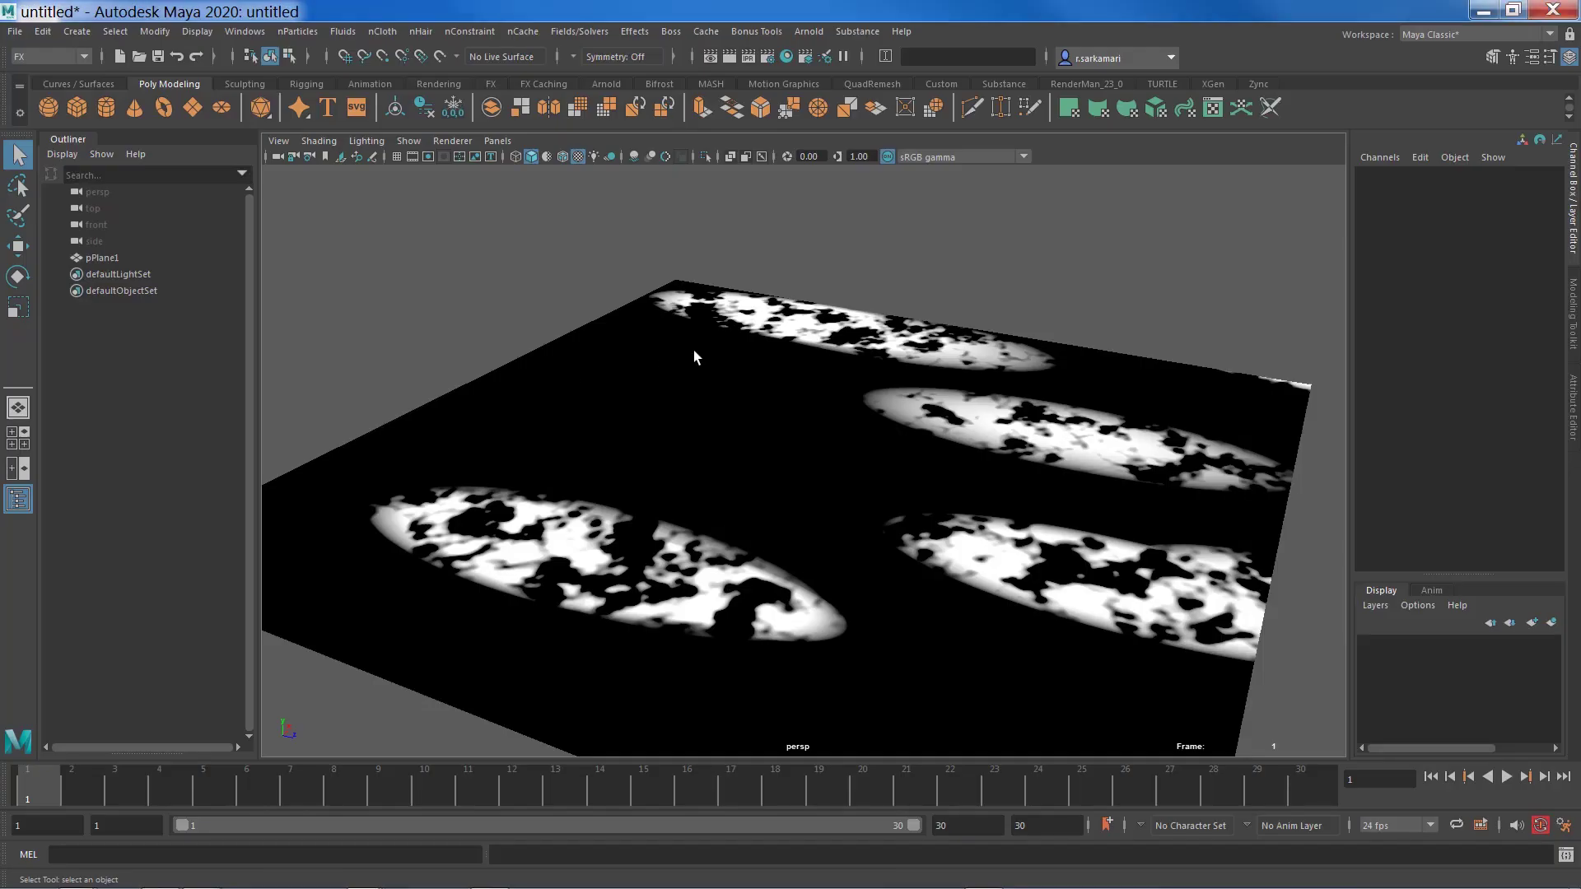
- Reopen the first noise texture through the plane's SS_Emission shader and key its Density at frame 1
click(505, 265)
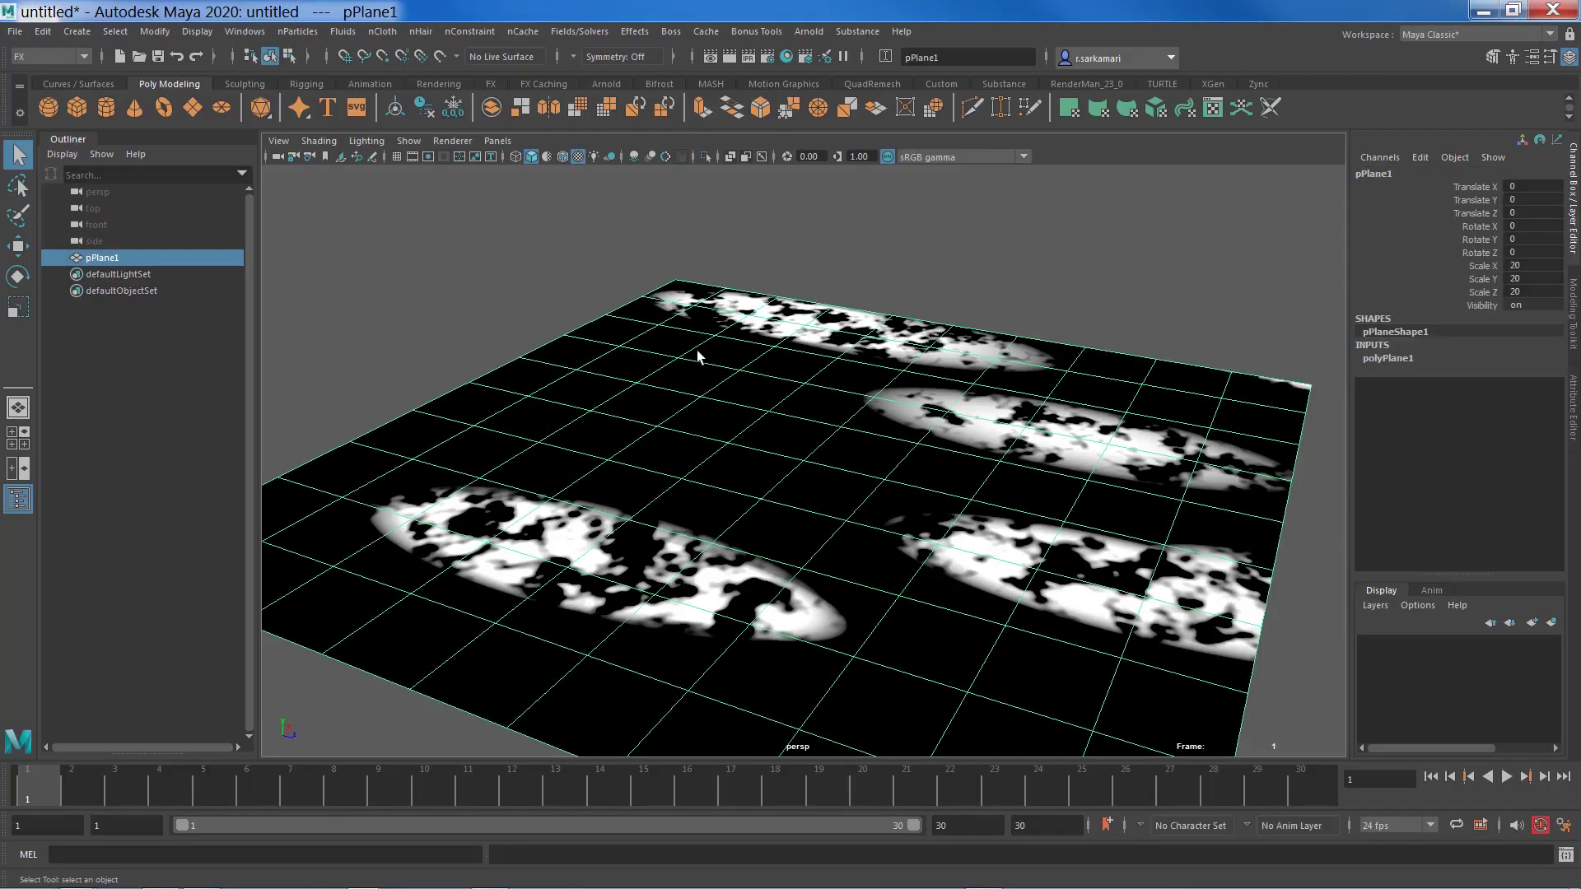
key(ctrl+a)
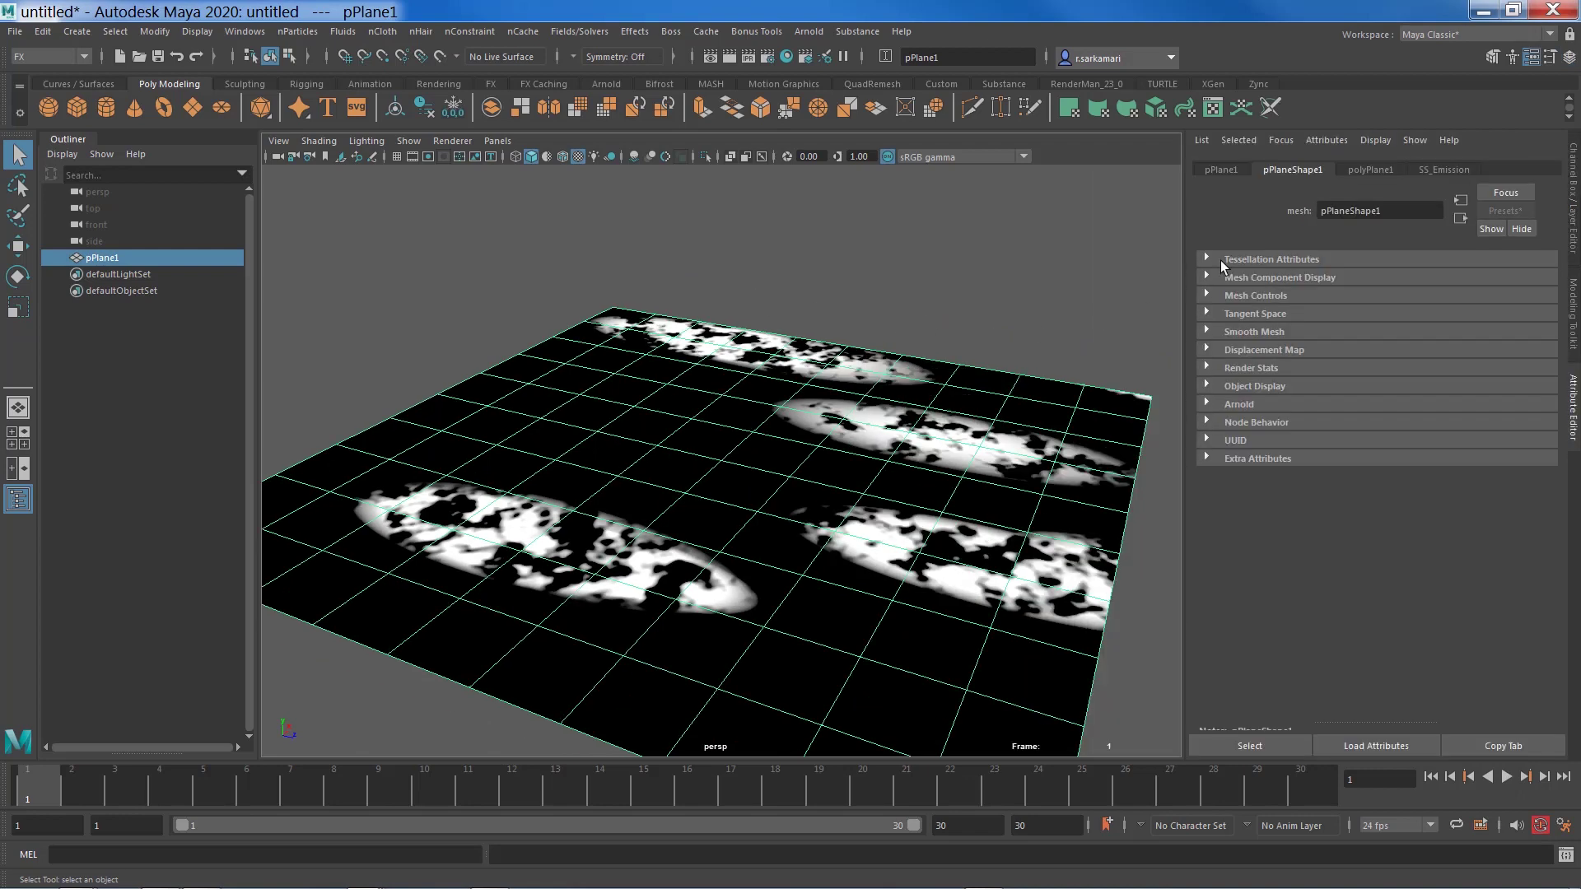
click(1425, 169)
click(1533, 355)
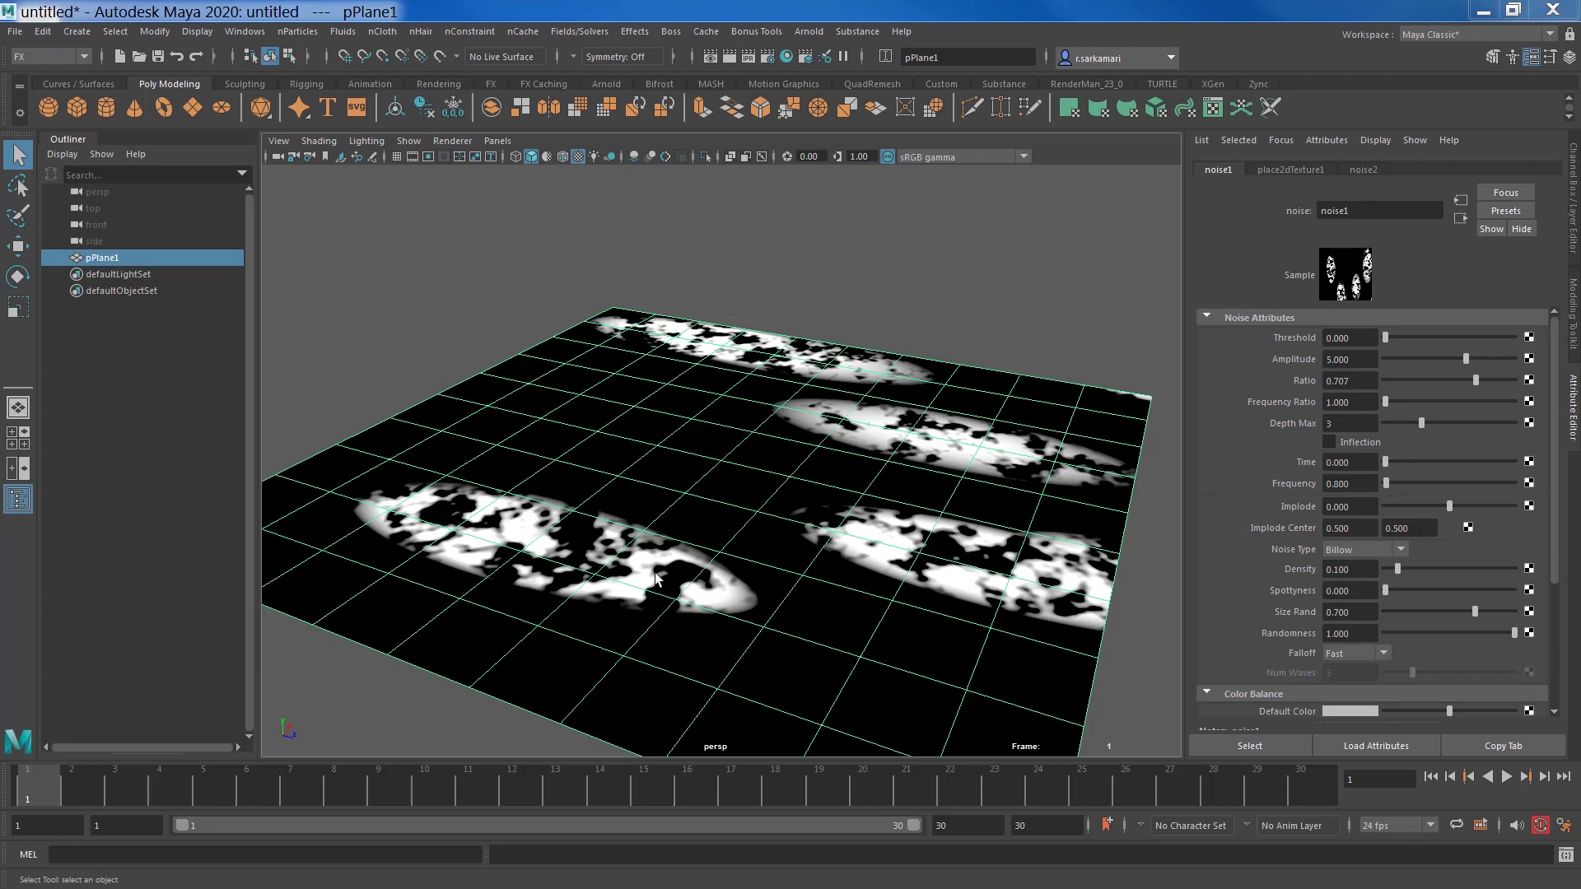
right_click(1318, 567)
click(1321, 591)
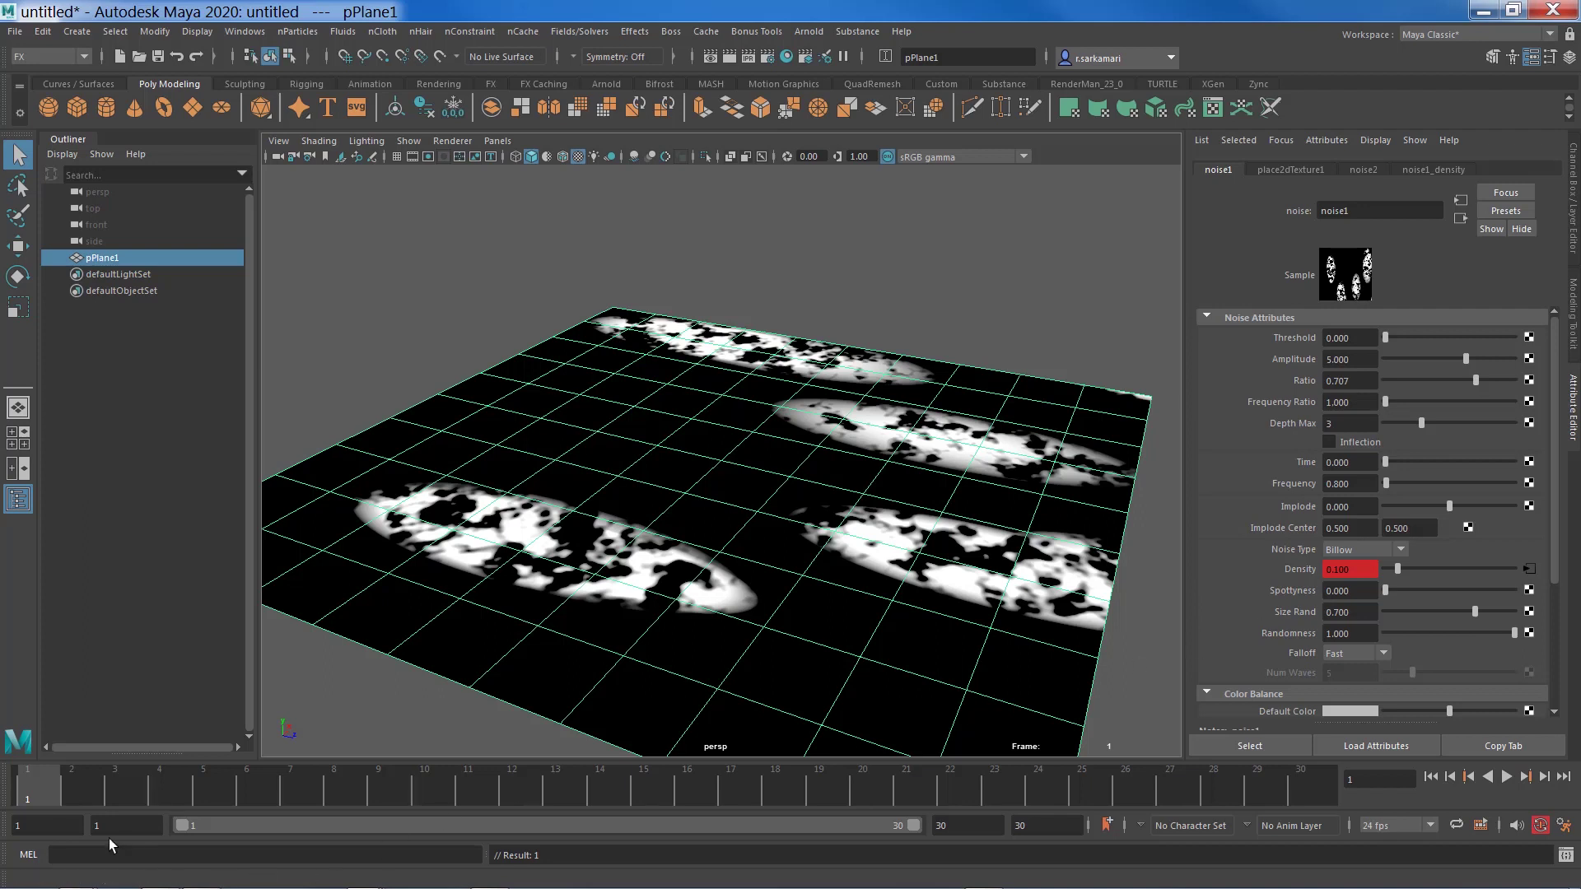
- Key the first noise's Density at 0.02 on frame 5 and scrub between frames 1 and 5 to check the change
drag(51, 789, 204, 798)
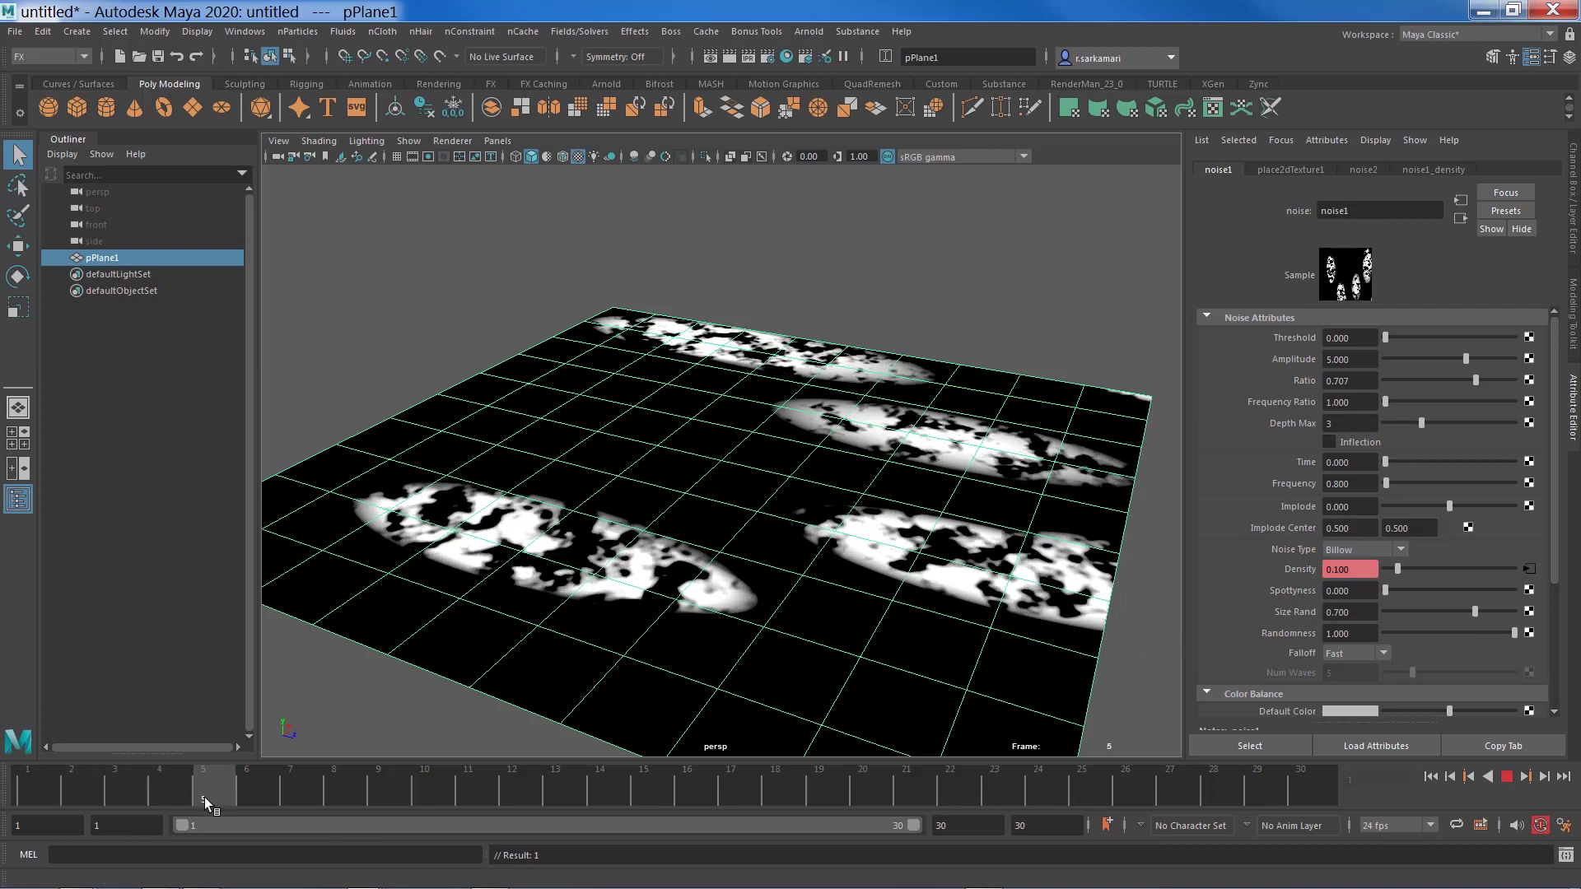
drag(1355, 571, 1263, 576)
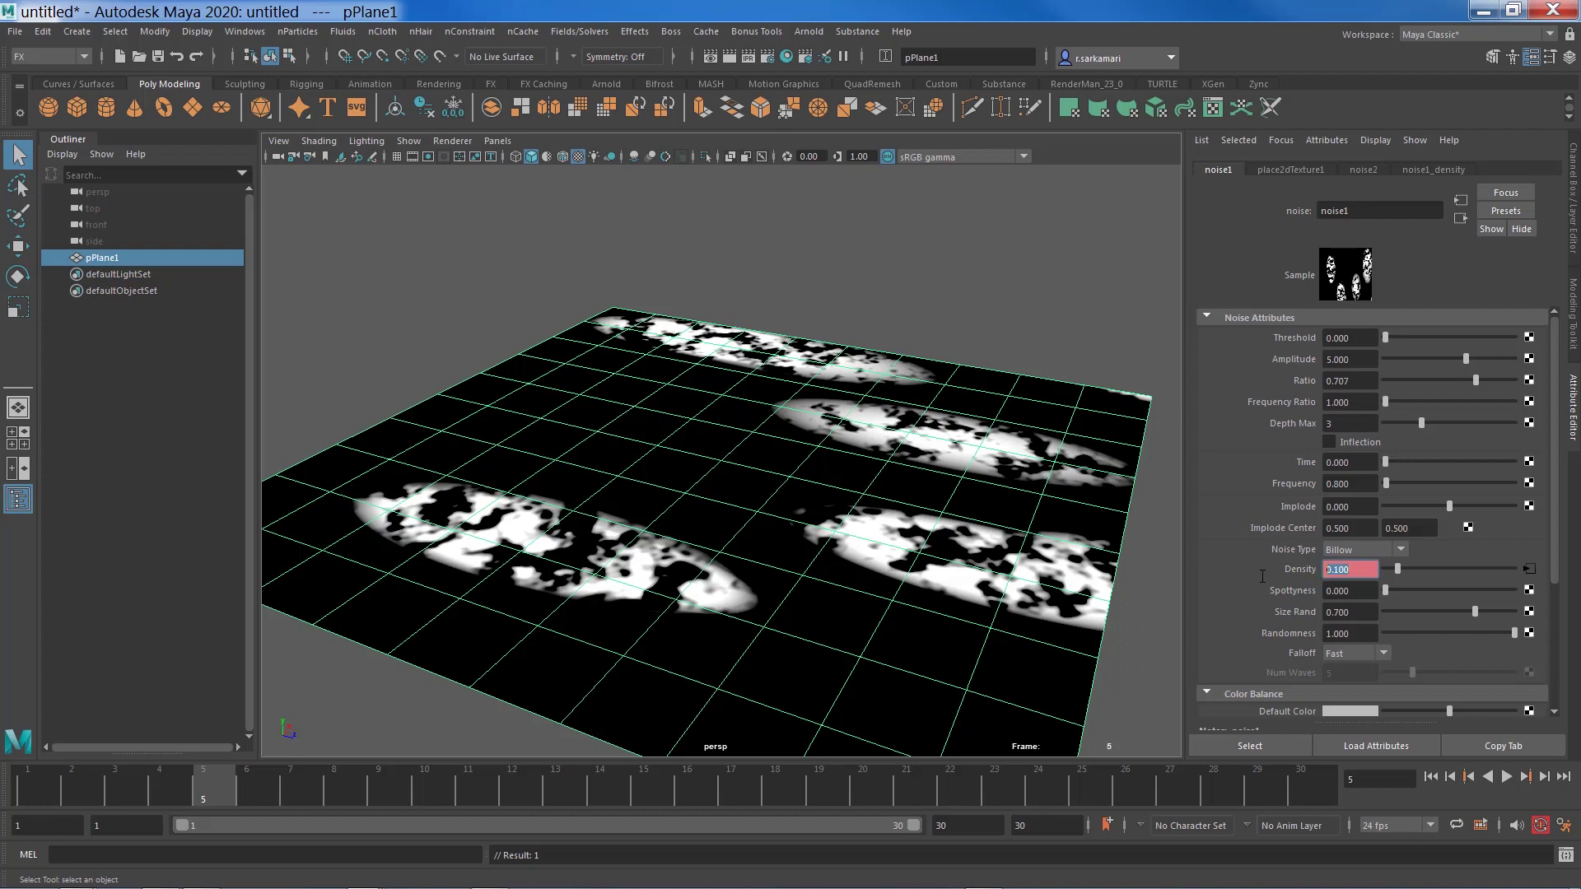
text(.02)
key(Return)
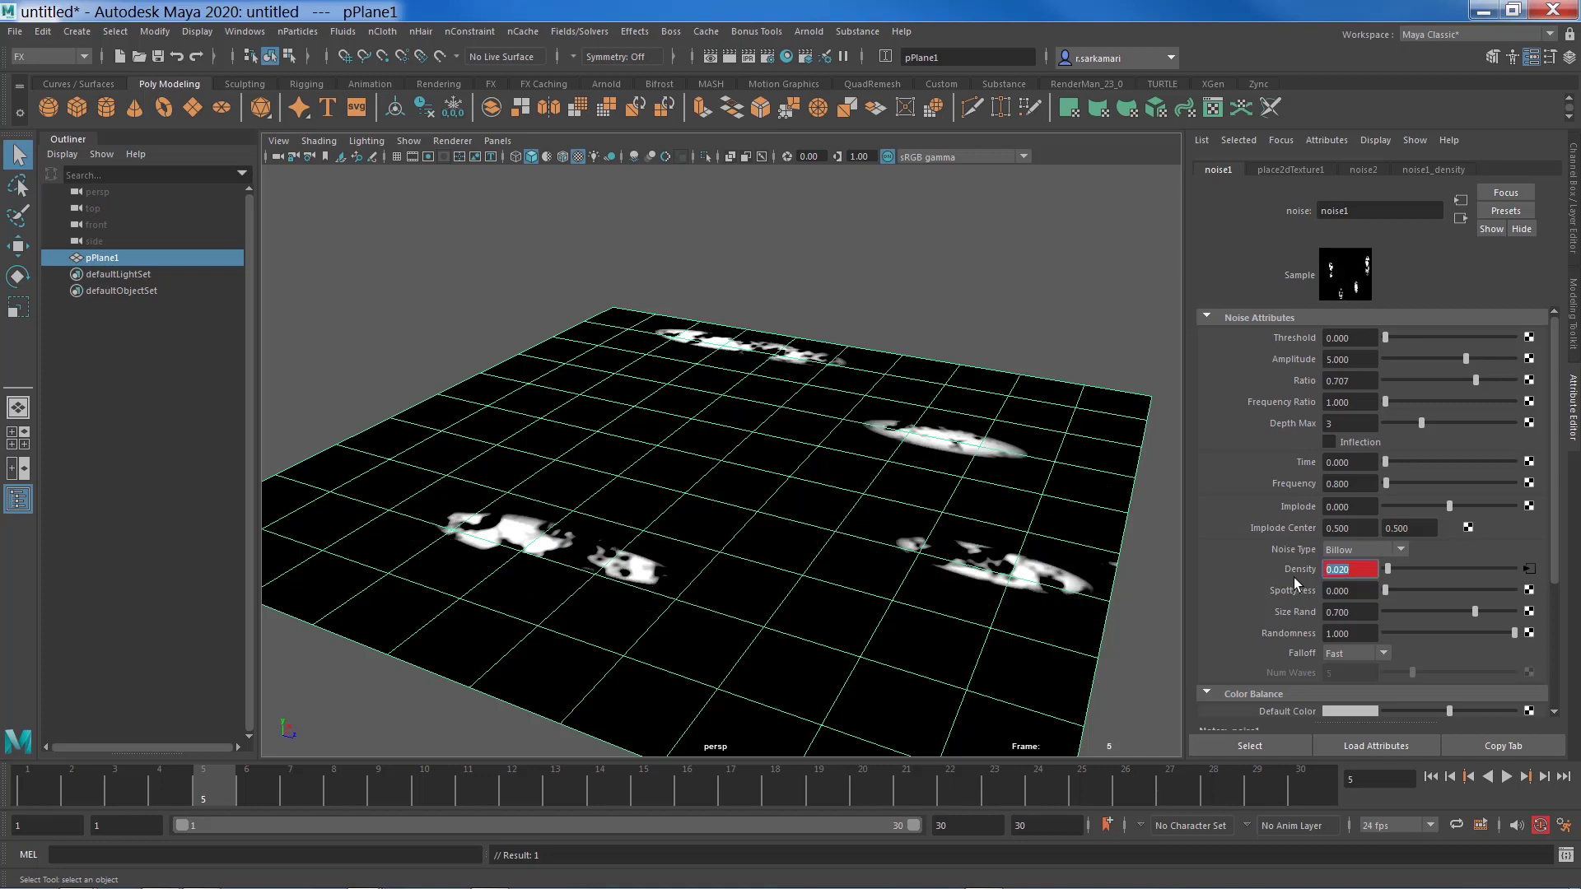
drag(185, 800, 27, 792)
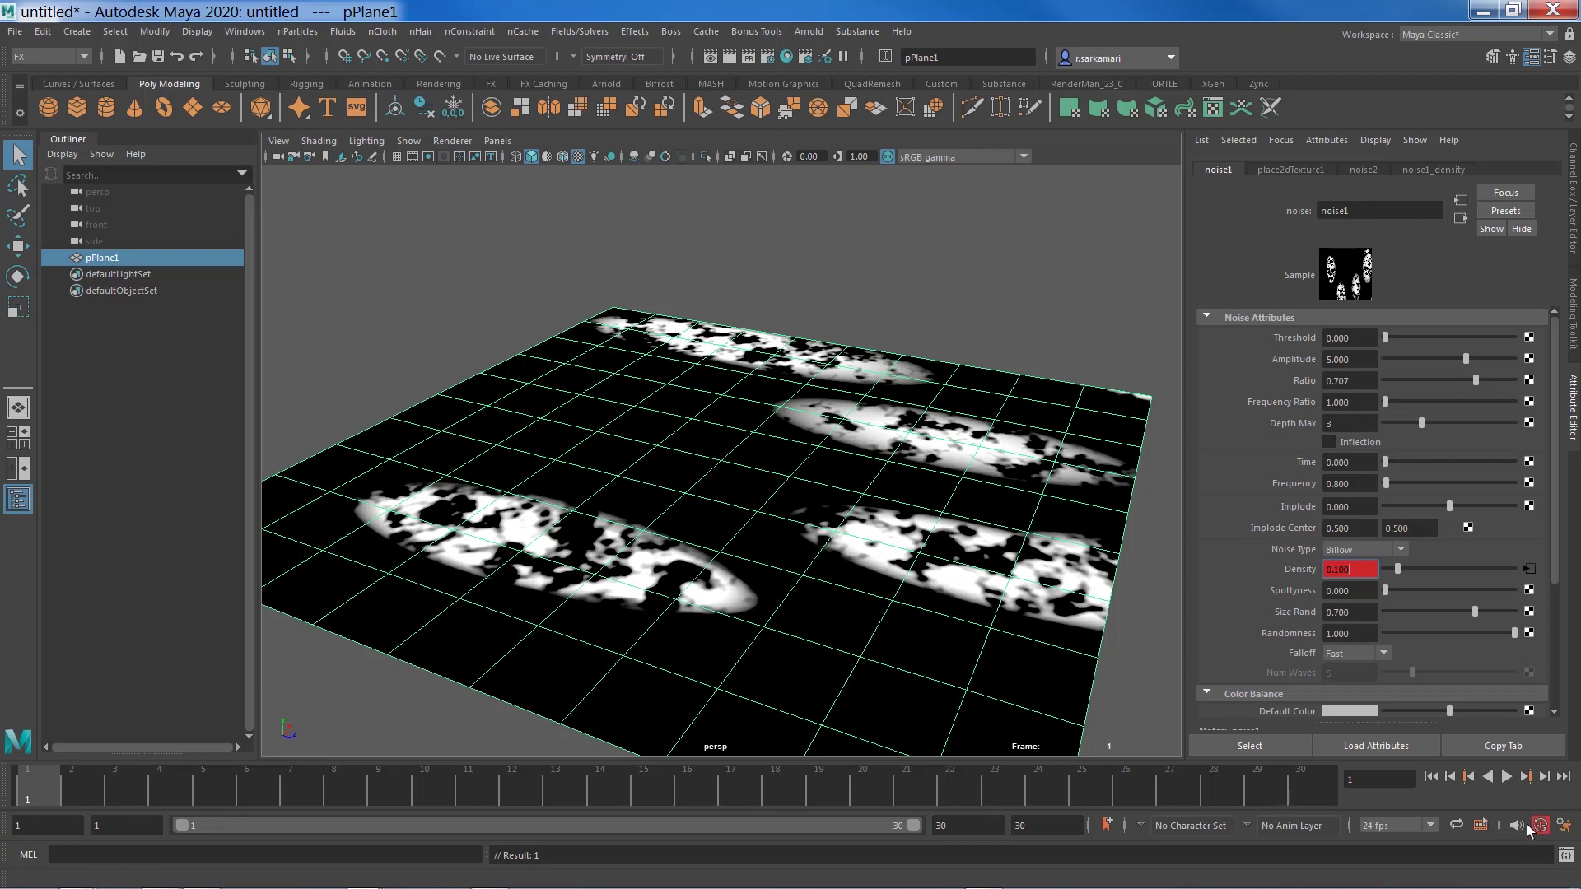
click(219, 793)
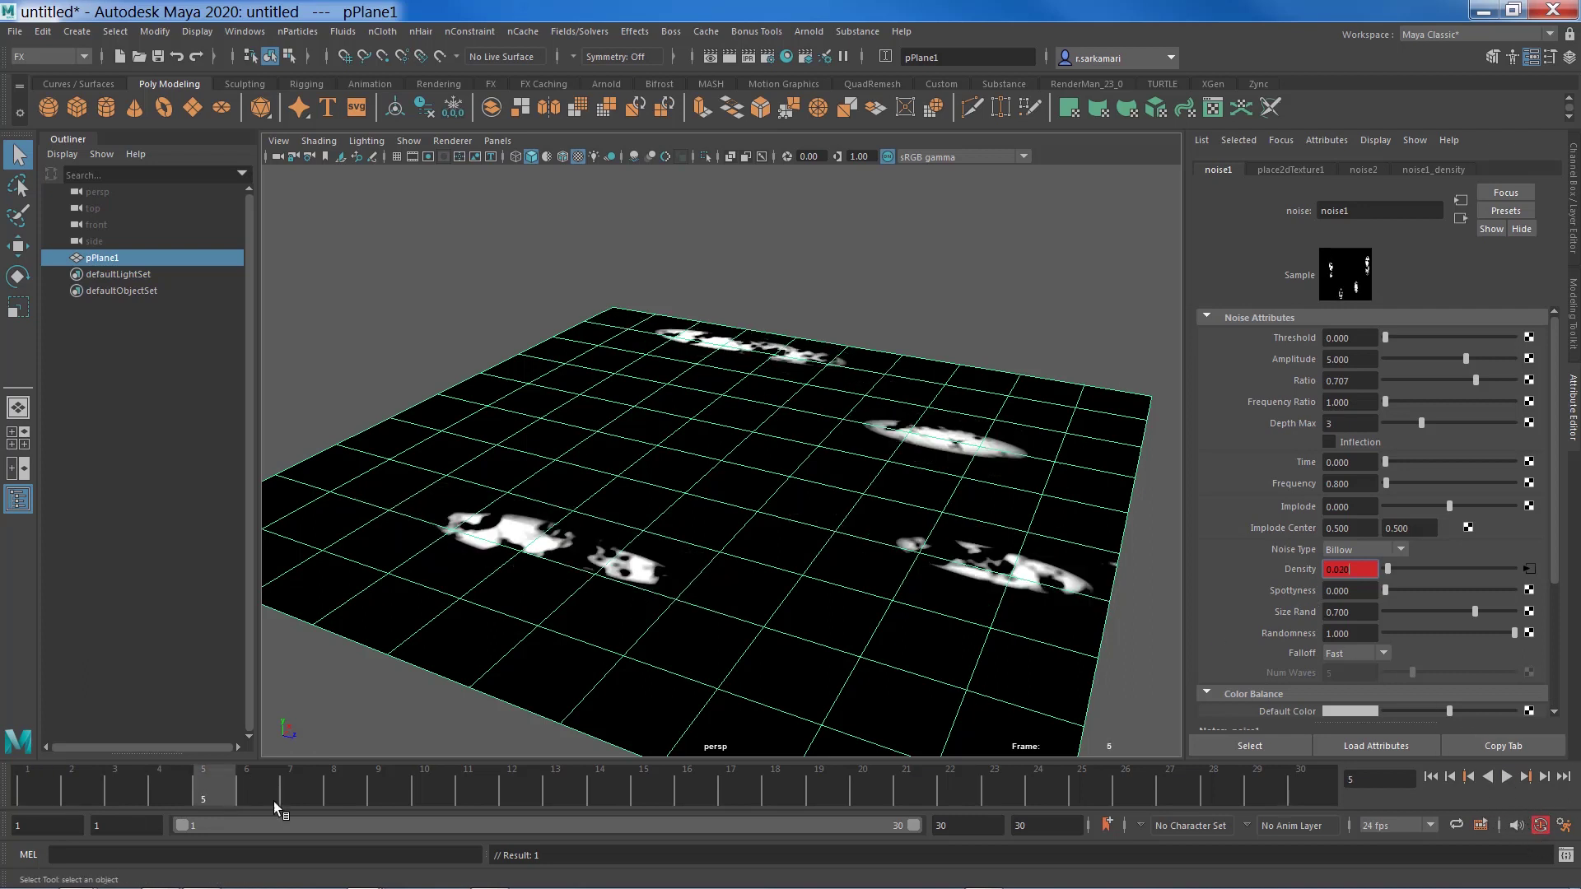
right_click(1307, 575)
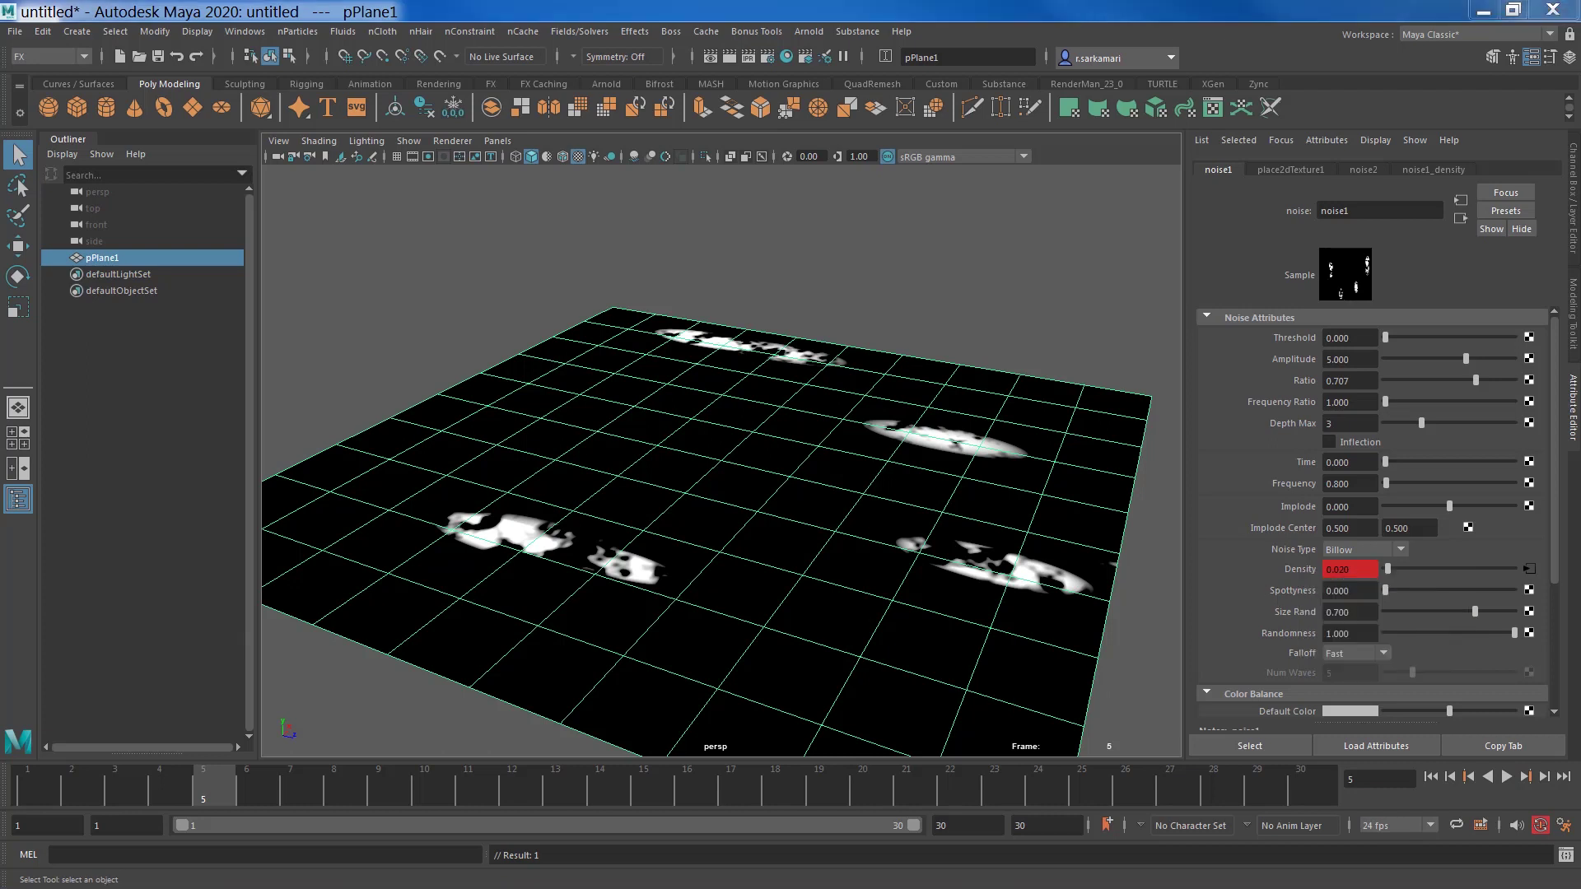
drag(210, 789, 4, 787)
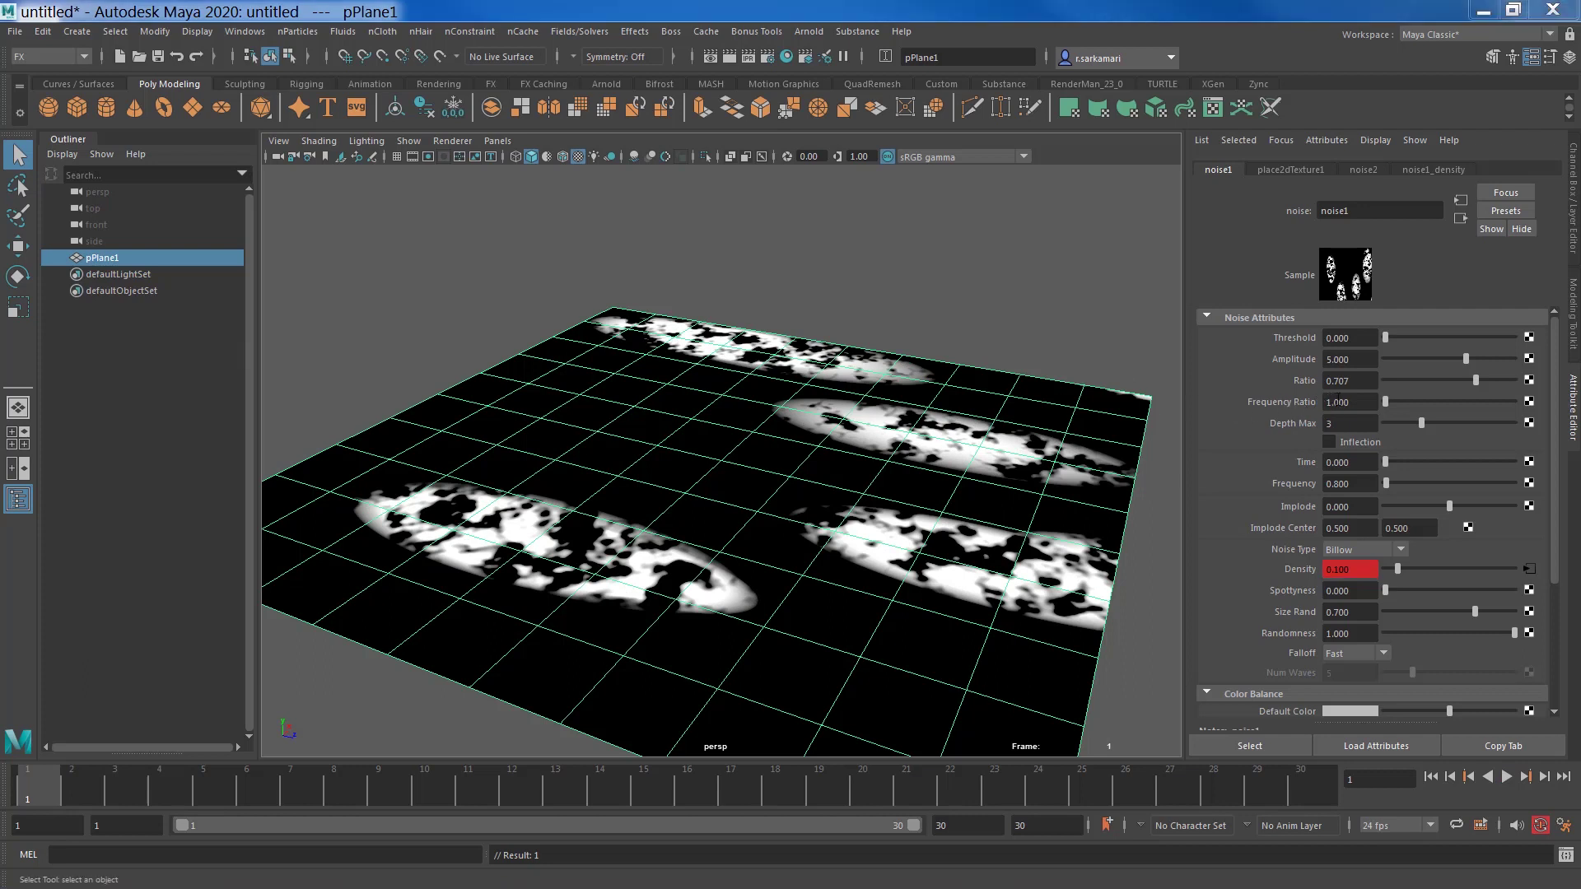
- Set the first noise's Frequency Ratio to 1.6
double_click(1369, 402)
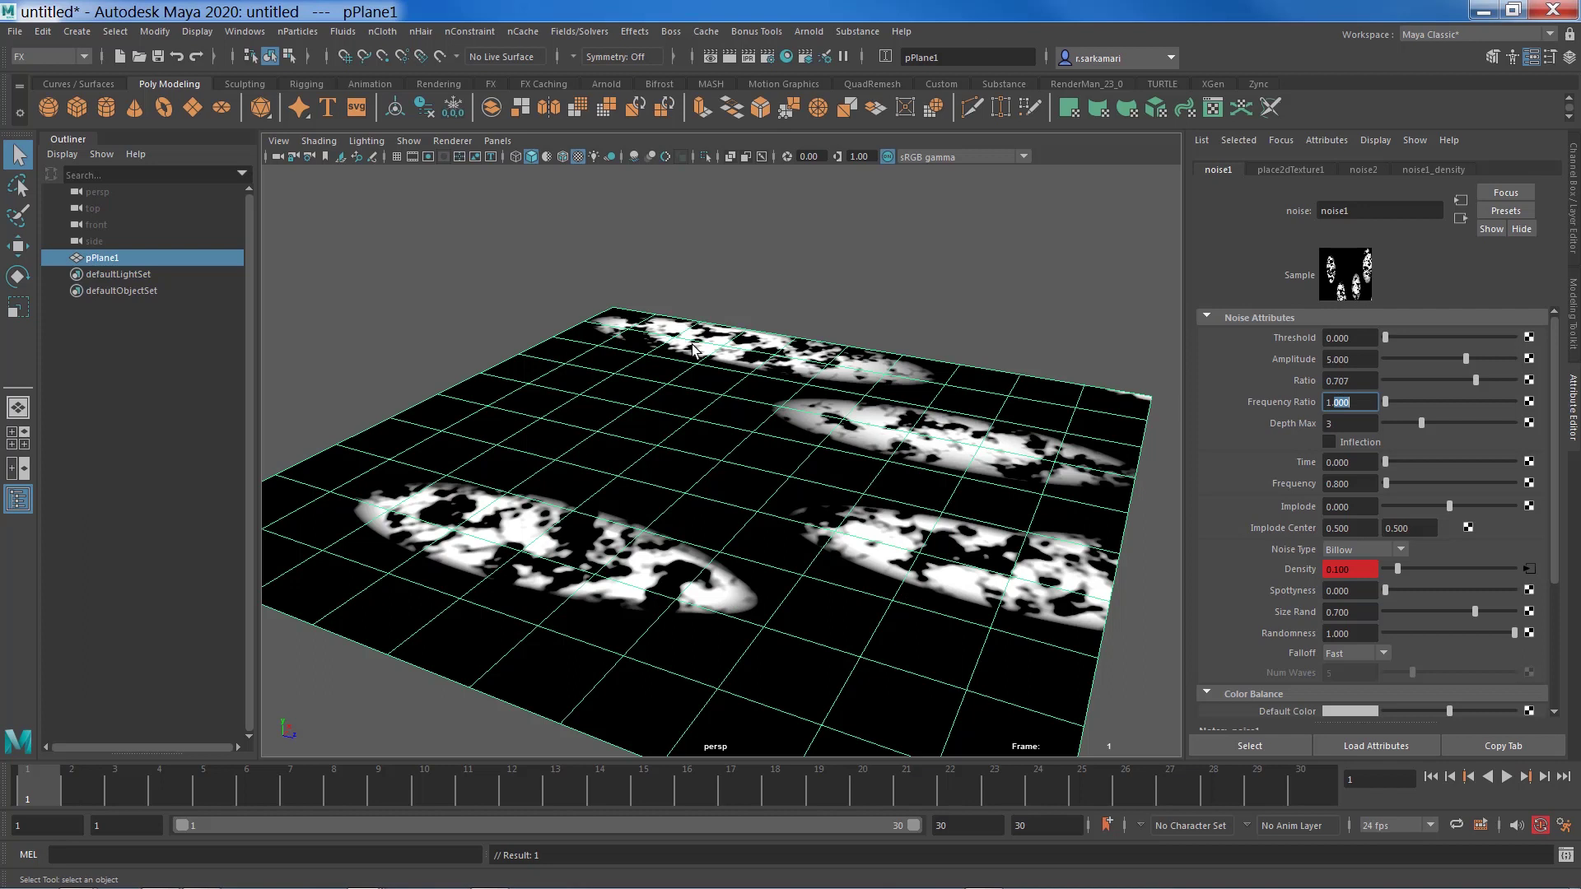
text(6)
key(Return)
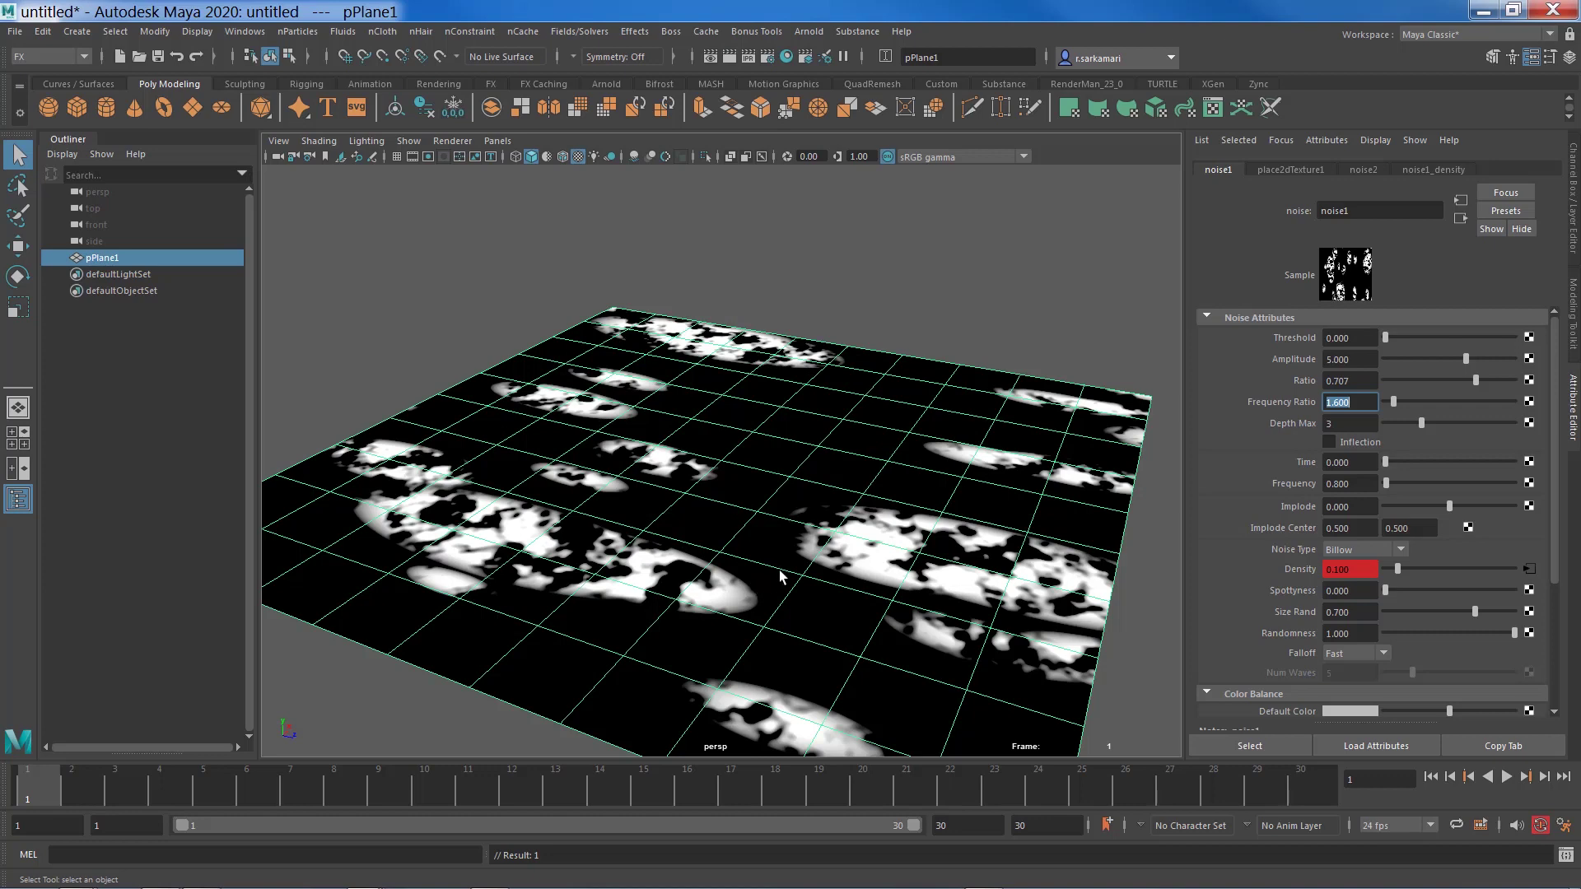
alt+drag(782, 576, 712, 502)
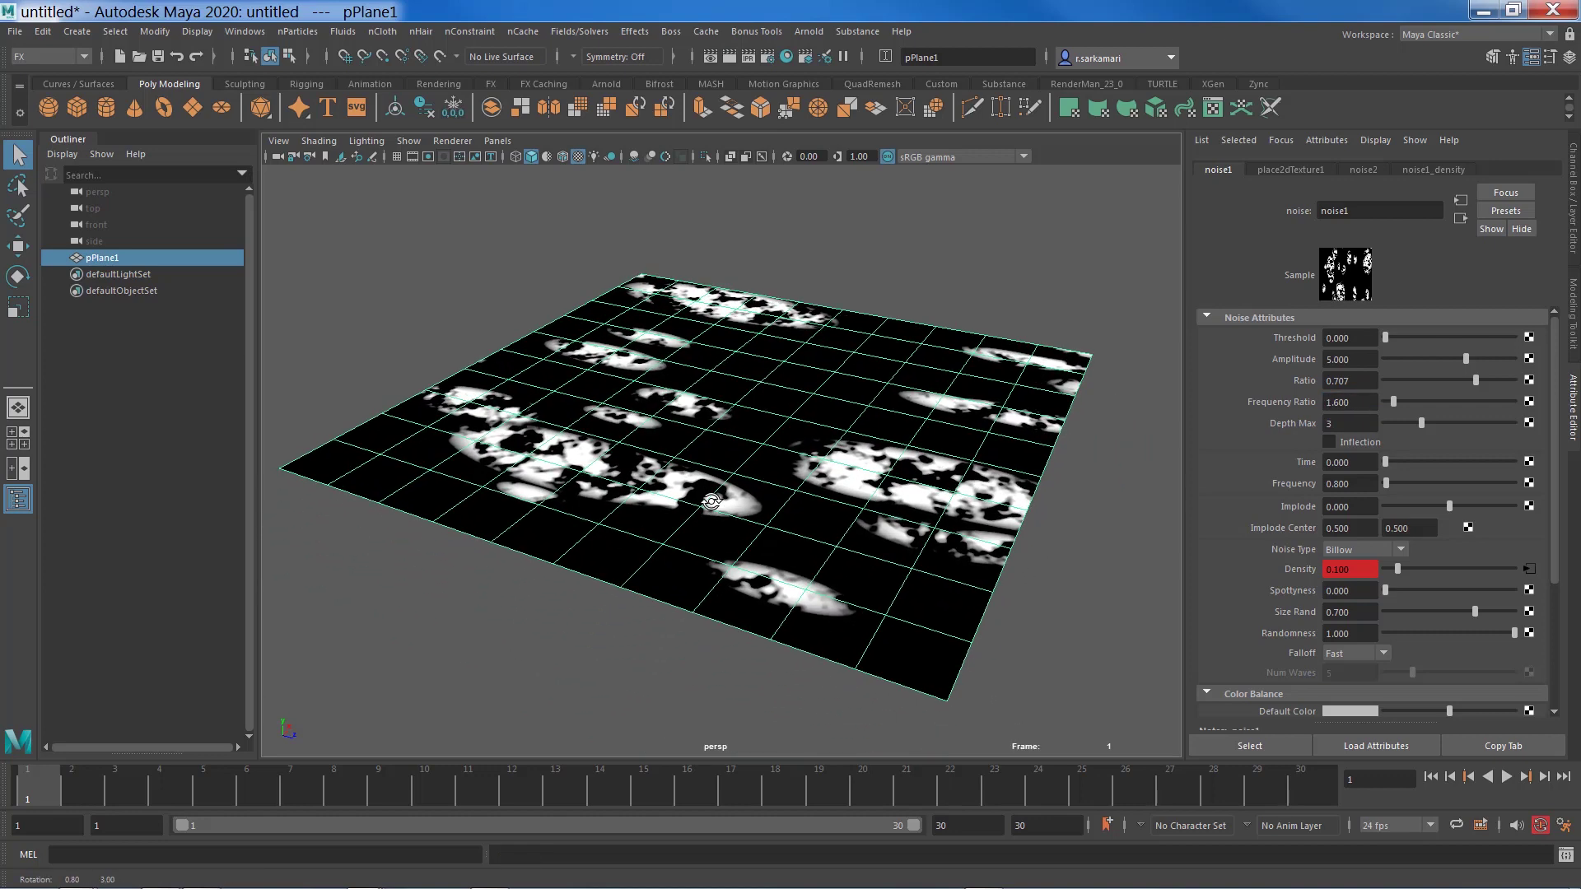
- Create a 3D fluid container with resolution and size of 10 on all axes and no emitter
click(610, 667)
click(343, 32)
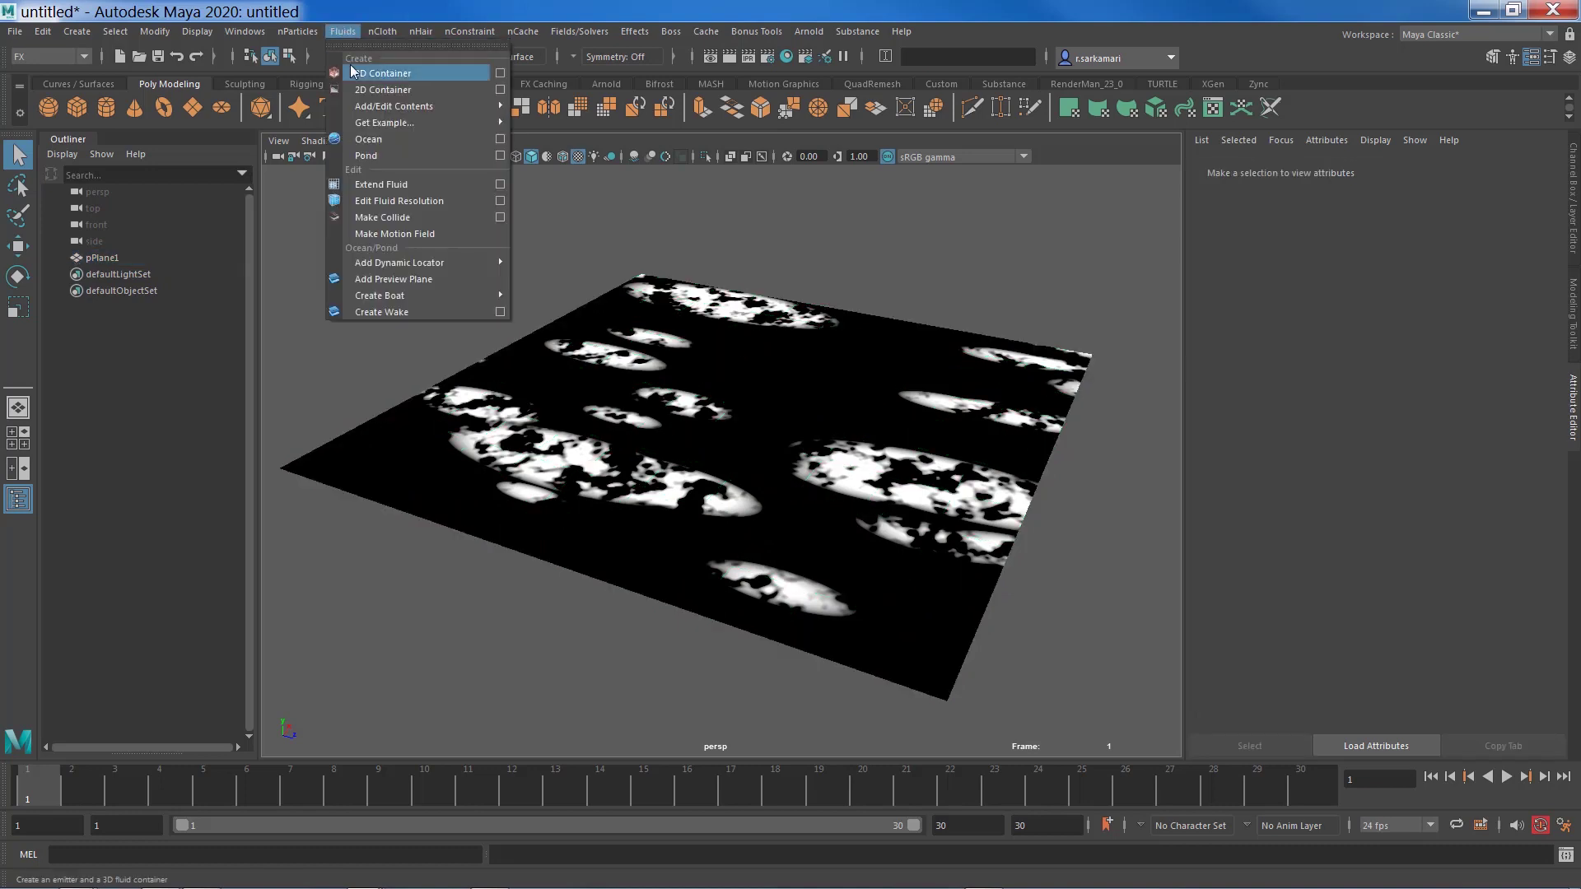
click(500, 73)
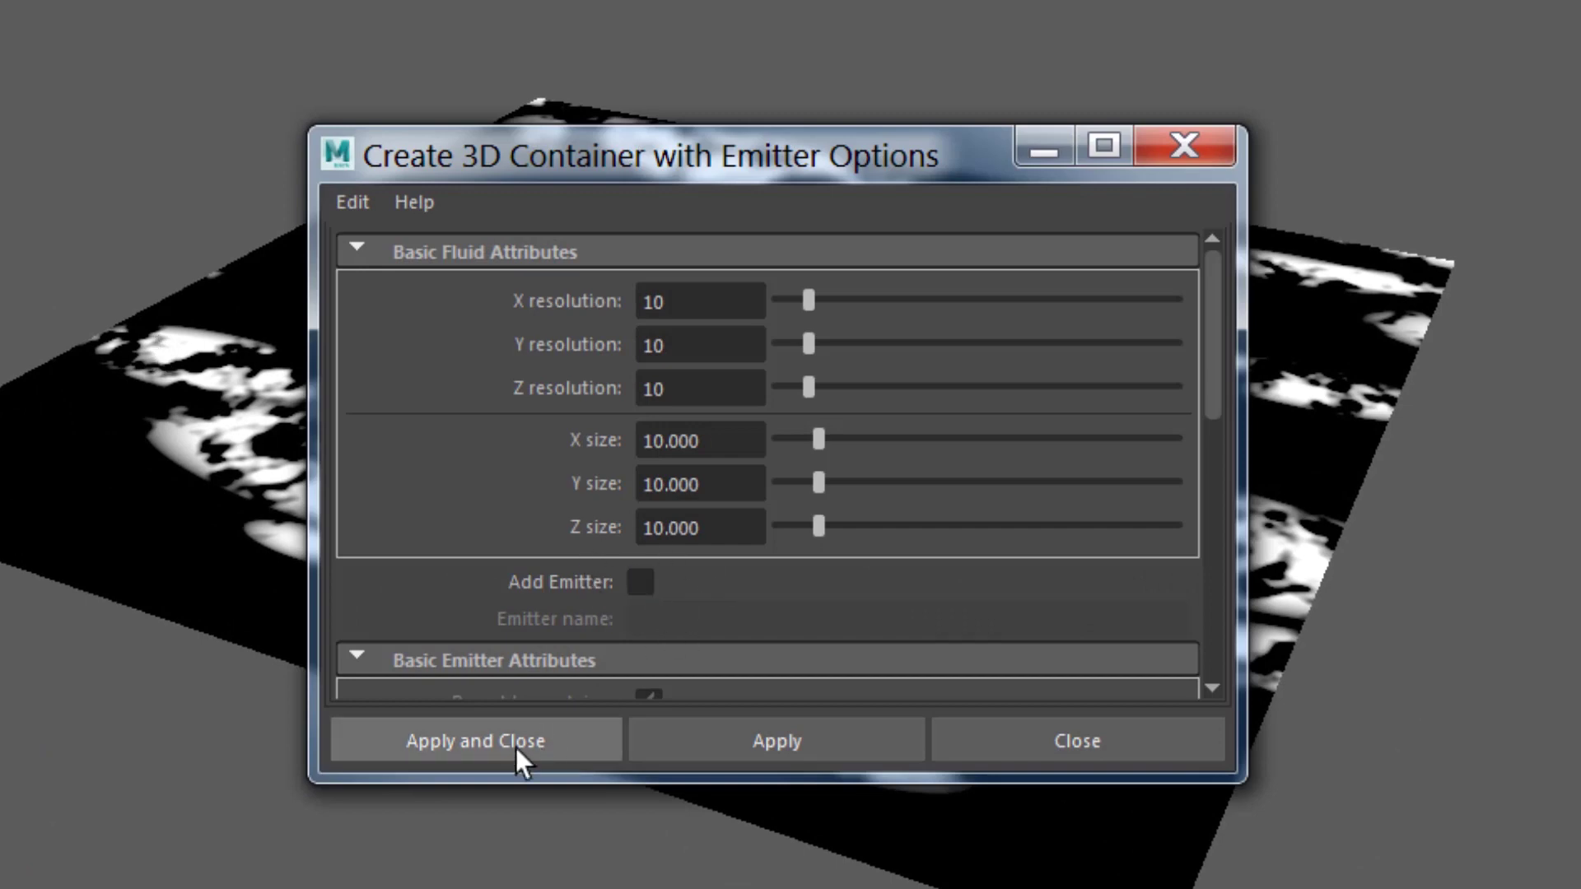
click(437, 757)
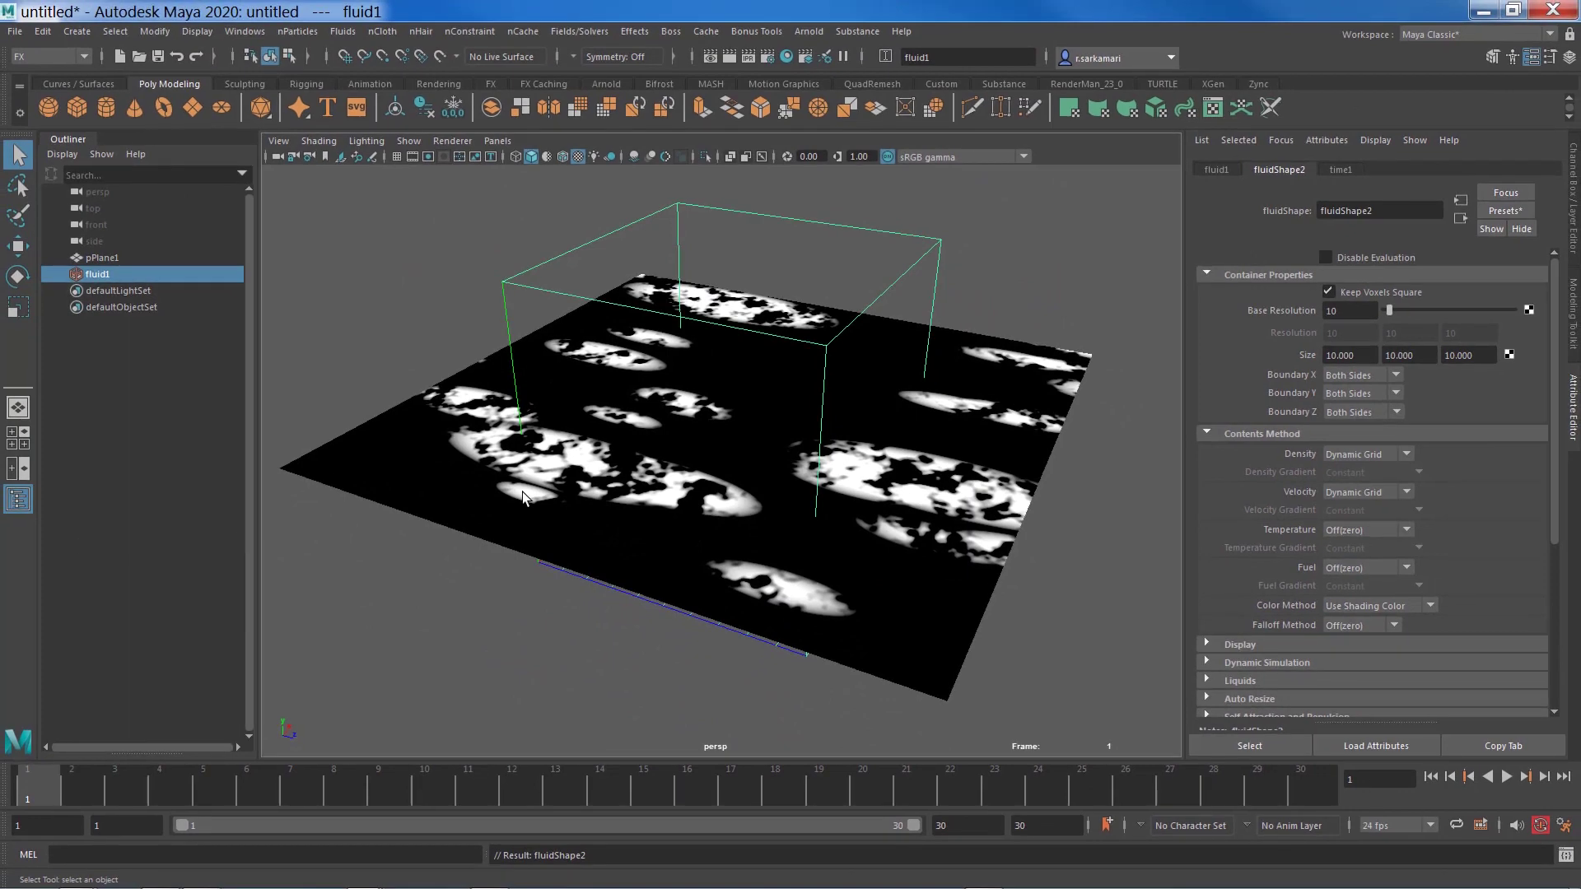
- Move the fluid container horizontally to about -3.5 in X and 5.9 in Z, over the plane's patterned area
key(w)
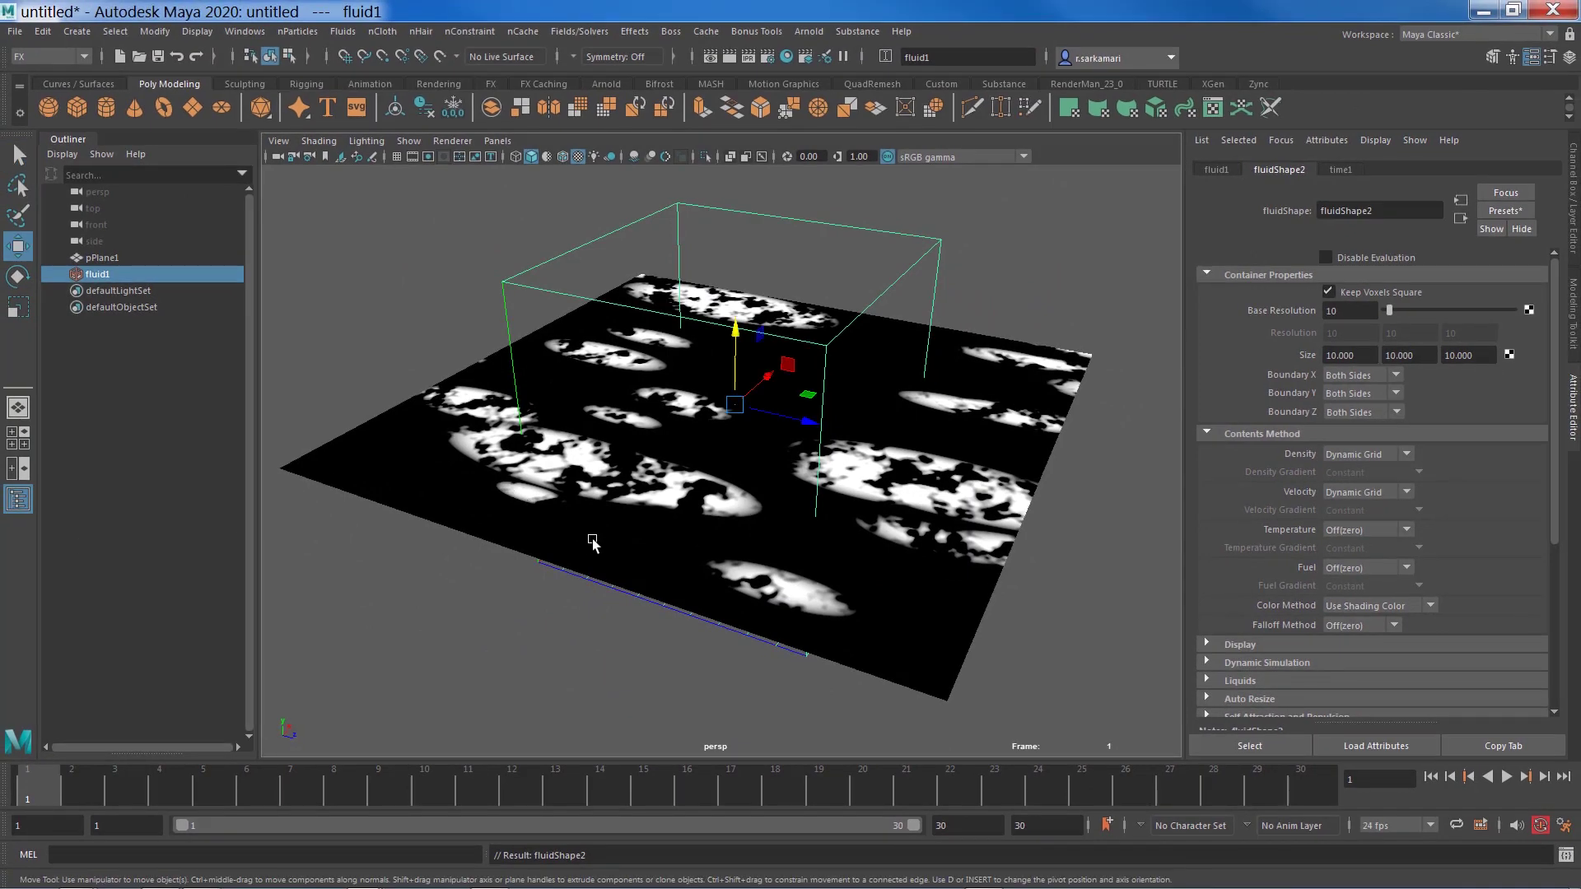
drag(788, 438, 979, 496)
drag(934, 417, 898, 478)
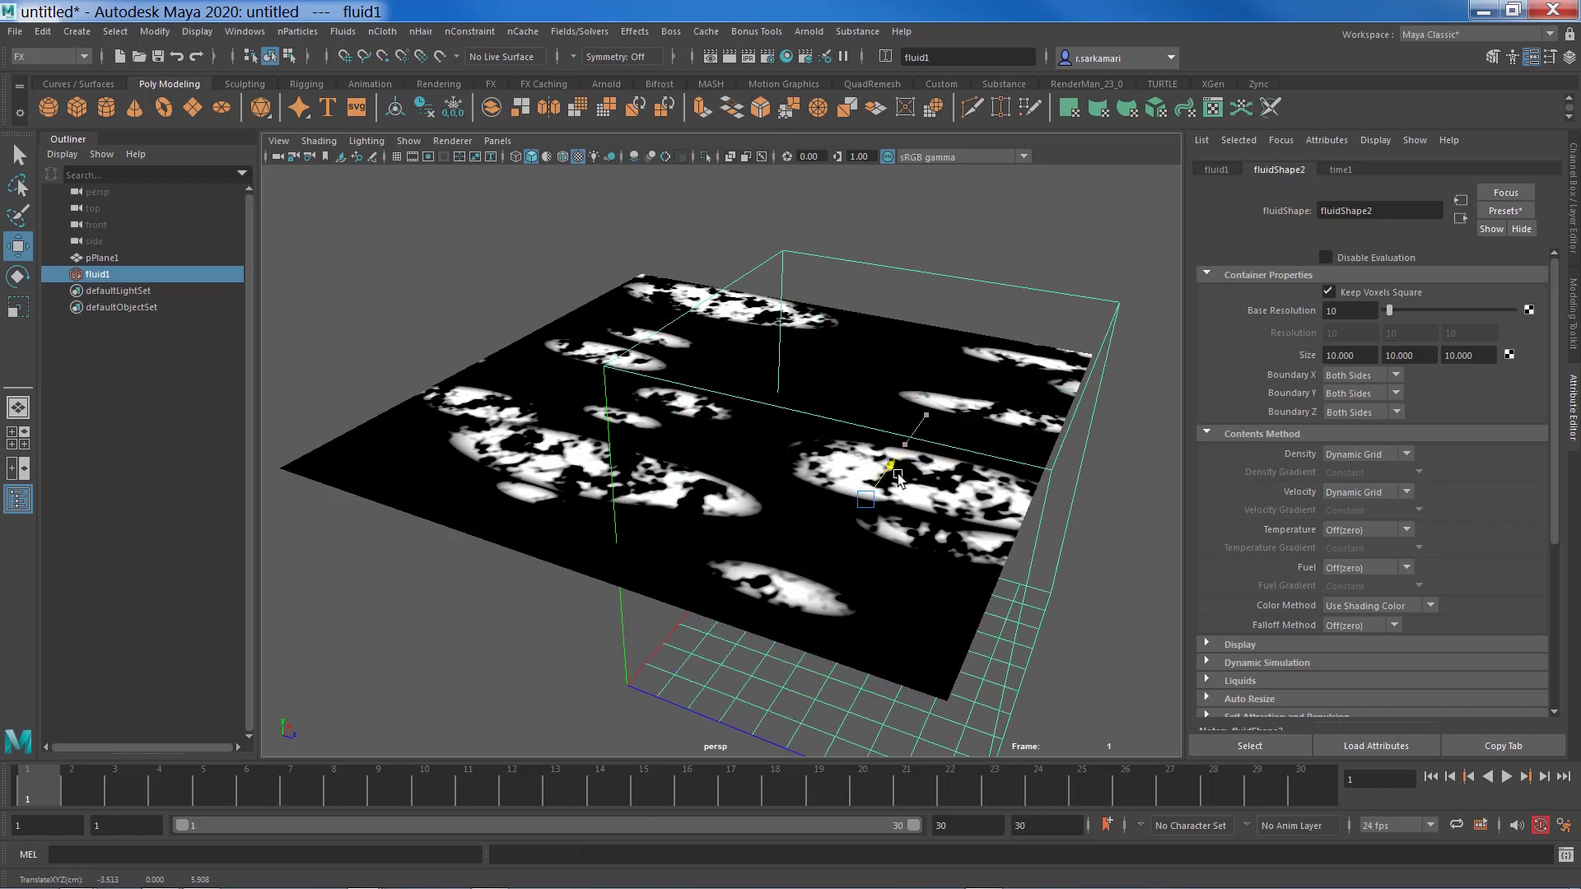
alt+drag(597, 610, 597, 562)
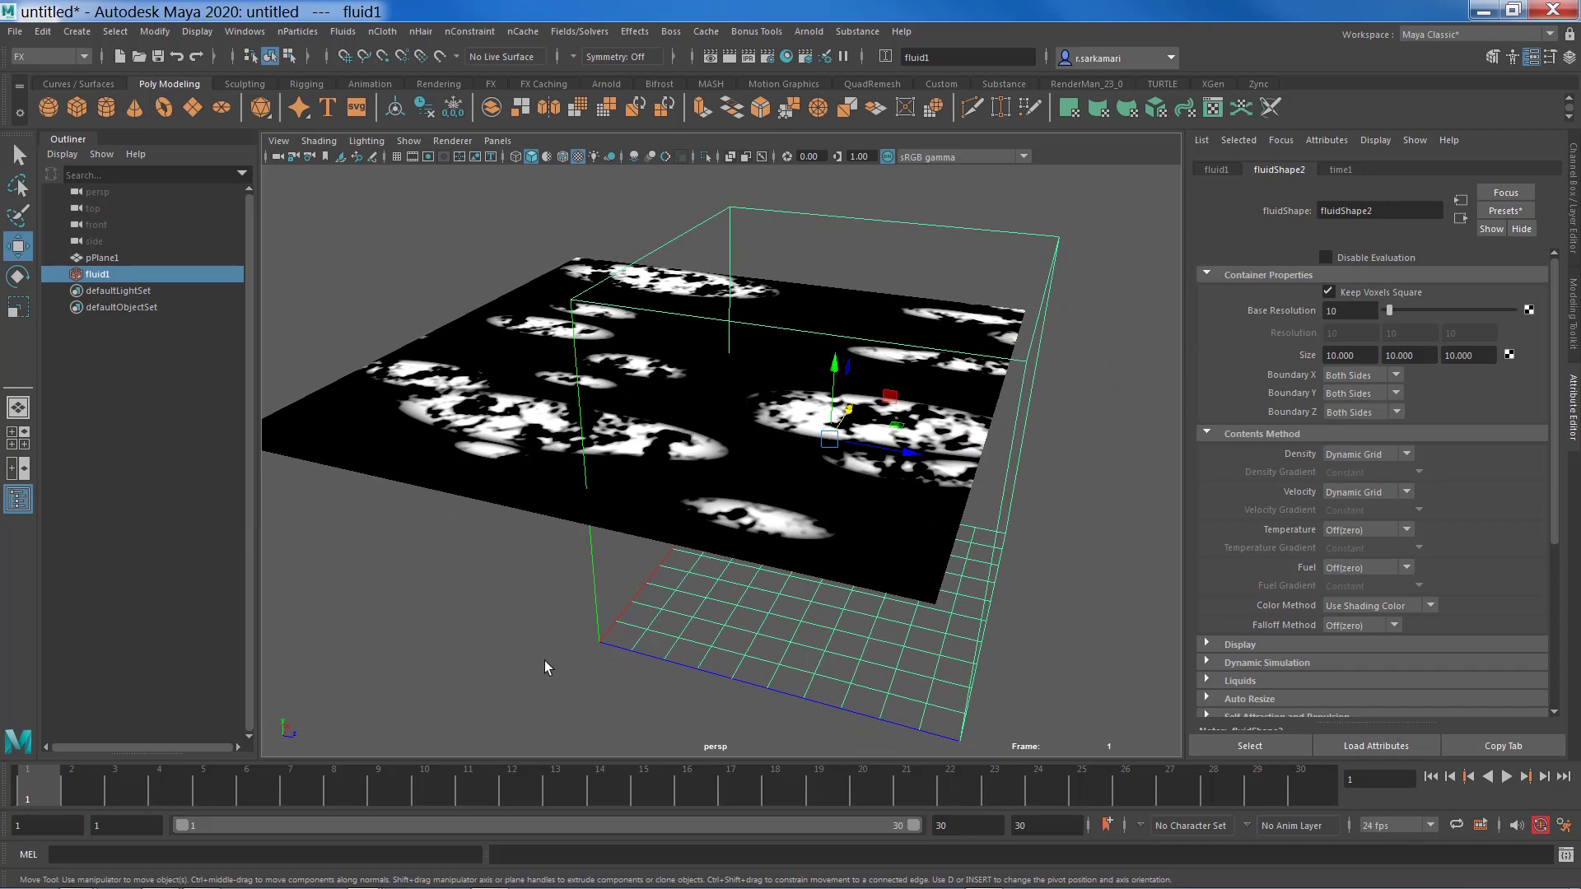
alt+drag(491, 650, 593, 546)
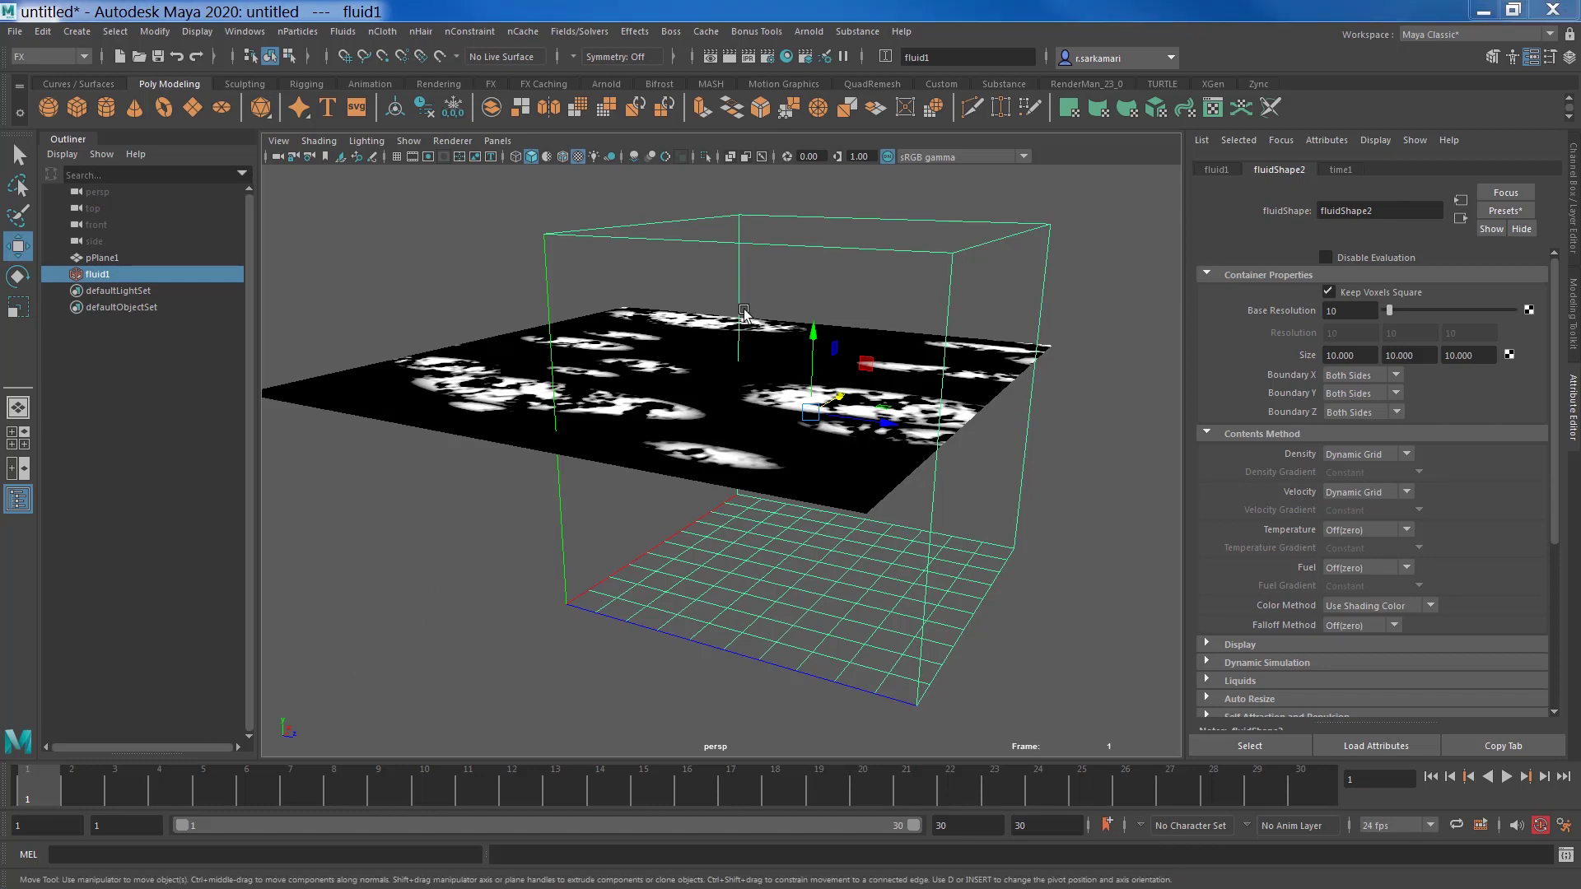
- Make the plane a Surface emitter for the fluid container with density, heat and fuel rates of 1, and play back the emission
click(457, 385)
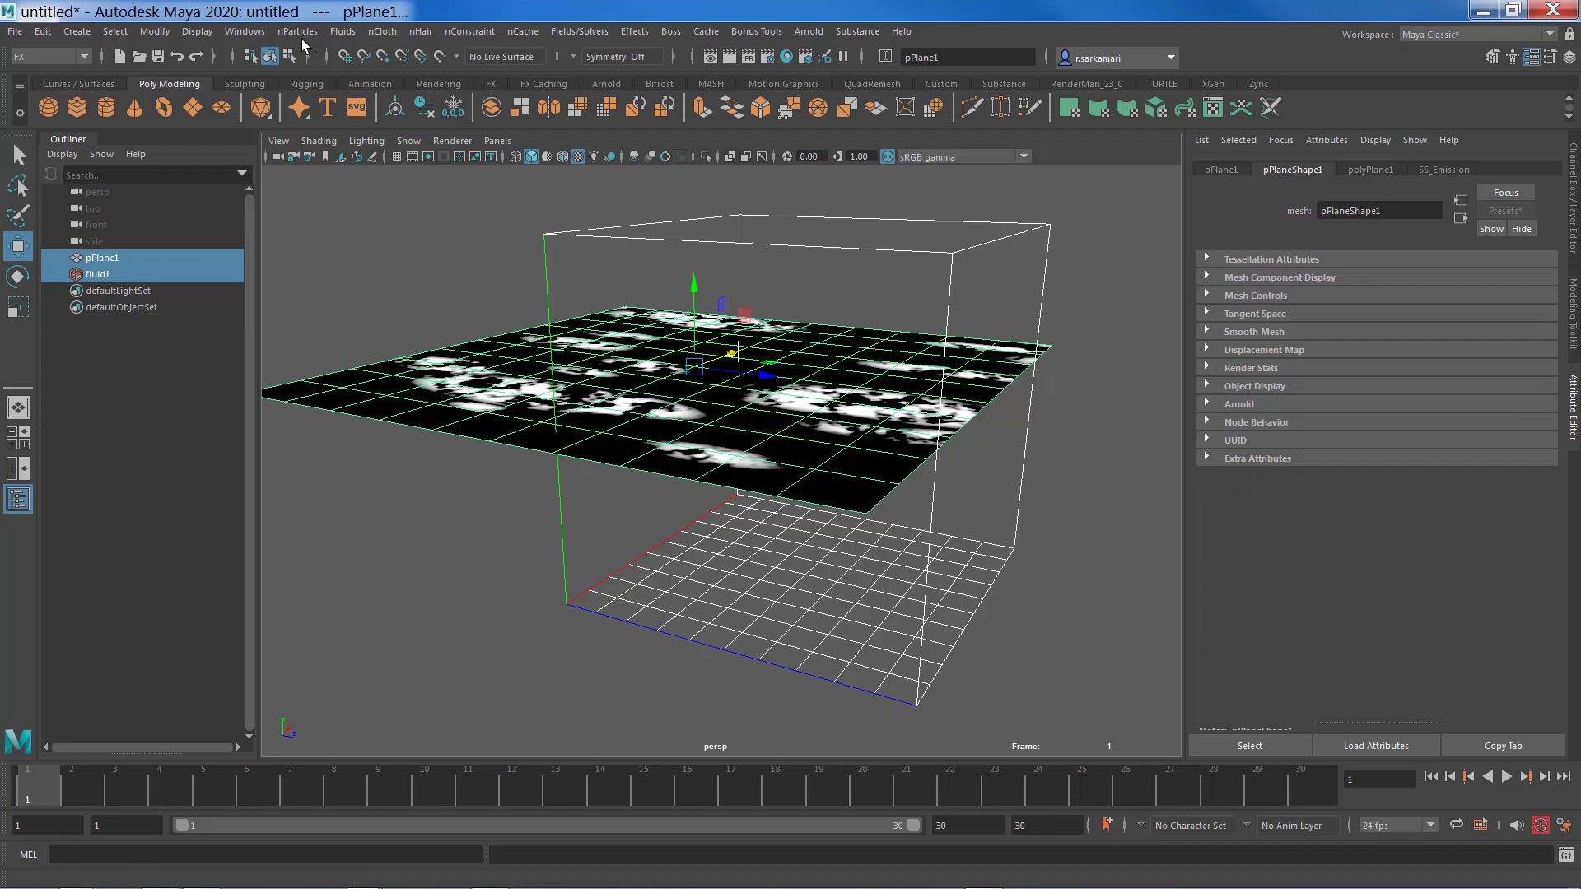
click(343, 31)
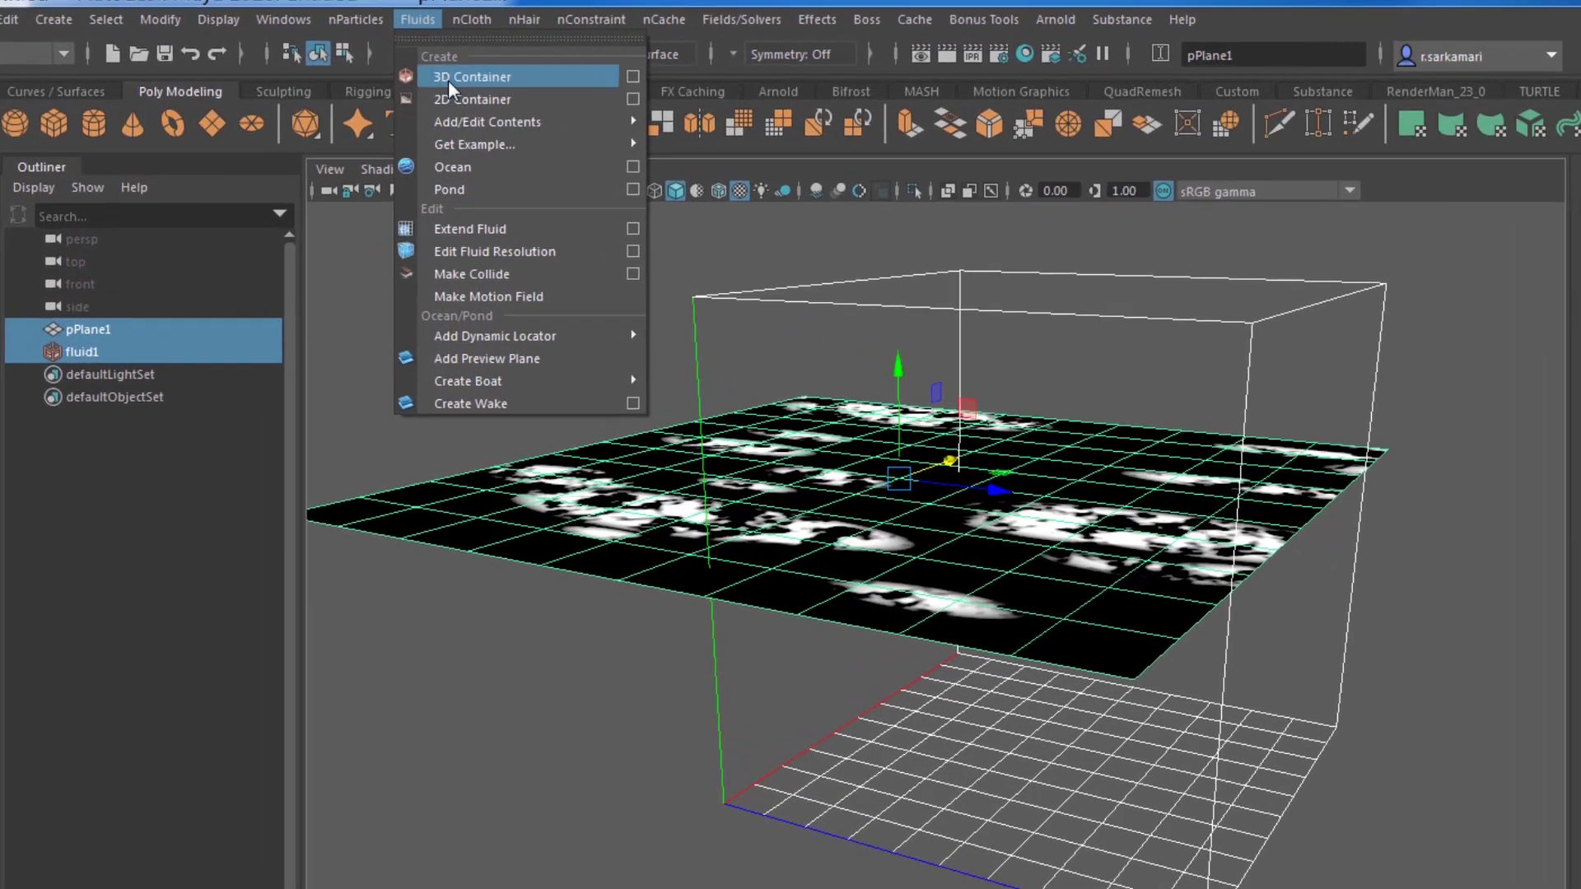
mouse_move(464, 121)
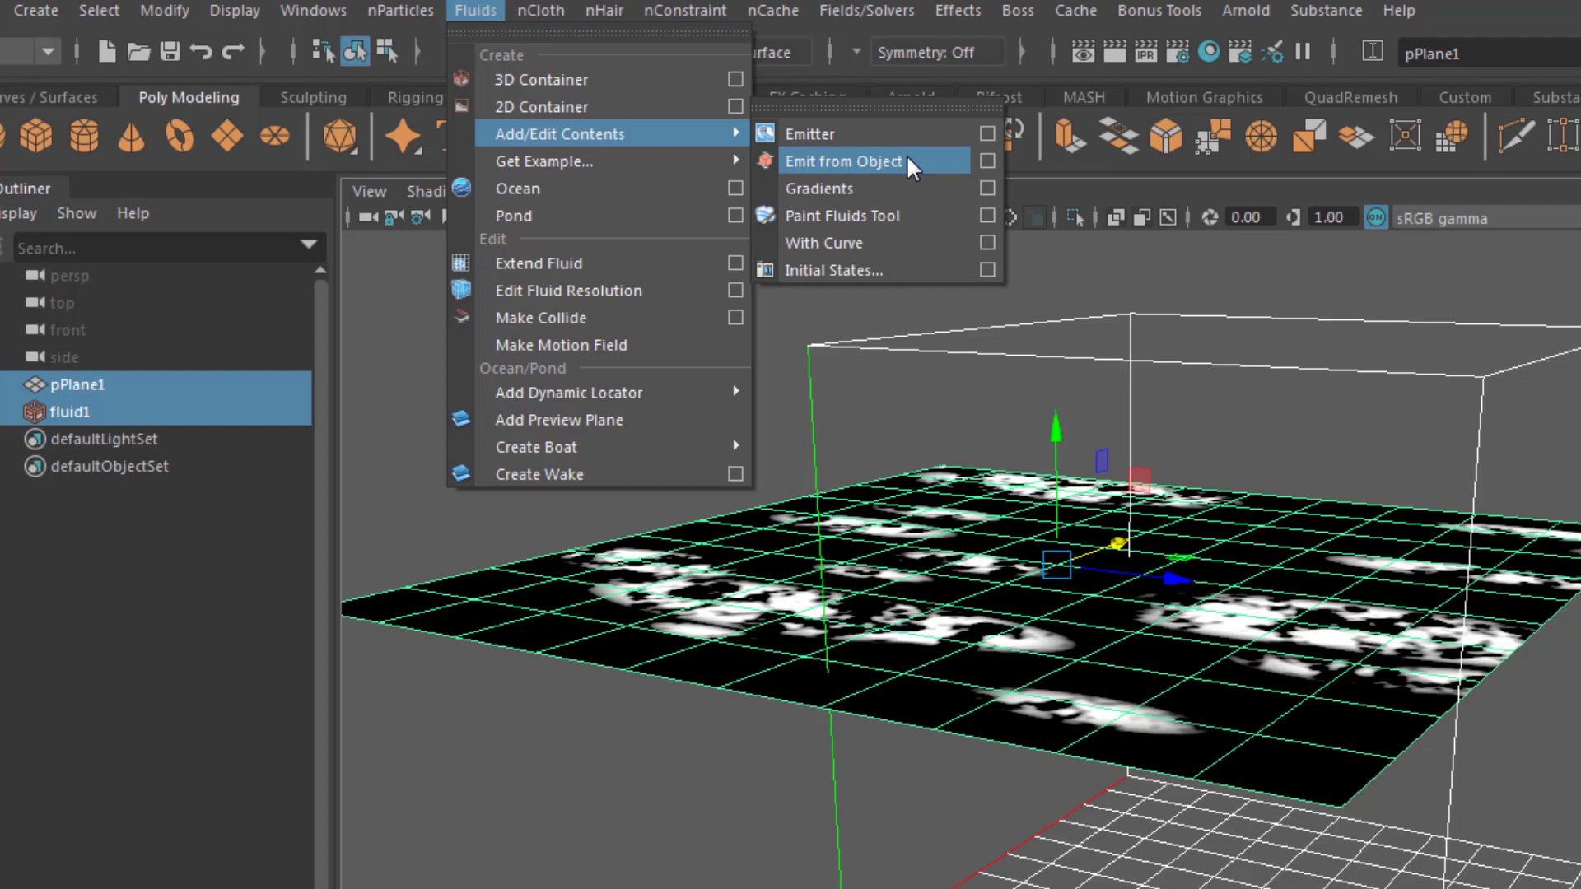
click(987, 162)
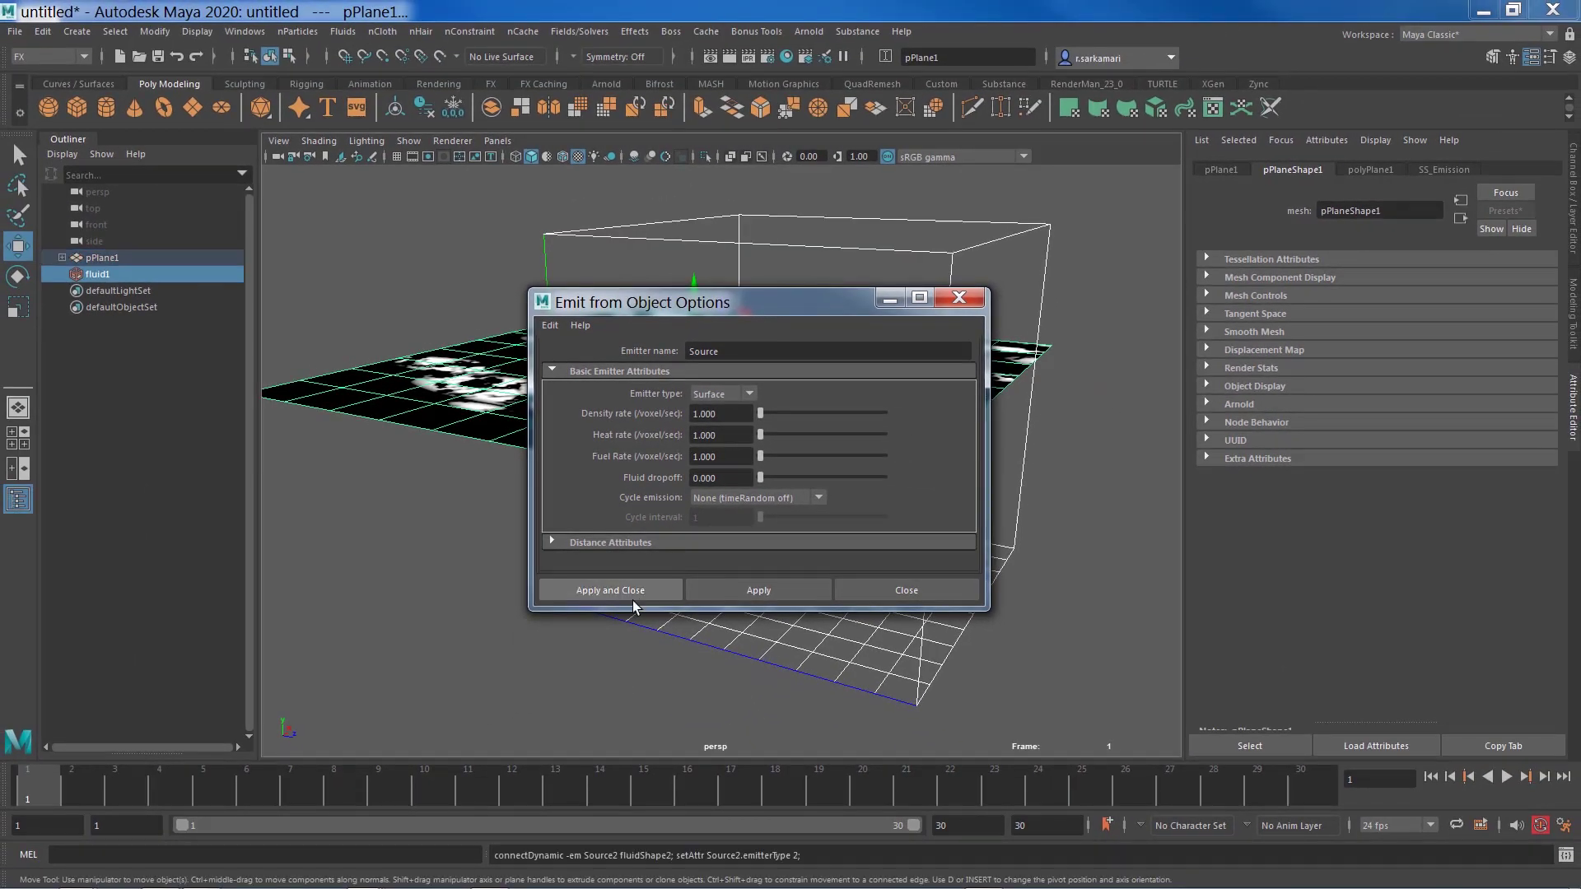
click(634, 607)
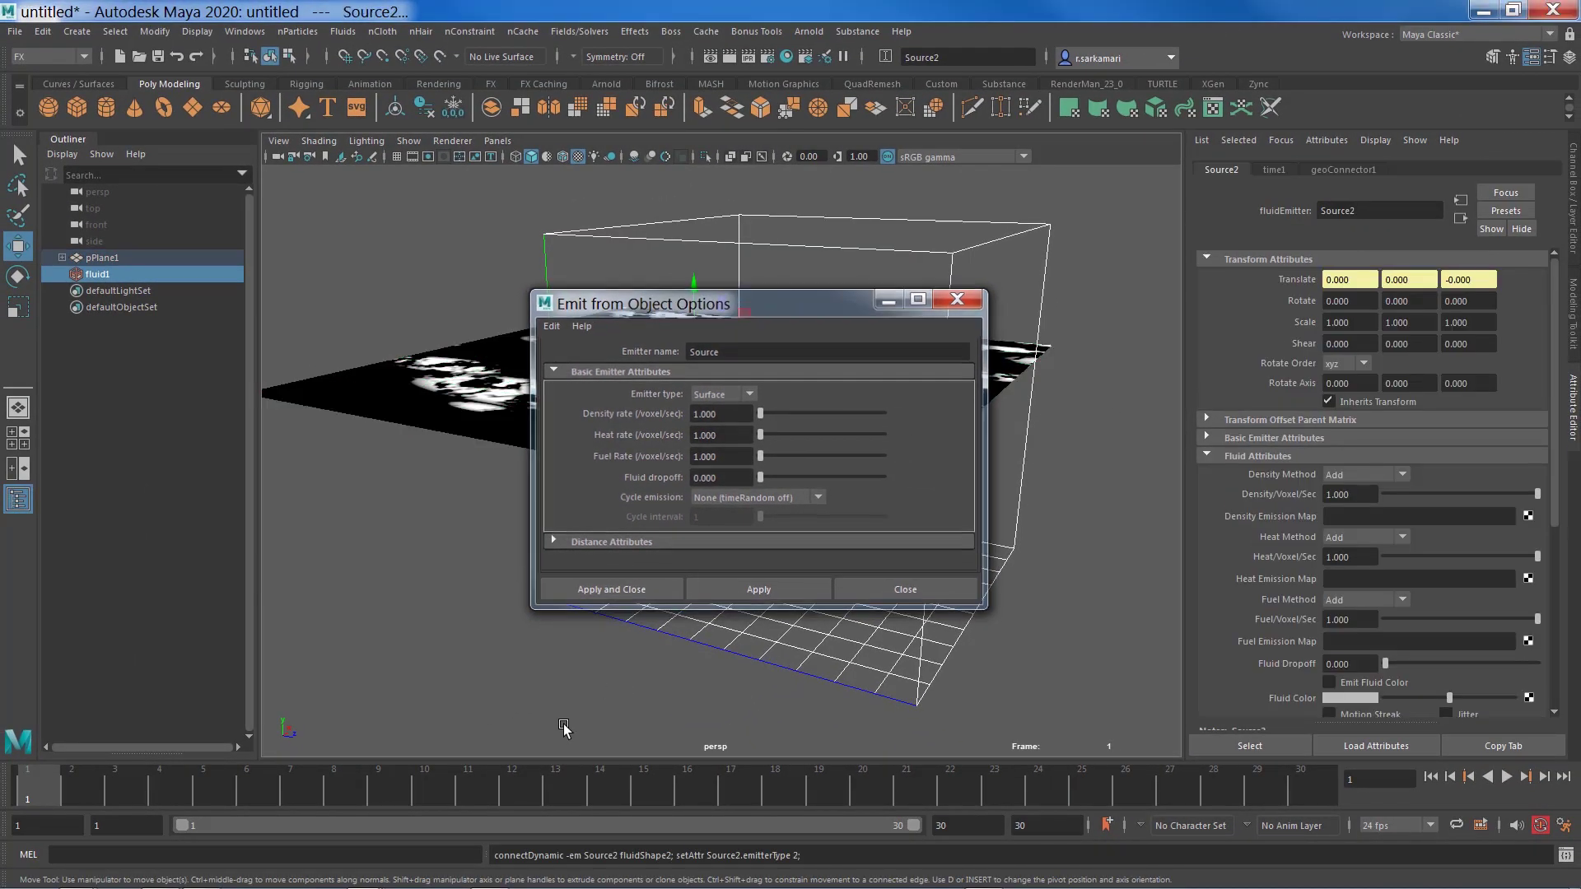
click(1507, 778)
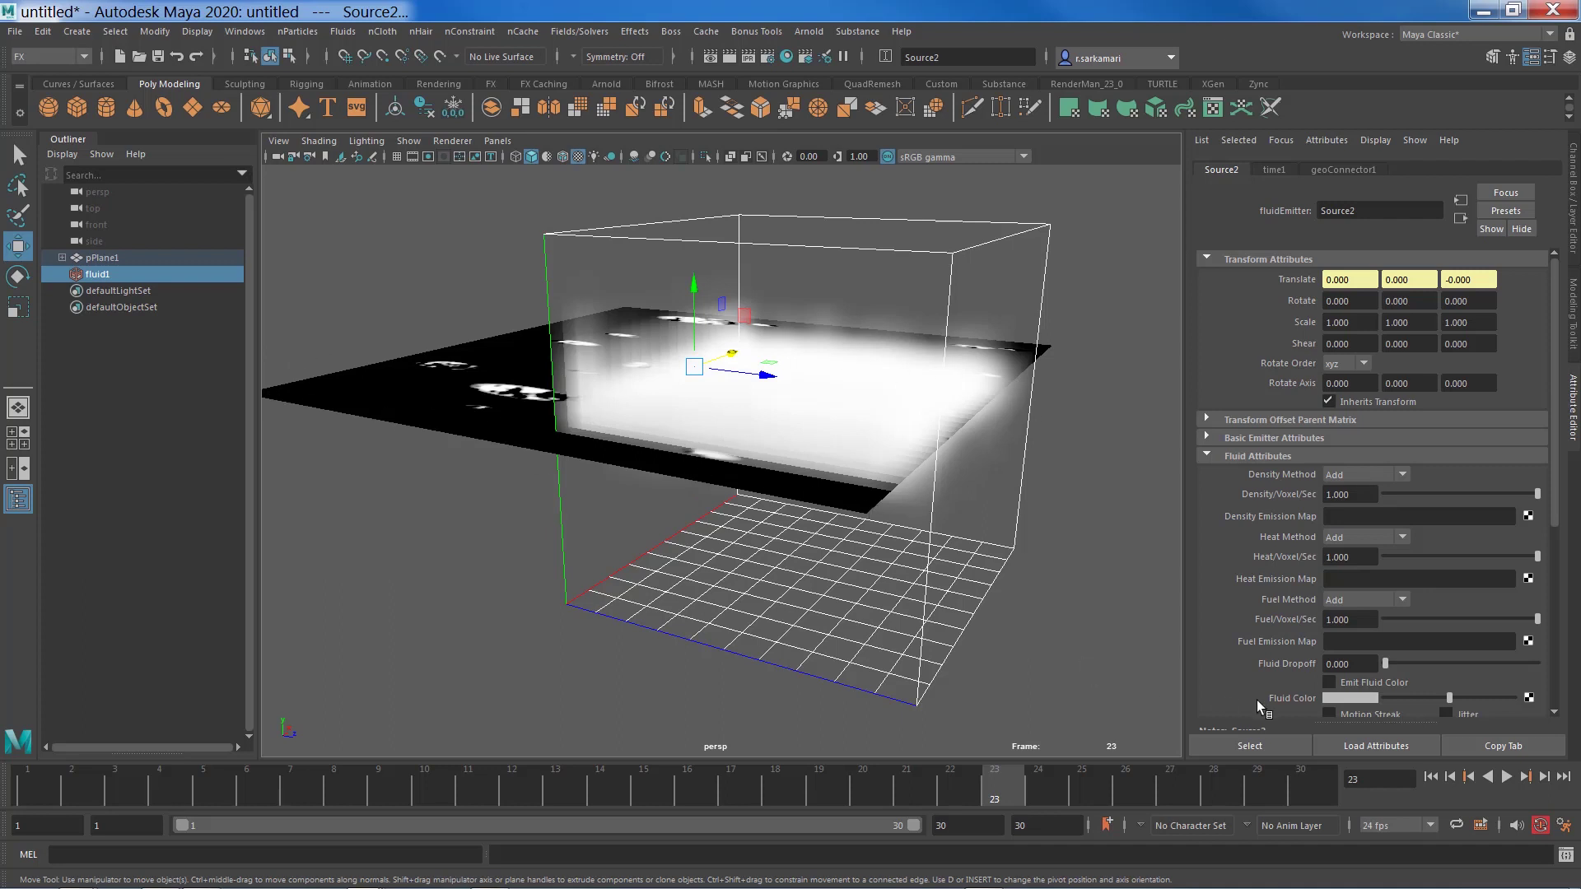
click(1432, 777)
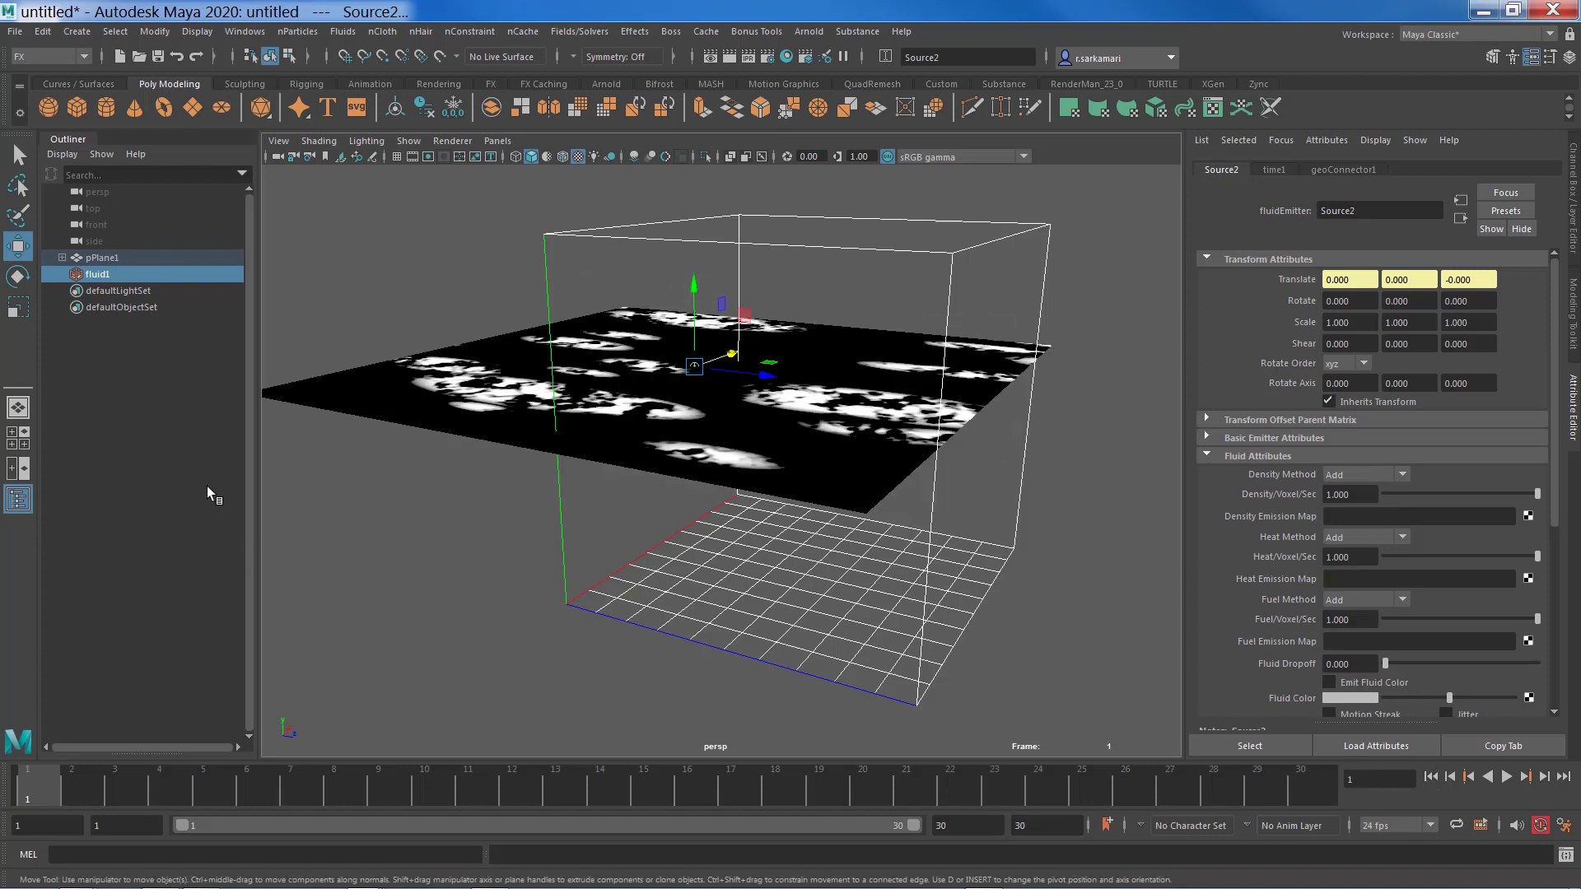
- Select the plane's fluid emitter and assign noise1 as its Density Emission Map
click(61, 259)
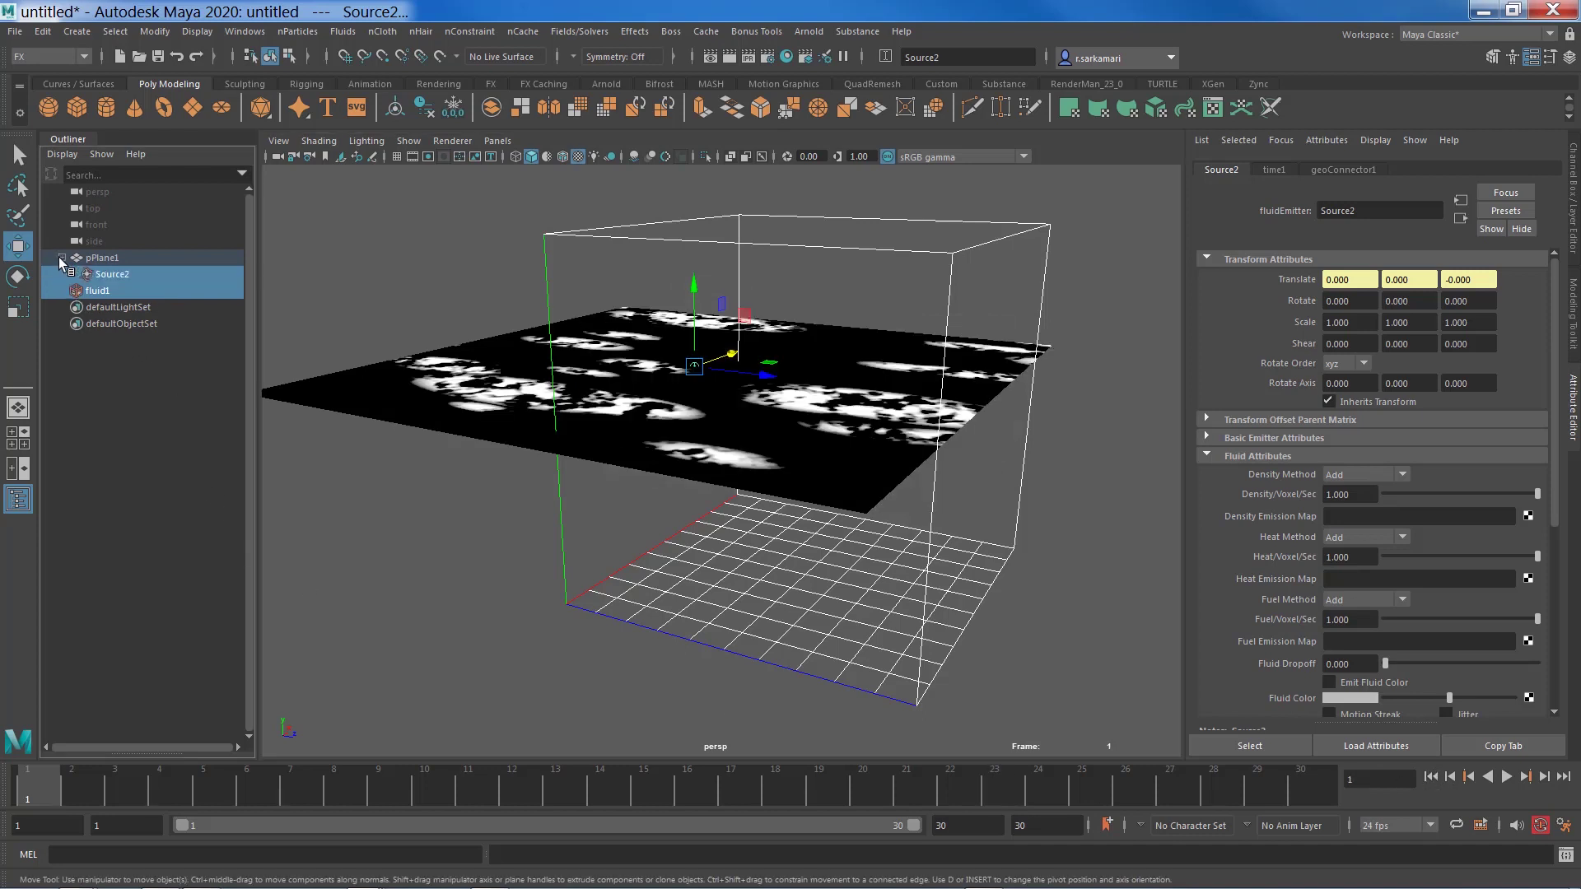
click(115, 278)
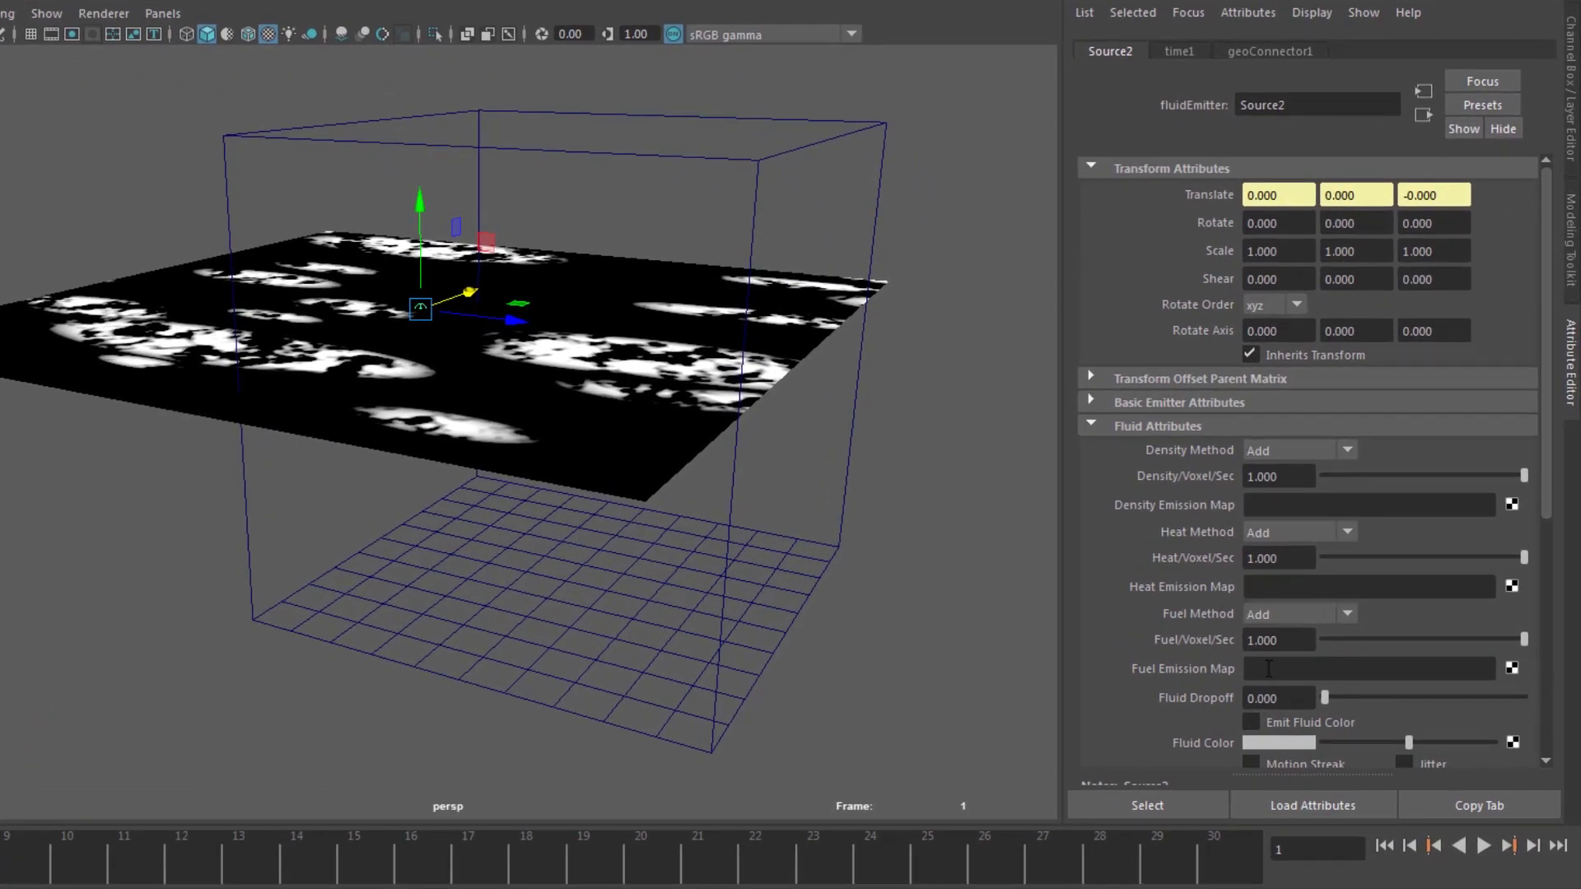
click(1264, 507)
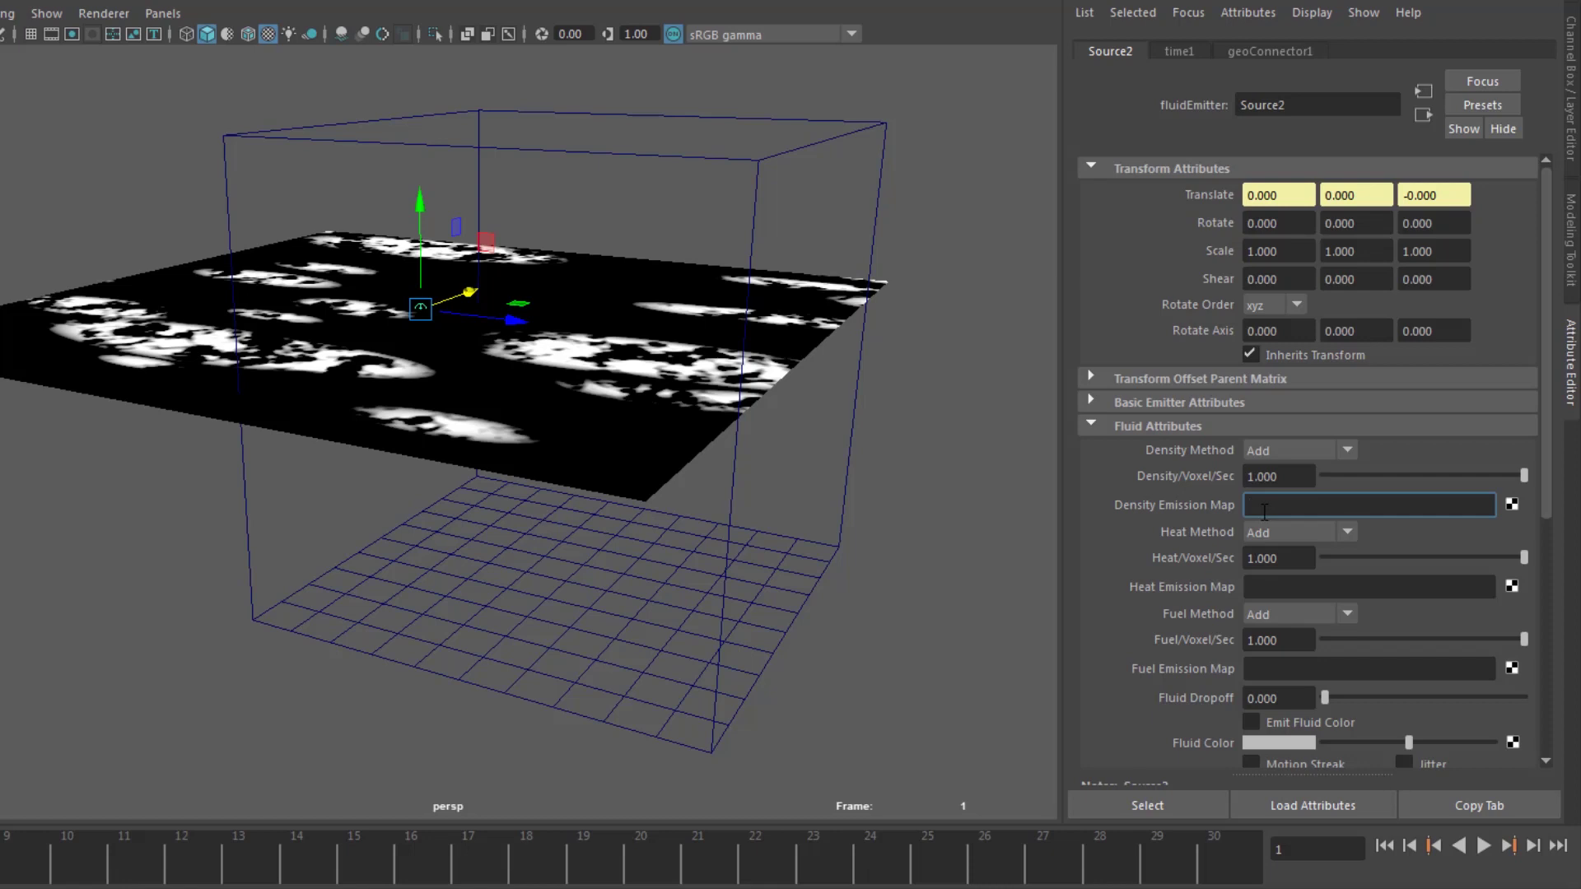
text(noise1)
key(Return)
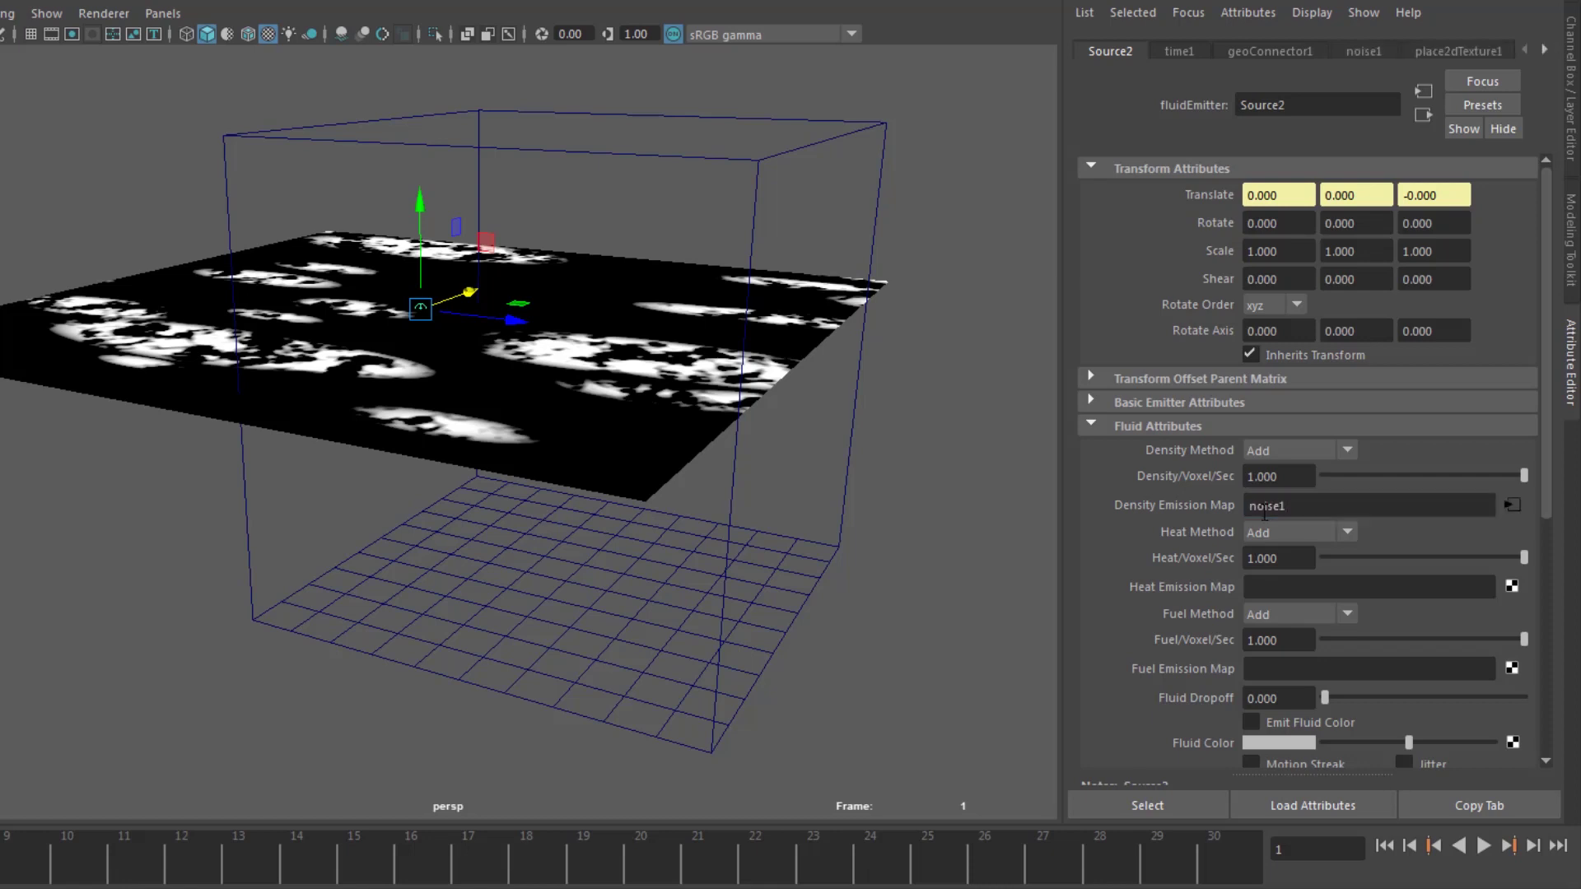
- Assign noise1 as the emitter's Heat and Fuel Emission Maps as well, and play back the emission
drag(1290, 509, 1053, 508)
key(ctrl+c)
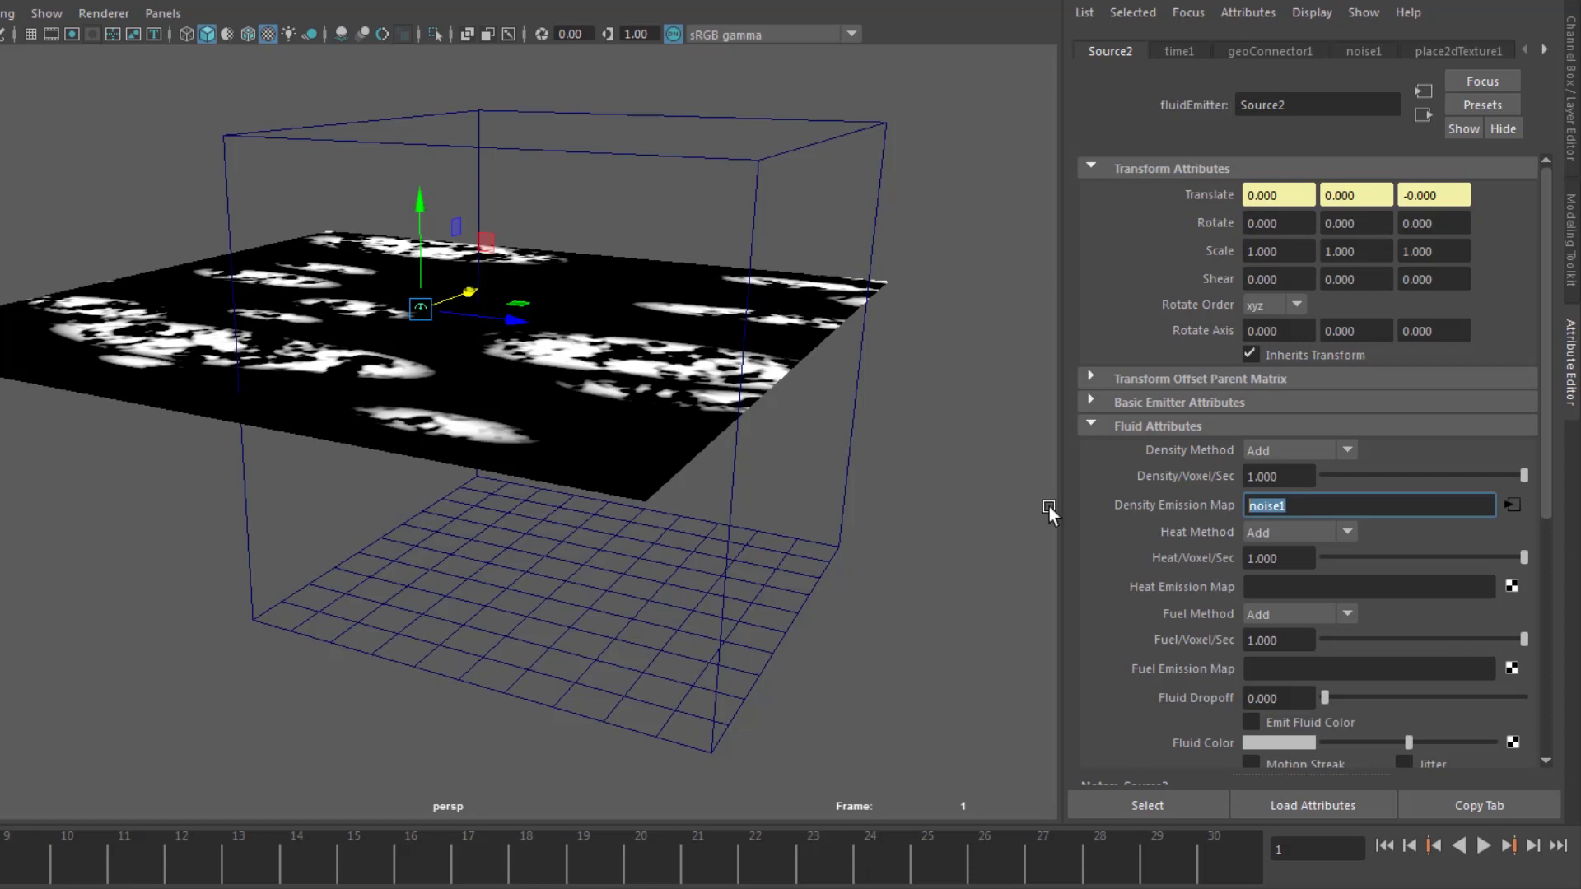
click(1283, 587)
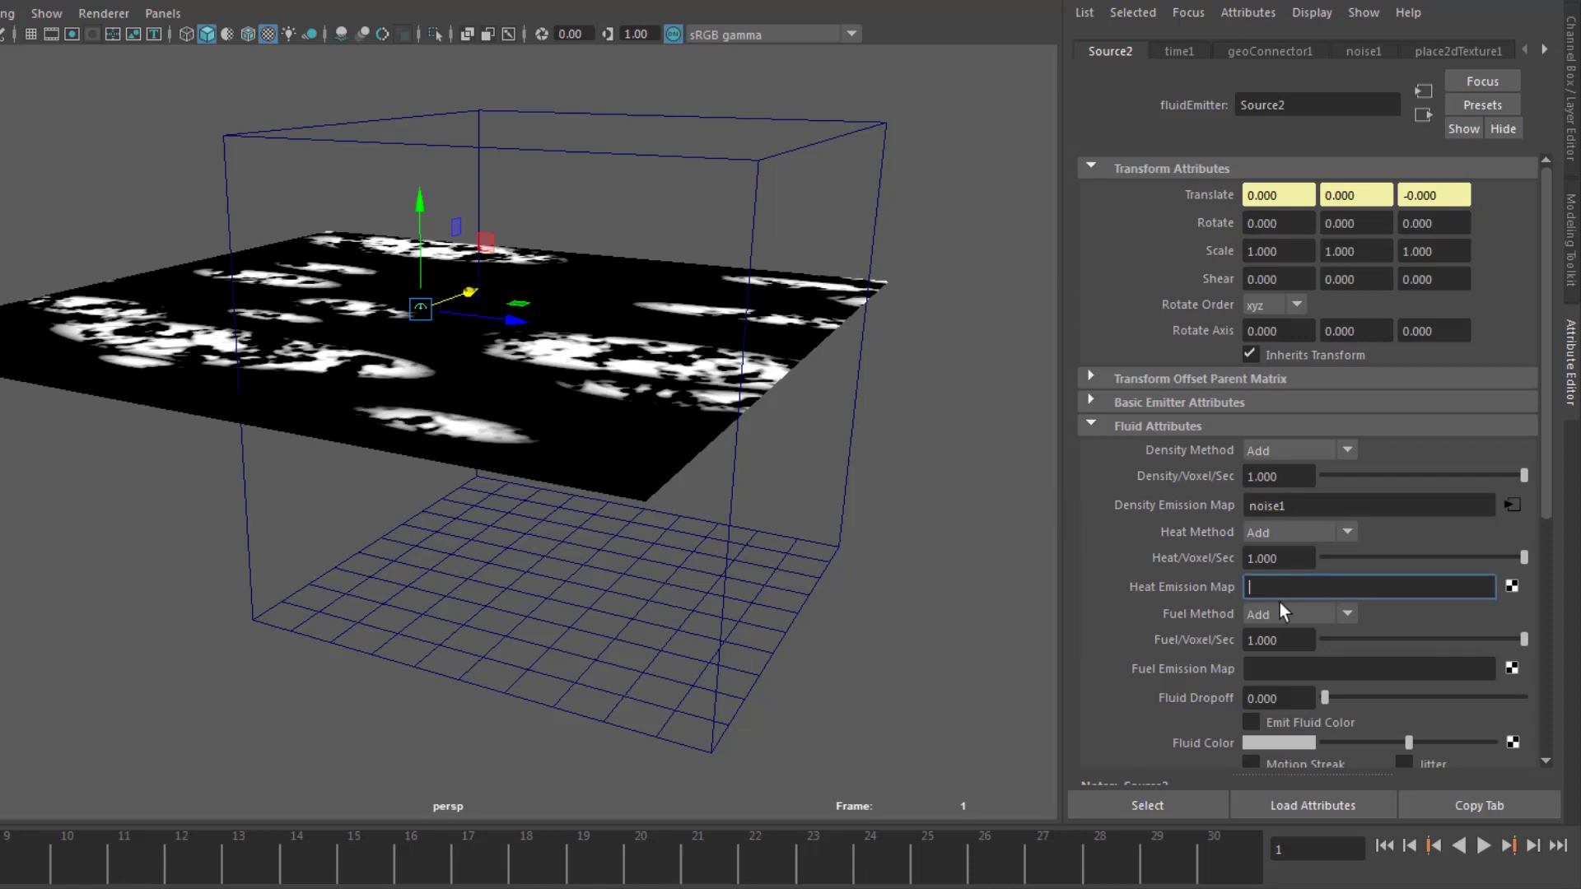
key(ctrl+v)
key(Return)
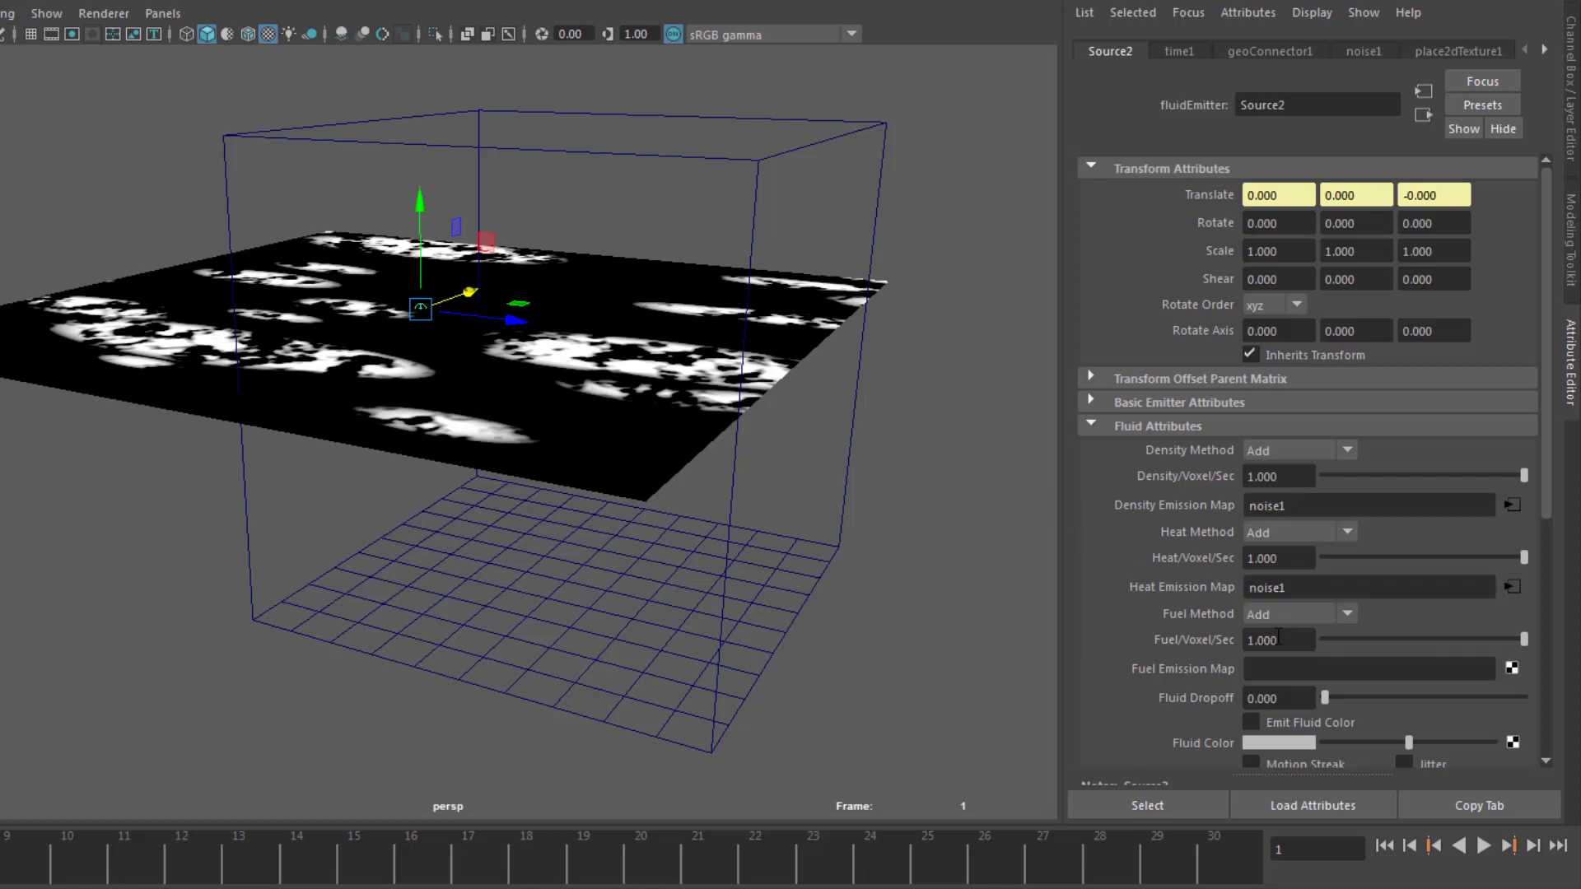
click(1263, 672)
key(ctrl+v)
key(Return)
click(1484, 847)
click(1482, 847)
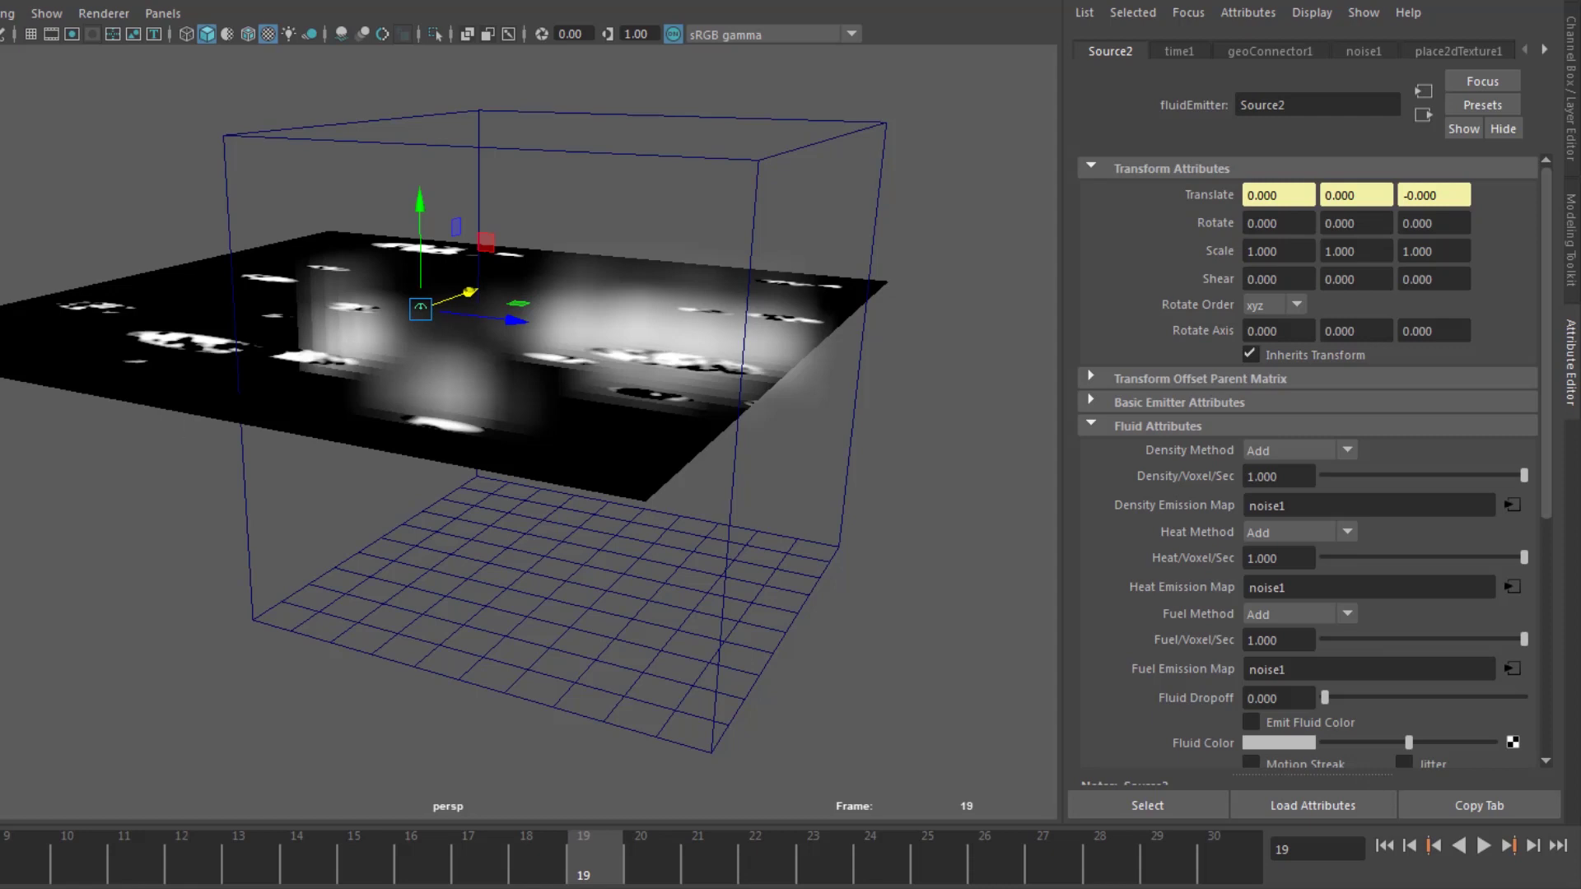
- Set the emitter's Density/Voxel/Sec to 50
click(1283, 477)
key(Return)
click(1159, 402)
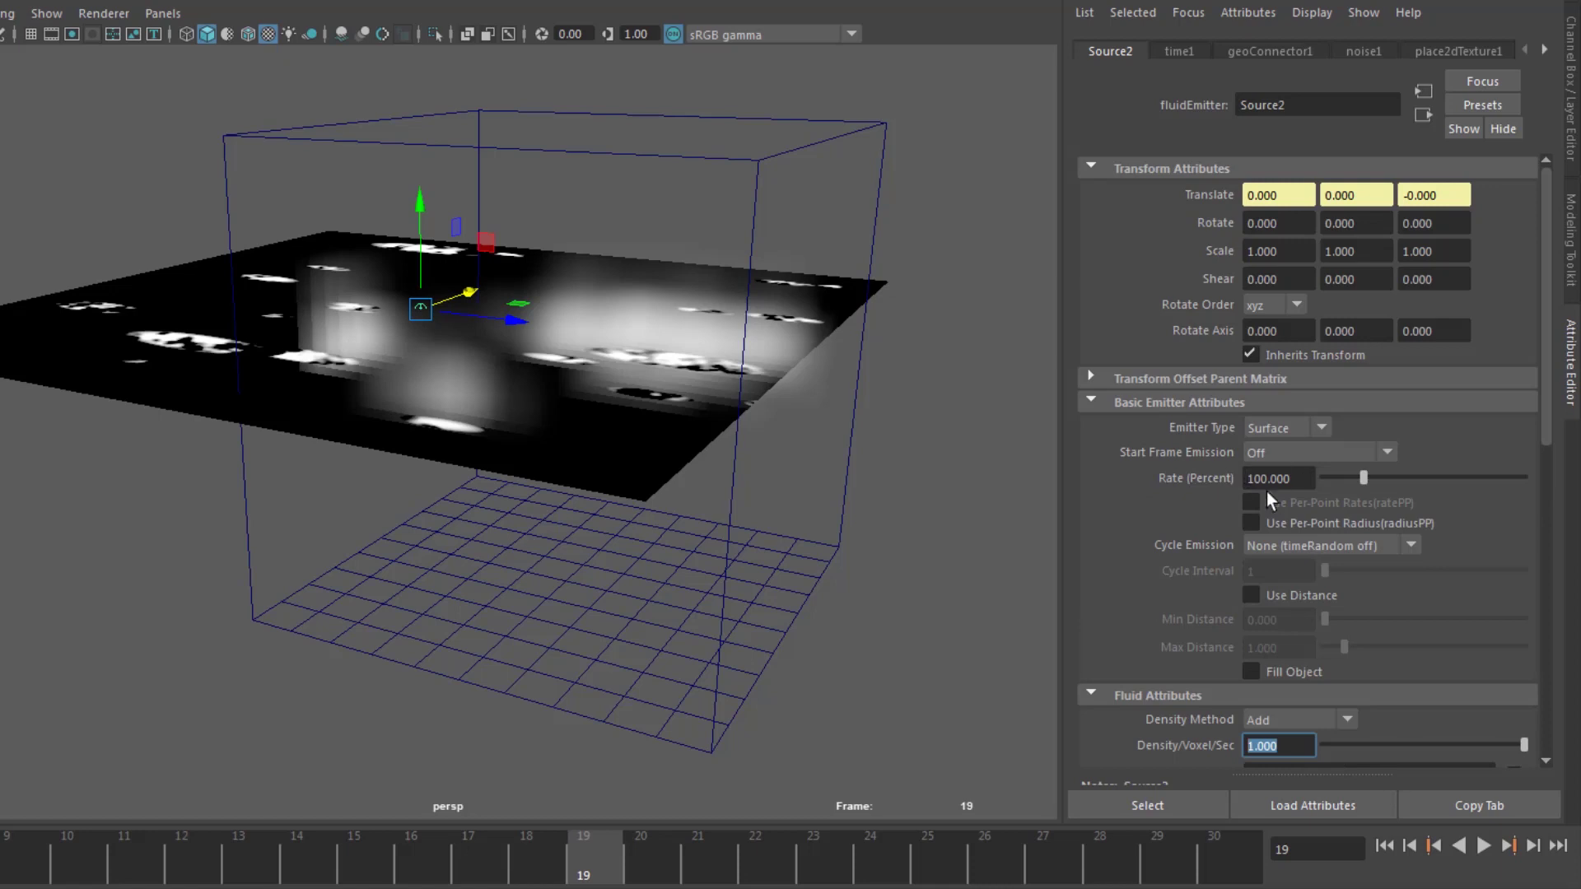
scroll(1235, 544, down, 3)
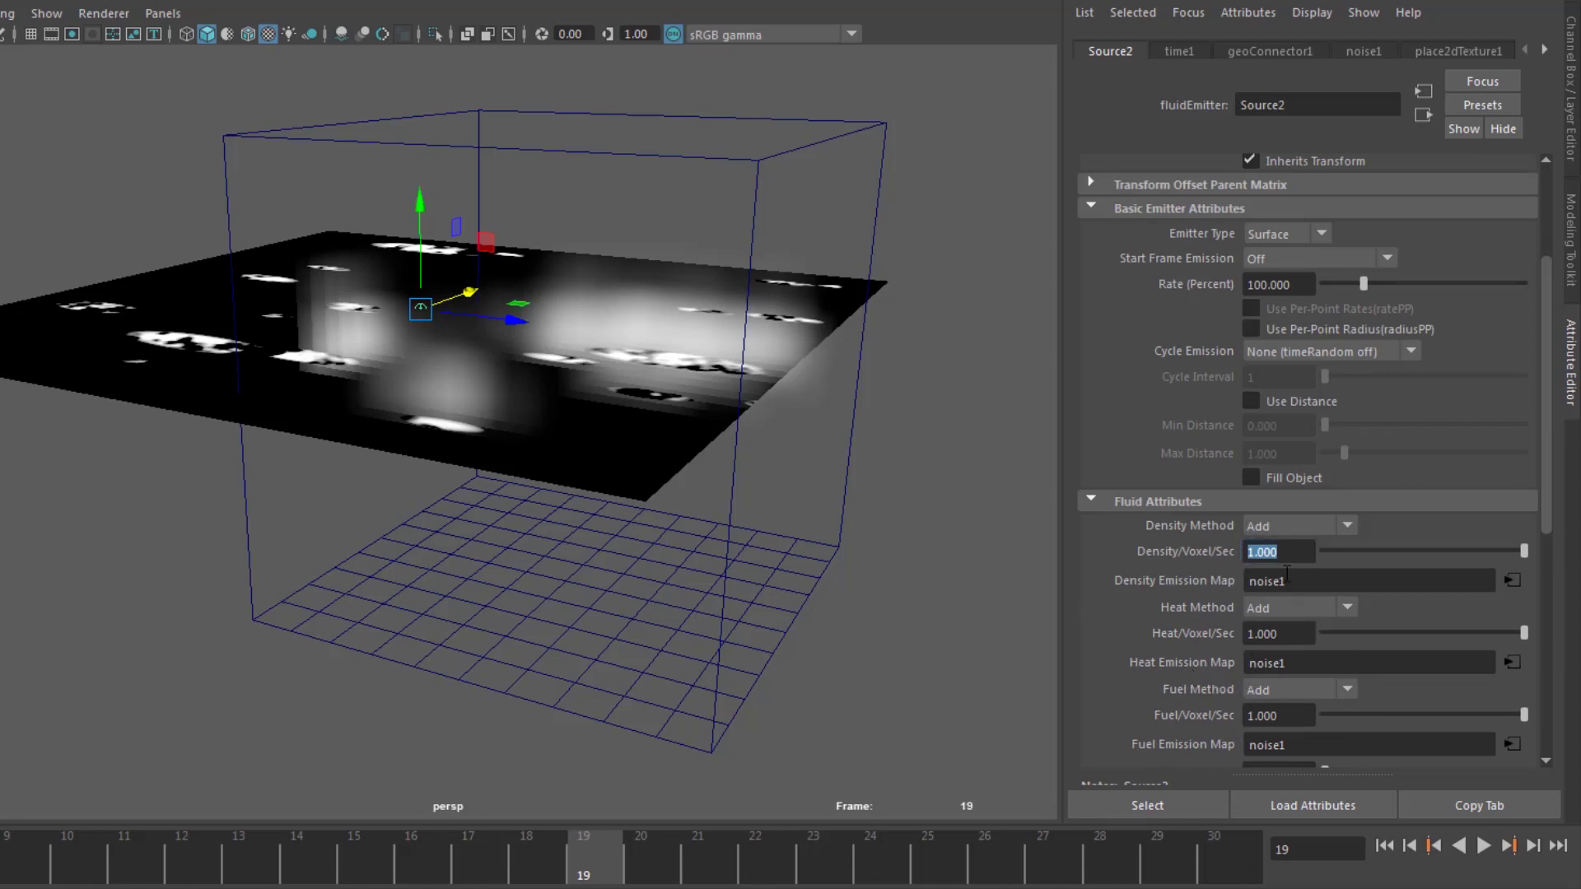
drag(1288, 549, 1237, 550)
text(50)
- Set the emitter's Heat/Voxel/Sec and Fuel/Voxel/Sec to 20 each
click(1293, 633)
drag(1293, 634, 1229, 633)
text(20)
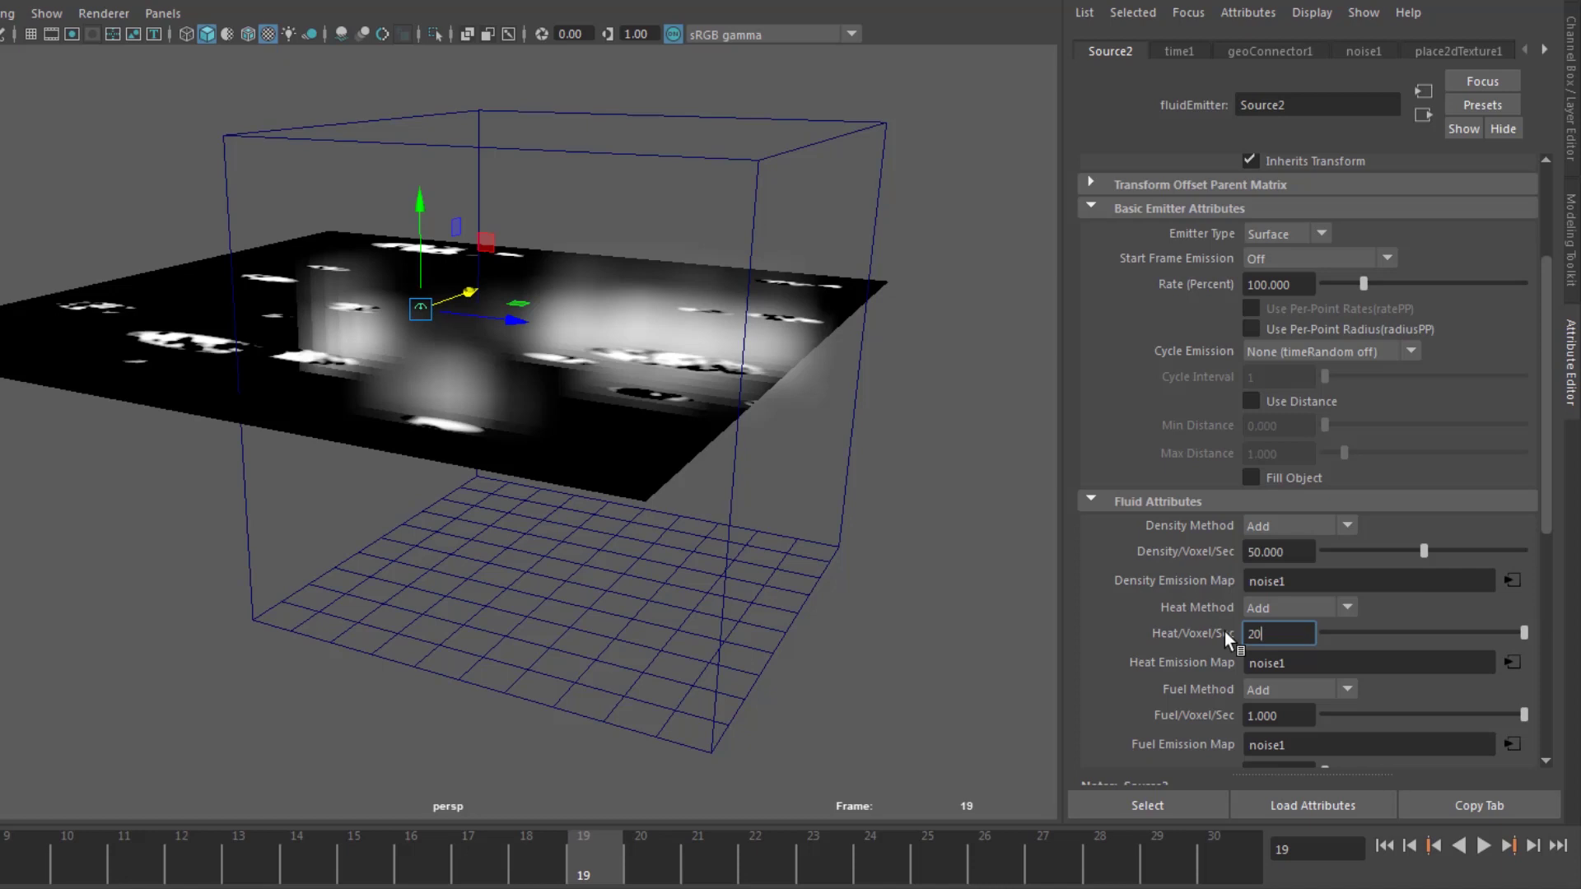
click(1286, 716)
drag(1286, 716, 1200, 714)
text(20)
key(Return)
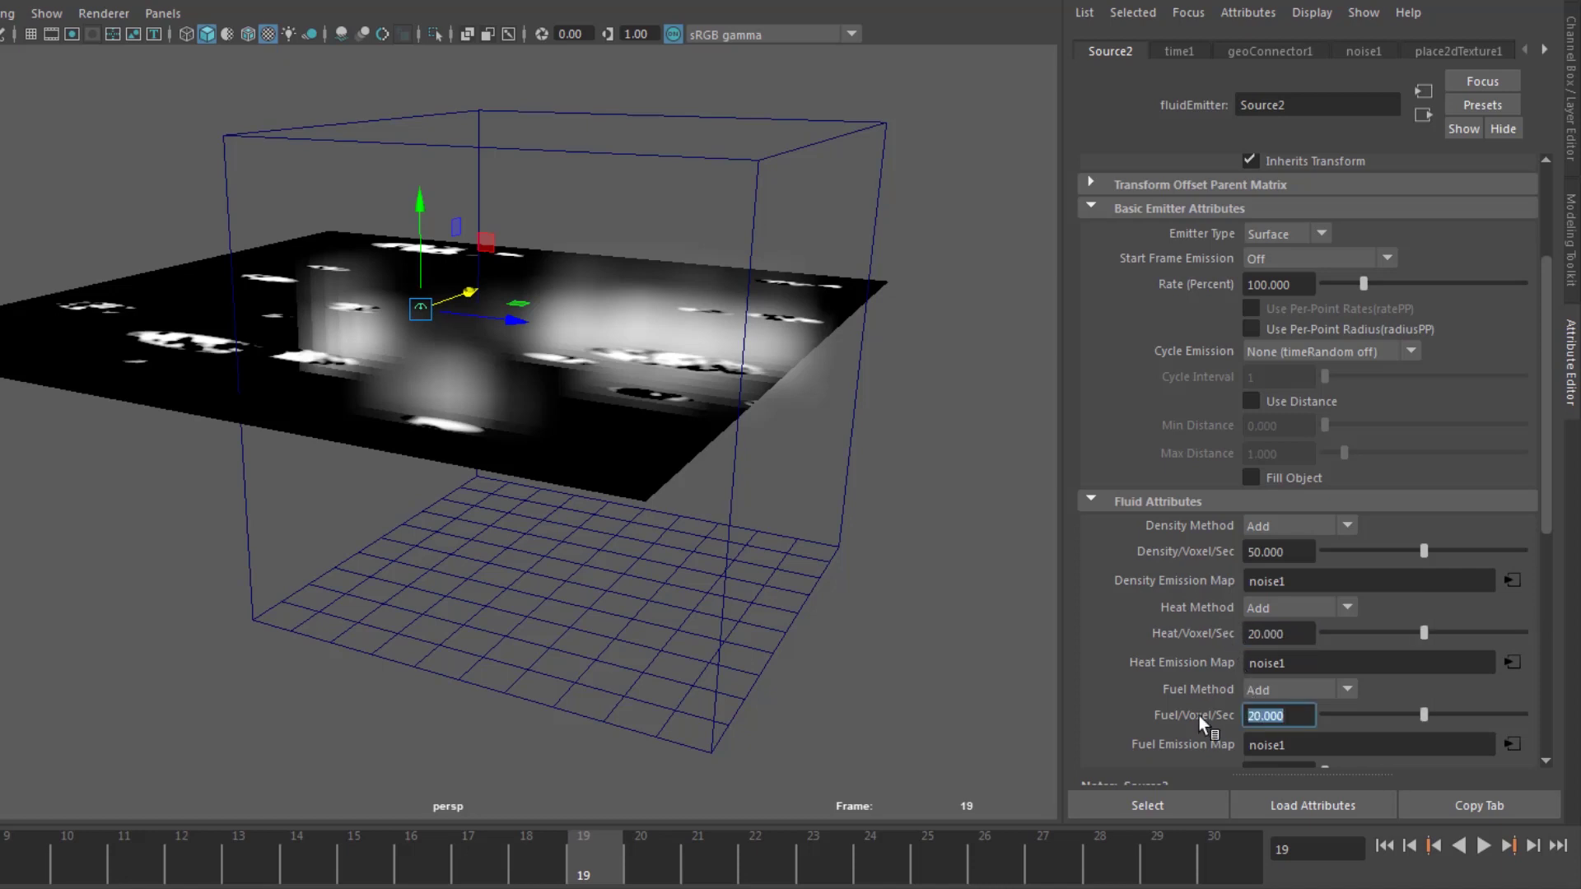
- Set the emitter's Rate (Percent) to 130 and play back the simulation from the first frame
click(1388, 847)
click(1259, 283)
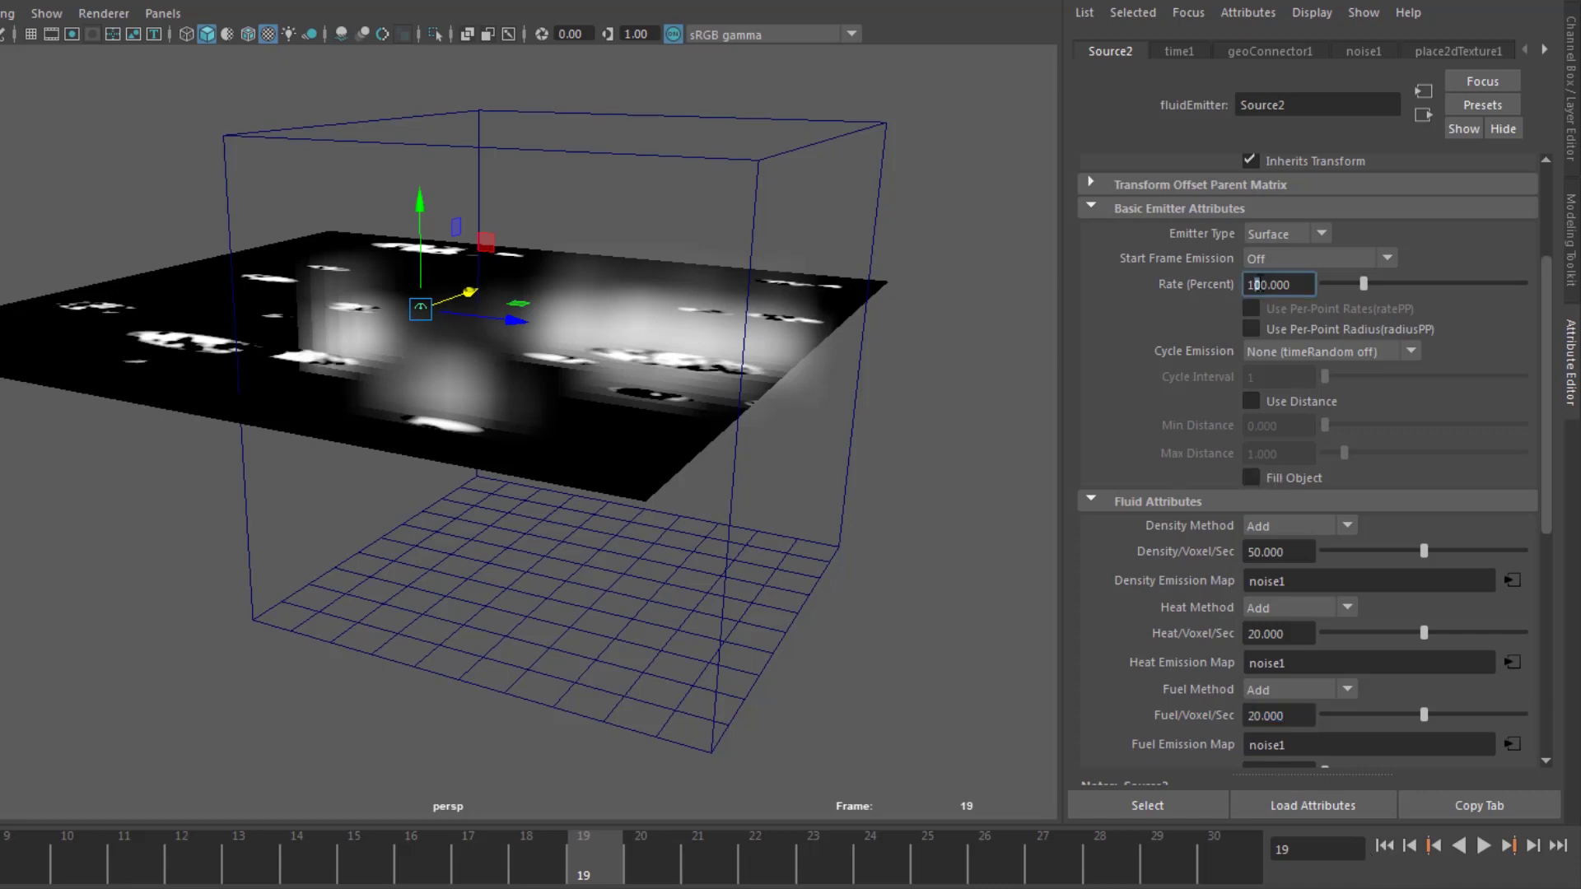
key(Delete)
text(3)
key(Return)
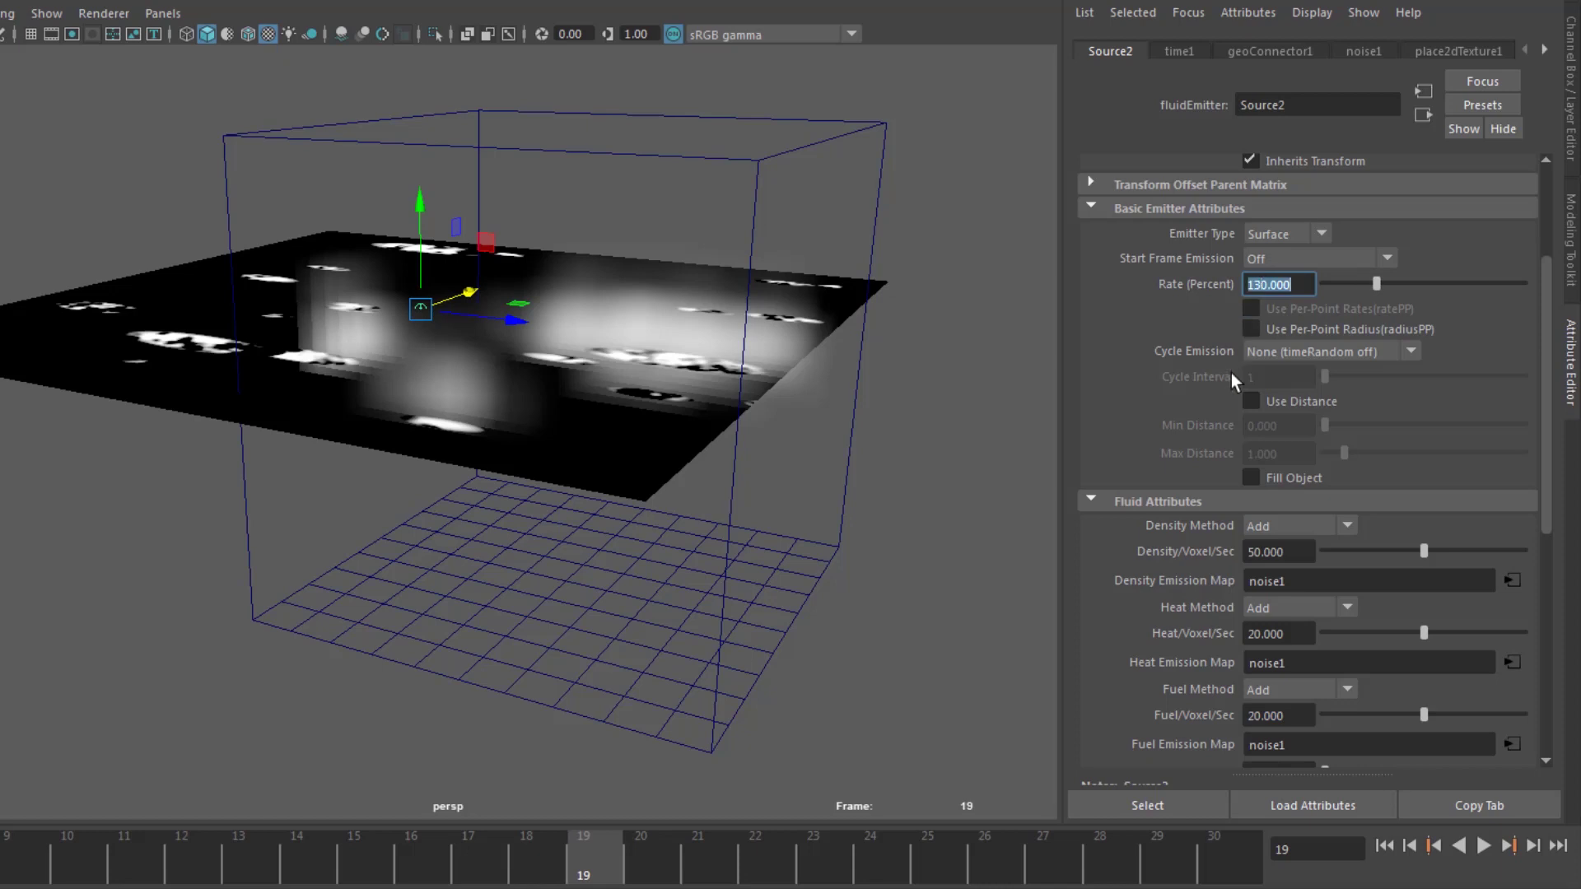
click(1385, 846)
click(1487, 846)
click(1484, 849)
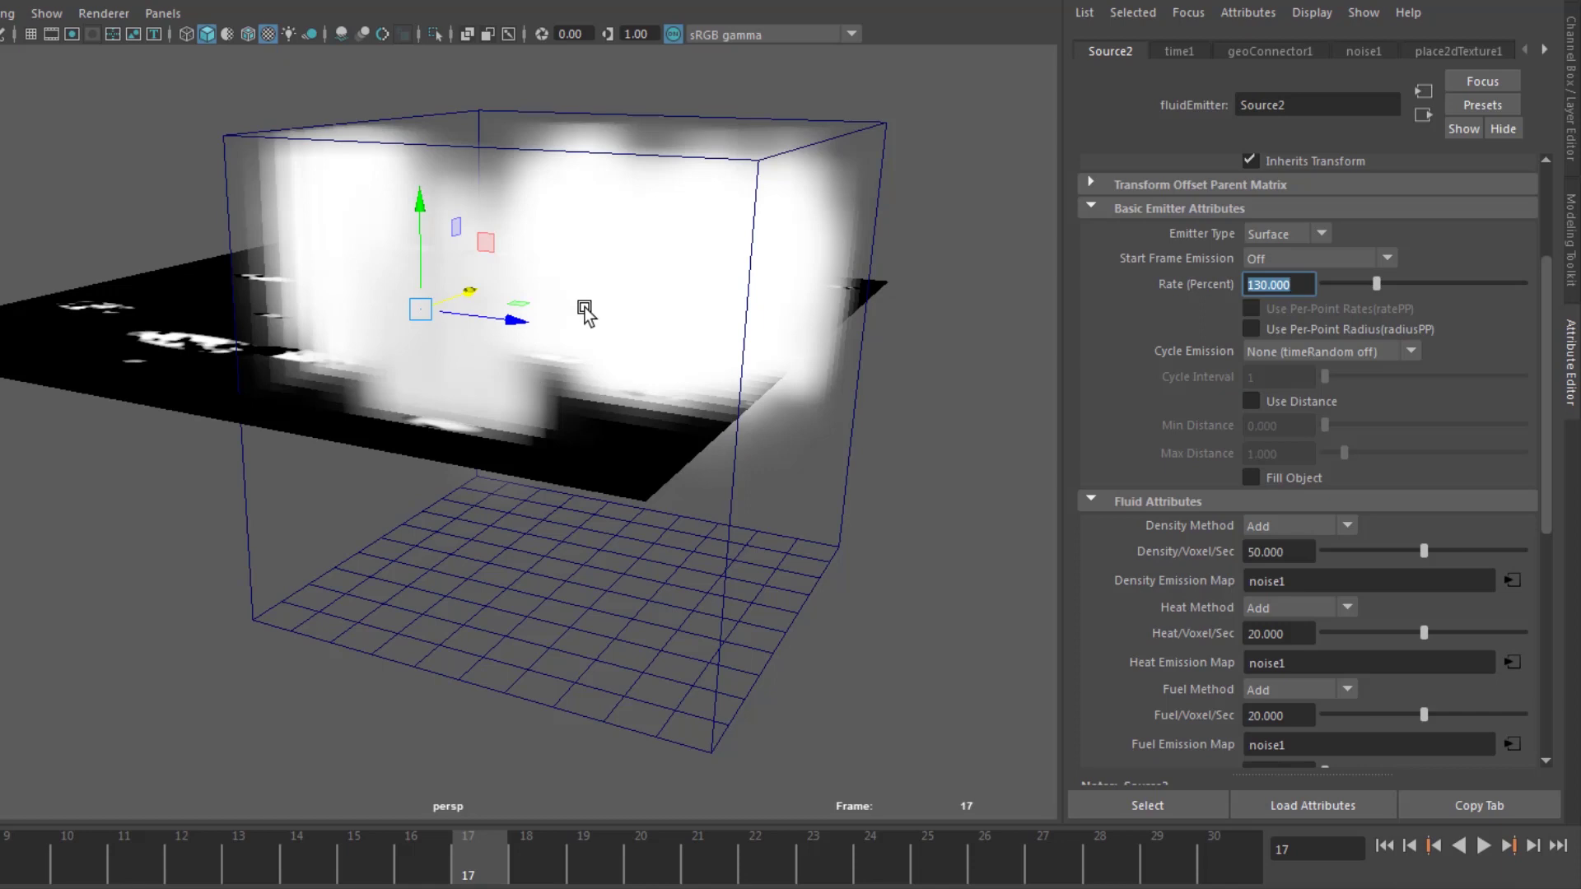
- Select the fluid container and set its Base Resolution to 50
click(255, 543)
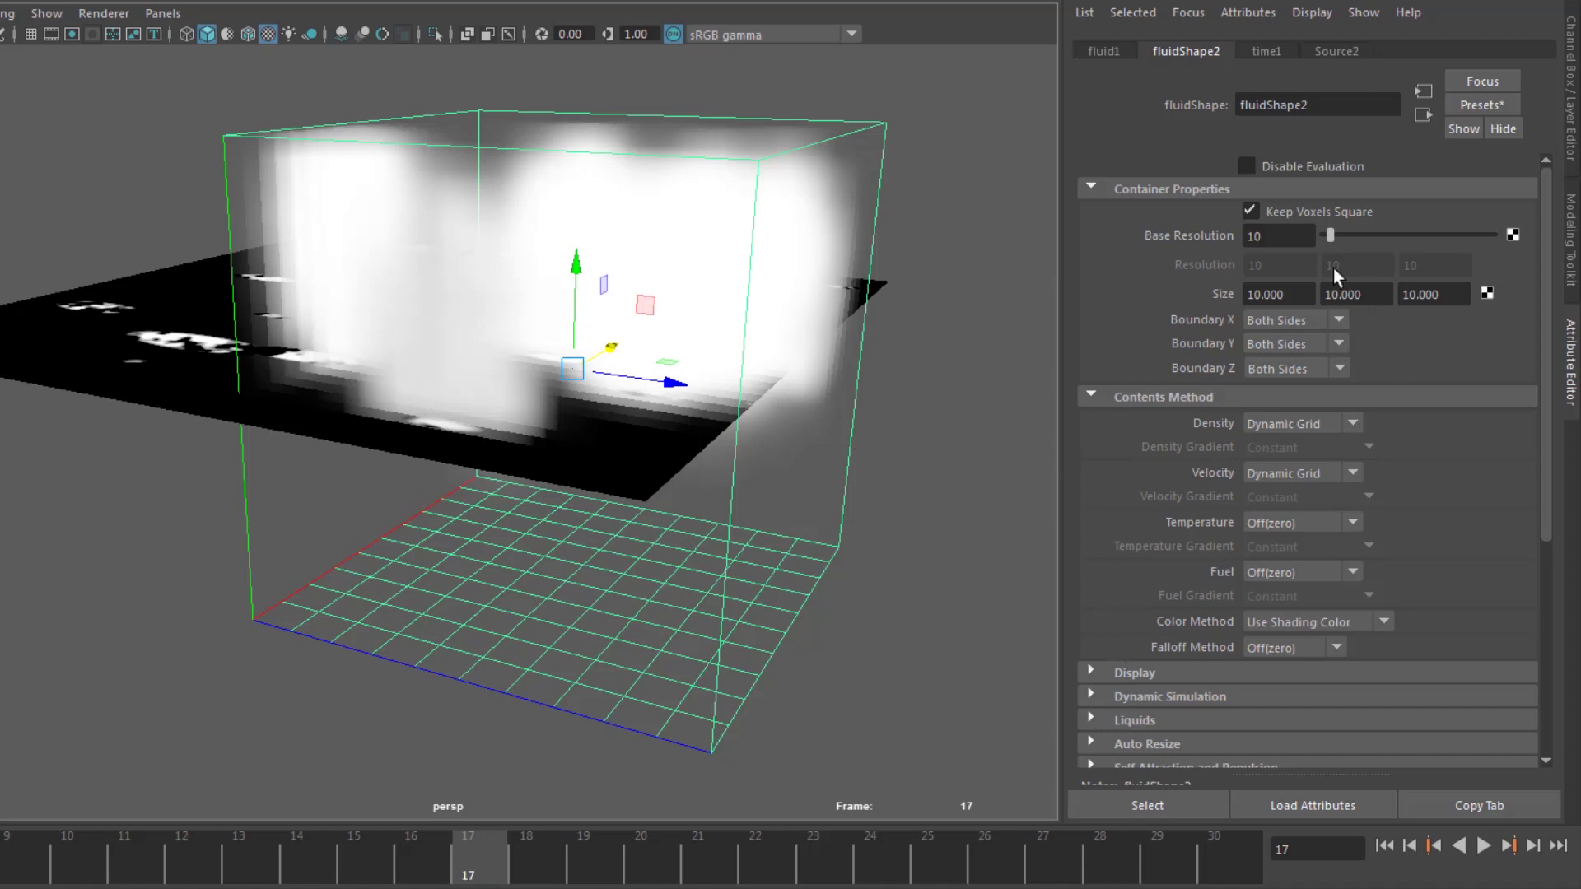
drag(1285, 237, 1176, 239)
text(50)
key(Return)
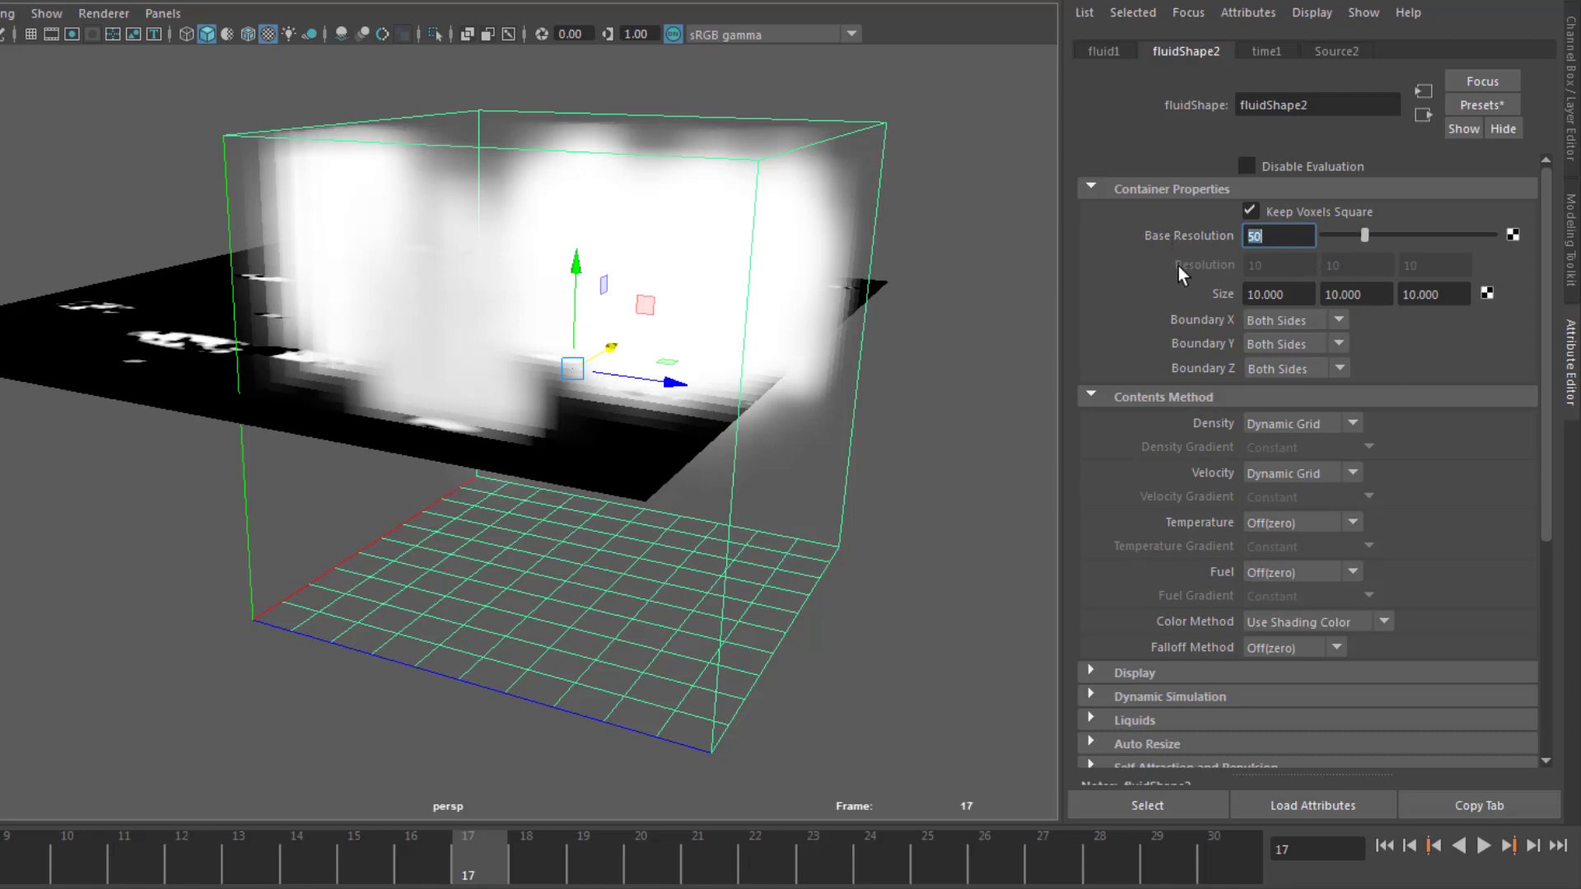
- Set the fluid container's Temperature contents method to Dynamic Grid and turn on its Fuel grid
click(1277, 524)
click(1278, 581)
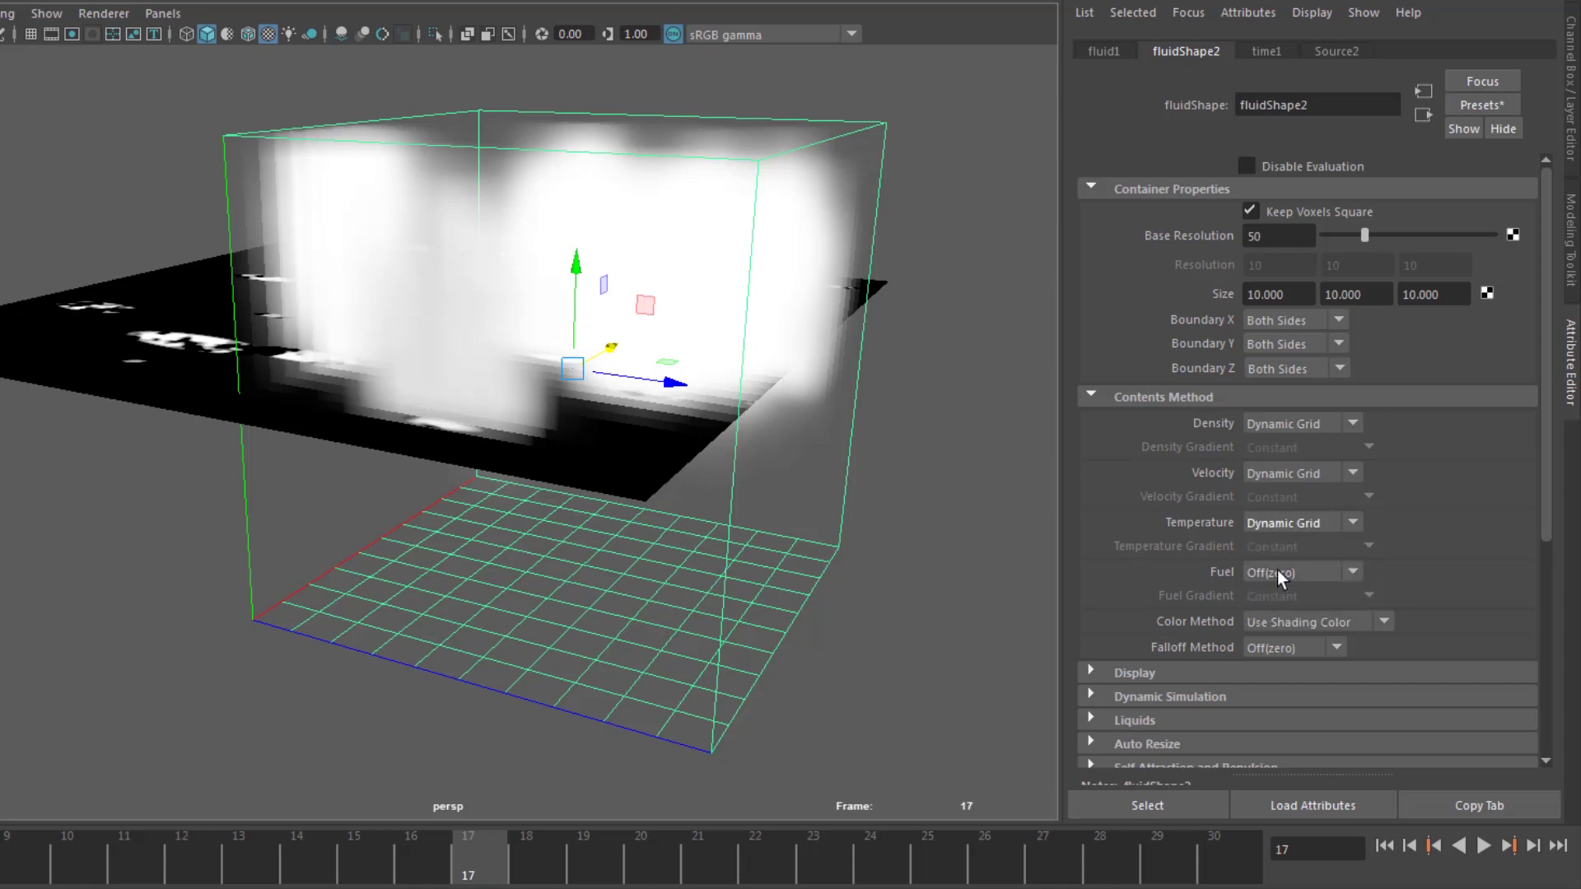
click(1278, 571)
click(1273, 623)
click(1342, 394)
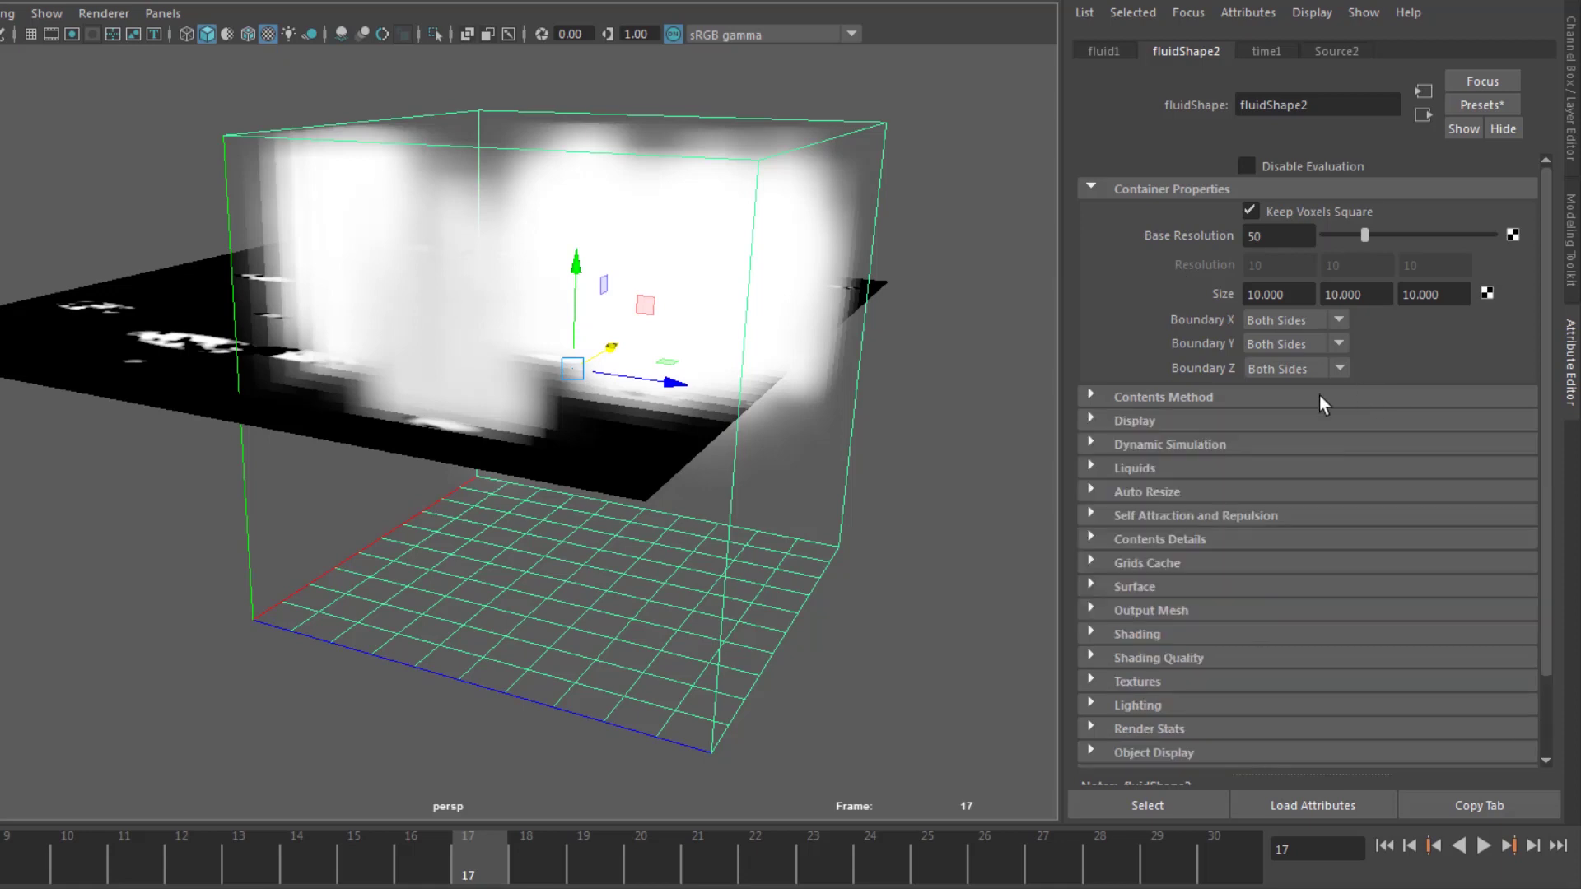
- Return to frame 1 and set the container's Boundary Draw display to Bounding box
click(1269, 422)
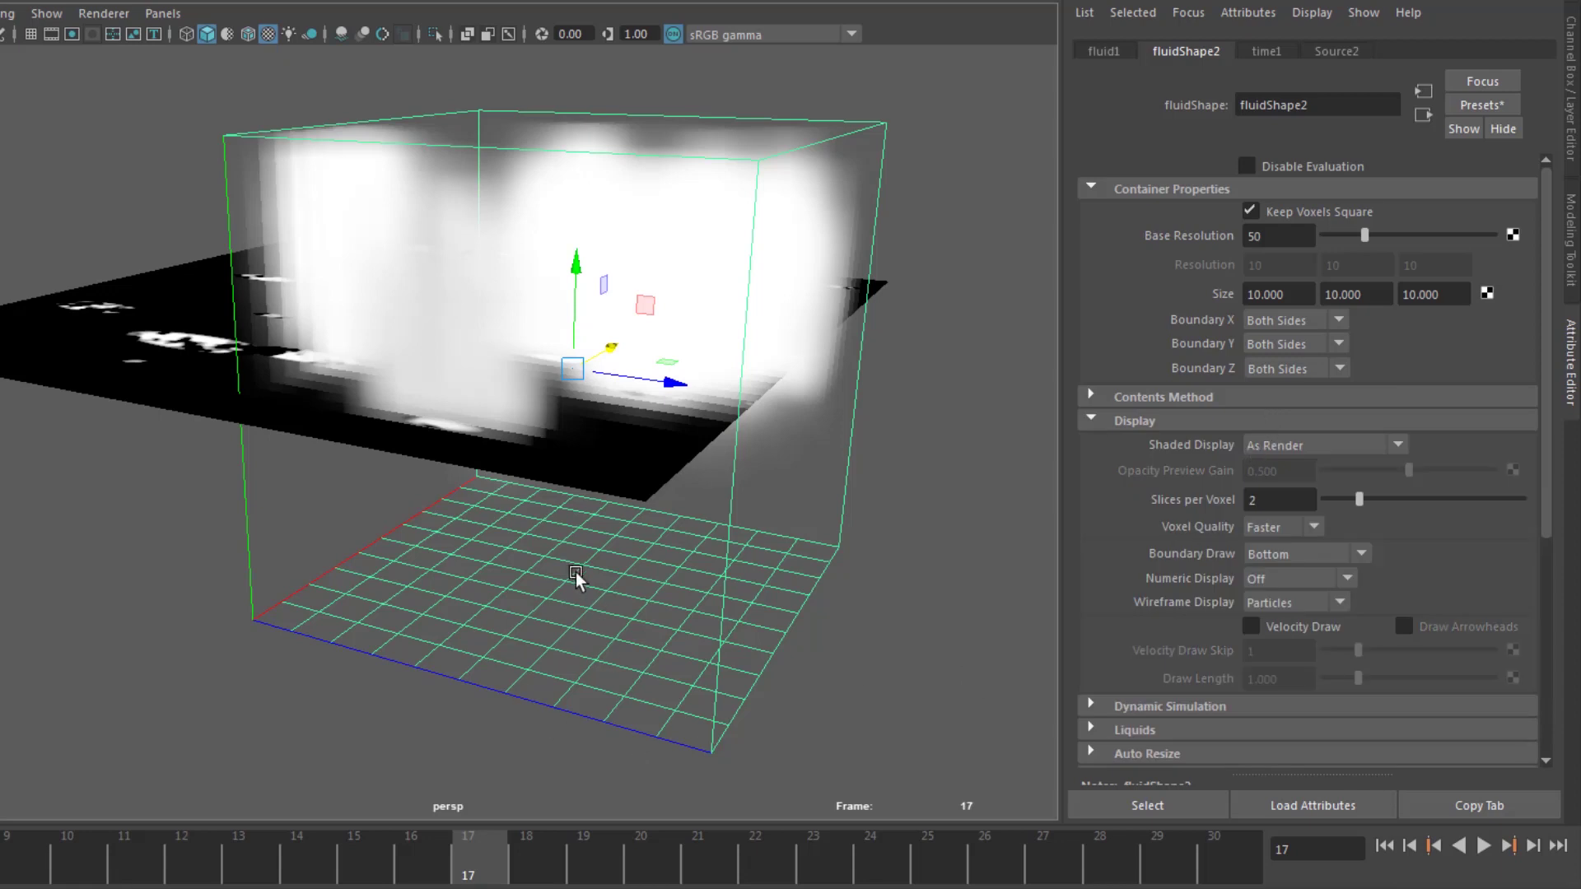
click(1385, 846)
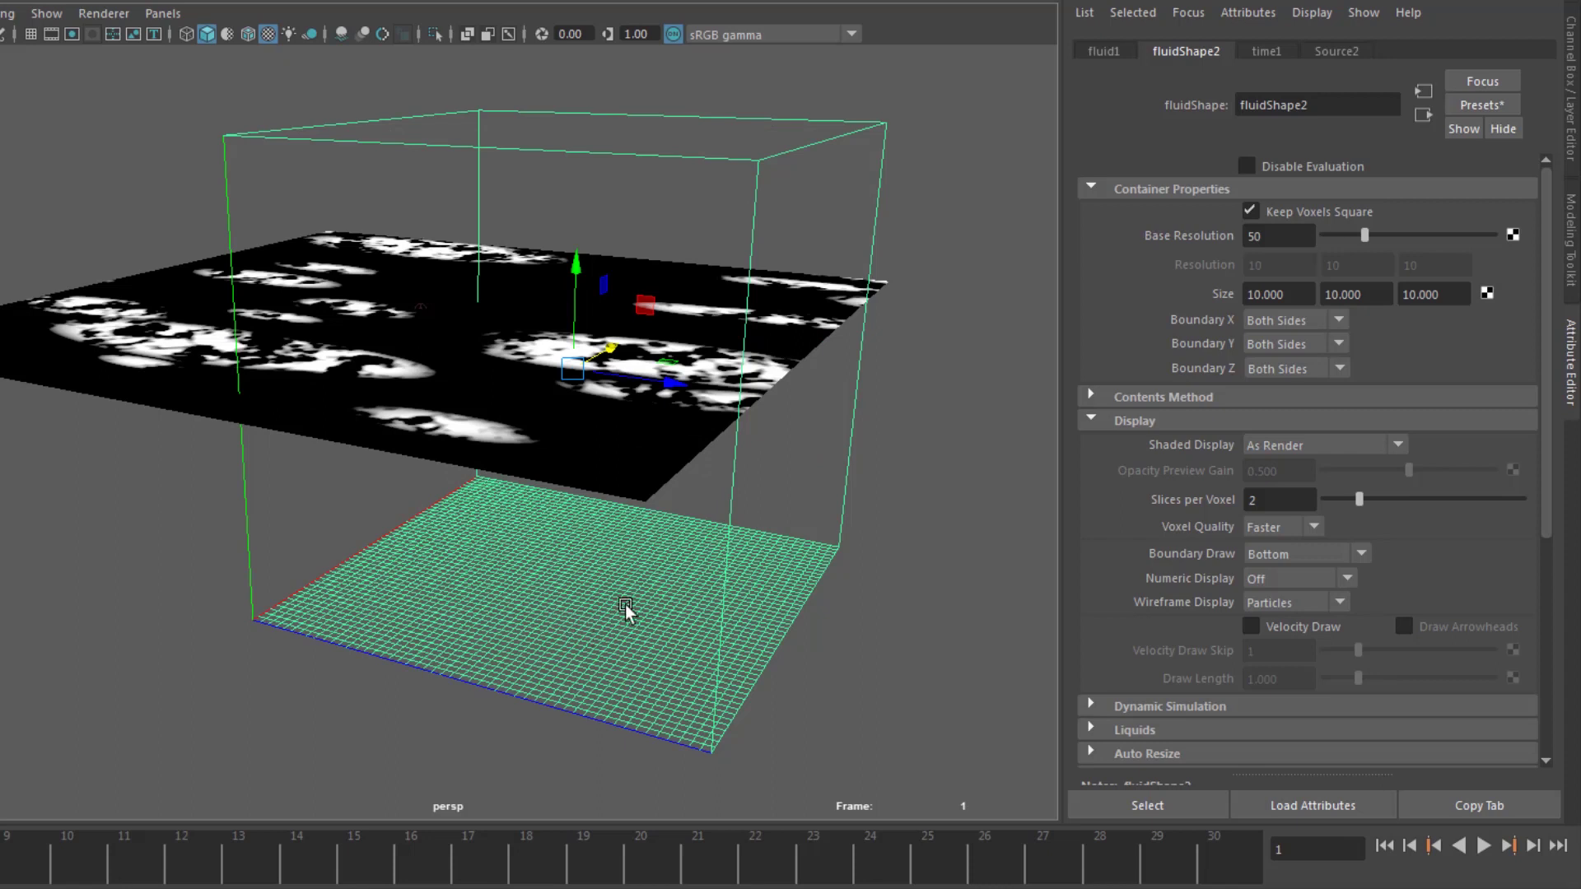
click(1345, 554)
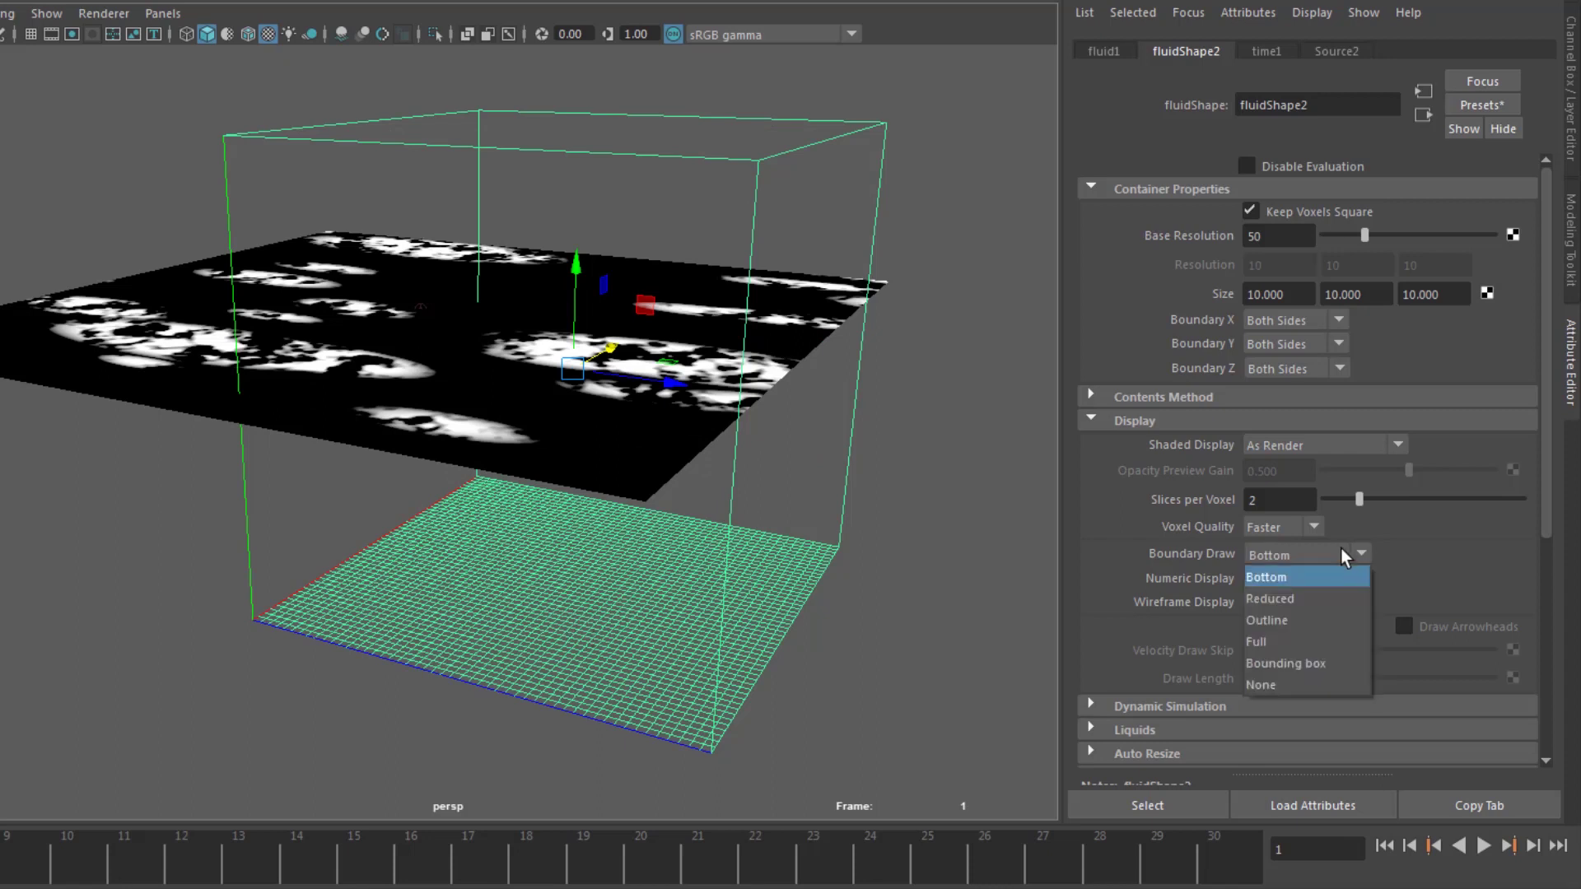
click(1294, 659)
click(1125, 420)
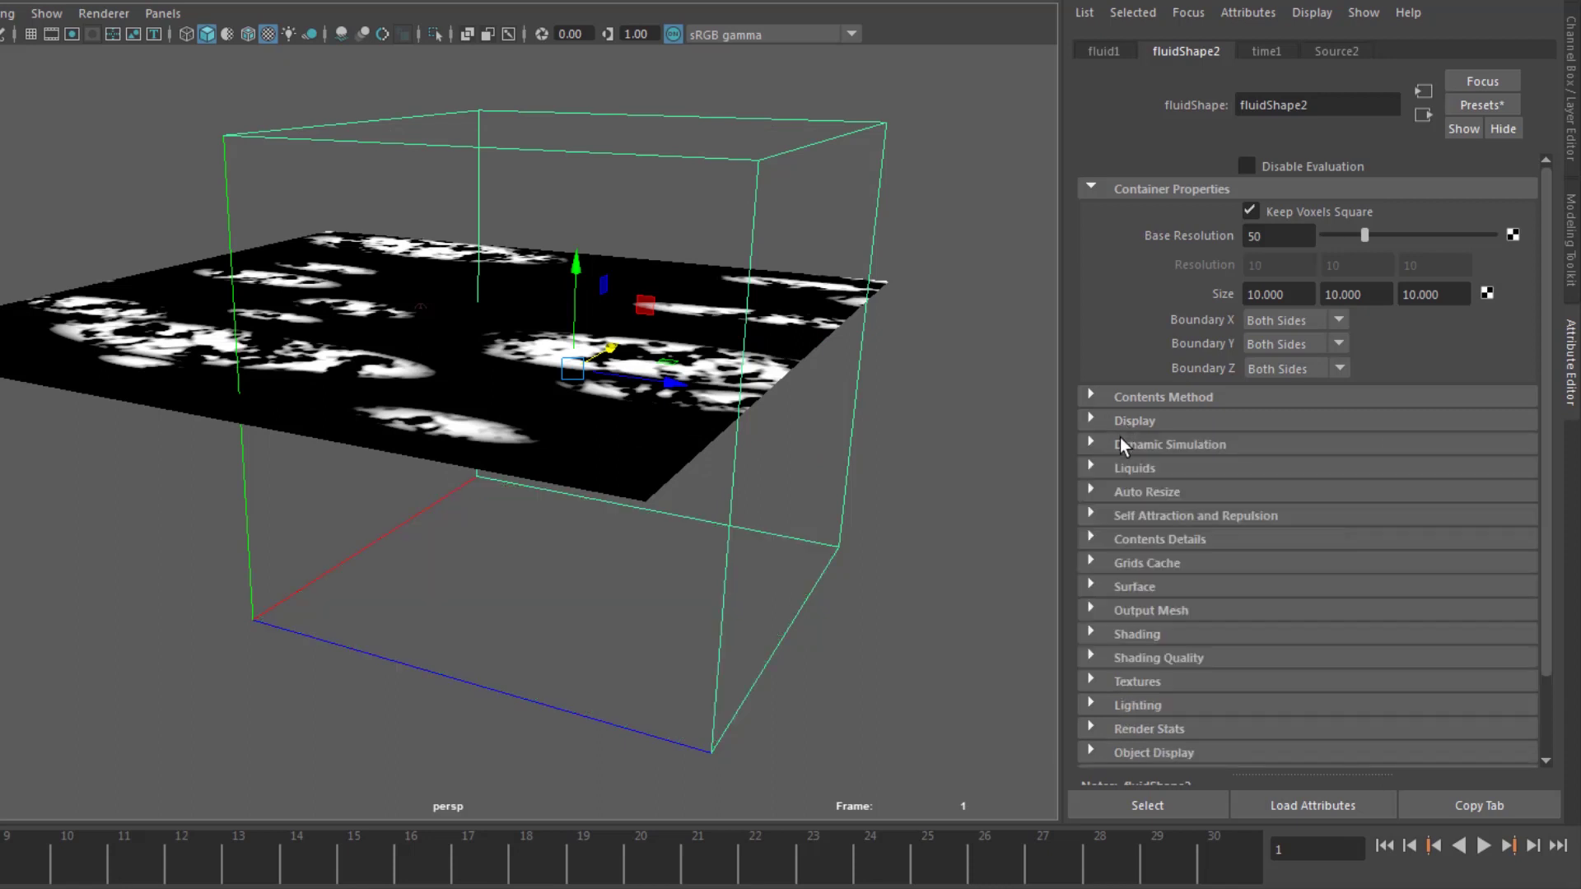
- Set the container's dynamic simulation Damp to 0.010 and High Detail Solve to All Grids
click(1120, 444)
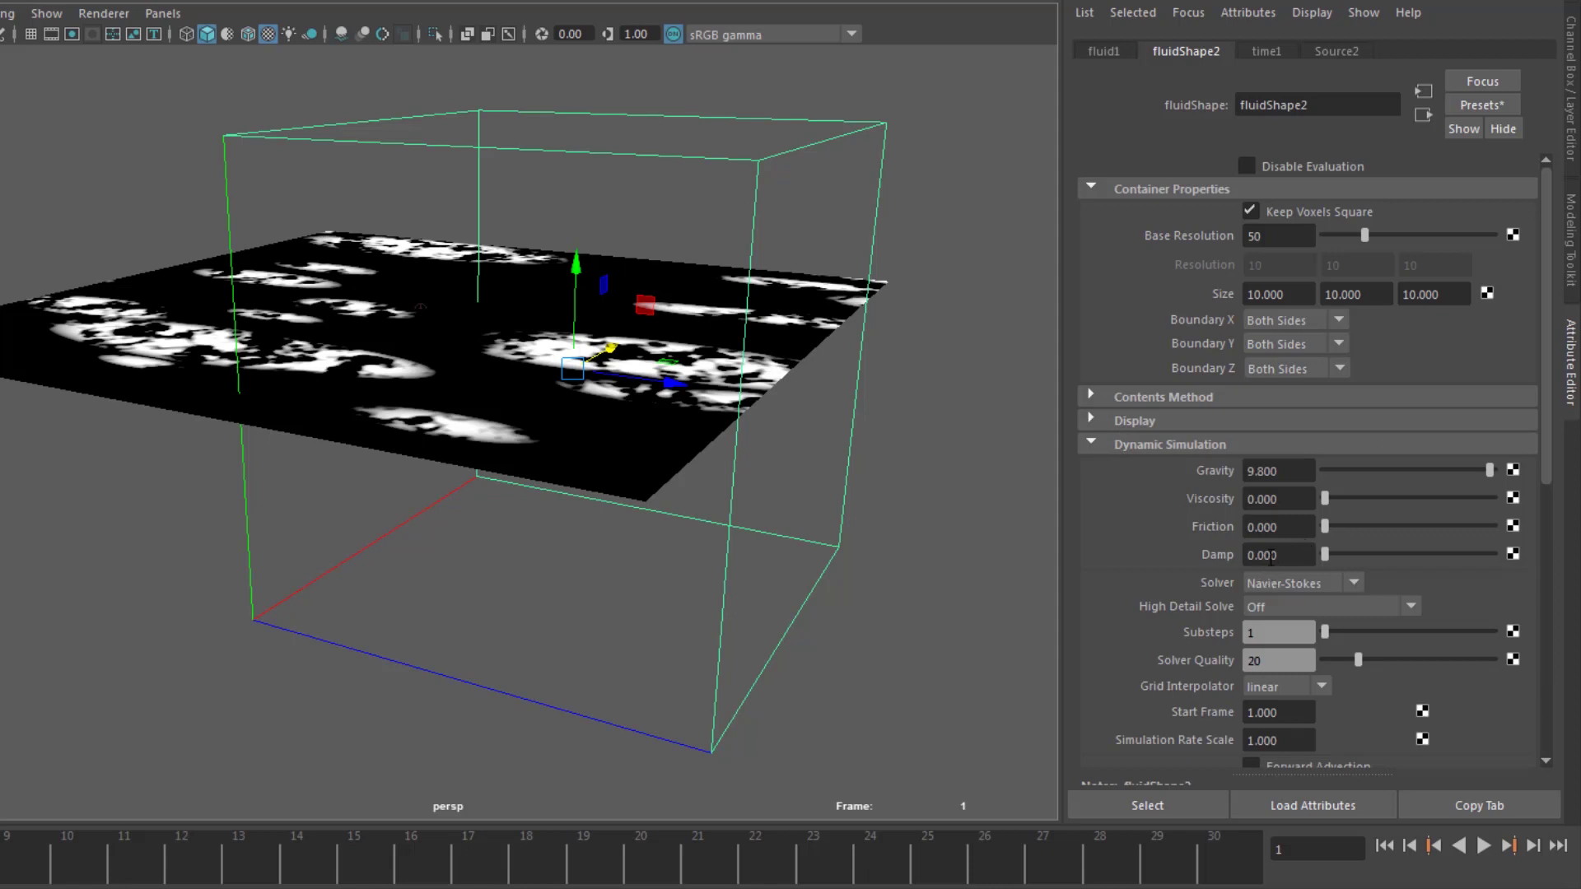
drag(1269, 557, 1293, 557)
text(10)
key(Return)
click(1293, 608)
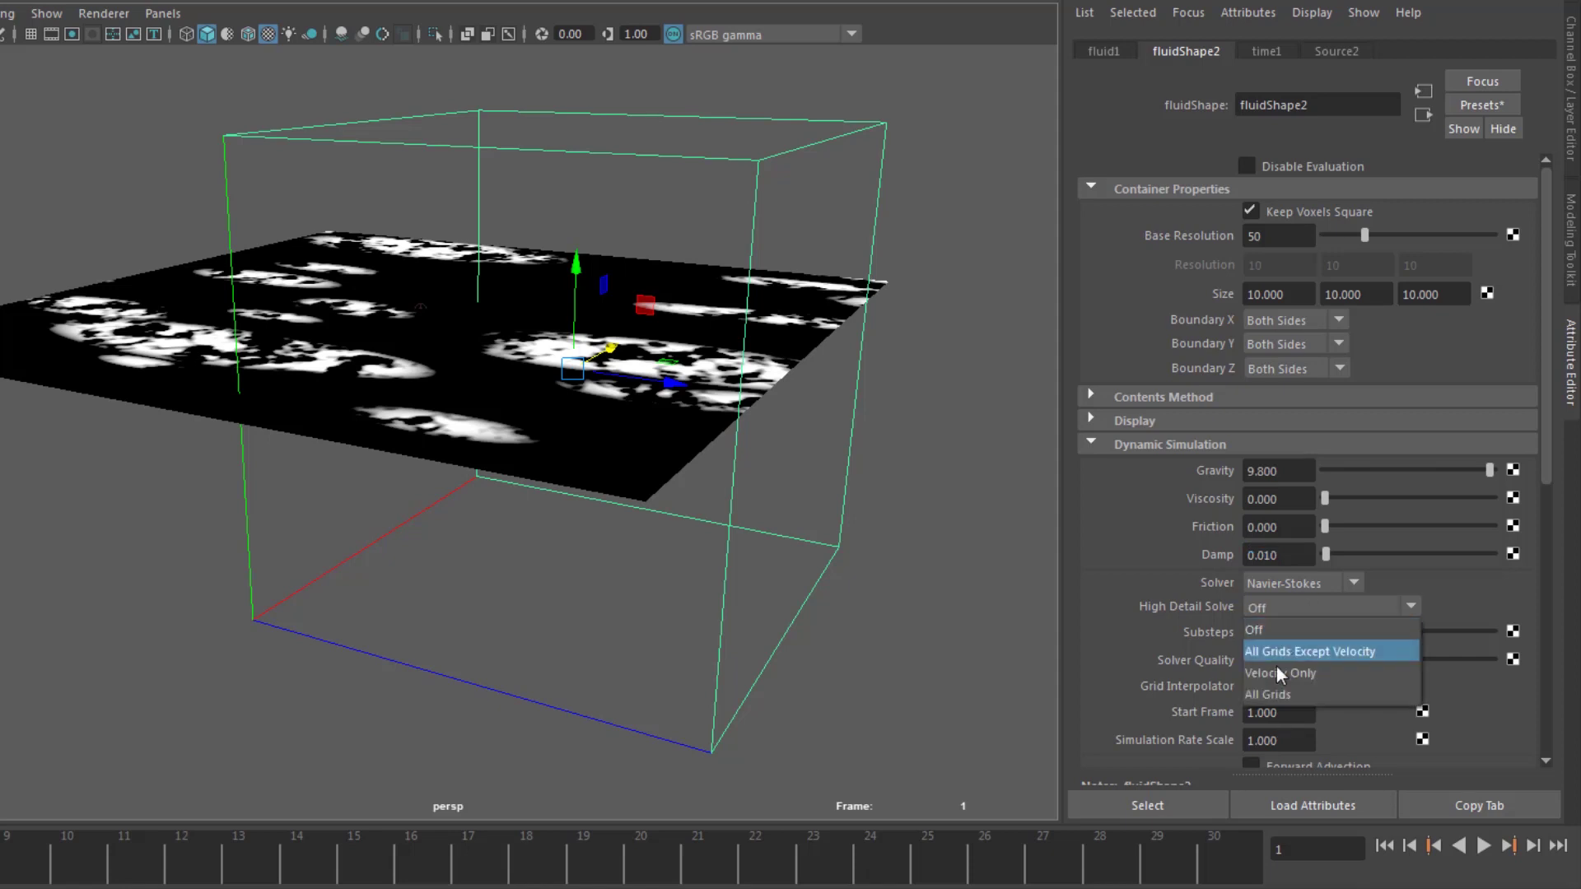
click(1273, 696)
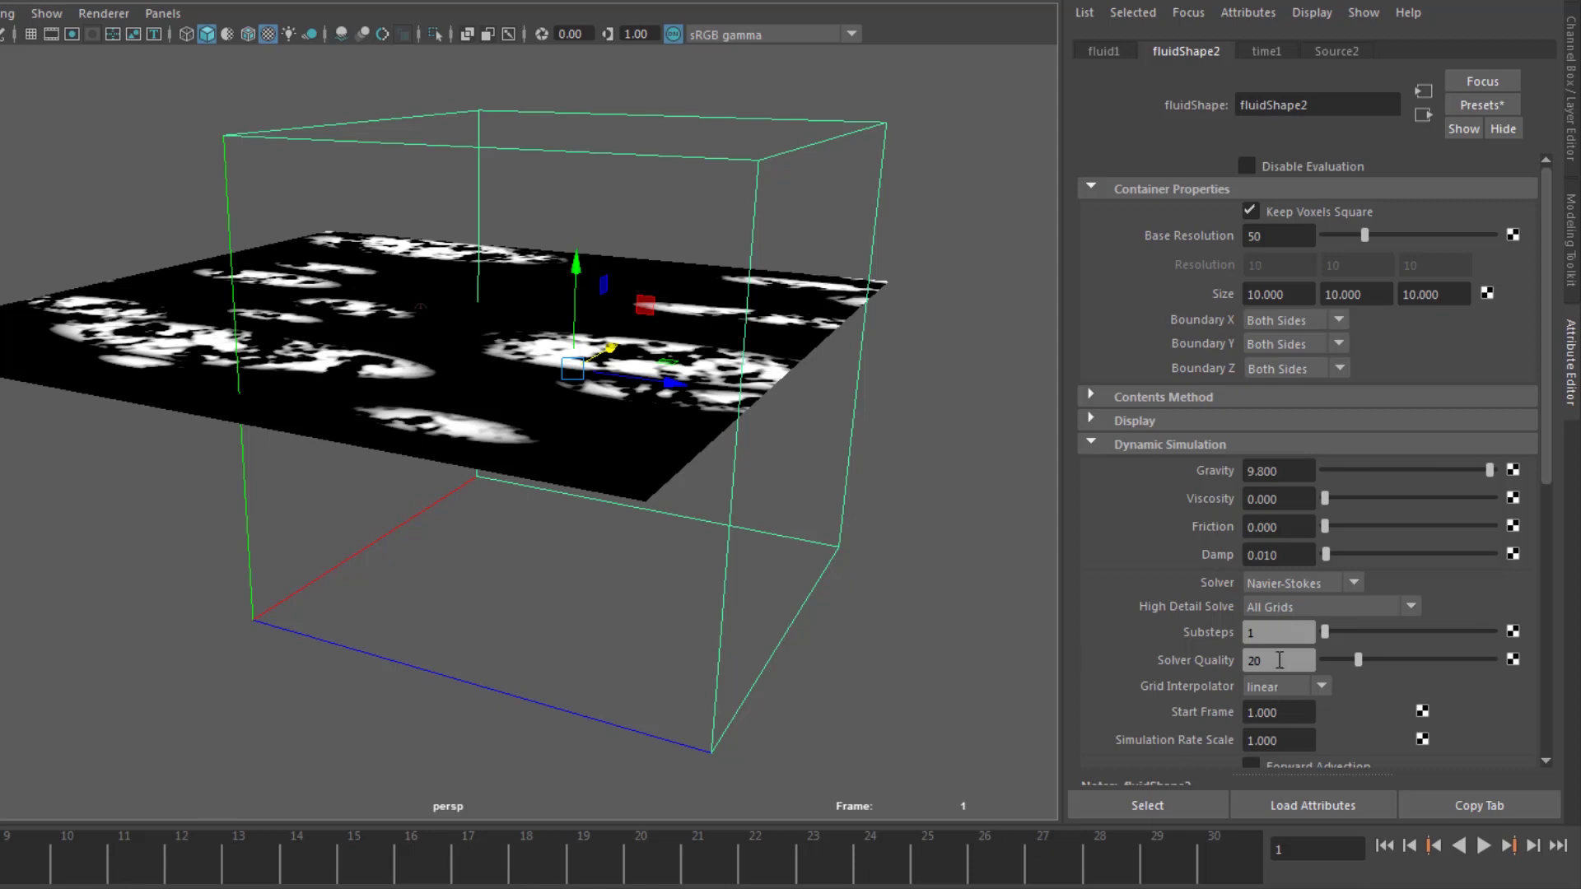
- Set the fluid simulation's Substeps to 2 and Solver Quality to 22
click(1268, 632)
text(2)
key(Return)
drag(1549, 468, 1545, 553)
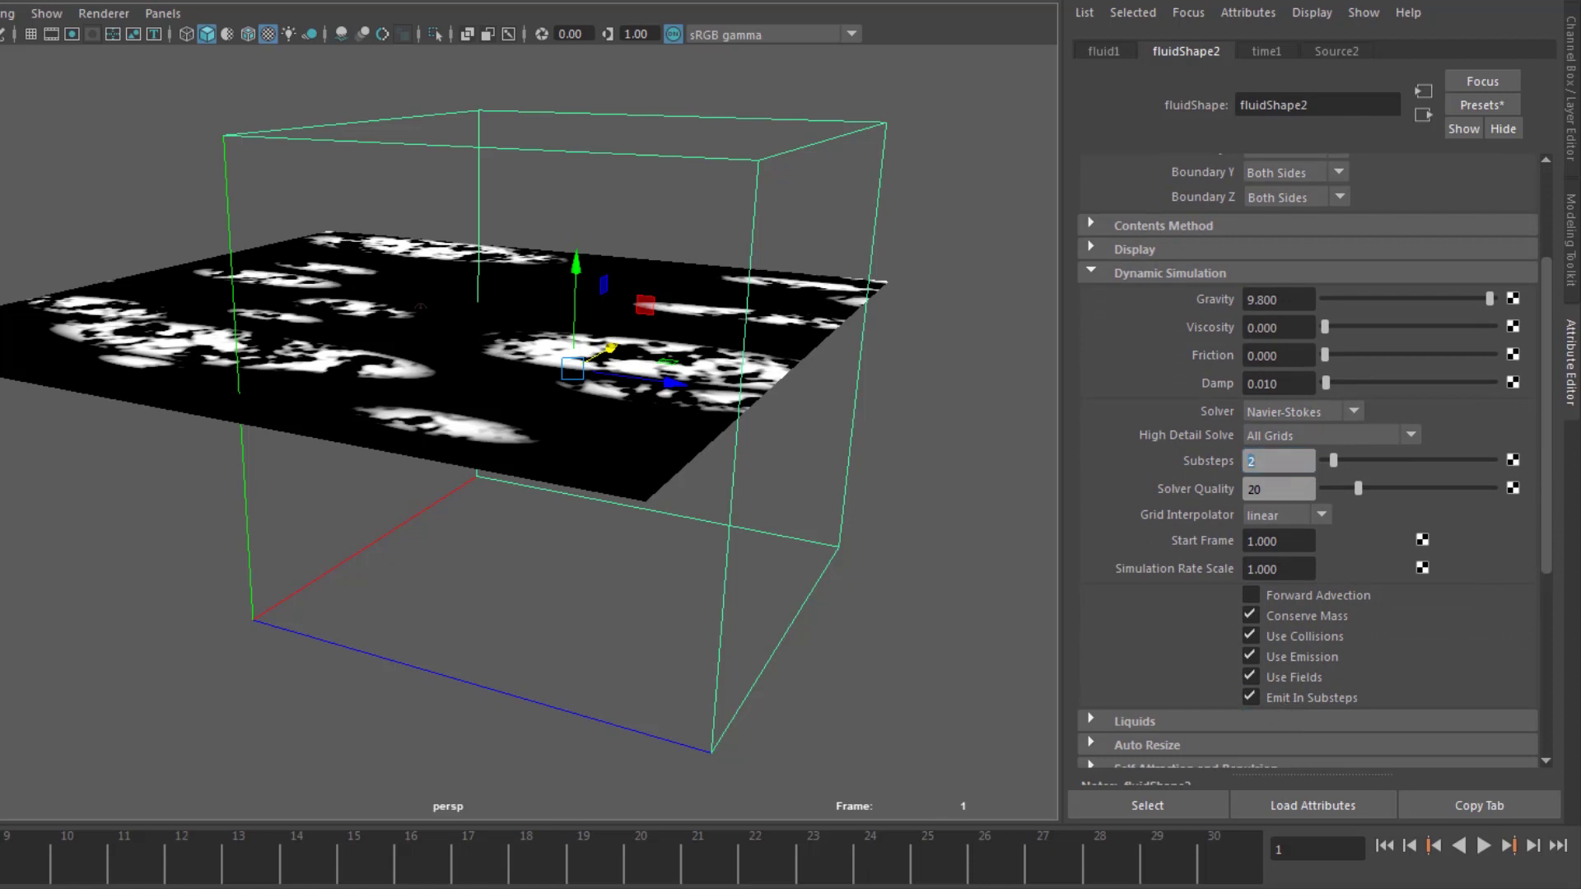
drag(1278, 490, 1232, 489)
text(22)
key(Return)
- Set the fluid's Simulation Rate Scale to 1.28
drag(1282, 569, 1207, 571)
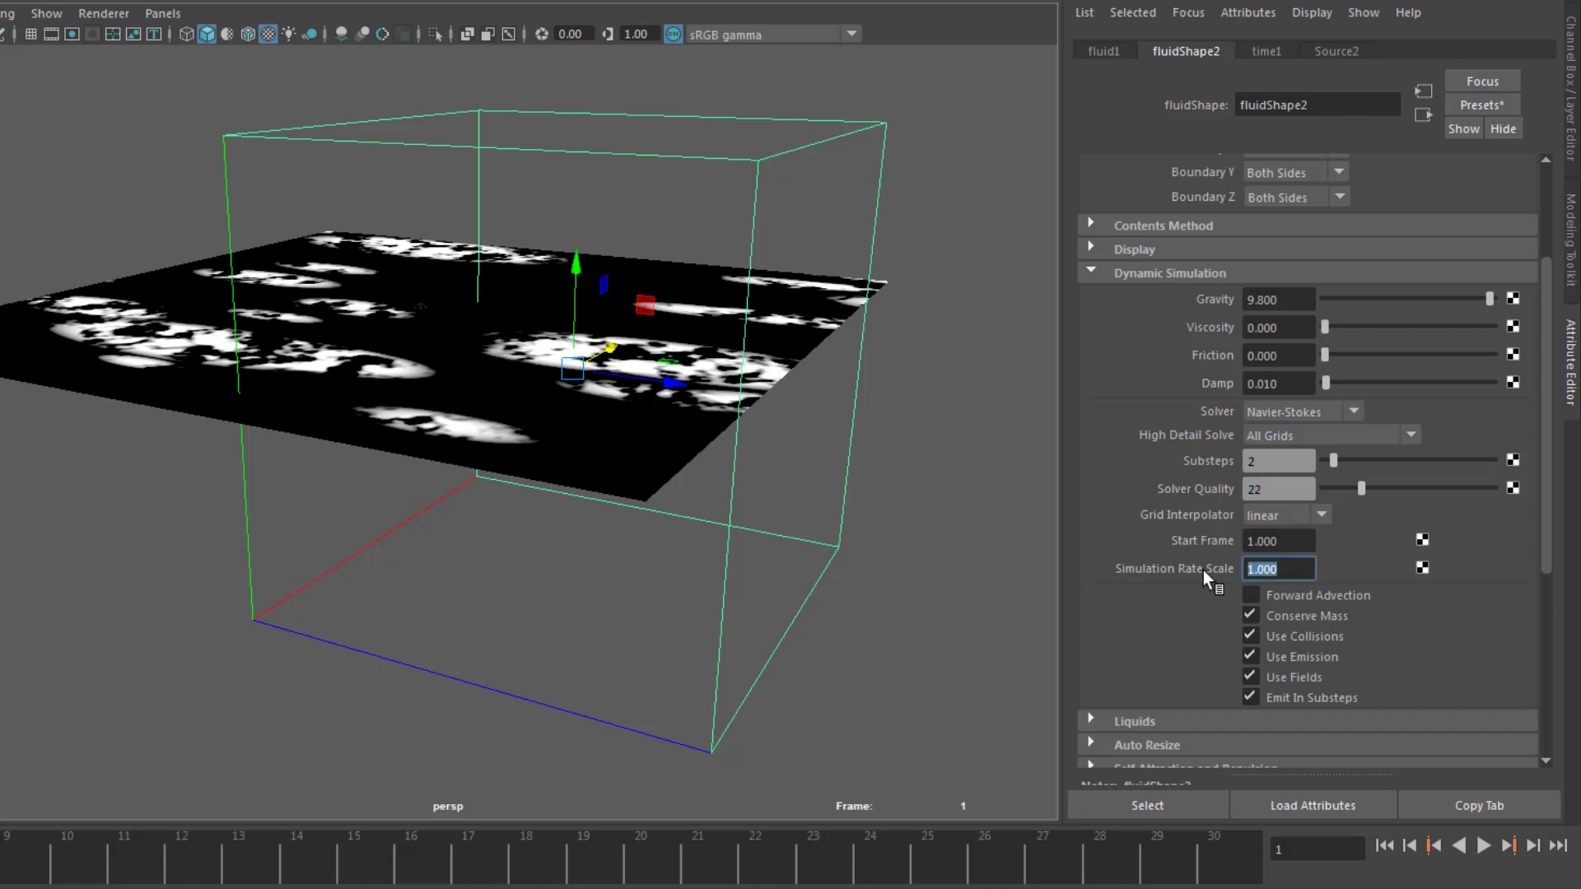
text(1.28)
key(Return)
- Set the fluid's density Buoyancy to 0.5 in the contents details
scroll(1517, 540, down, 1)
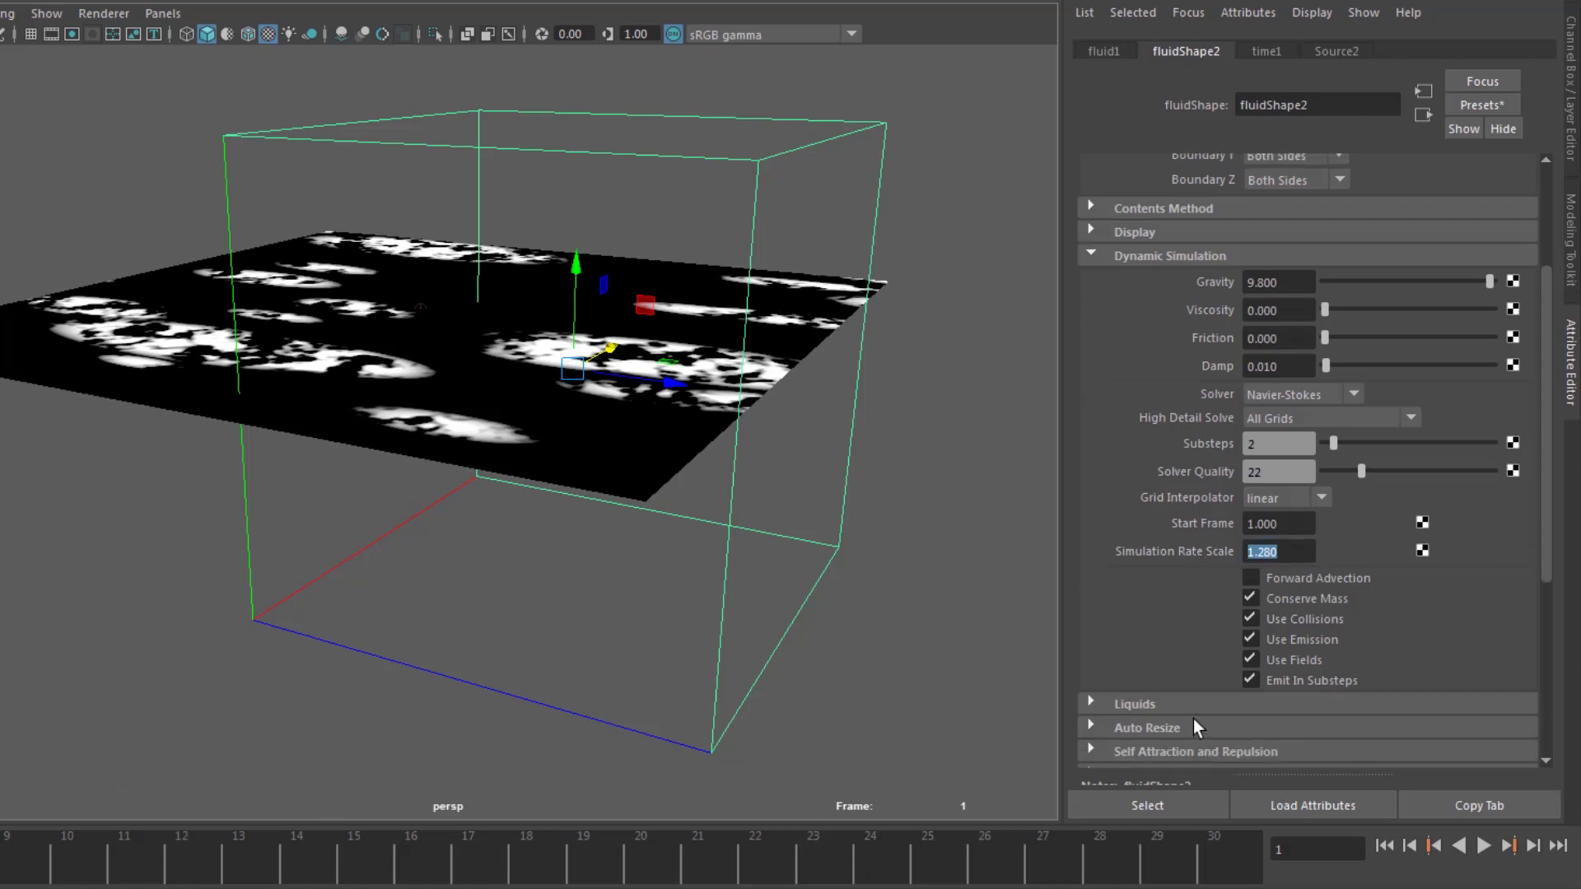
drag(1540, 557, 1540, 731)
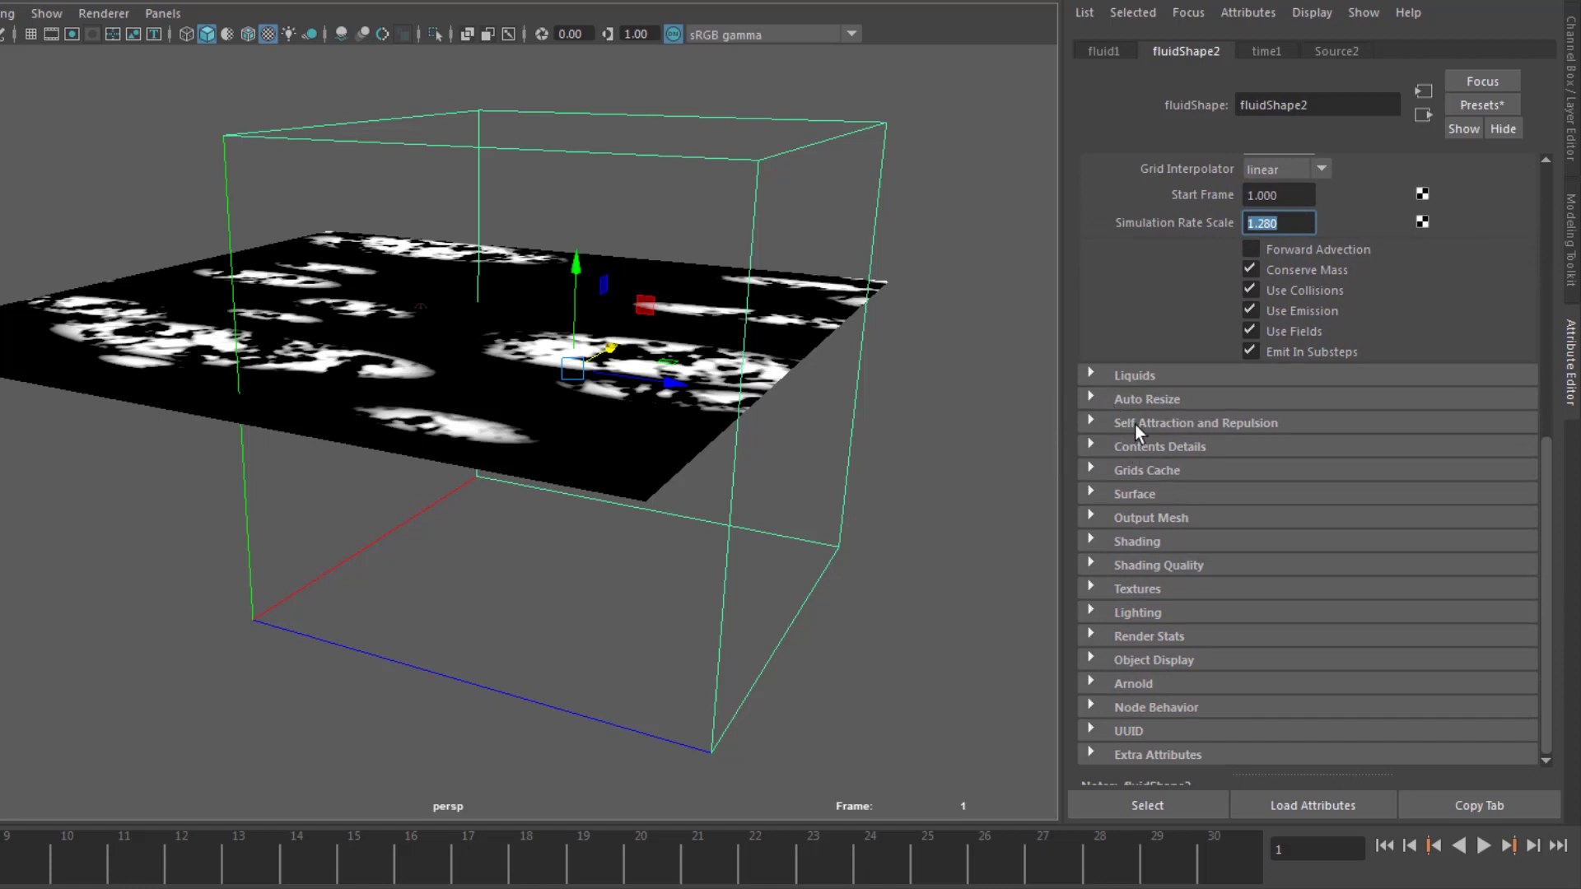
click(1113, 447)
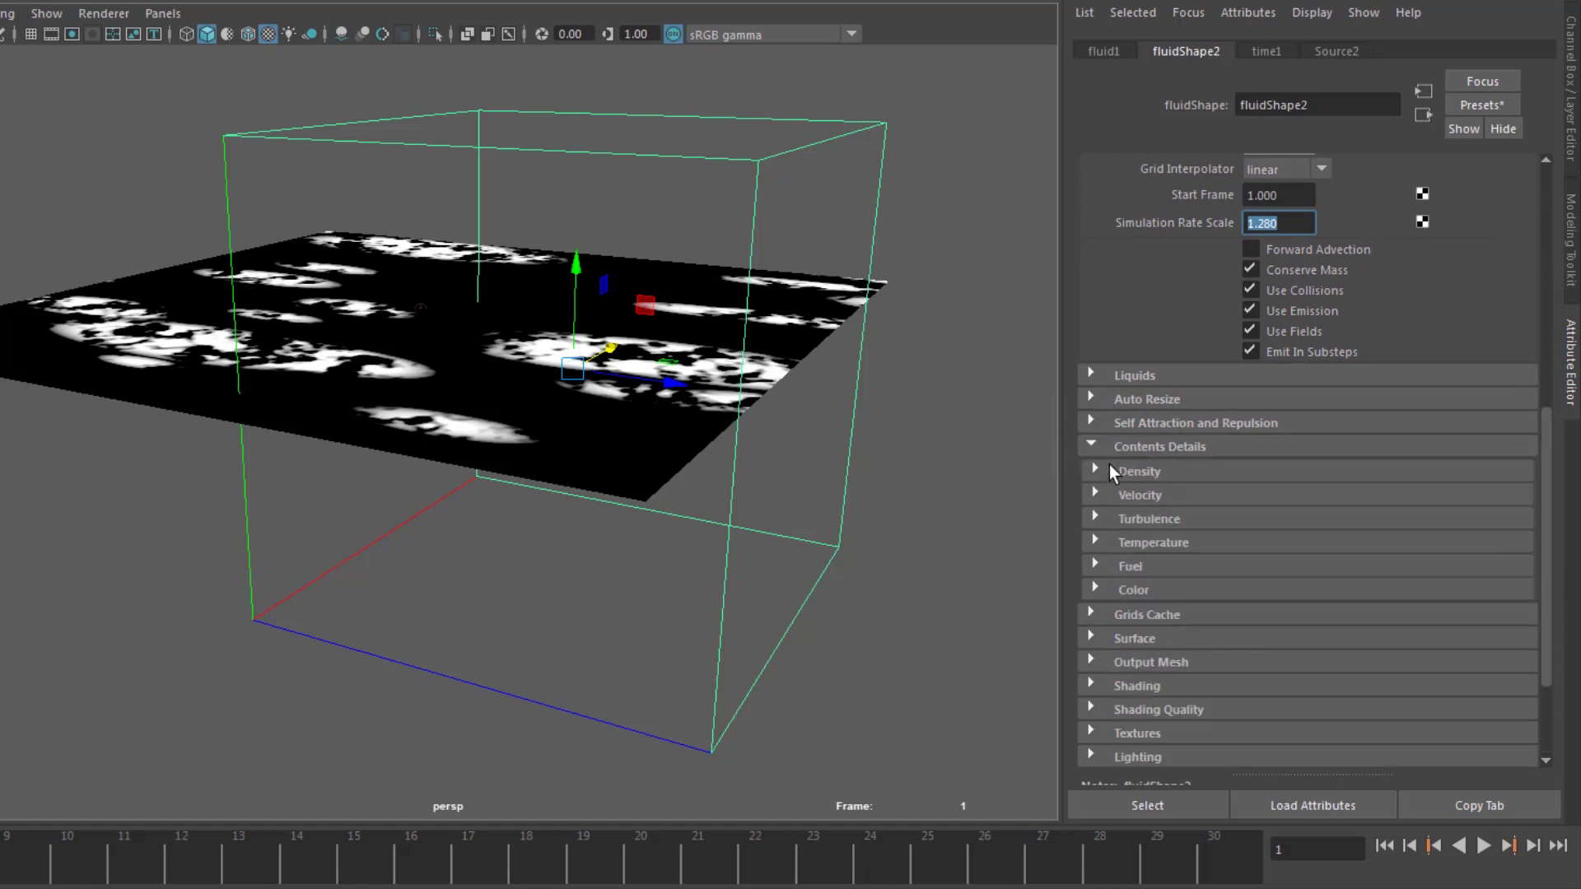
click(1105, 471)
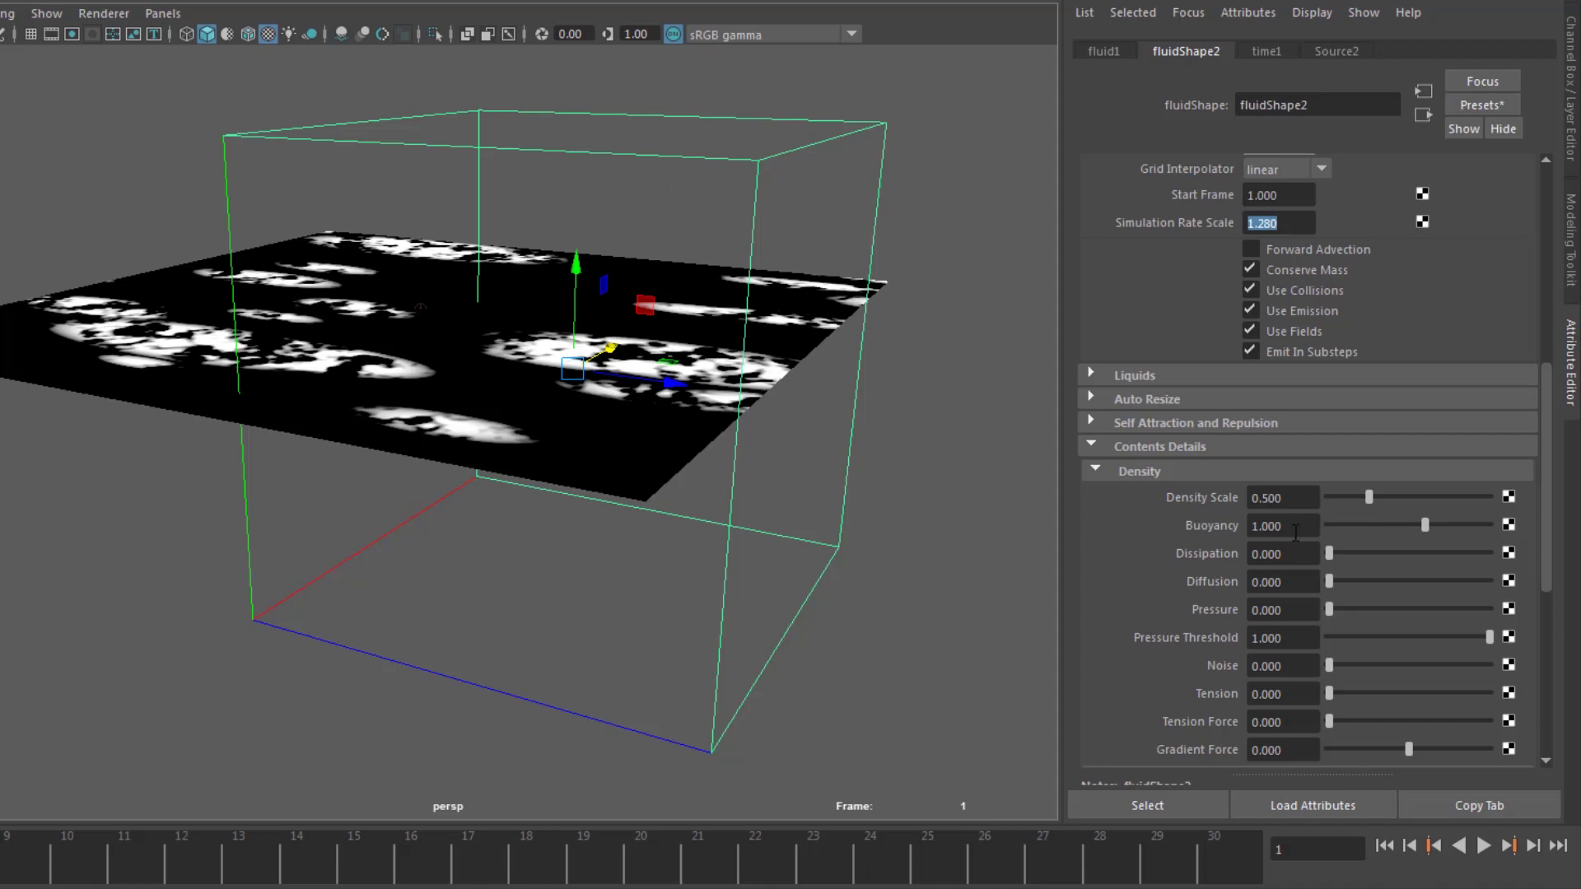
drag(1317, 527, 1198, 535)
text(0.5)
key(Return)
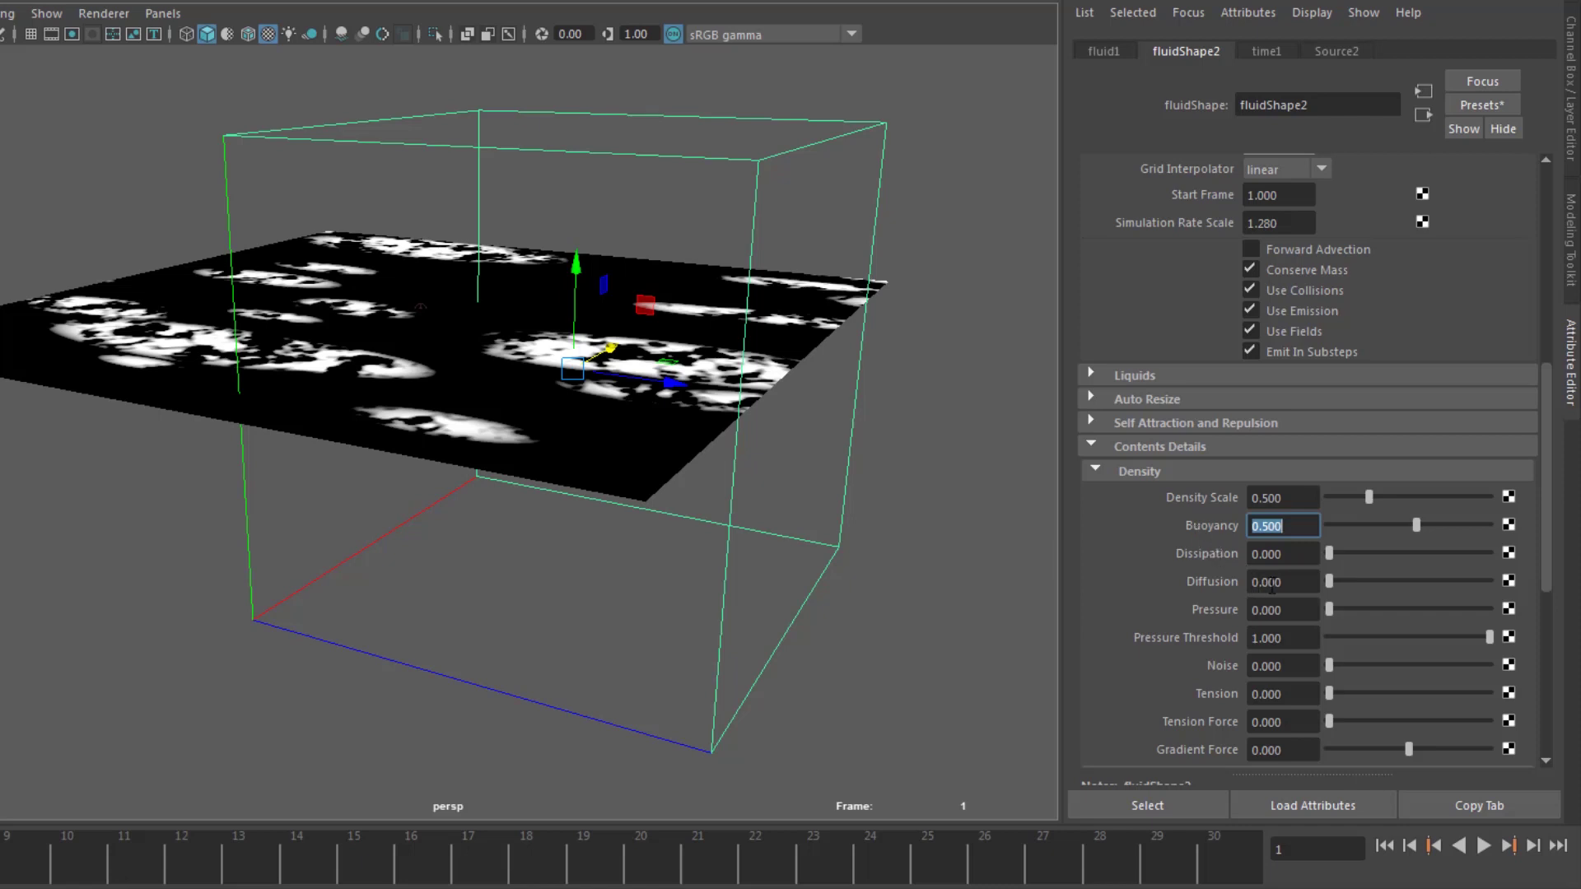
- Set the fluid's density Diffusion to 0.015
drag(1270, 583, 1328, 583)
text(15)
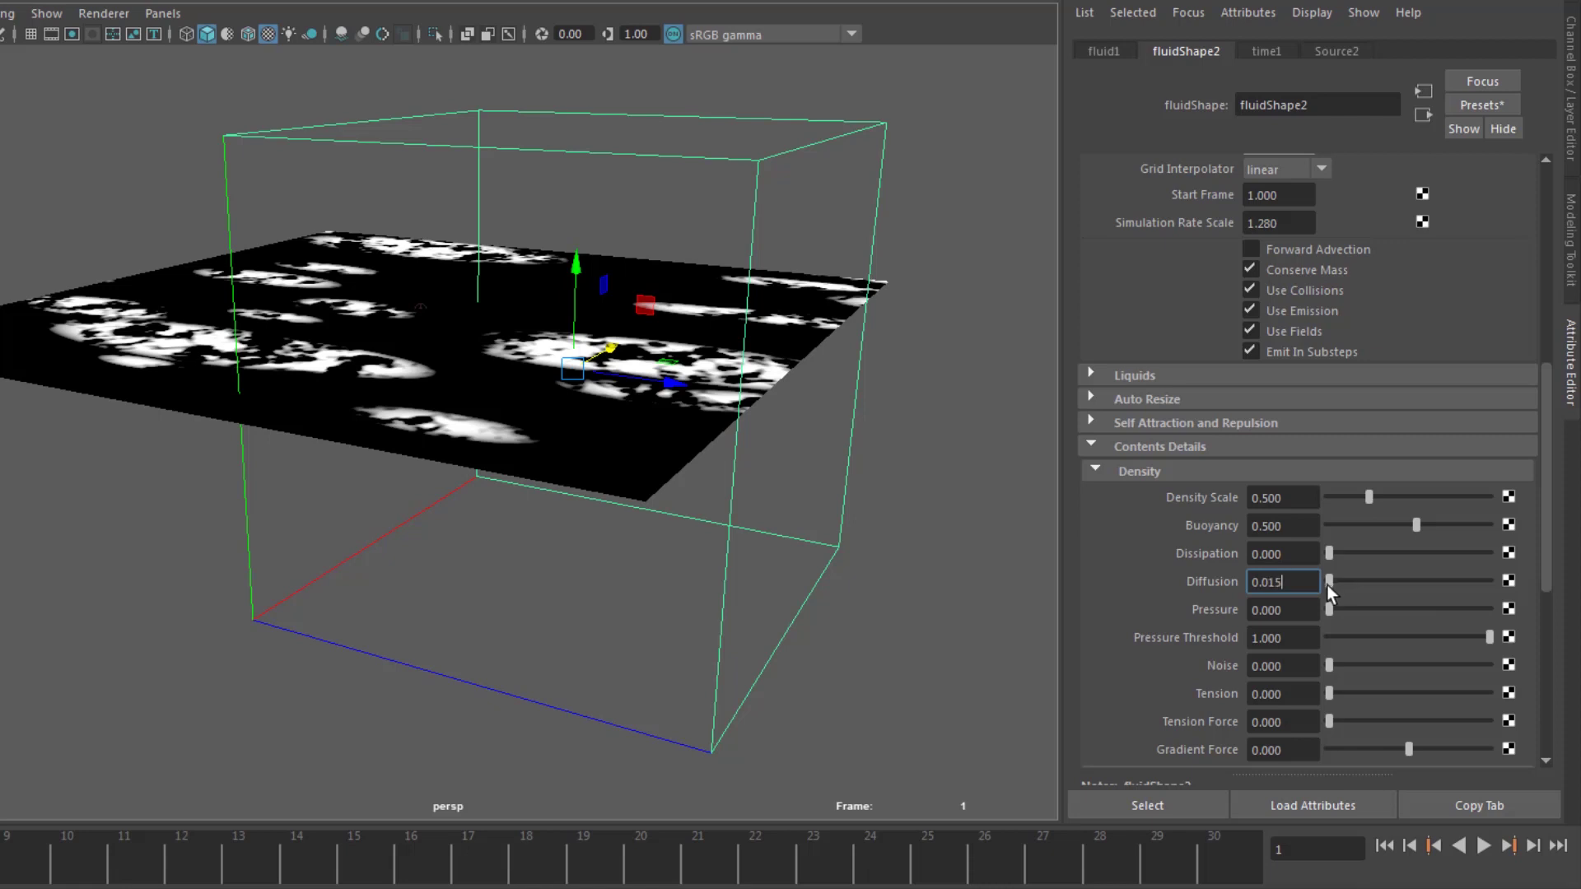
key(Return)
- Set the fluid's density Noise to 0.2 and collapse the density settings
drag(1264, 668, 1294, 669)
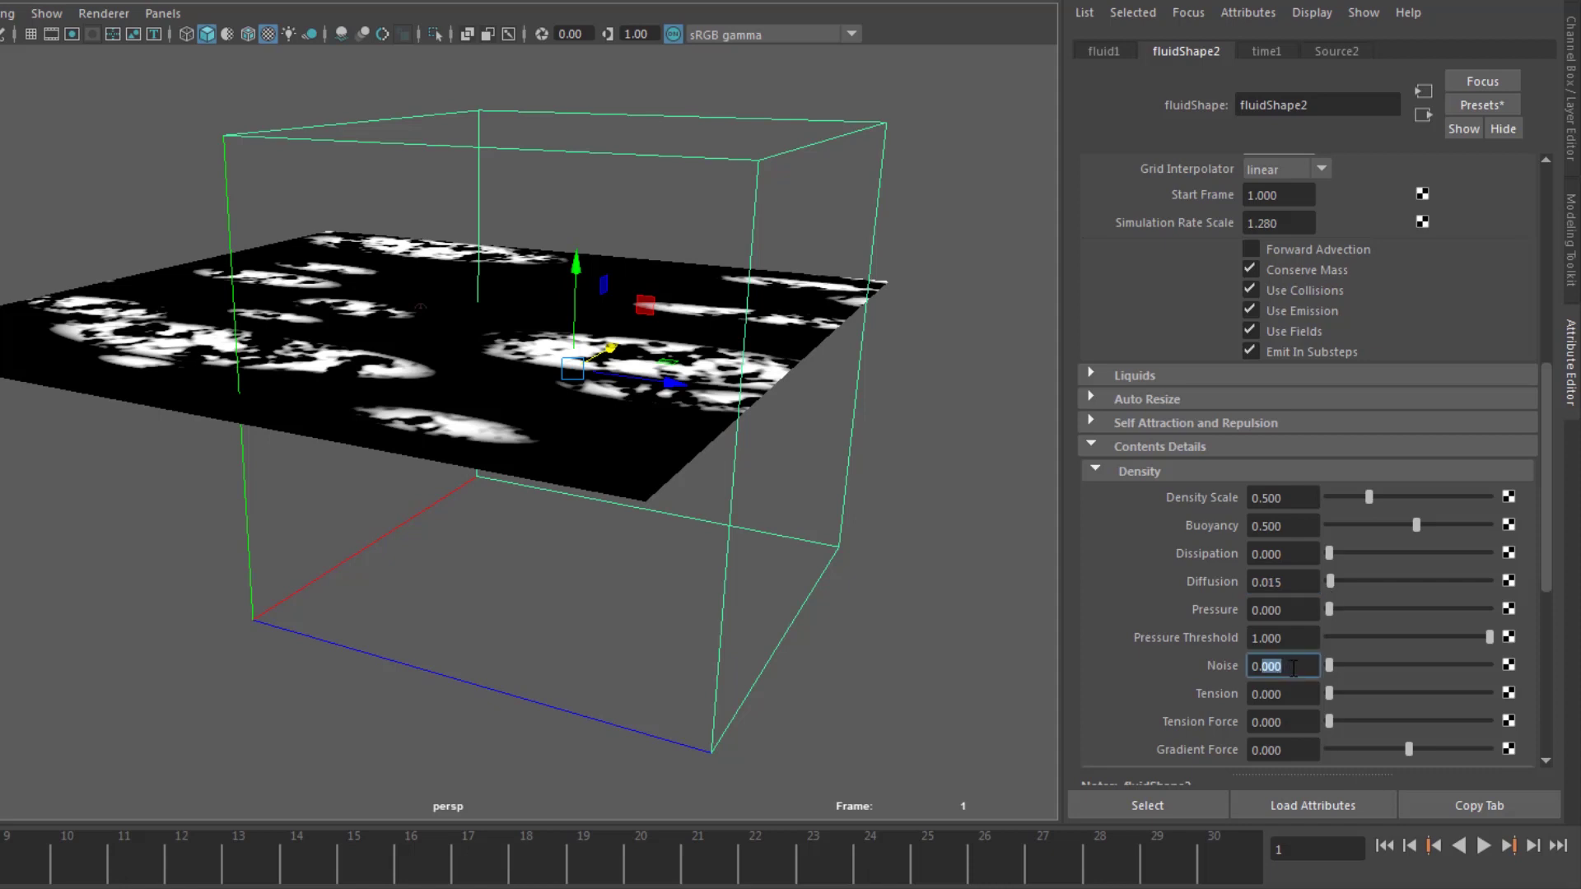
text(2)
key(Return)
click(1095, 471)
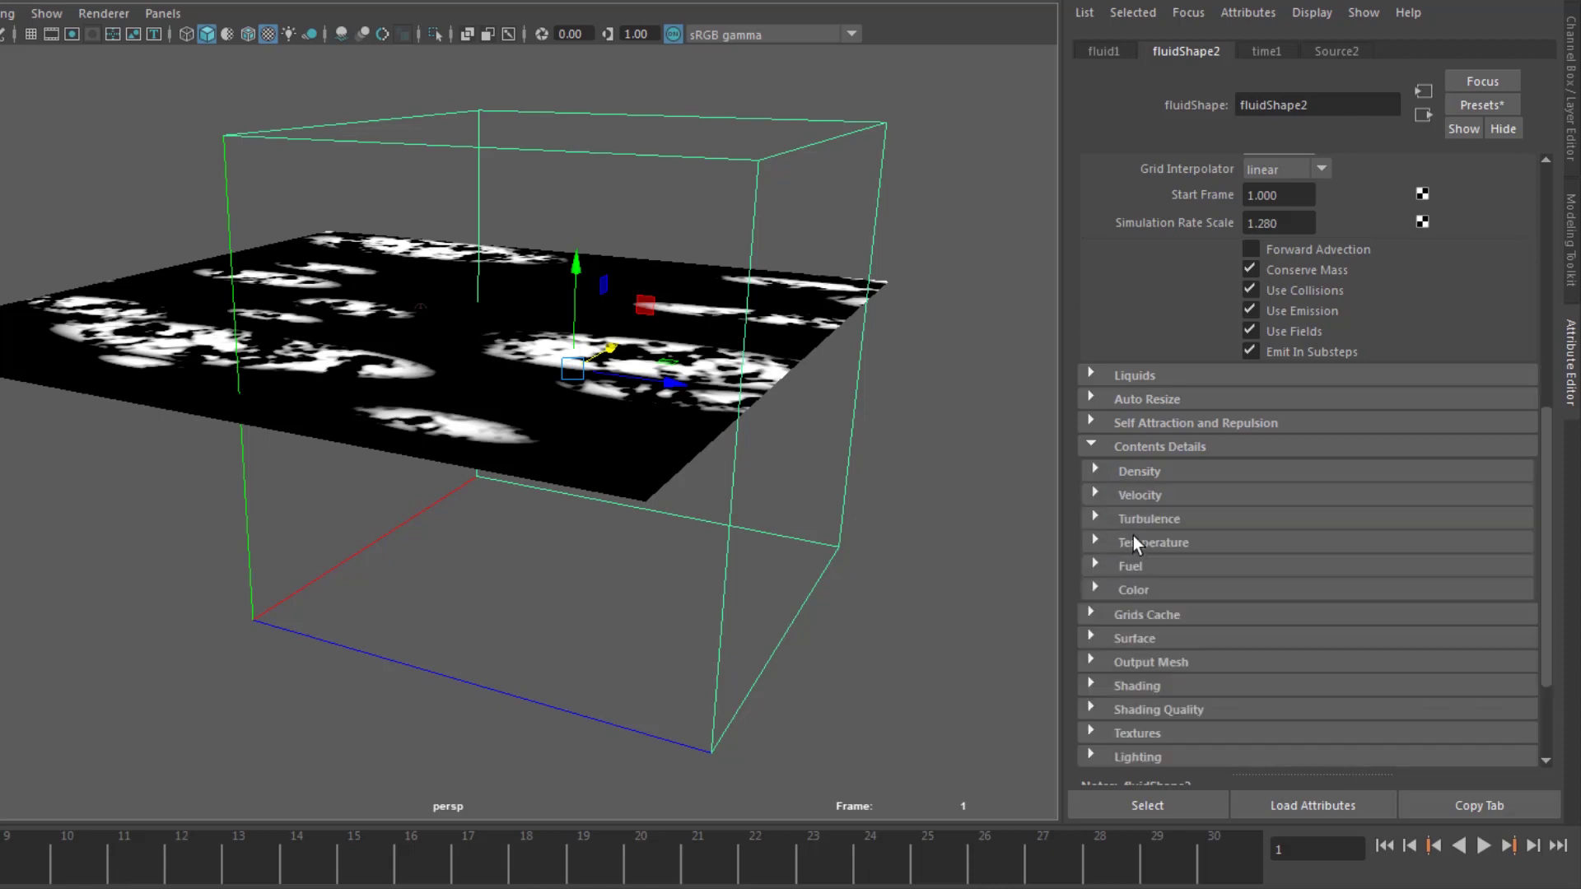
- Set the fluid's velocity Swirl to 1 in the contents details
click(1096, 494)
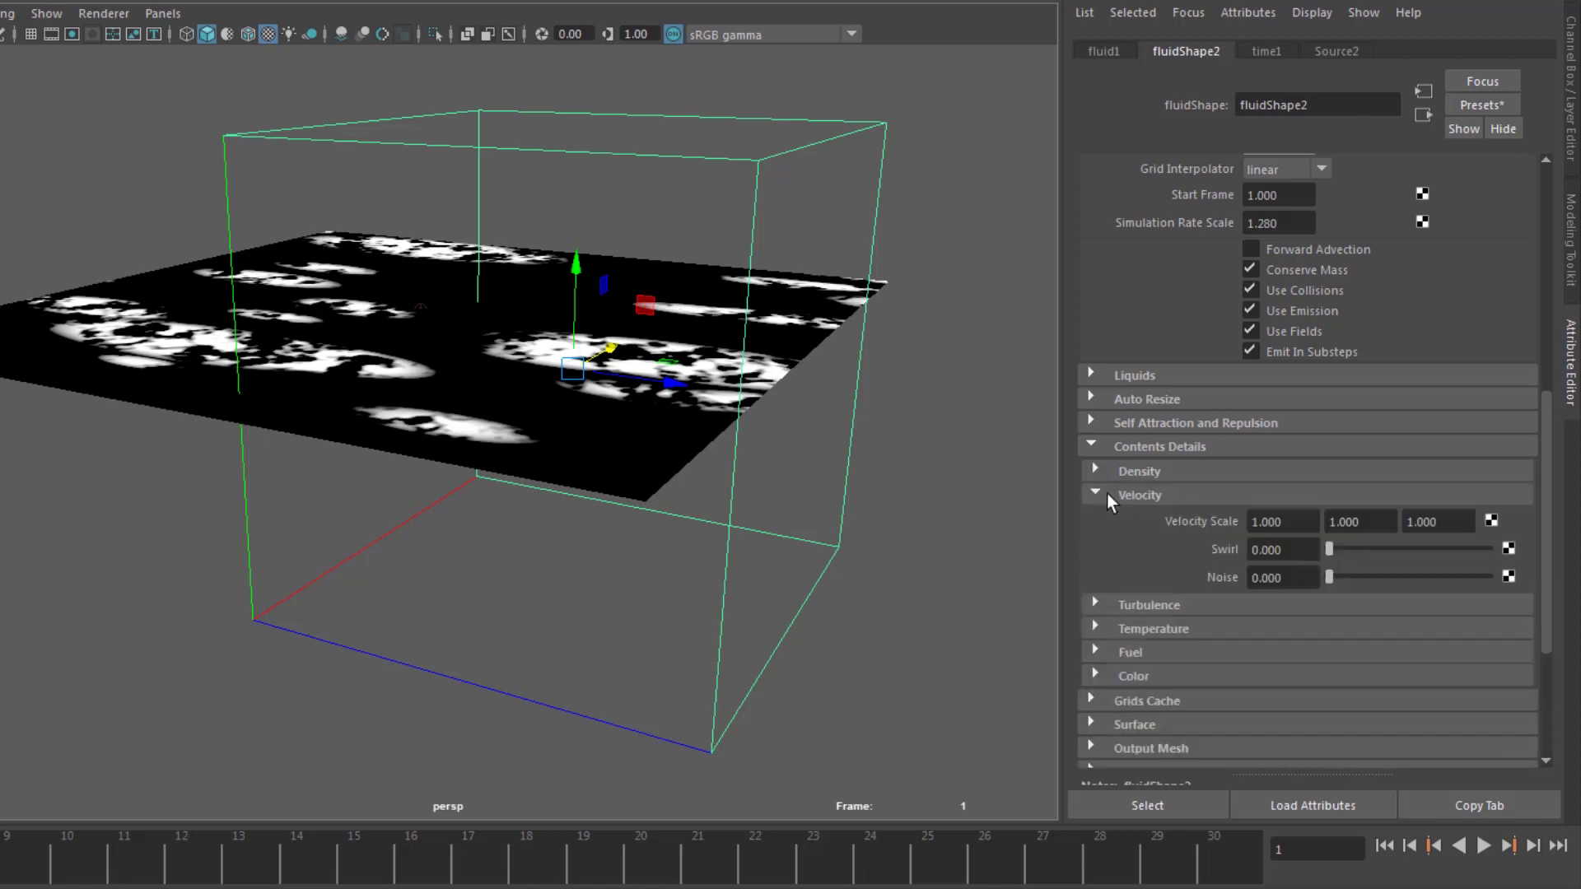
click(1279, 558)
text(1)
key(Return)
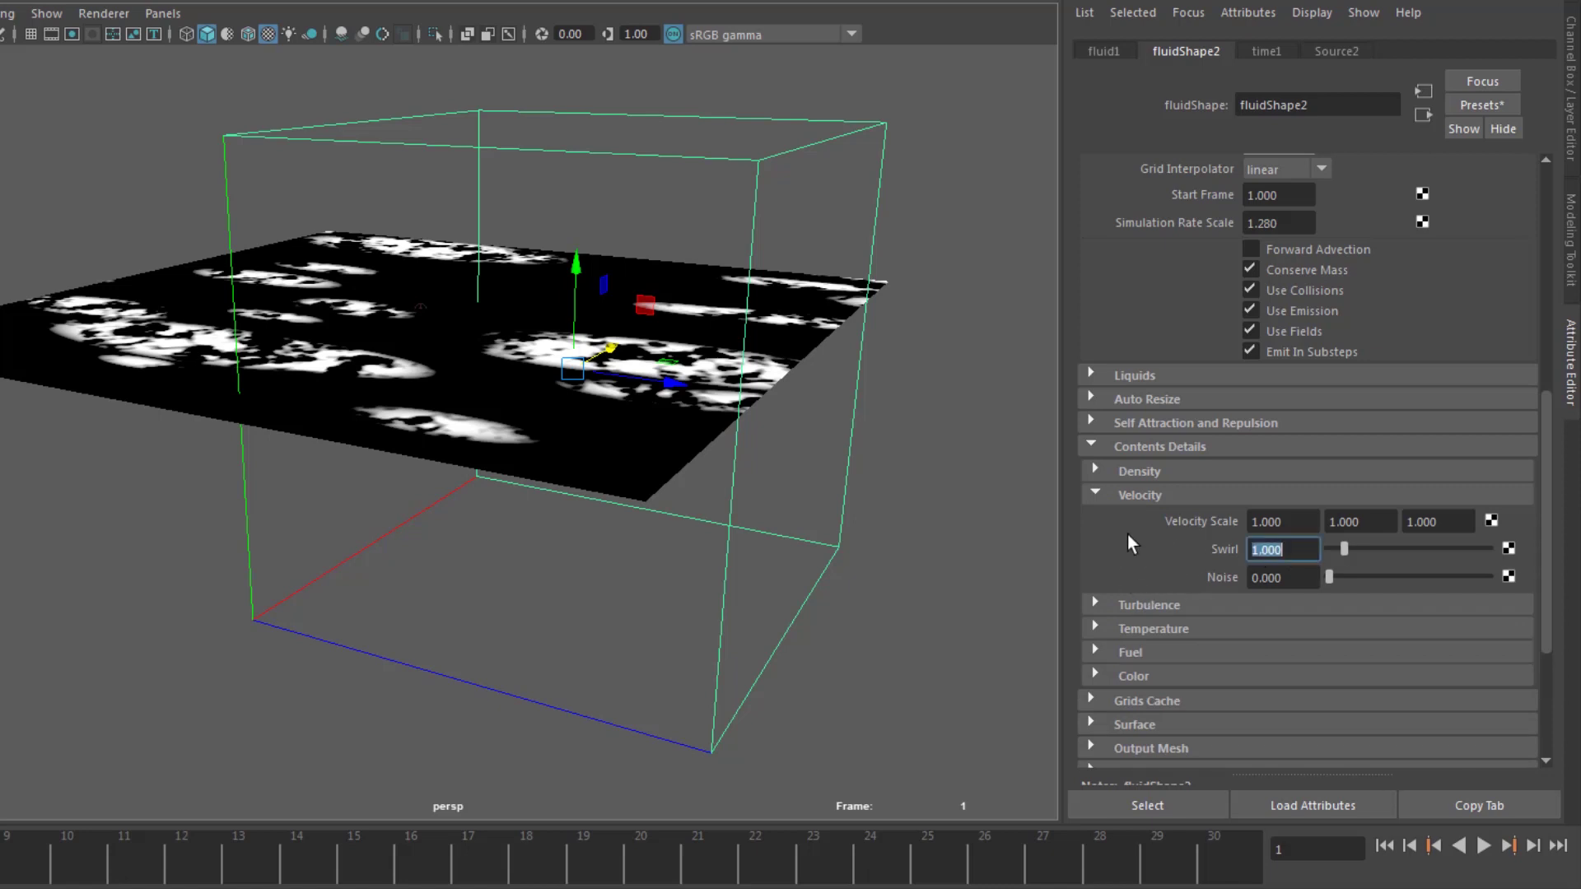
click(1095, 493)
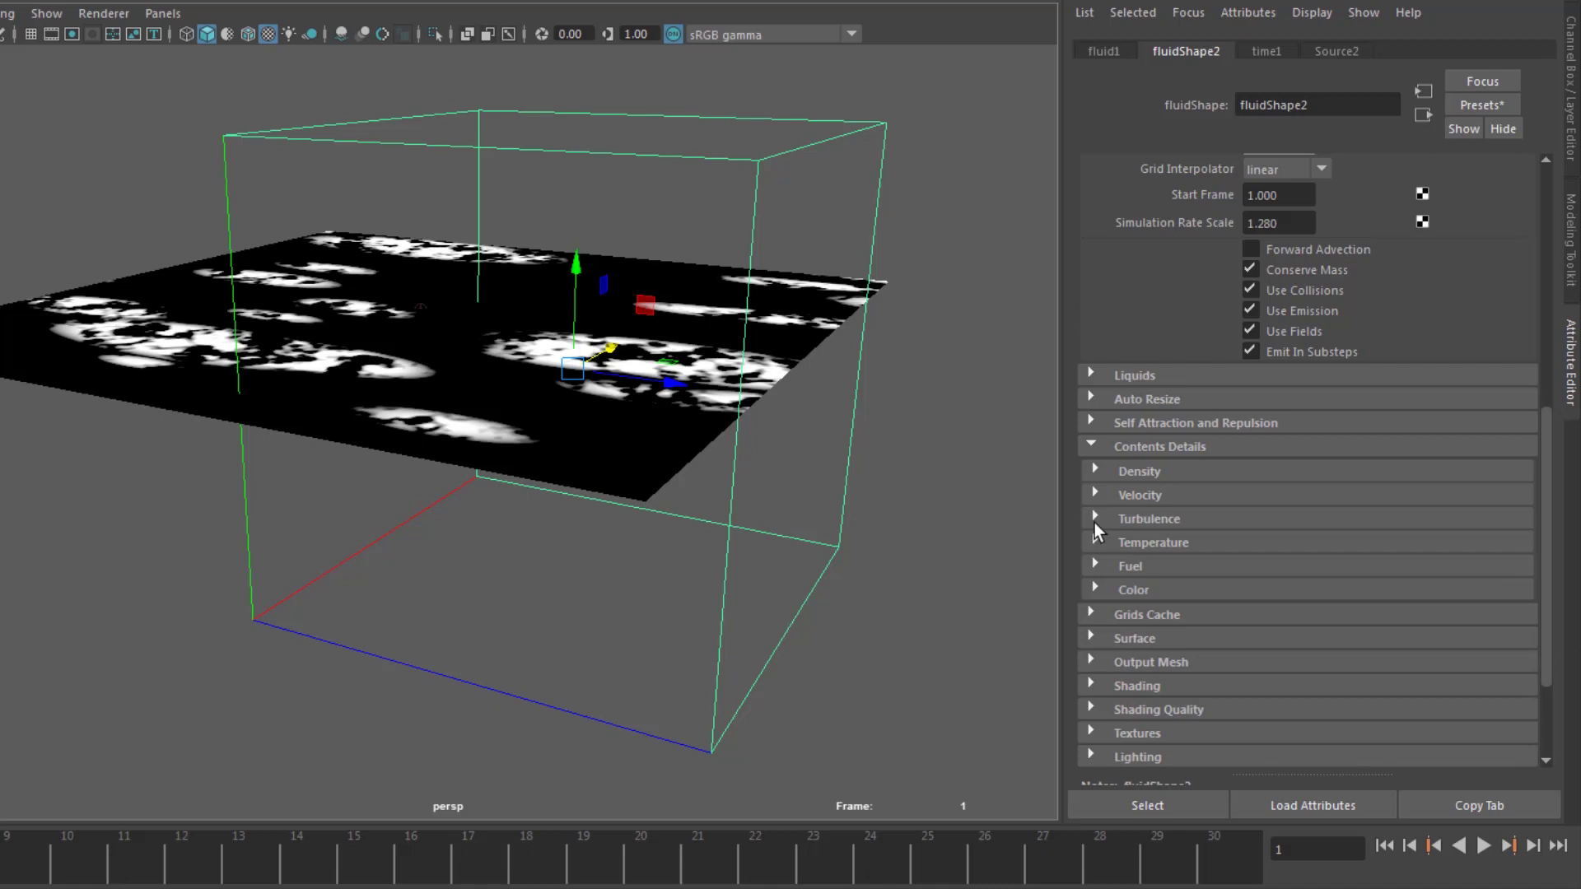
- Set the fluid's temperature Noise to 0.1 in the contents details
click(1095, 518)
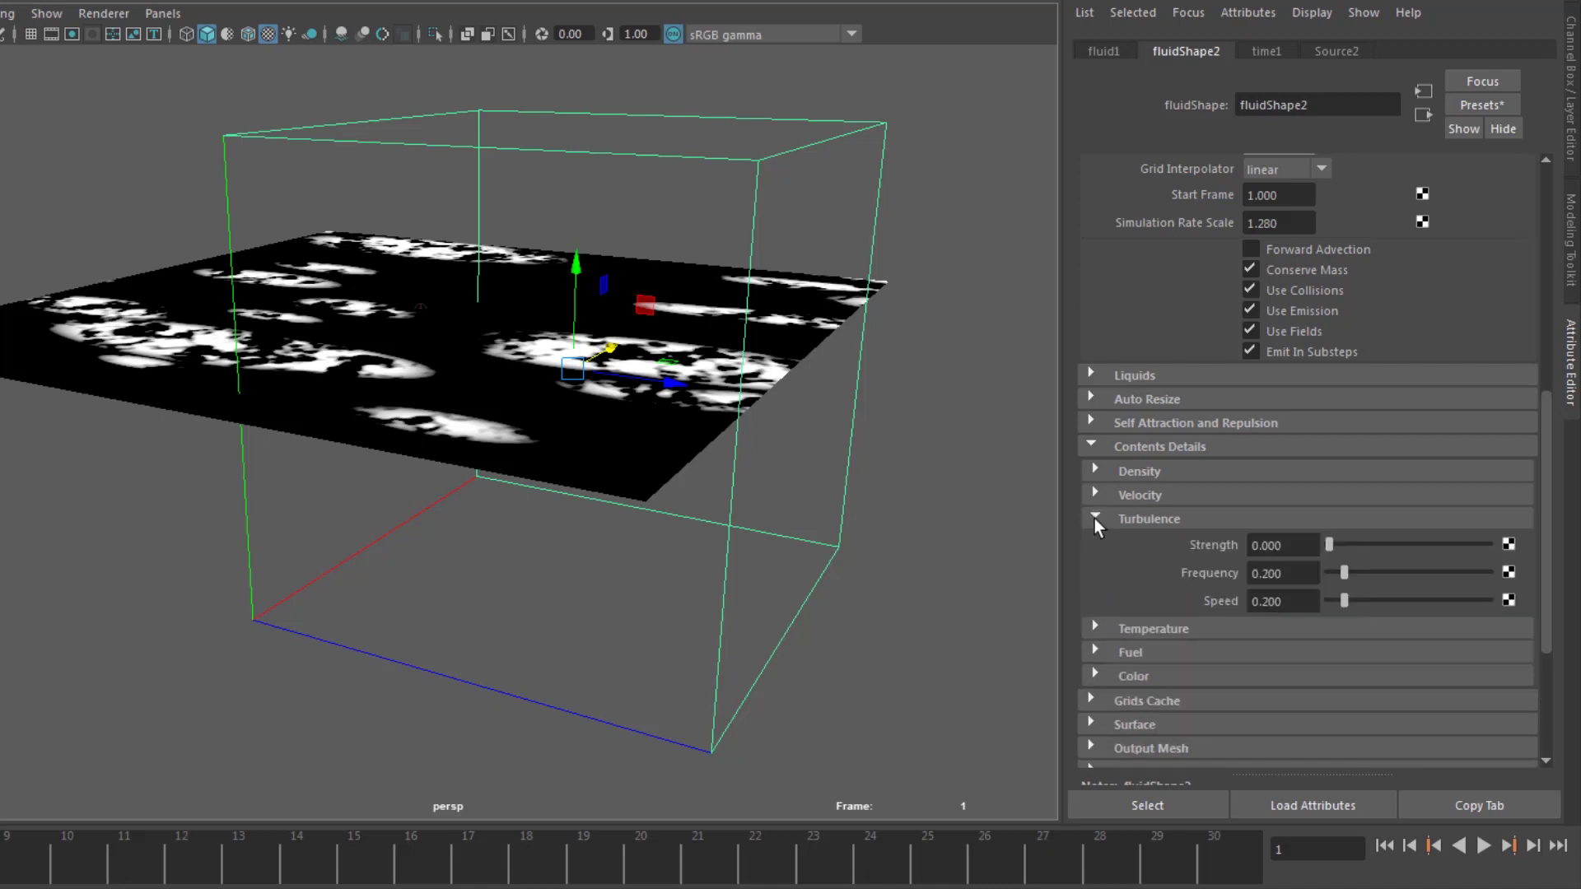
click(1095, 518)
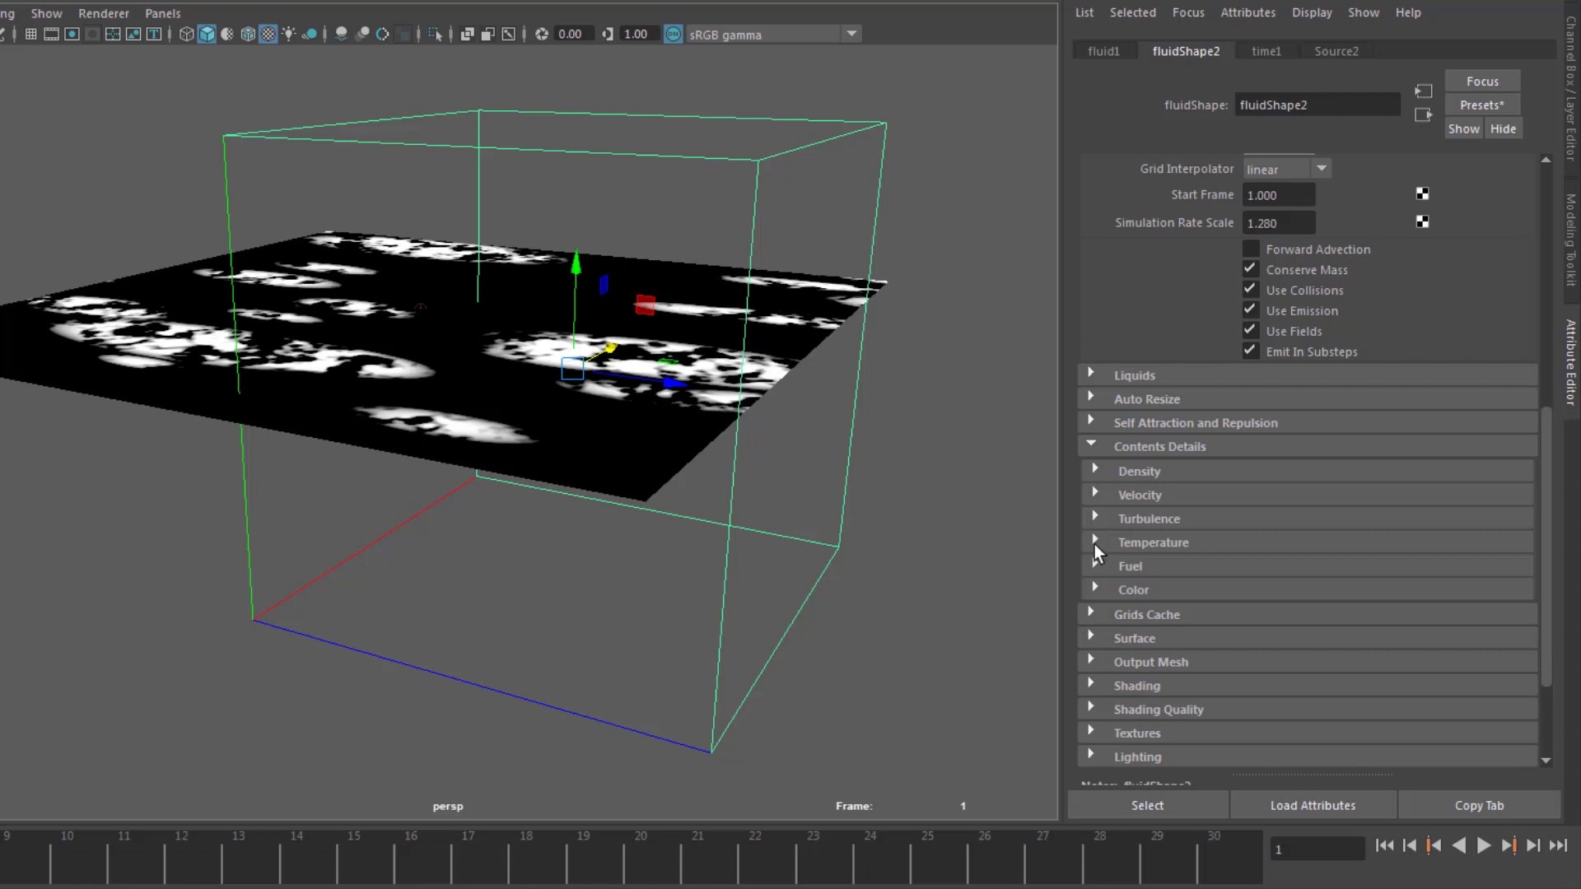
click(1095, 540)
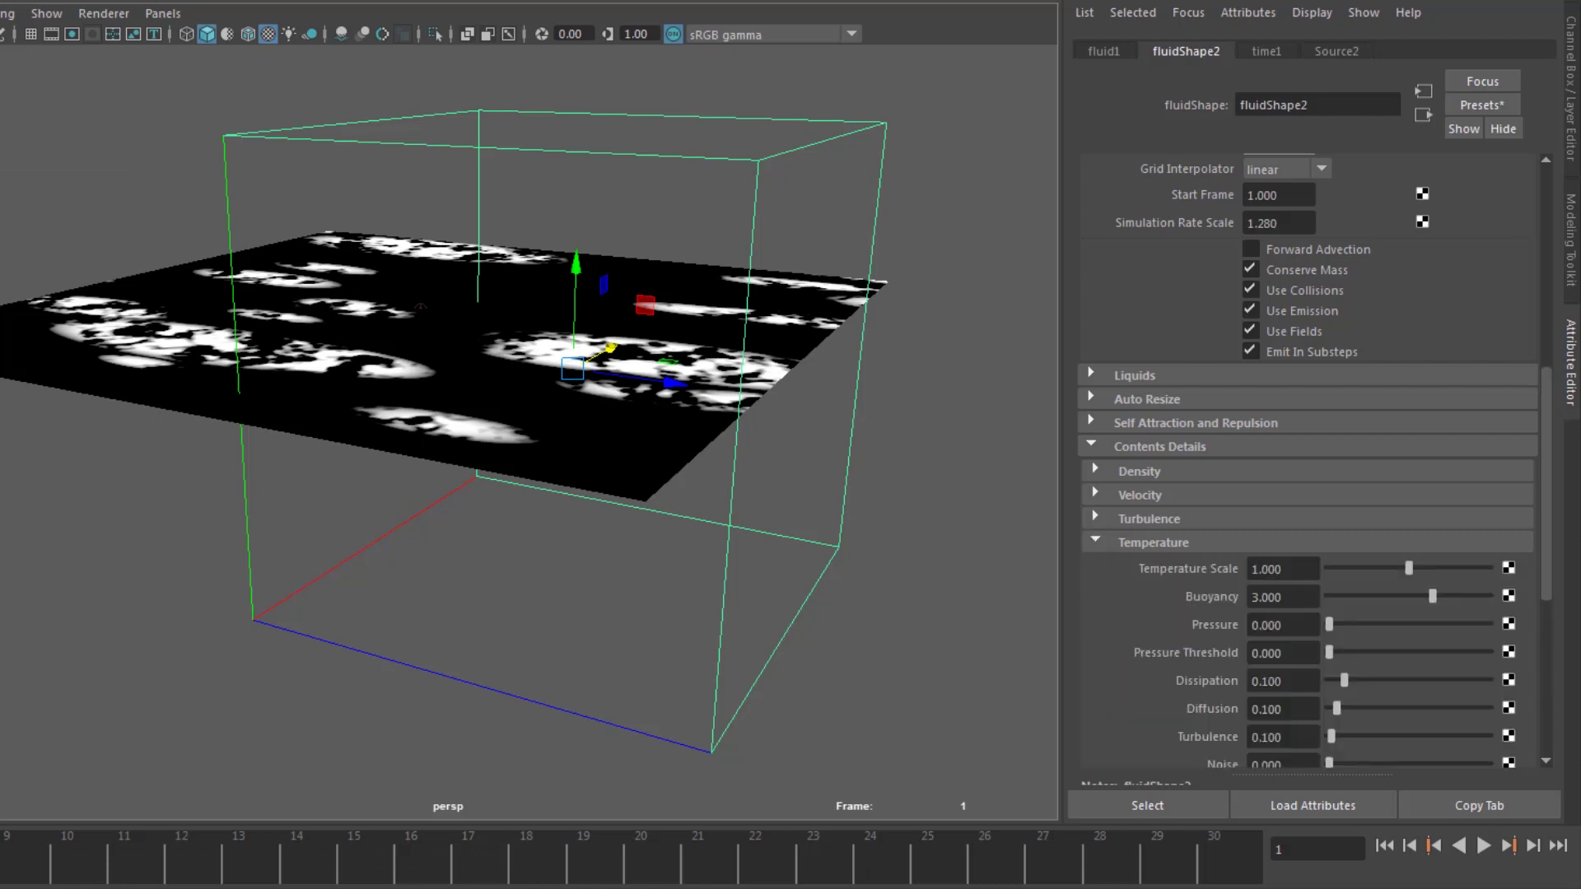
drag(1546, 536, 1554, 636)
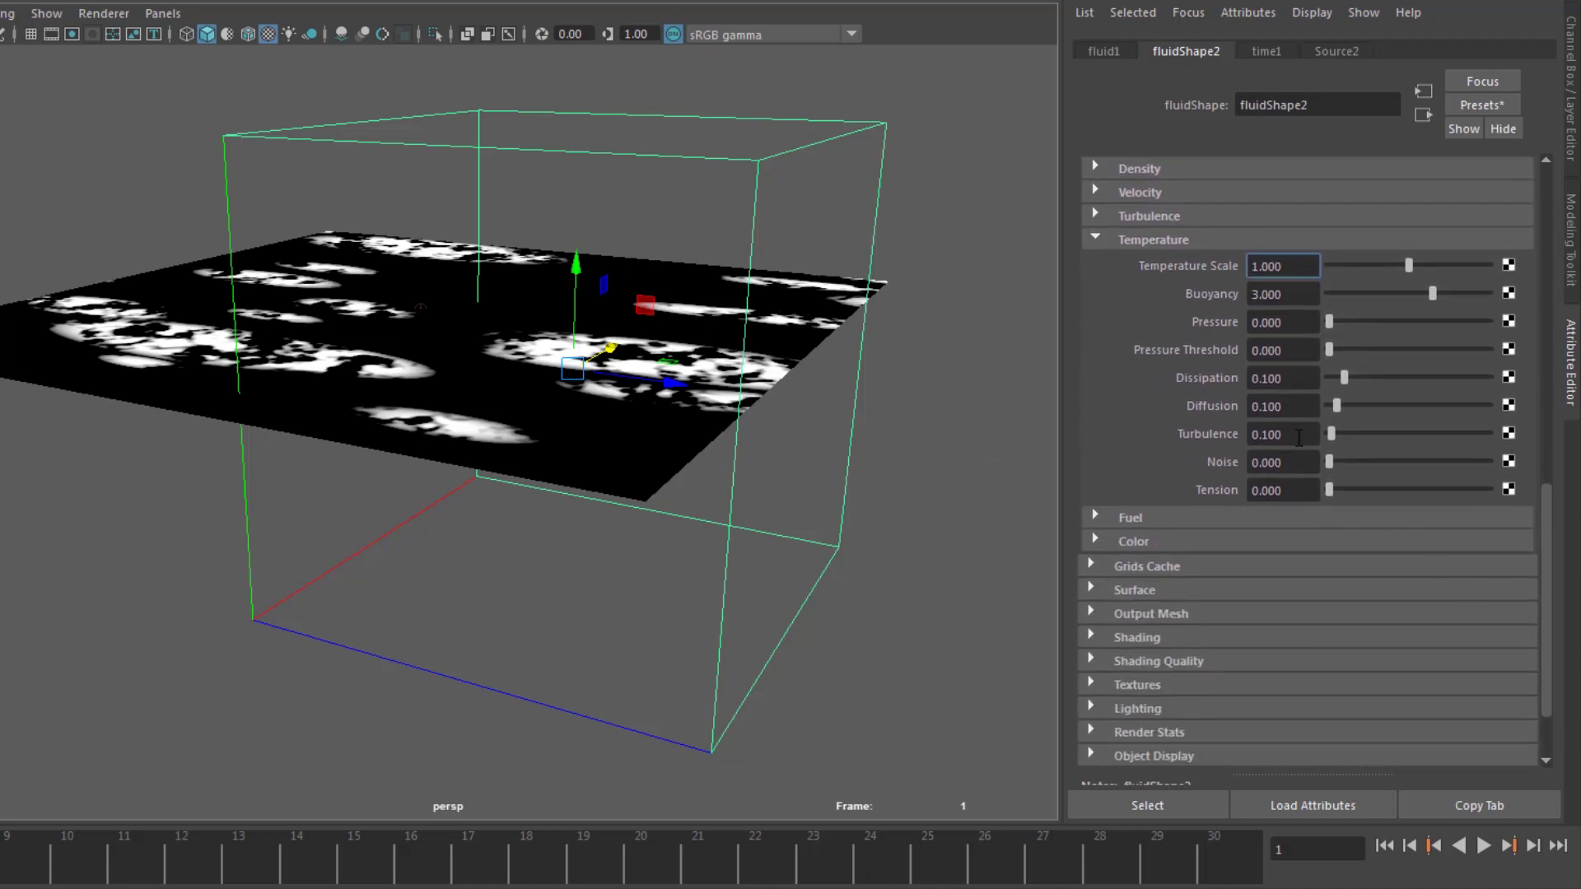
drag(1297, 435, 1219, 432)
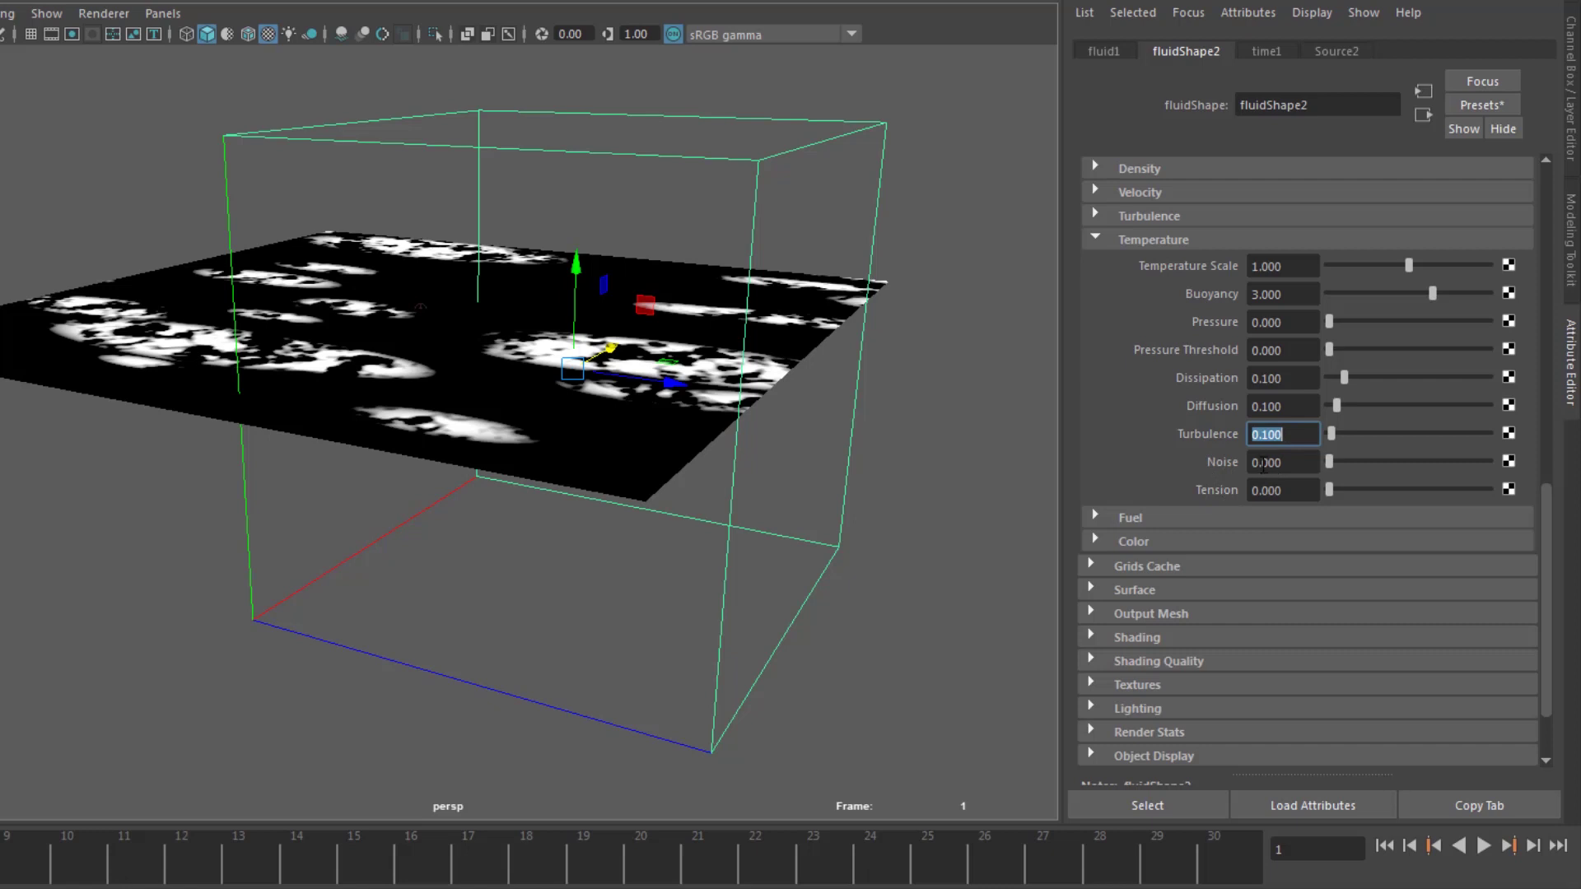
drag(1261, 463, 1303, 462)
text(1)
key(Return)
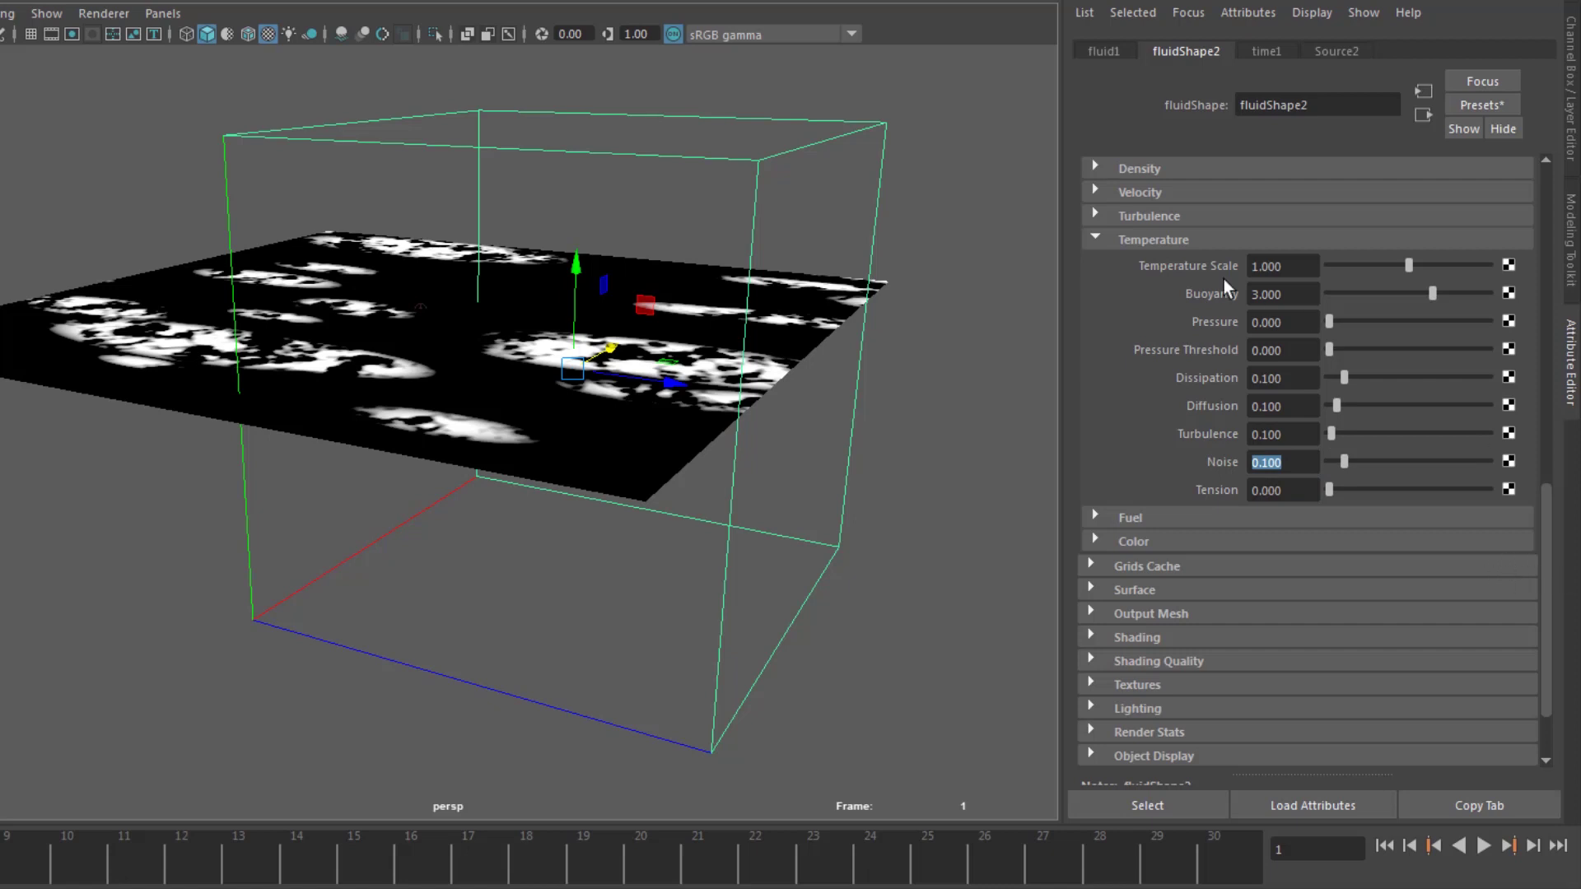
click(1164, 241)
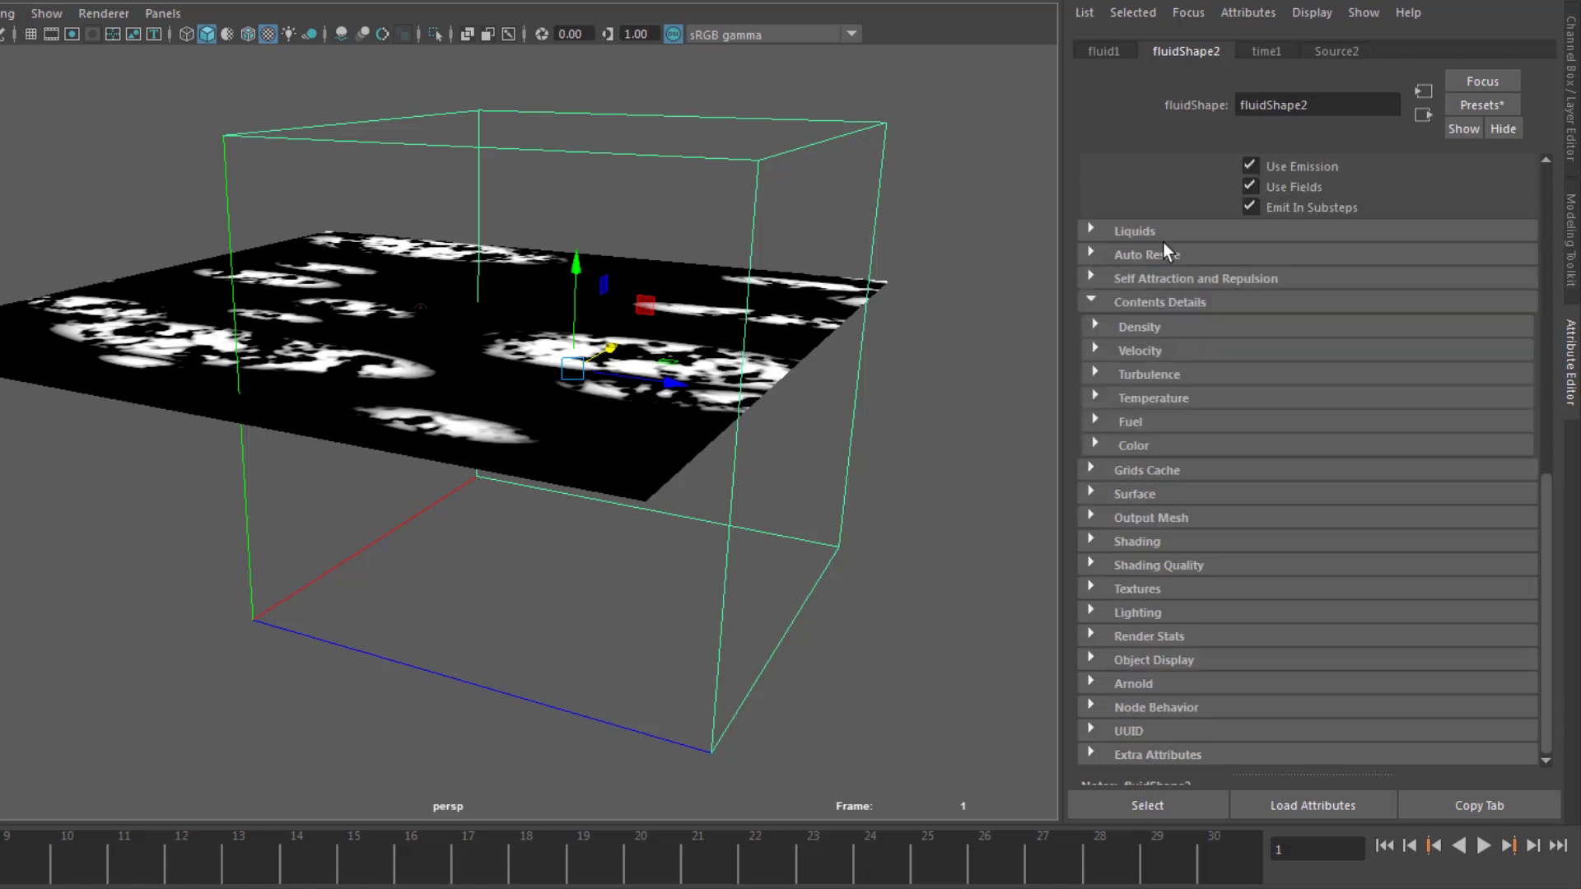
- Darken the fluid's shading Transparency to a colour value of 0.05
click(1093, 301)
scroll(1120, 317, up, 5)
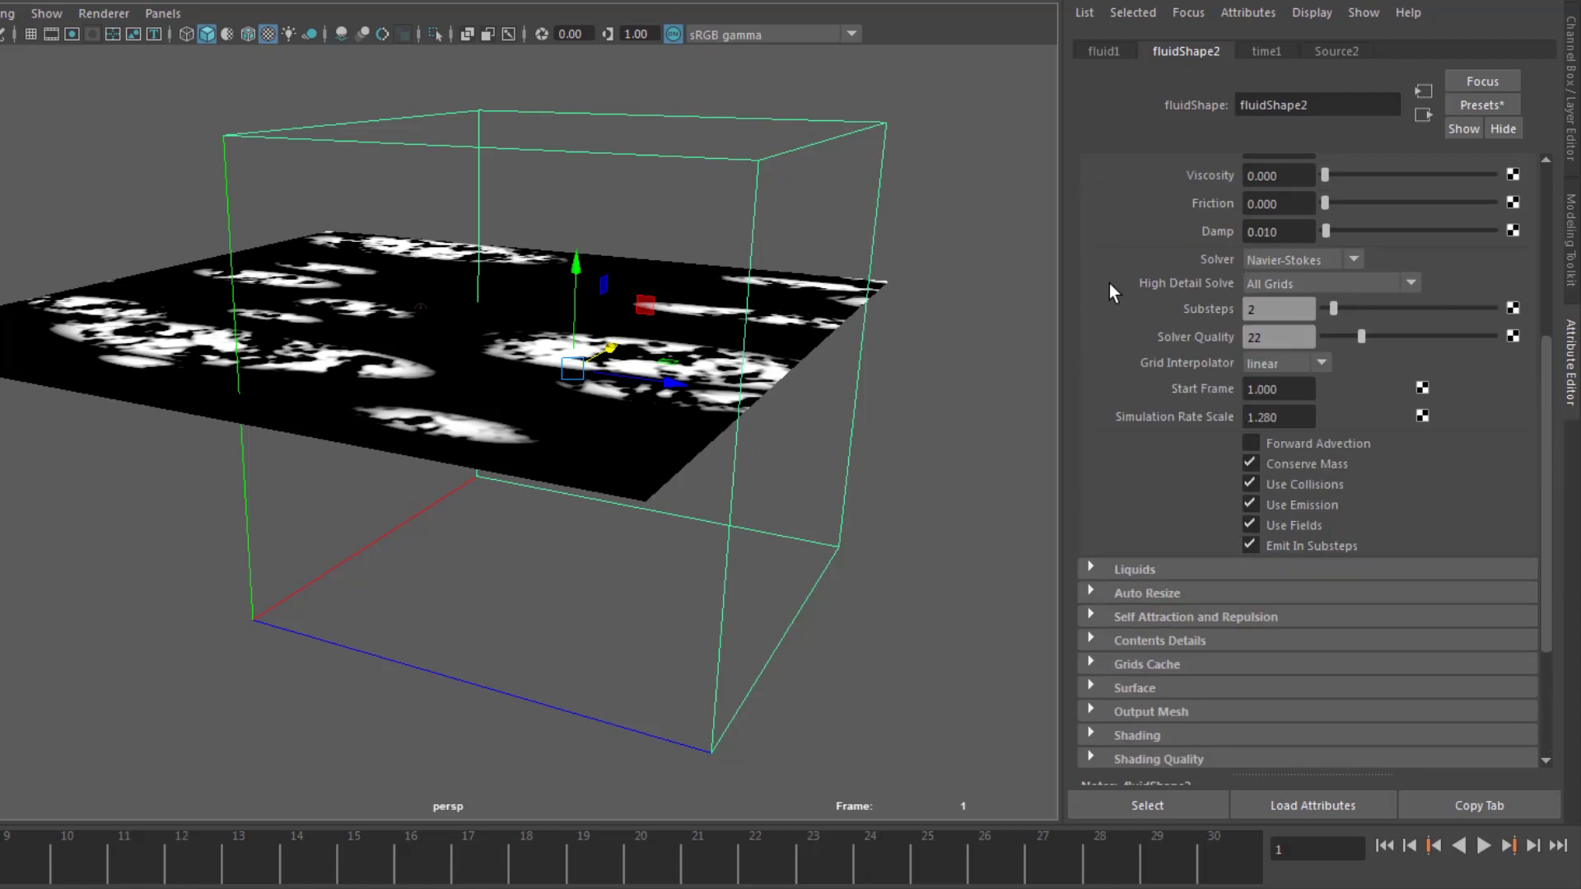
click(1096, 247)
scroll(1103, 291, up, 2)
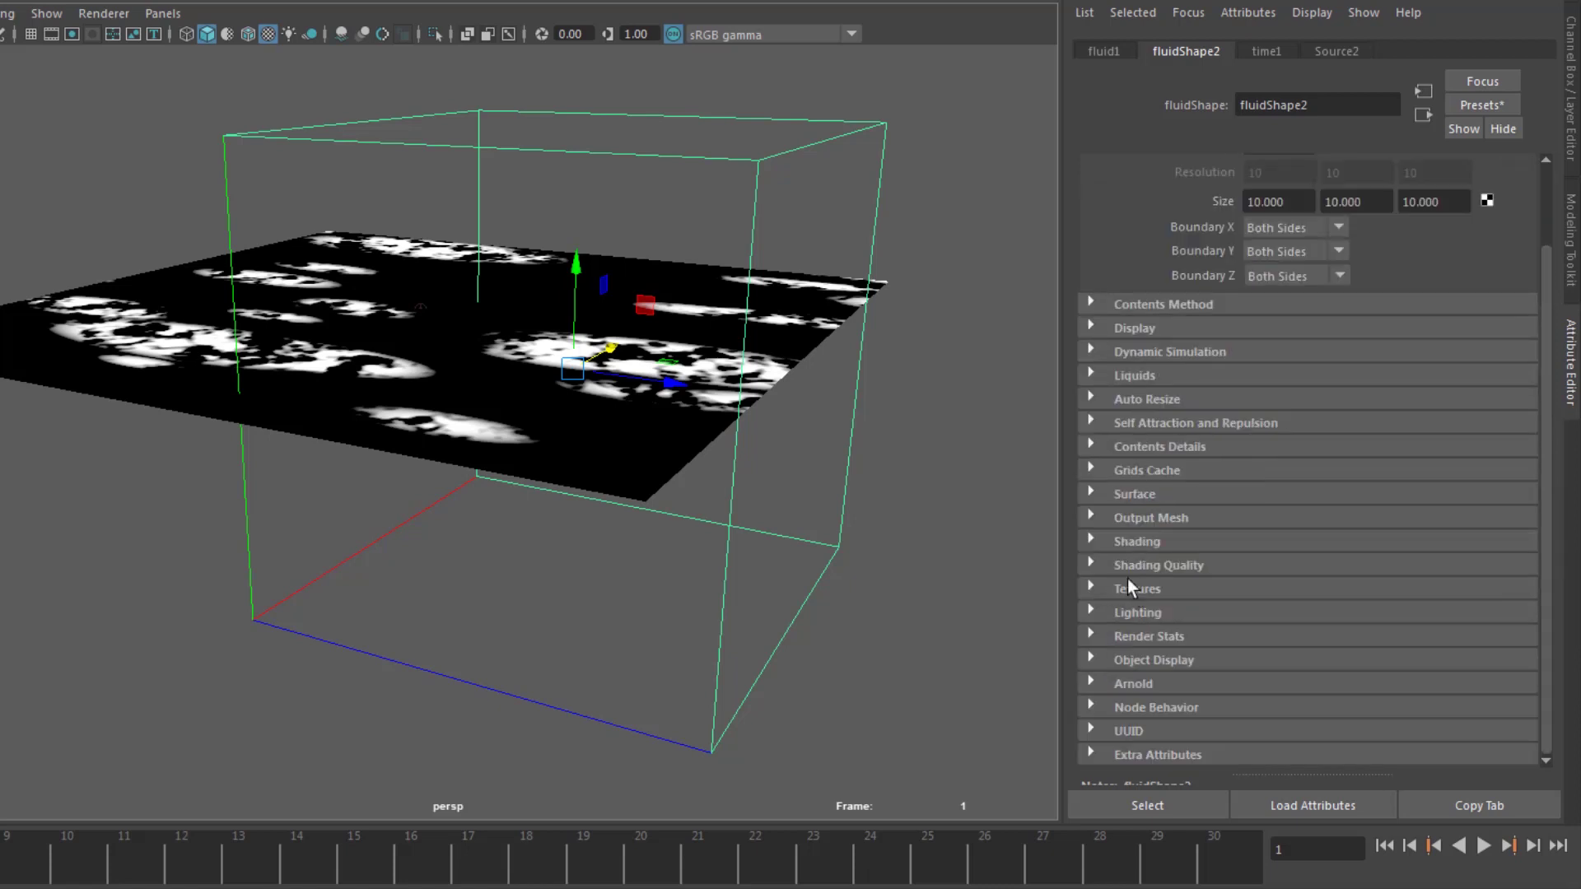
click(1112, 542)
drag(1547, 409, 1560, 575)
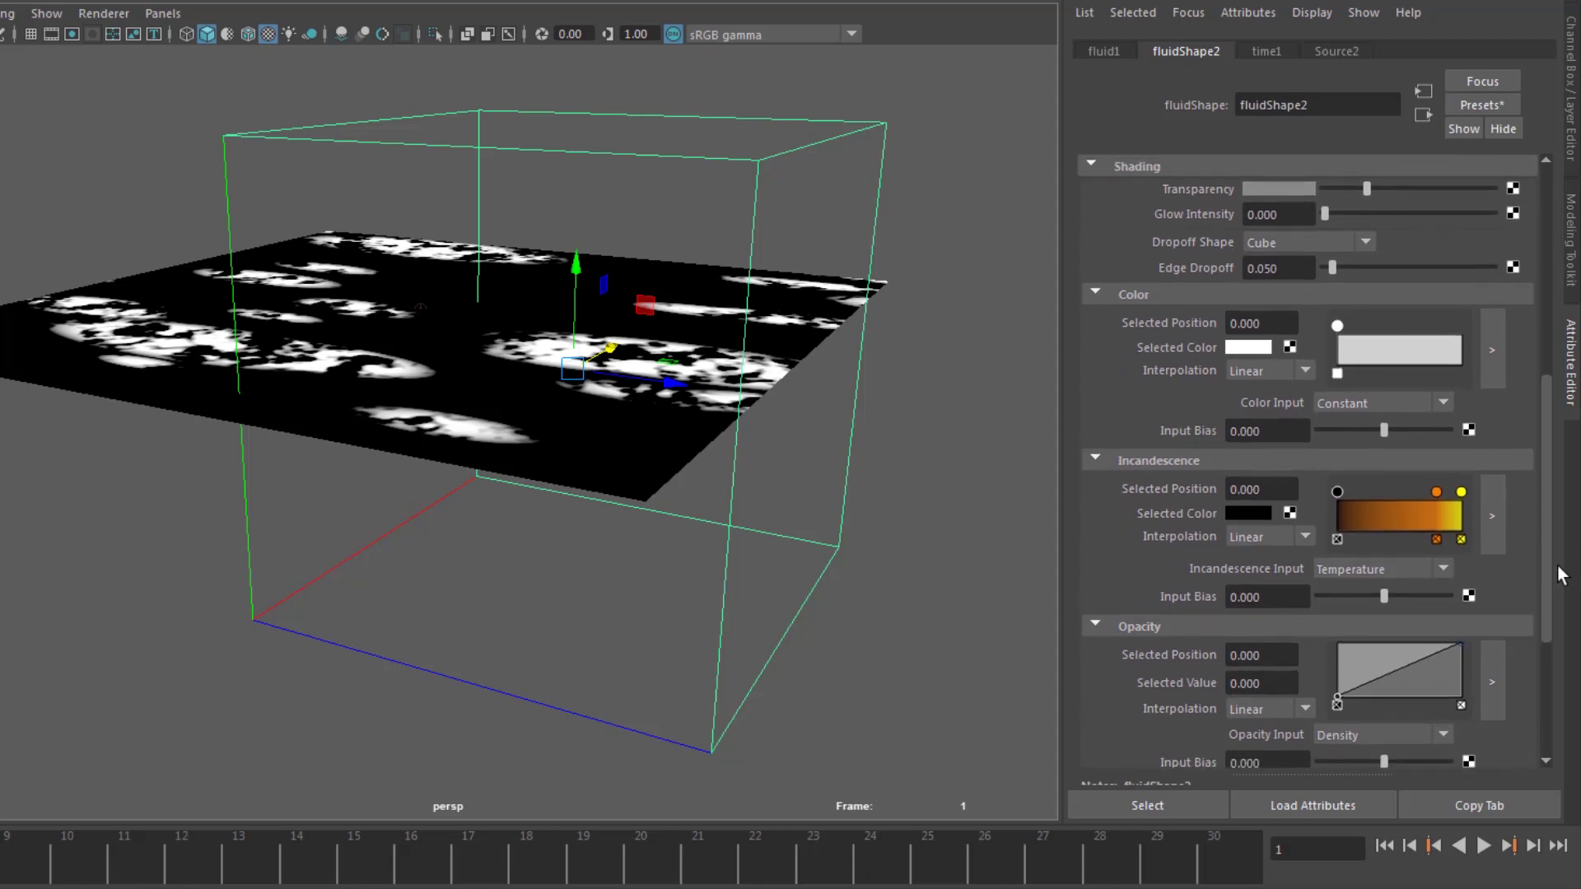
click(1278, 190)
click(1264, 188)
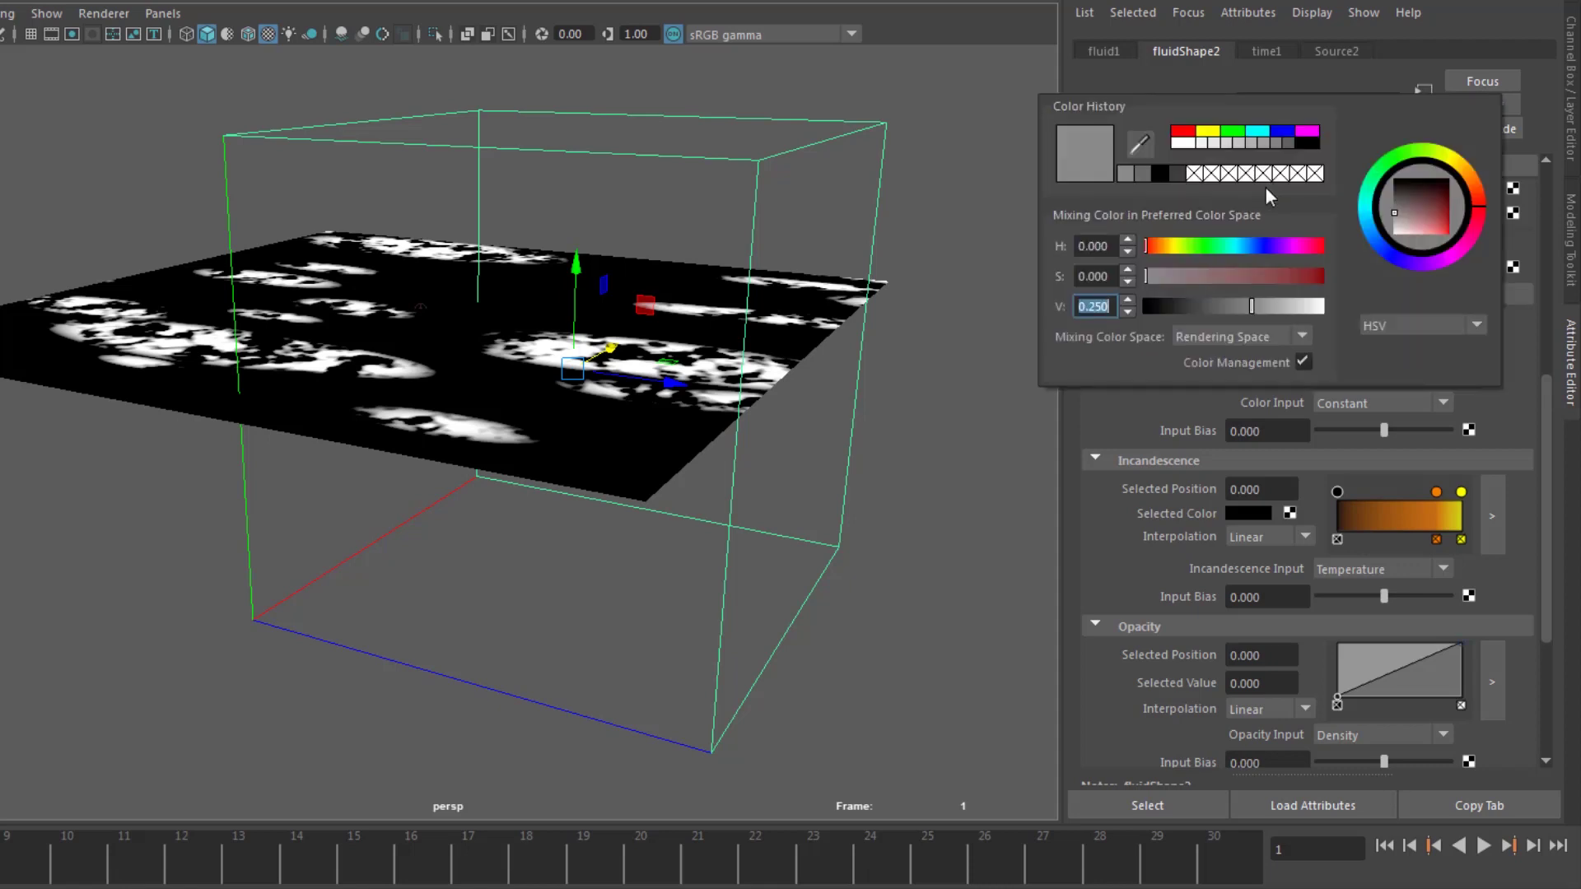
drag(1087, 307, 1114, 310)
text(05)
key(Return)
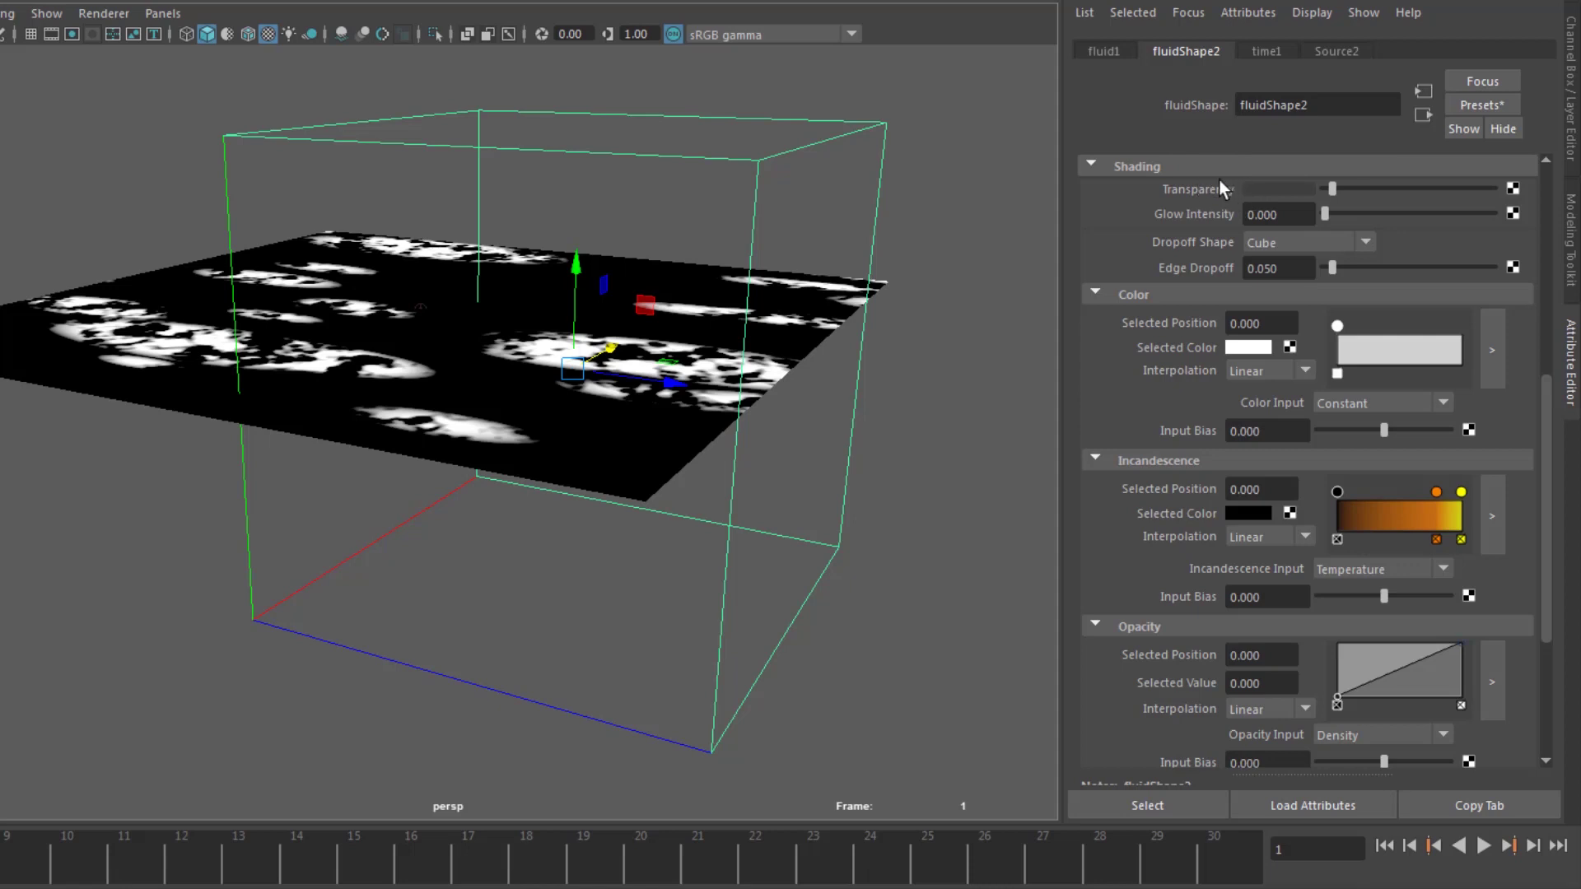
- Remove the orange marker from the fluid's incandescence ramp and recolour the yellow end marker grey with a value of 0.15
click(1491, 519)
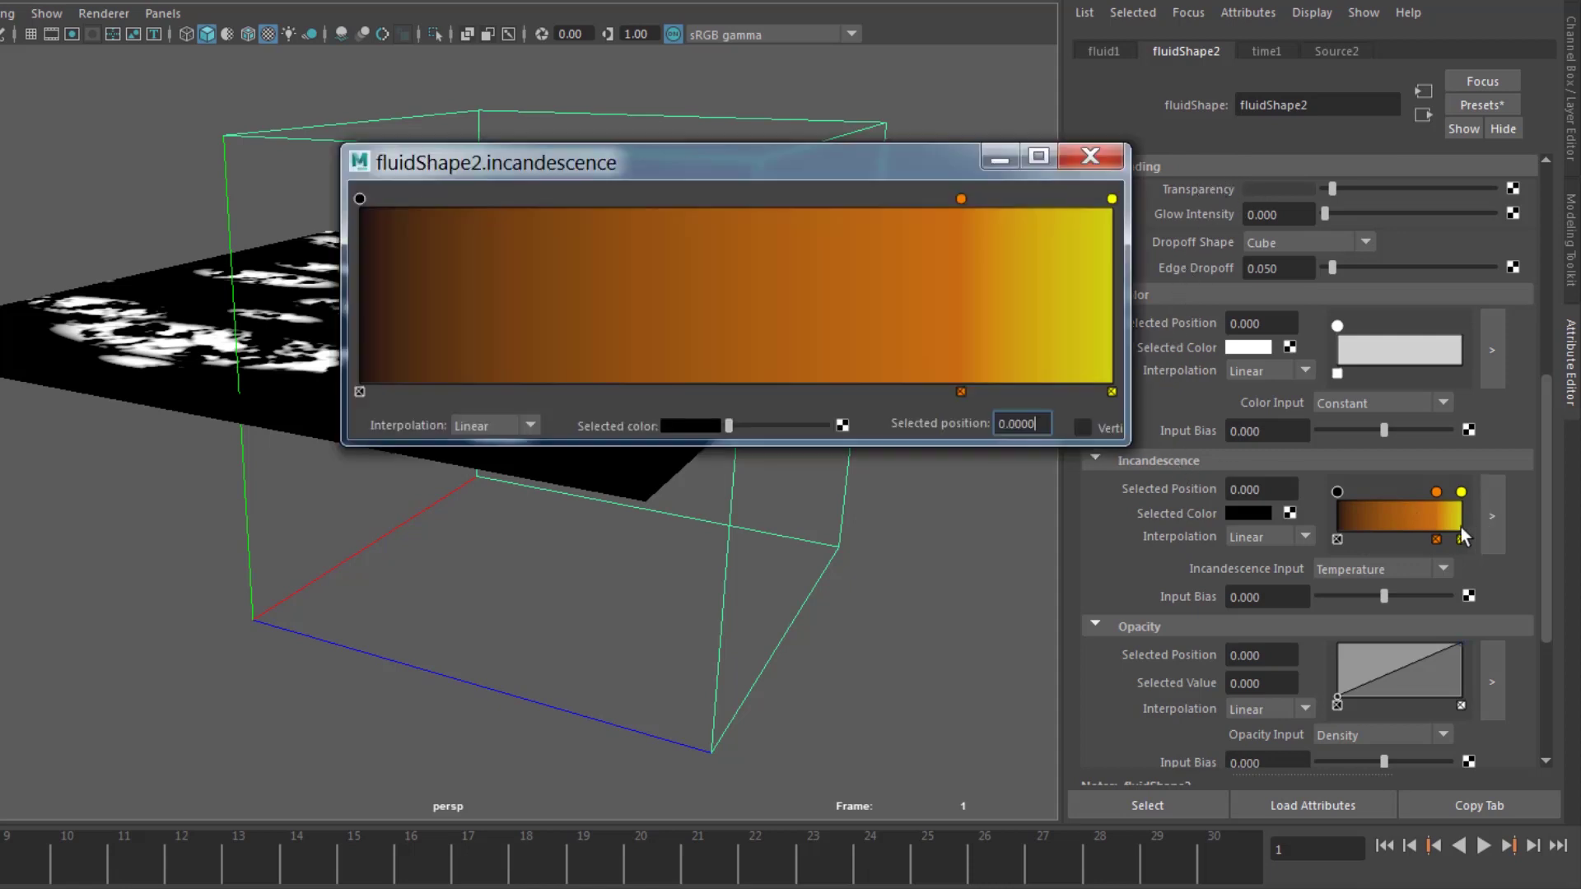
click(961, 391)
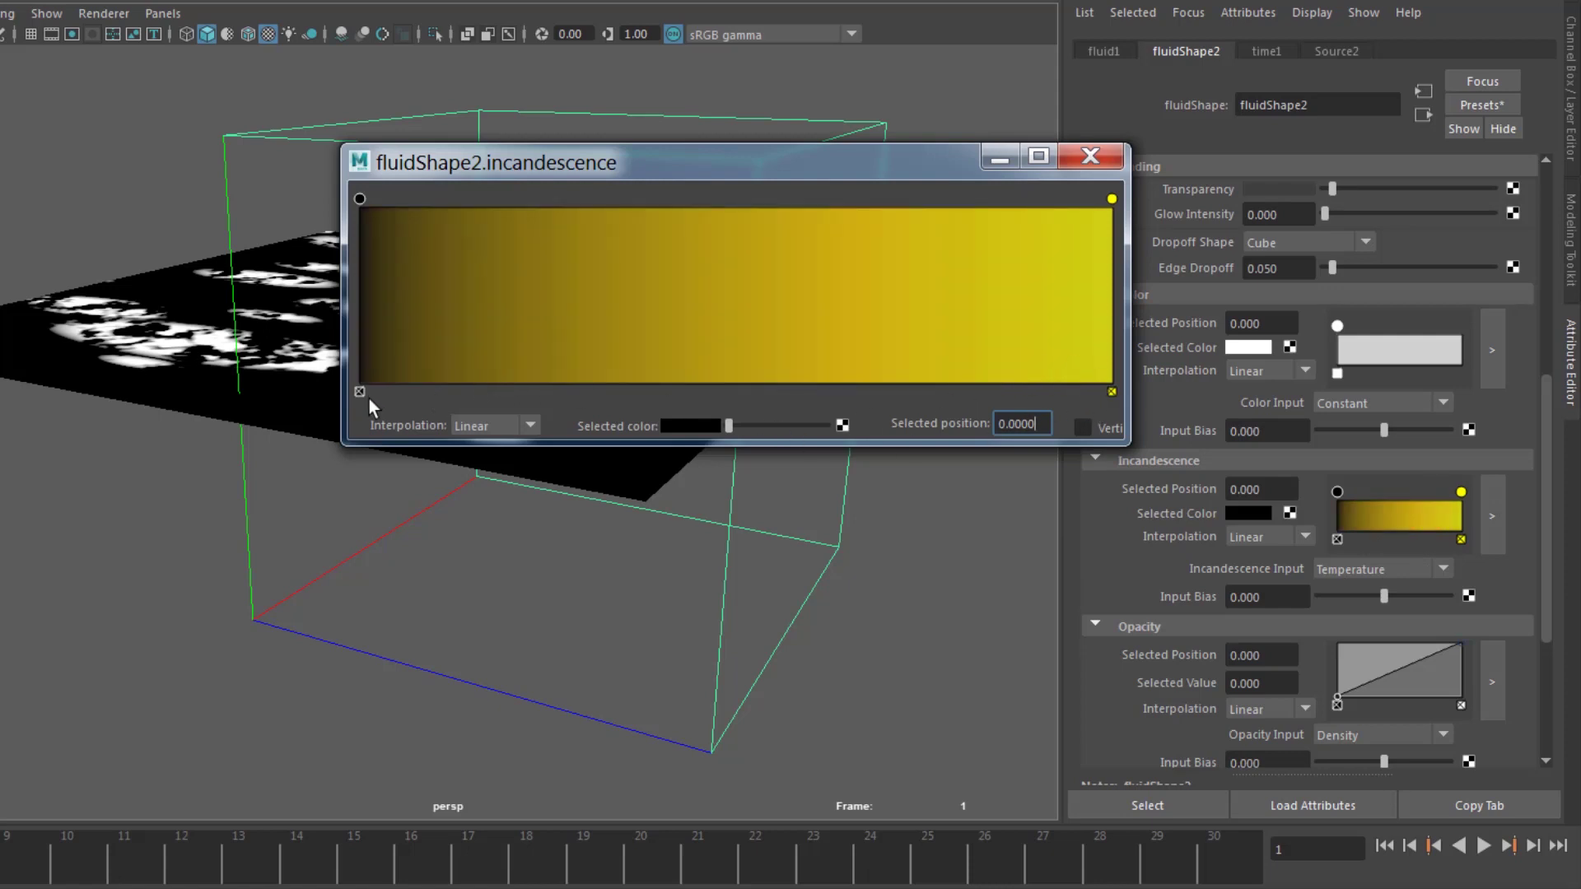
click(1112, 199)
click(694, 427)
click(695, 430)
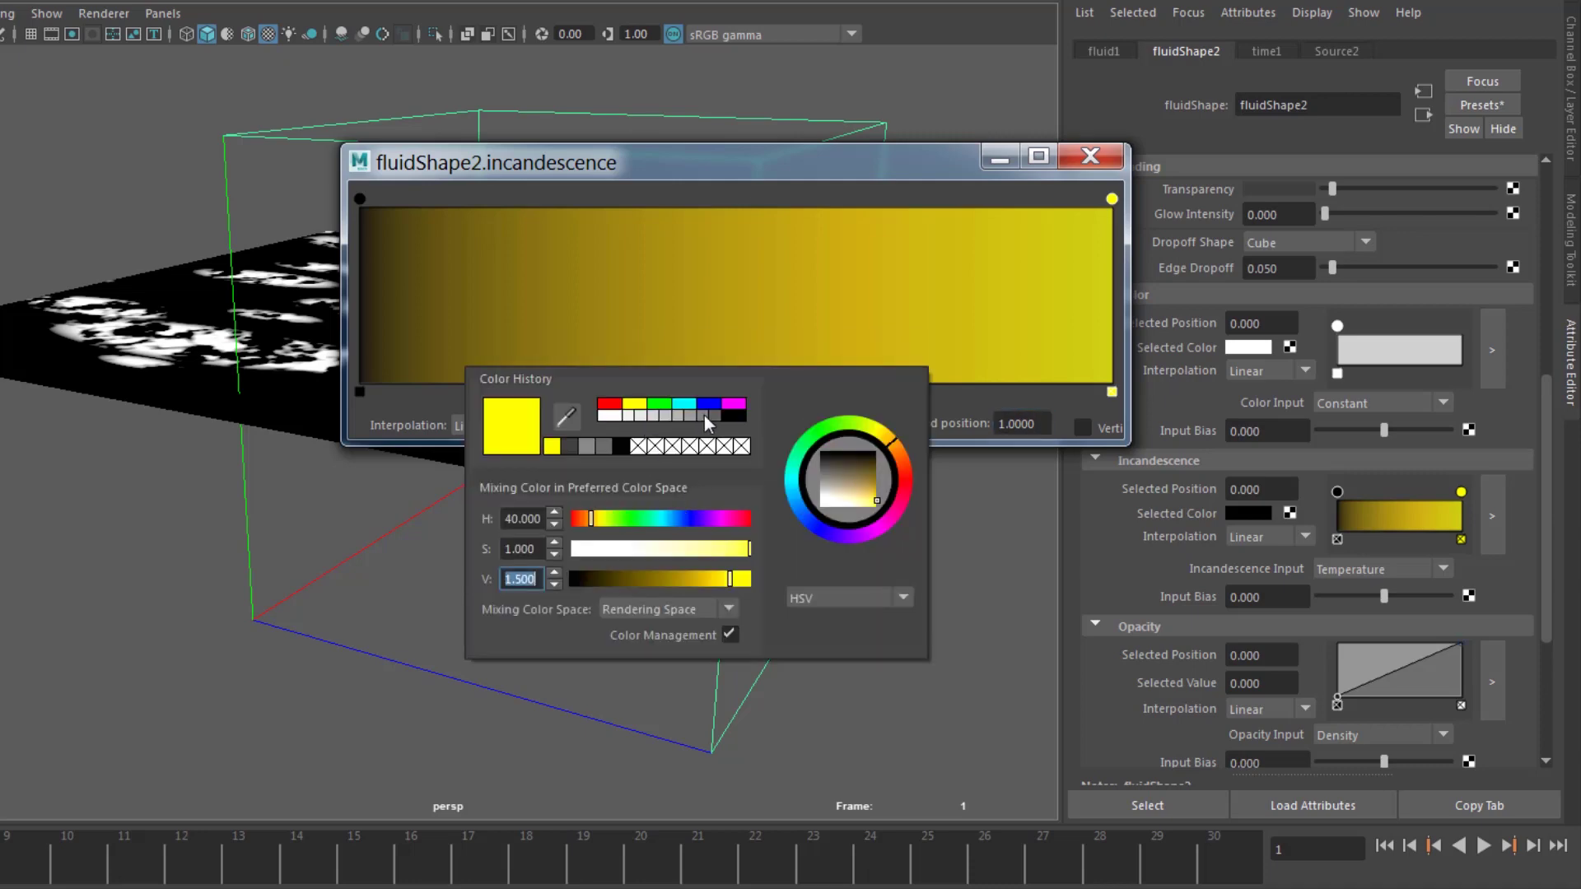
click(704, 415)
double_click(521, 574)
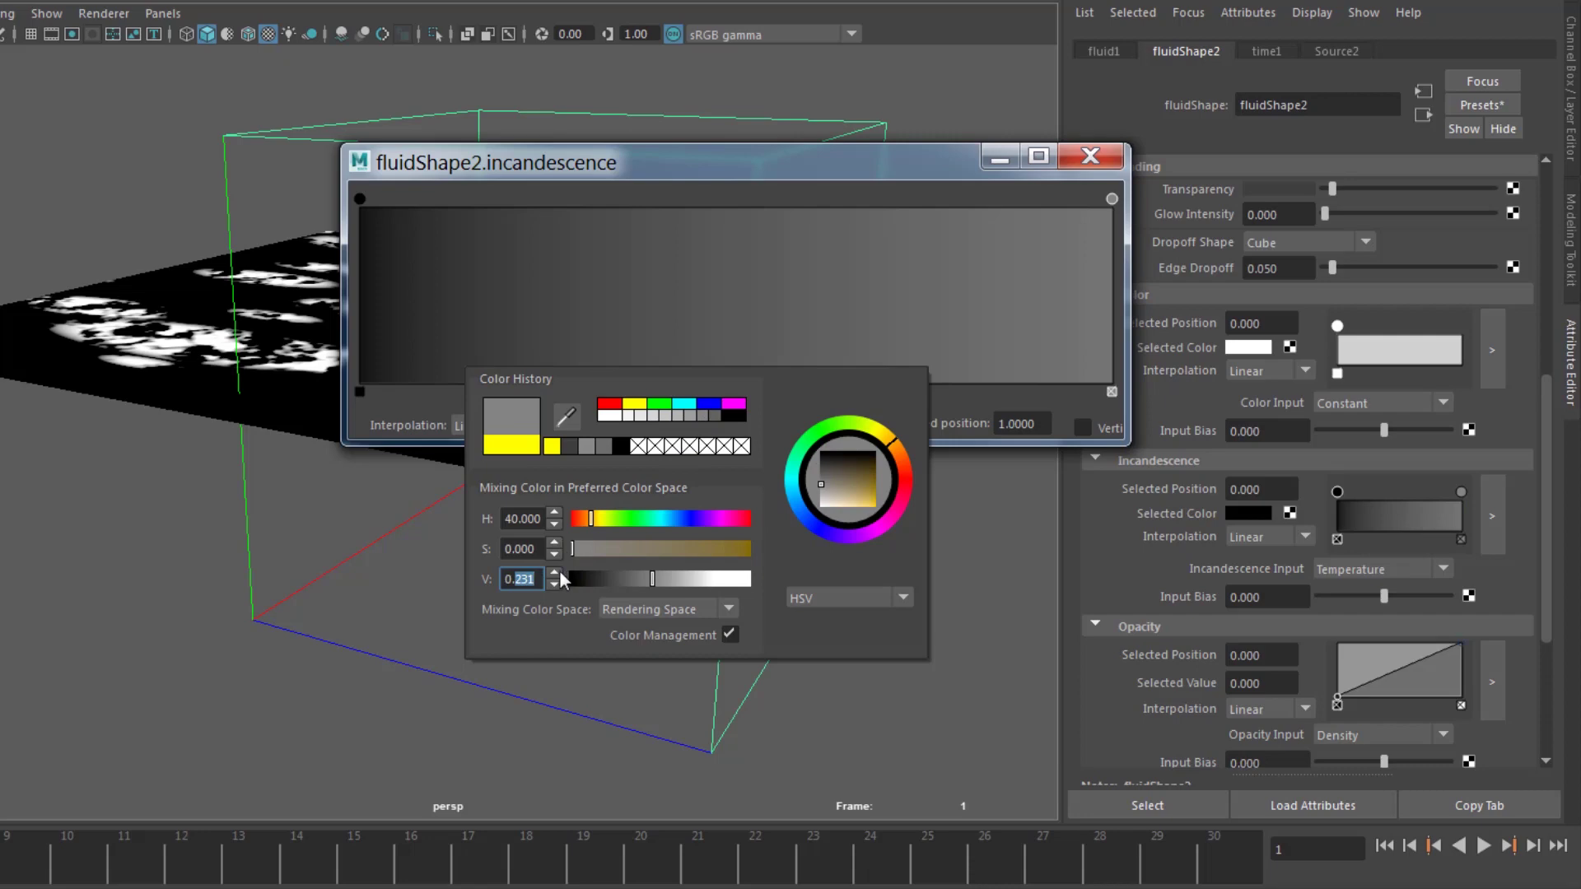
text(15)
key(Return)
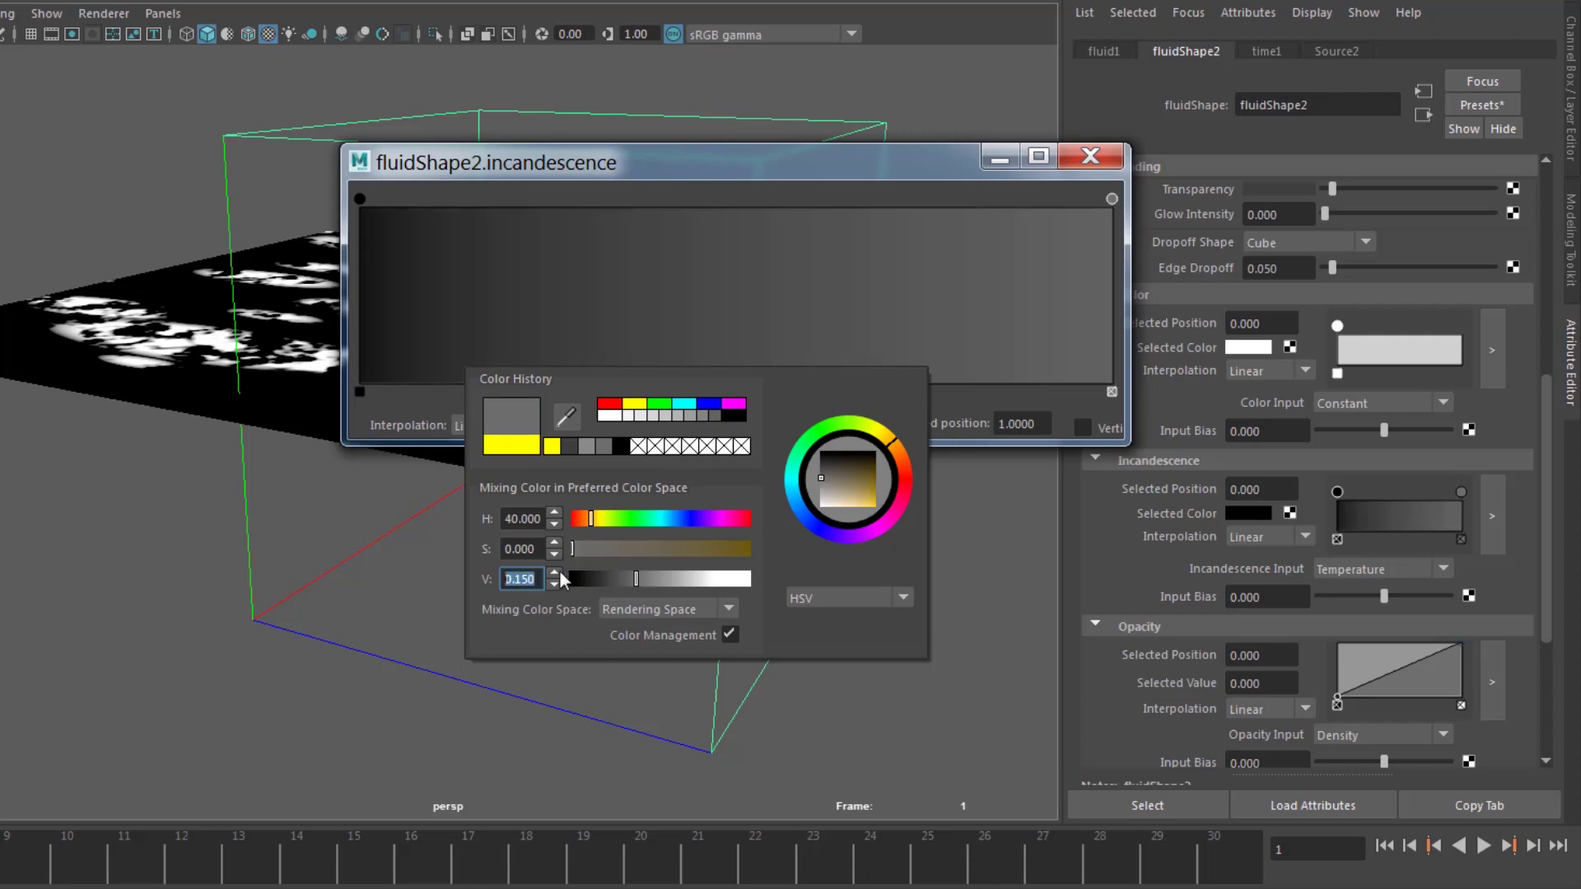
- Change the incandescence ramp's black start marker to grey with a value of 0.15 and close the ramp editor
click(360, 198)
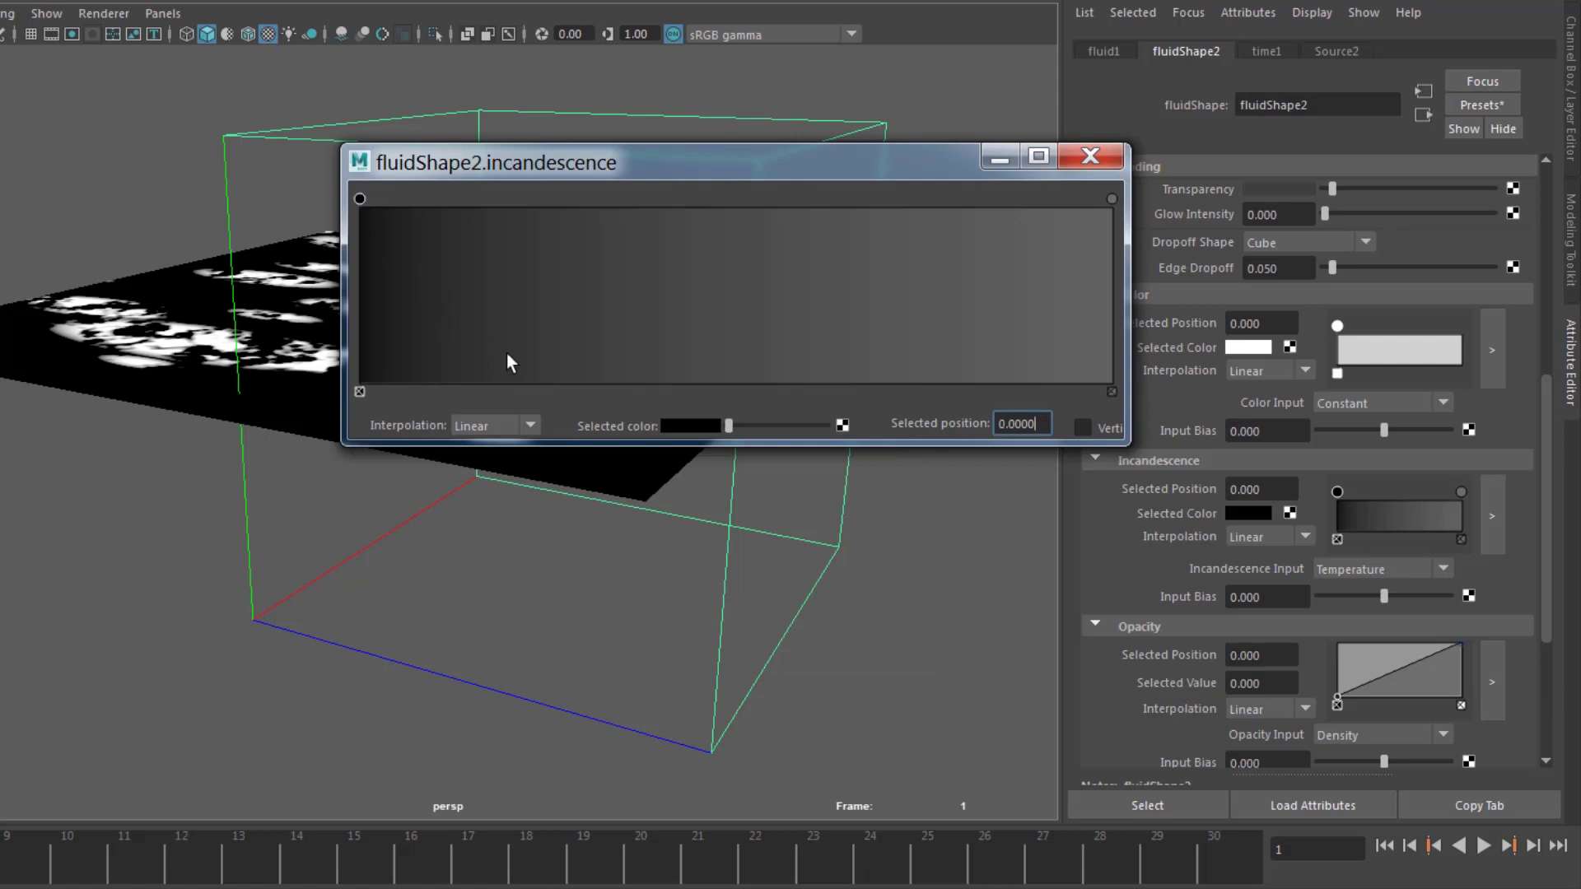
click(684, 420)
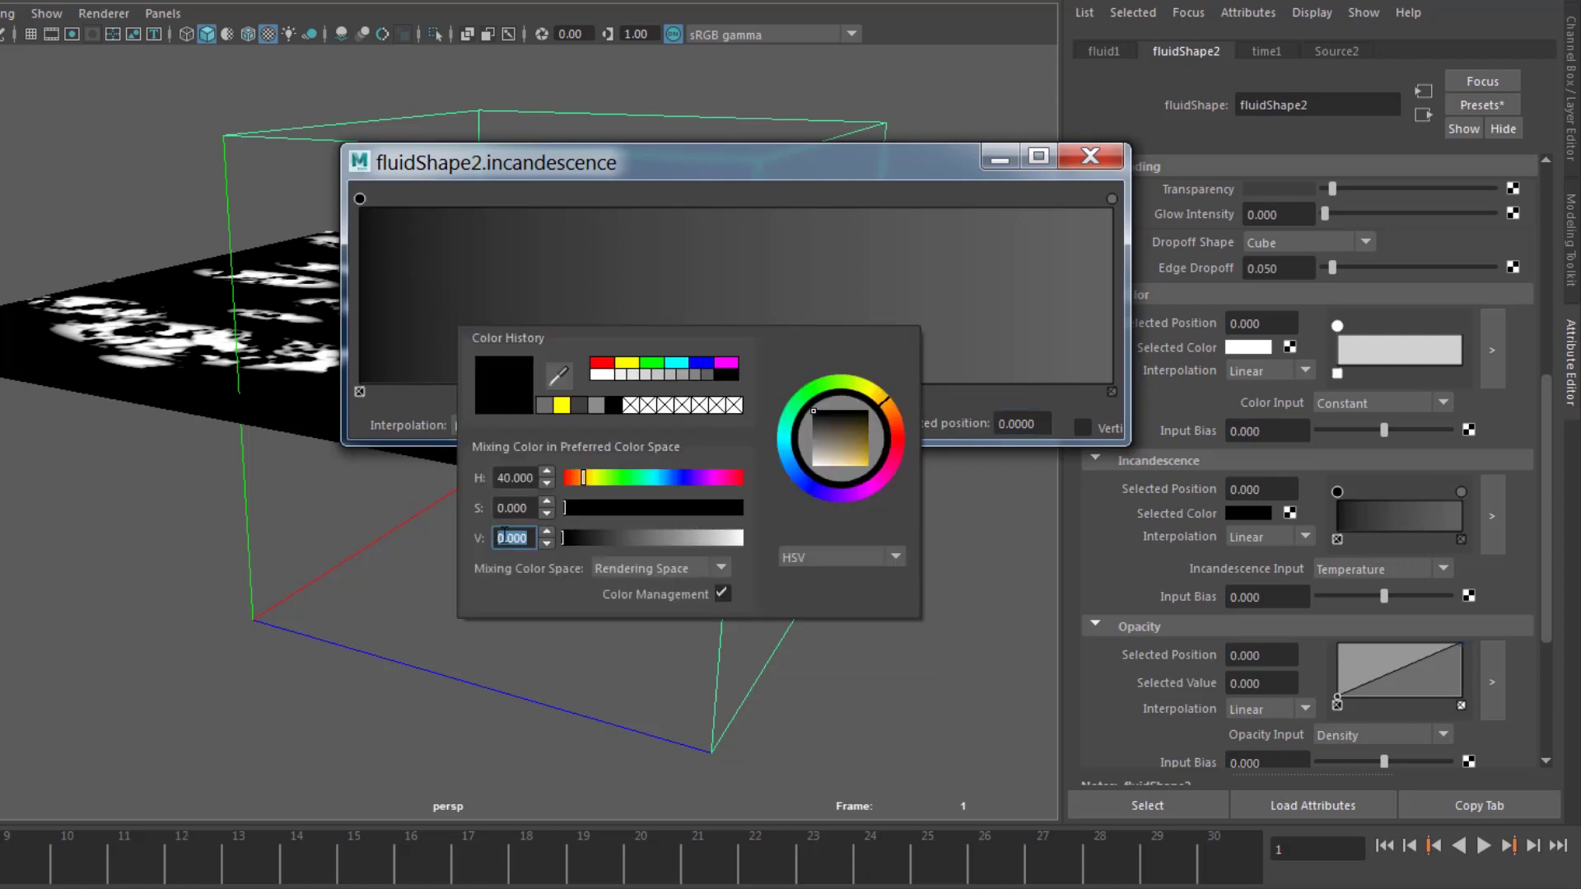
drag(504, 538, 578, 543)
text(150)
key(Return)
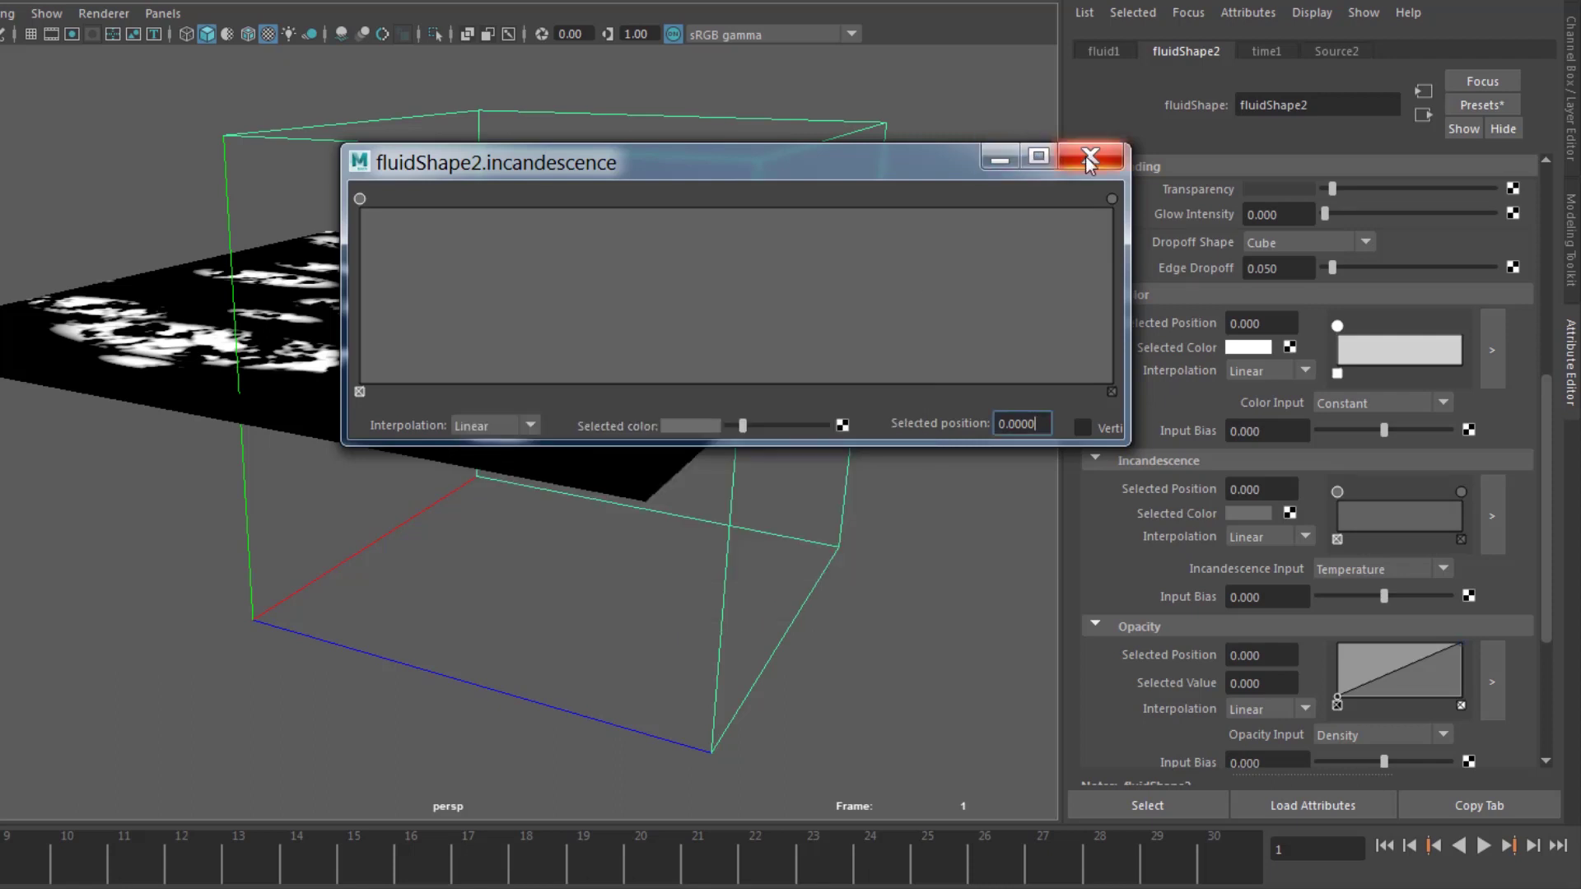
click(1088, 158)
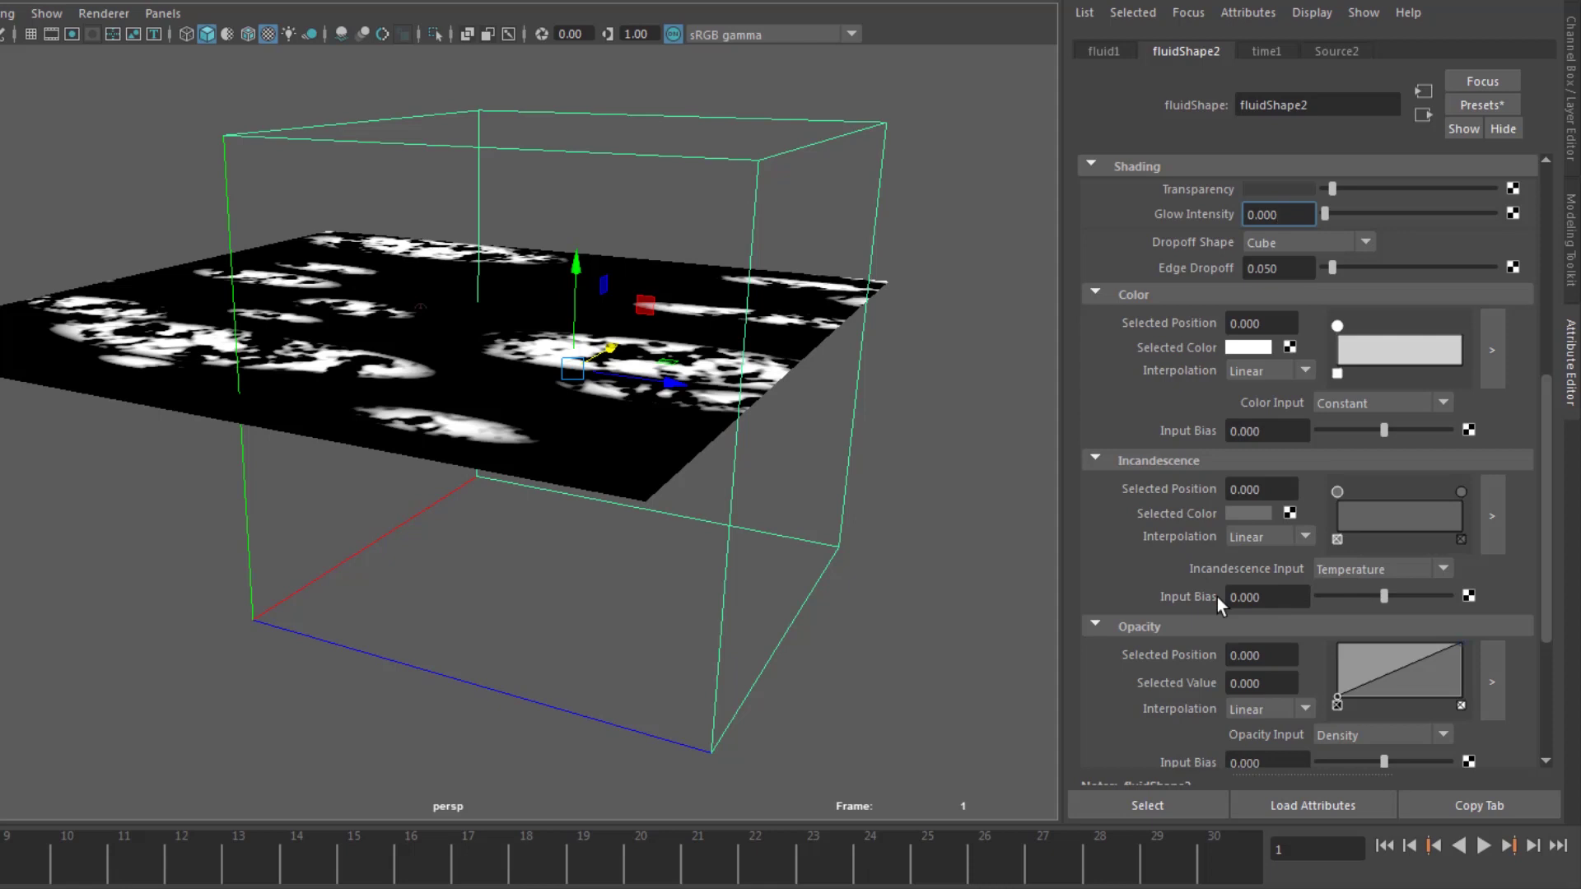
- Set the Quality in the fluid's shading quality settings to 2
click(1131, 628)
scroll(1132, 625, down, 3)
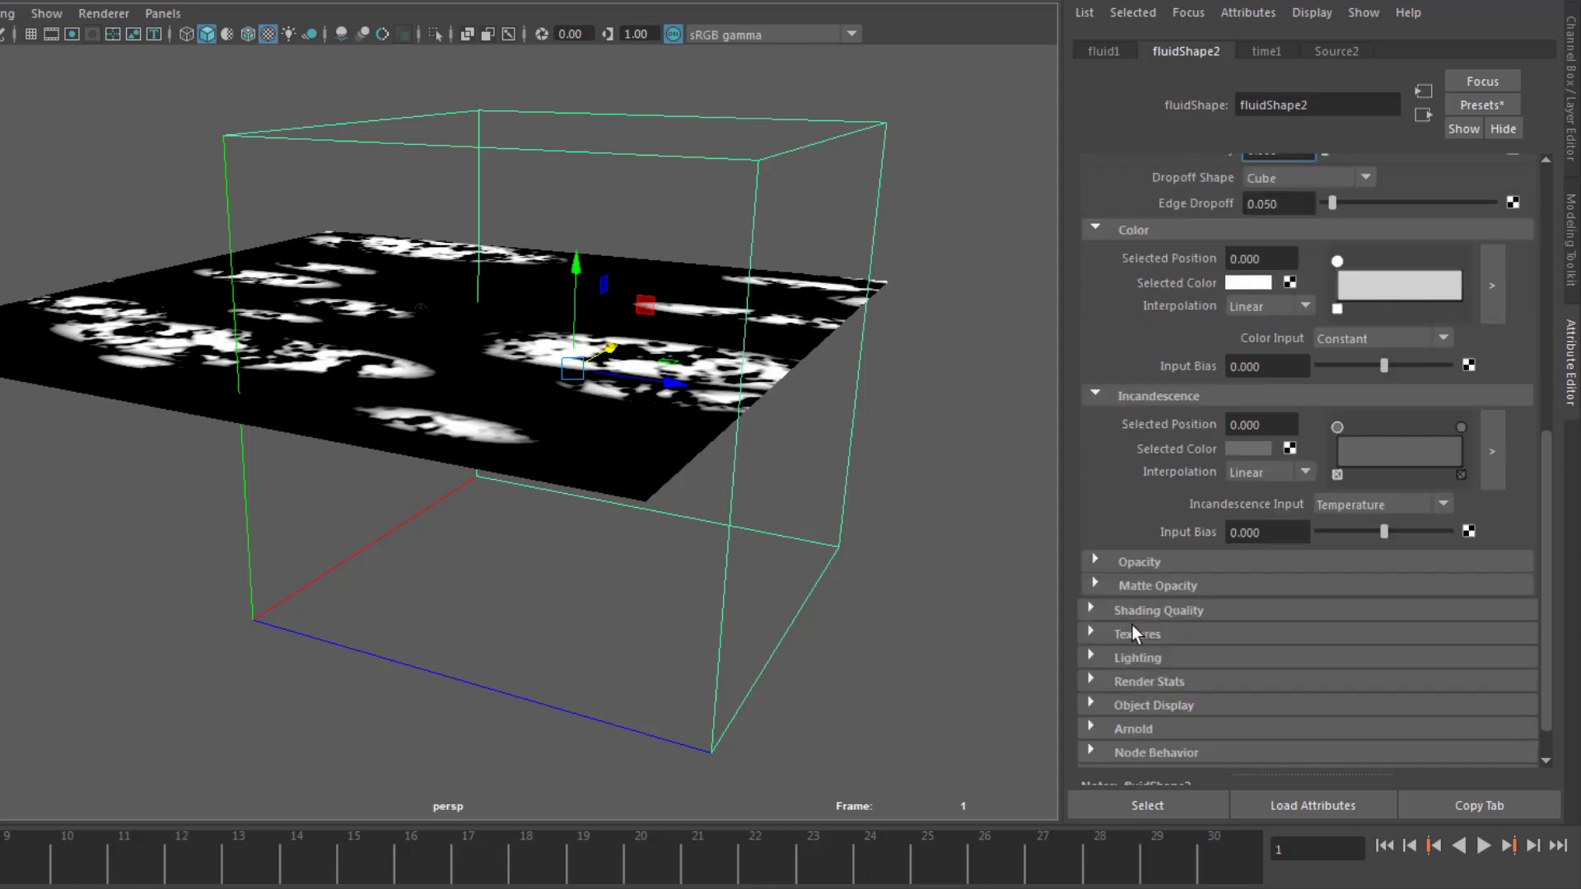
scroll(1131, 625, down, 1)
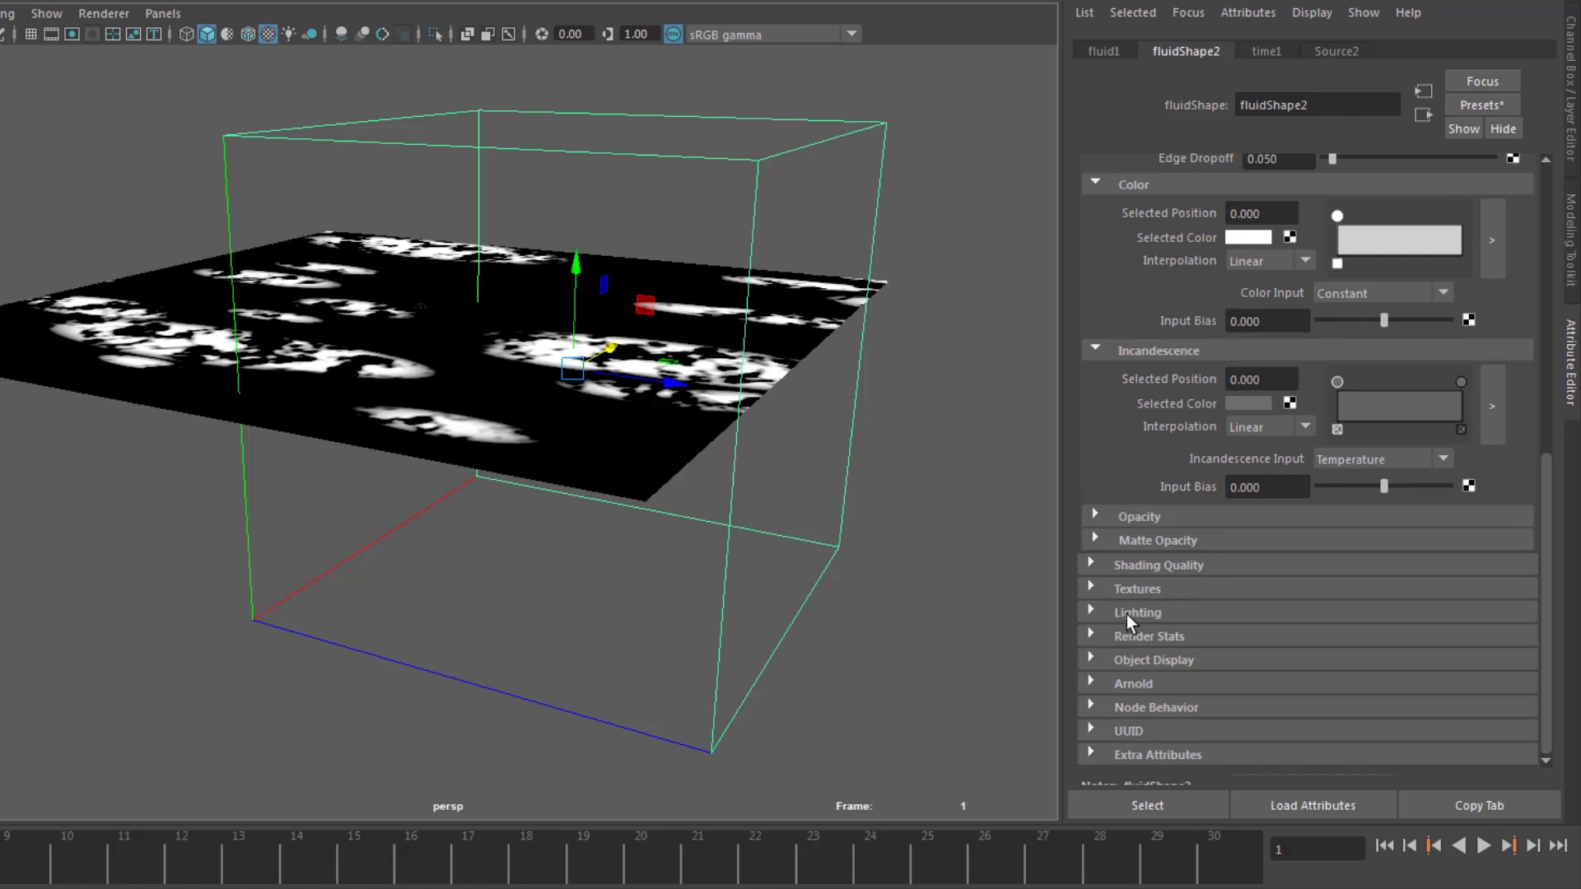
click(1120, 590)
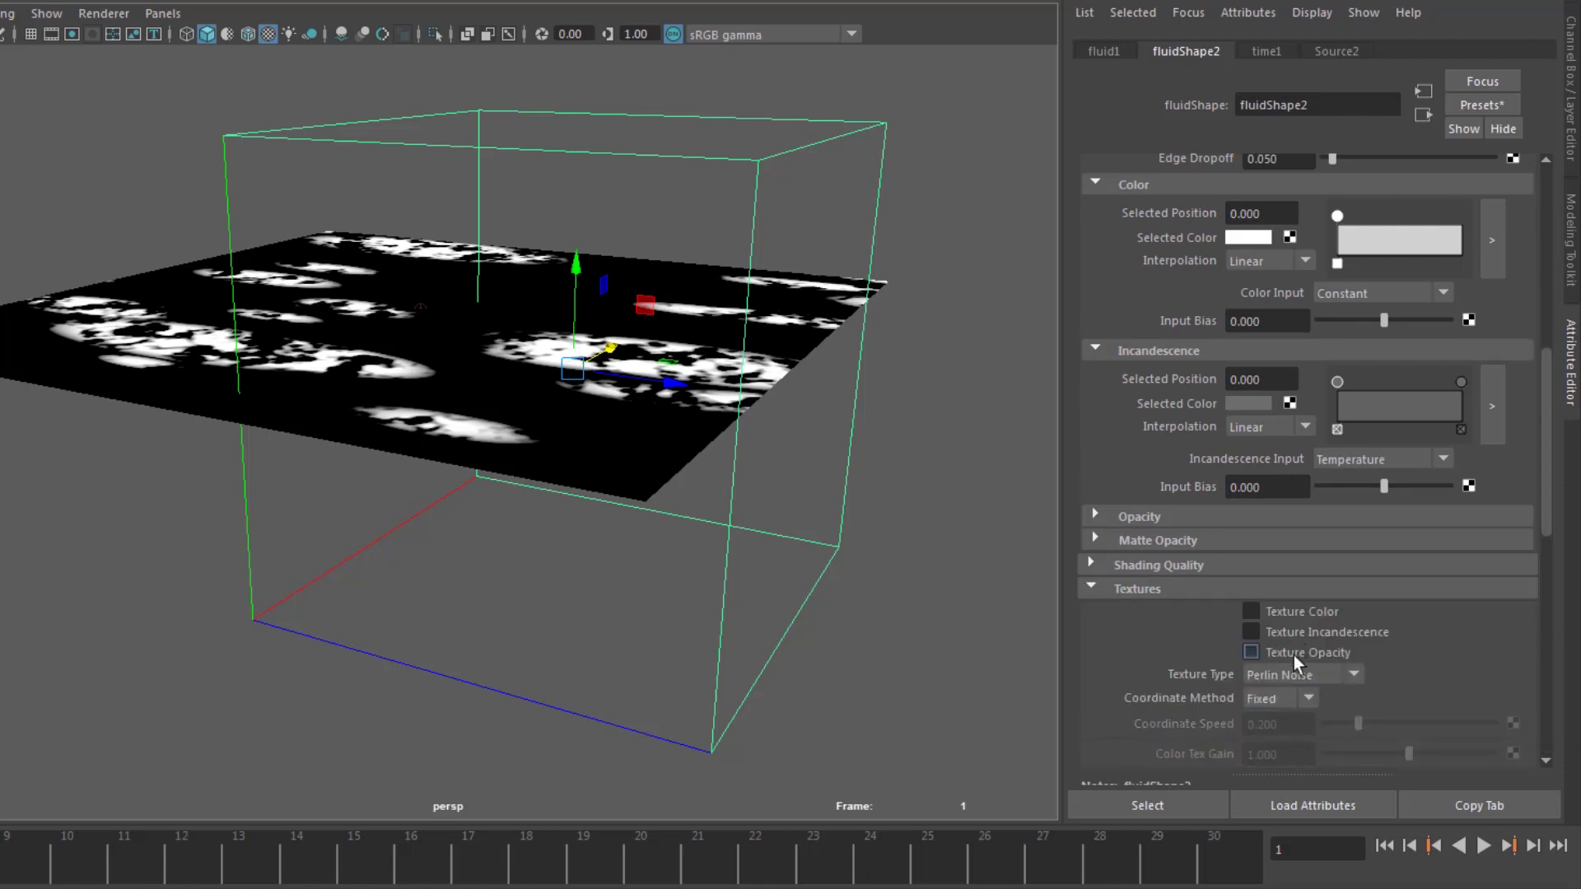
click(1091, 586)
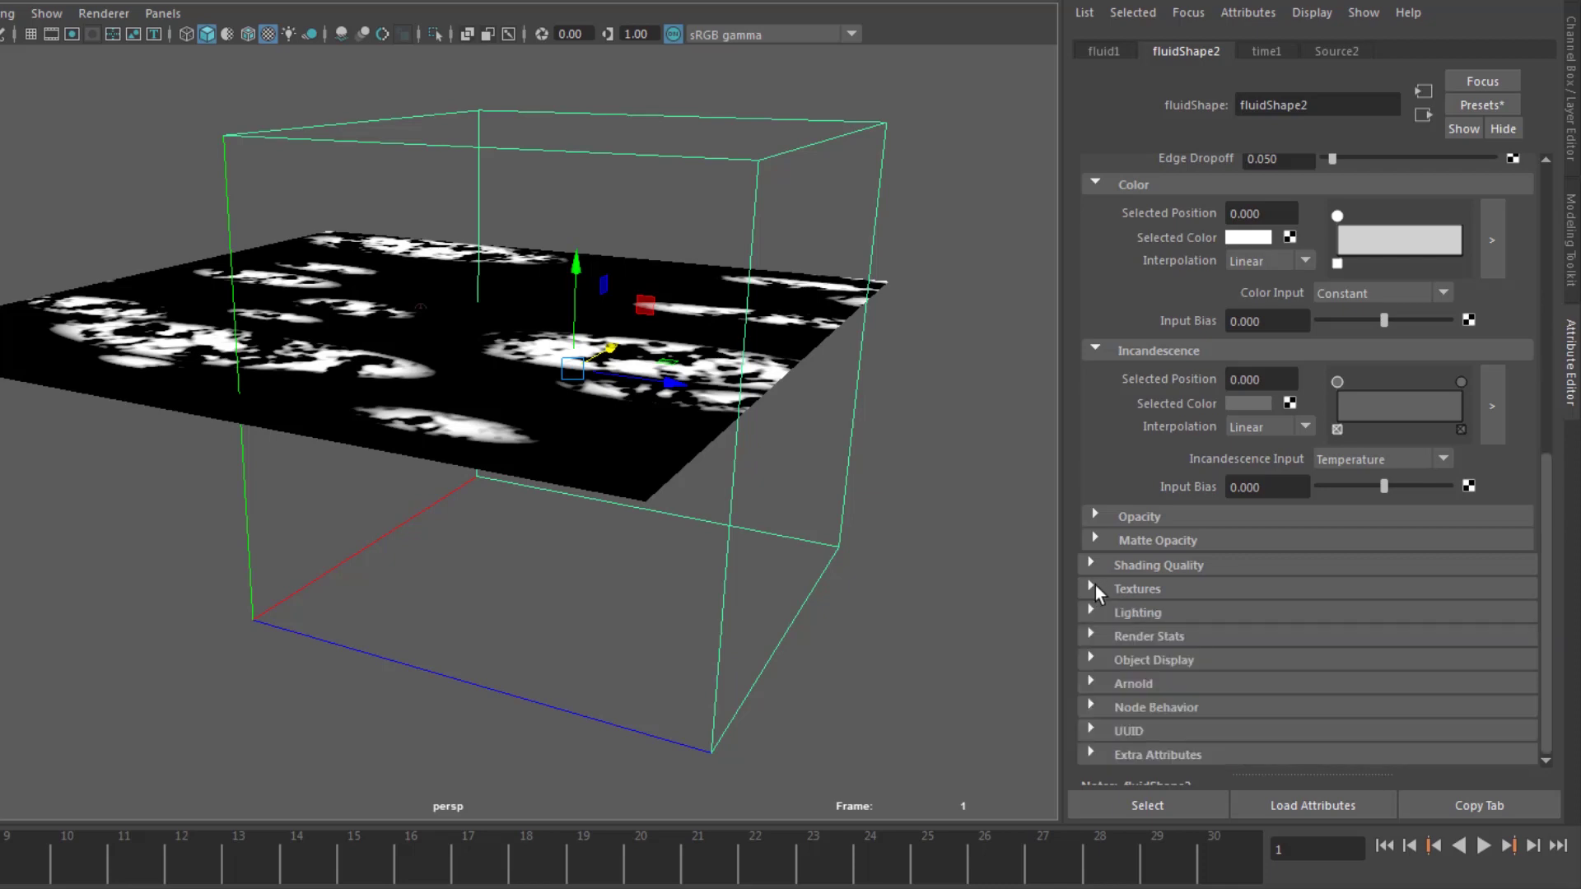
click(1099, 560)
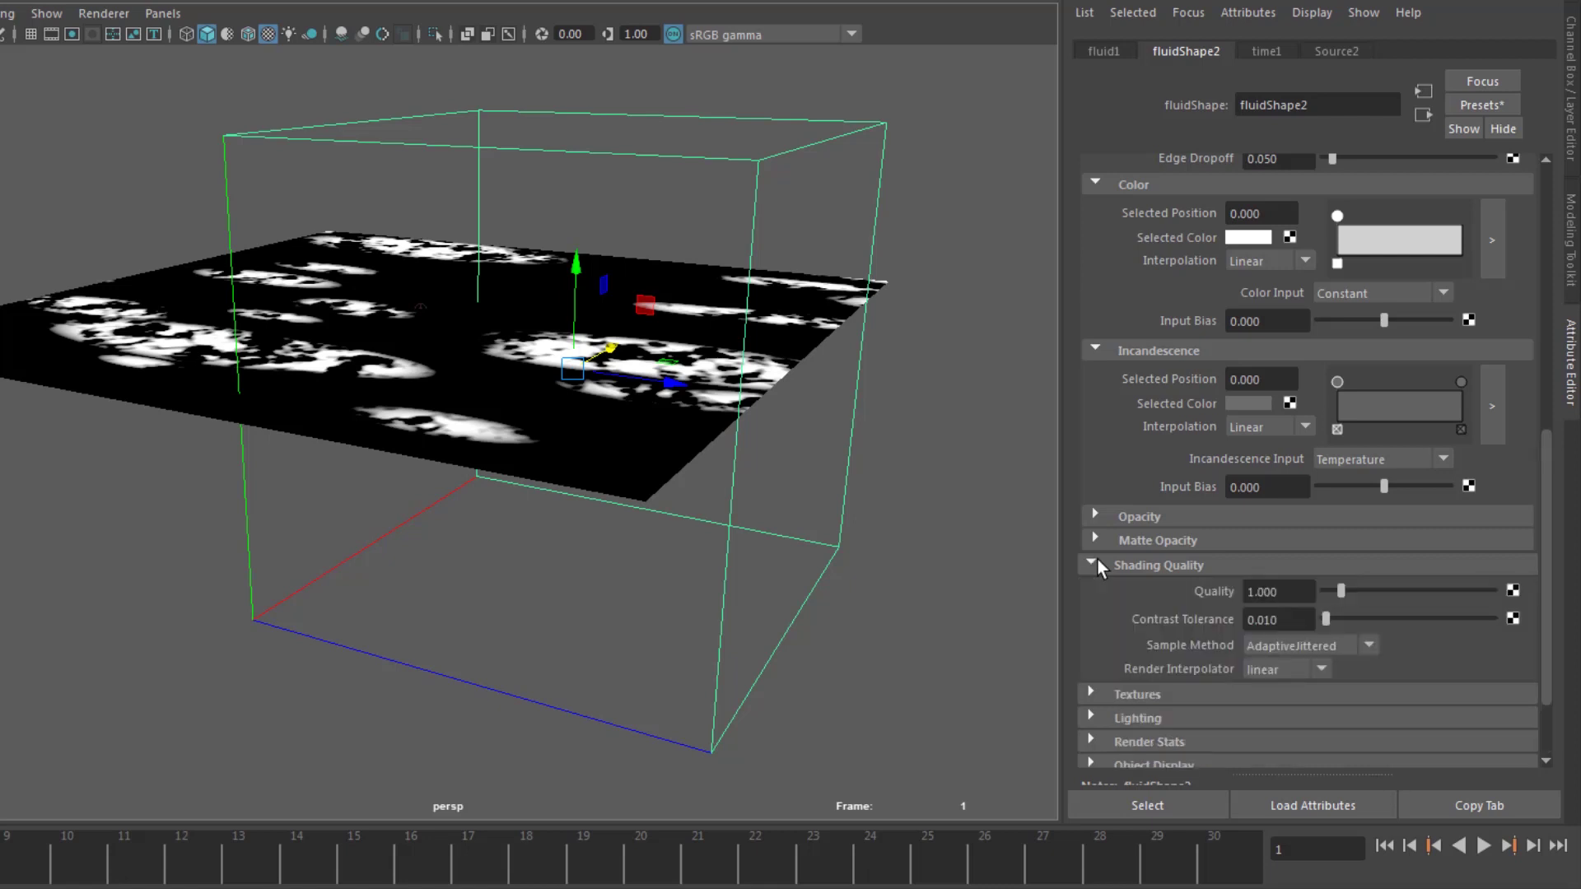
drag(1303, 591, 1171, 589)
text(2)
key(Return)
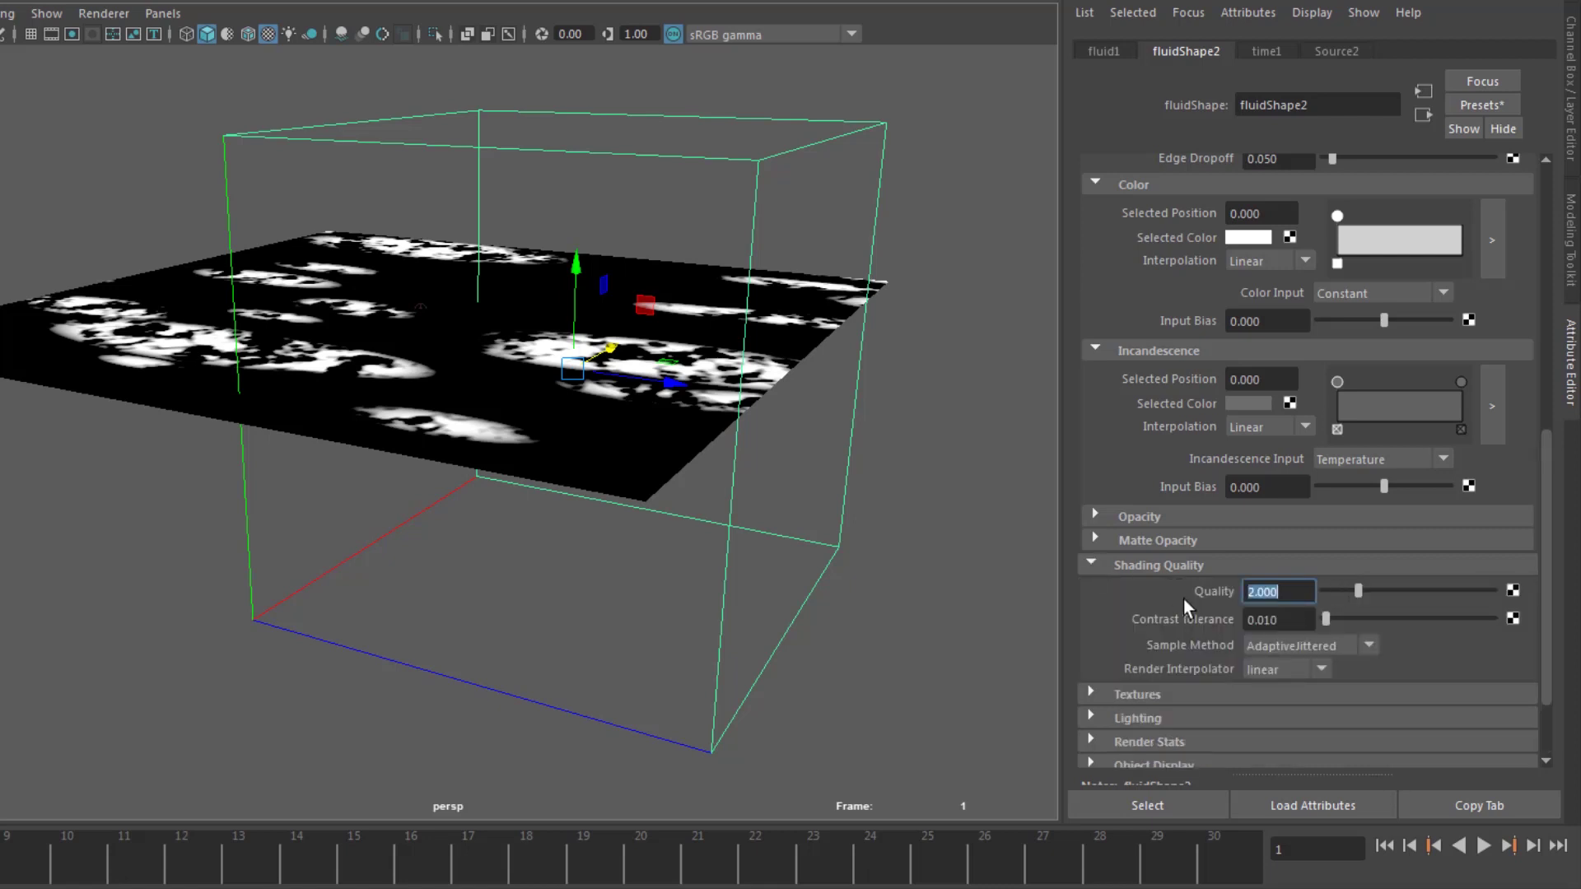
click(1174, 567)
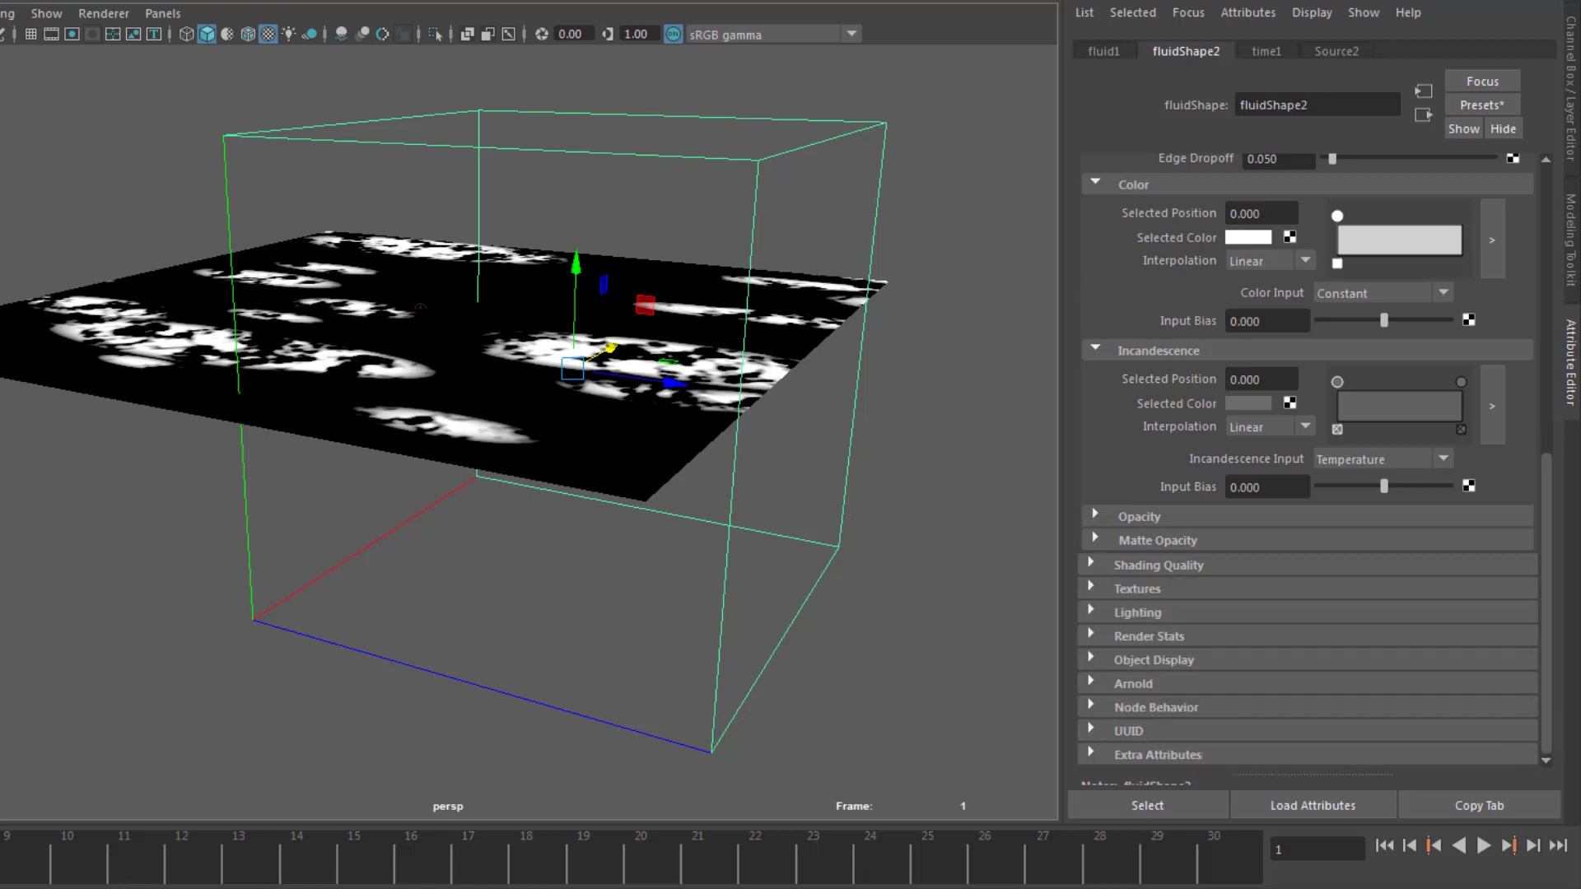
- Play the fluid simulation from frame 1 to preview the emission, and stop playback
click(1484, 846)
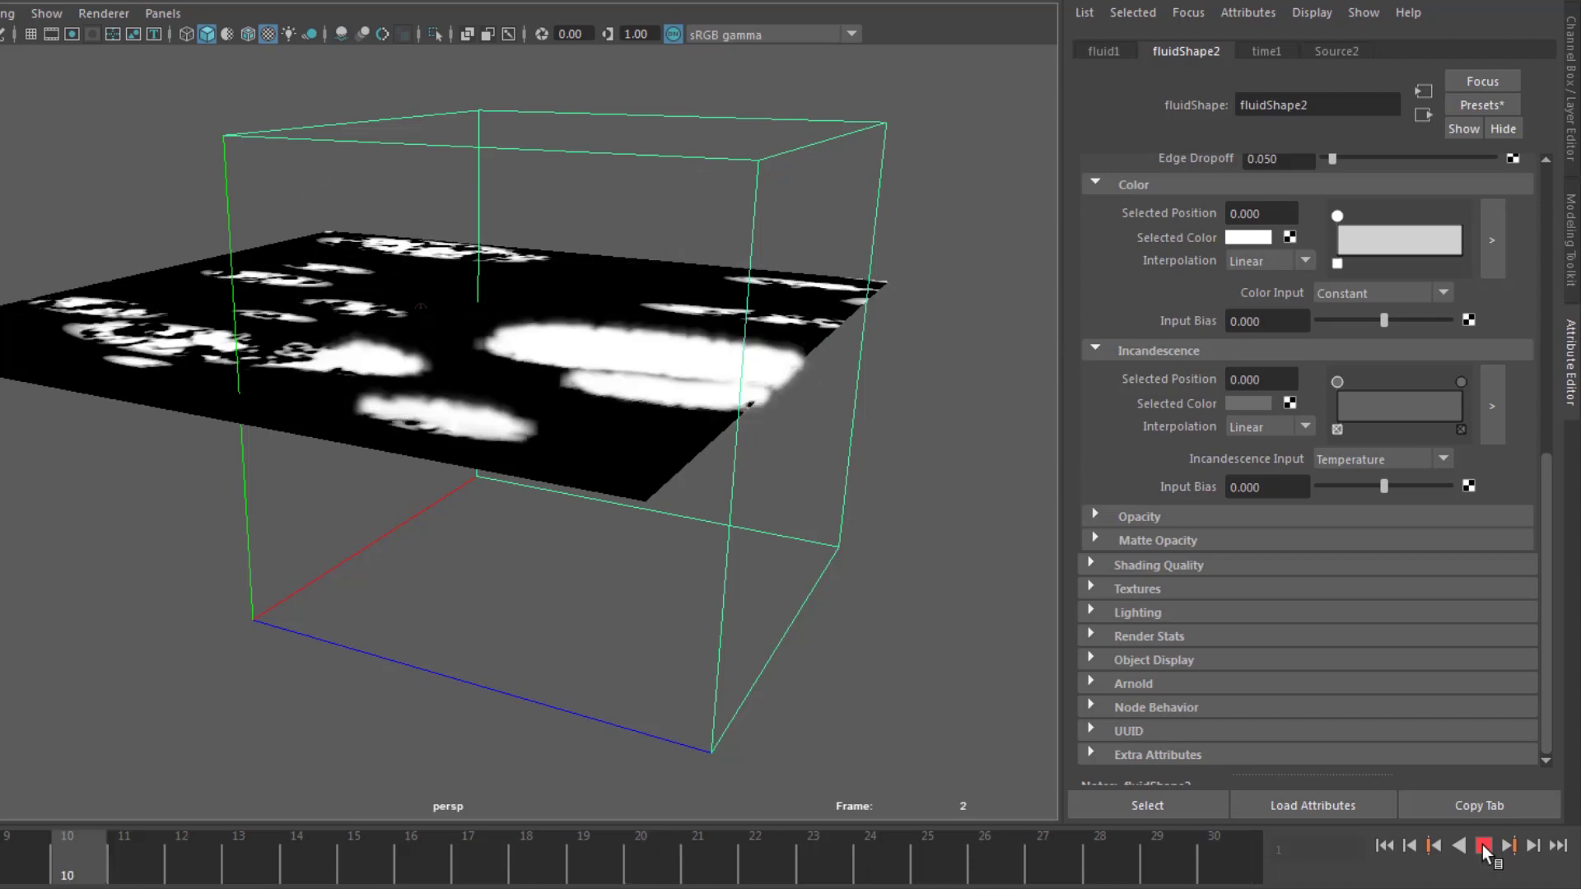
click(1481, 846)
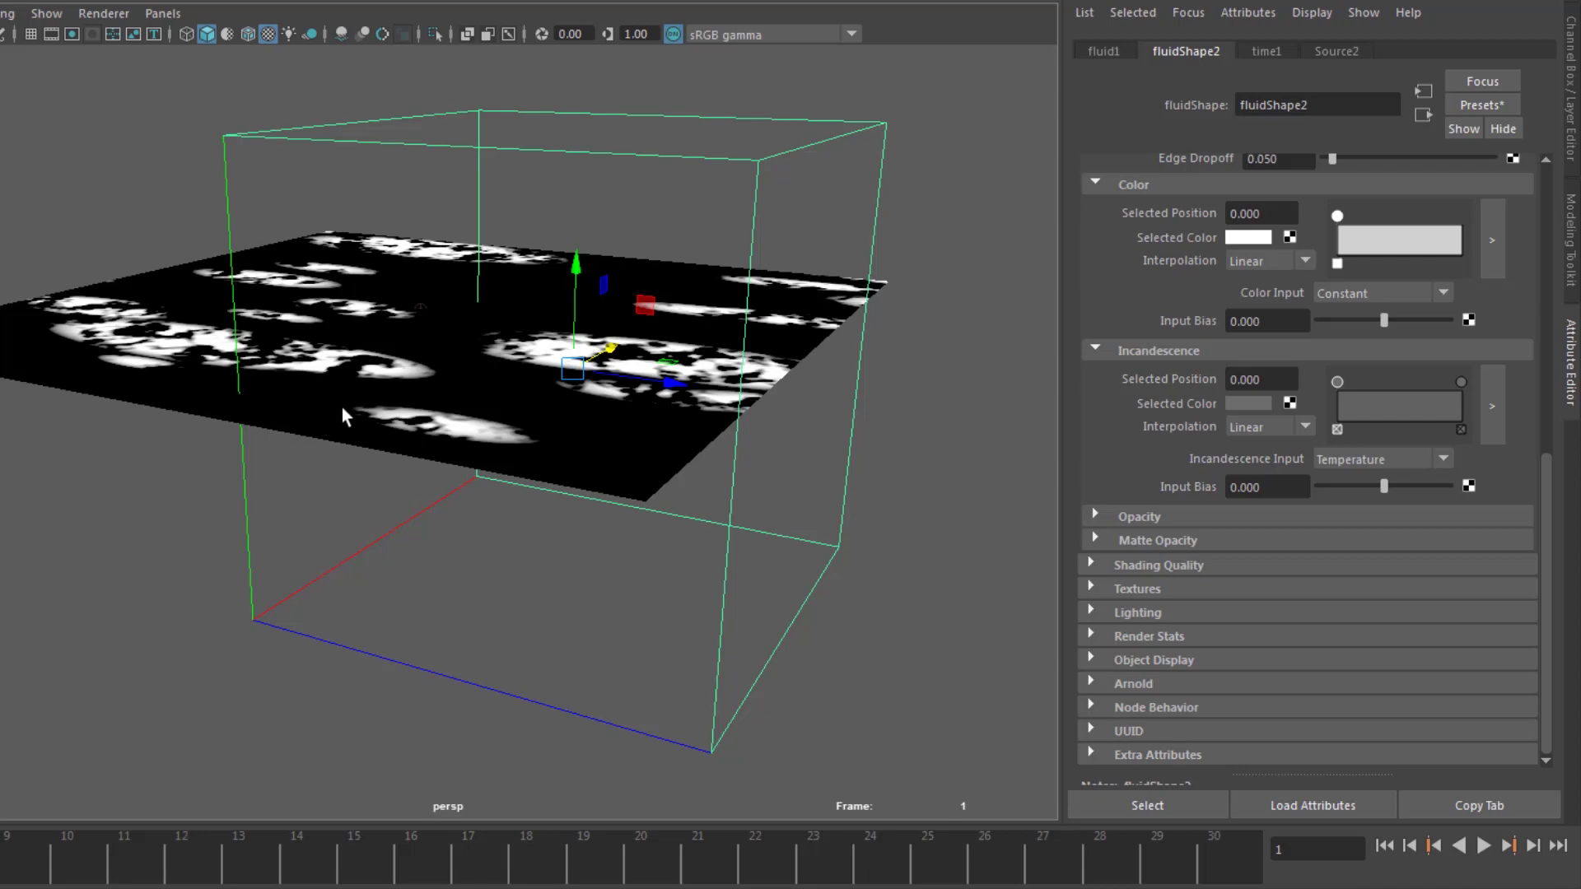
- Set the Base Resolution in the fluid's container properties to 150
drag(1544, 560, 1577, 239)
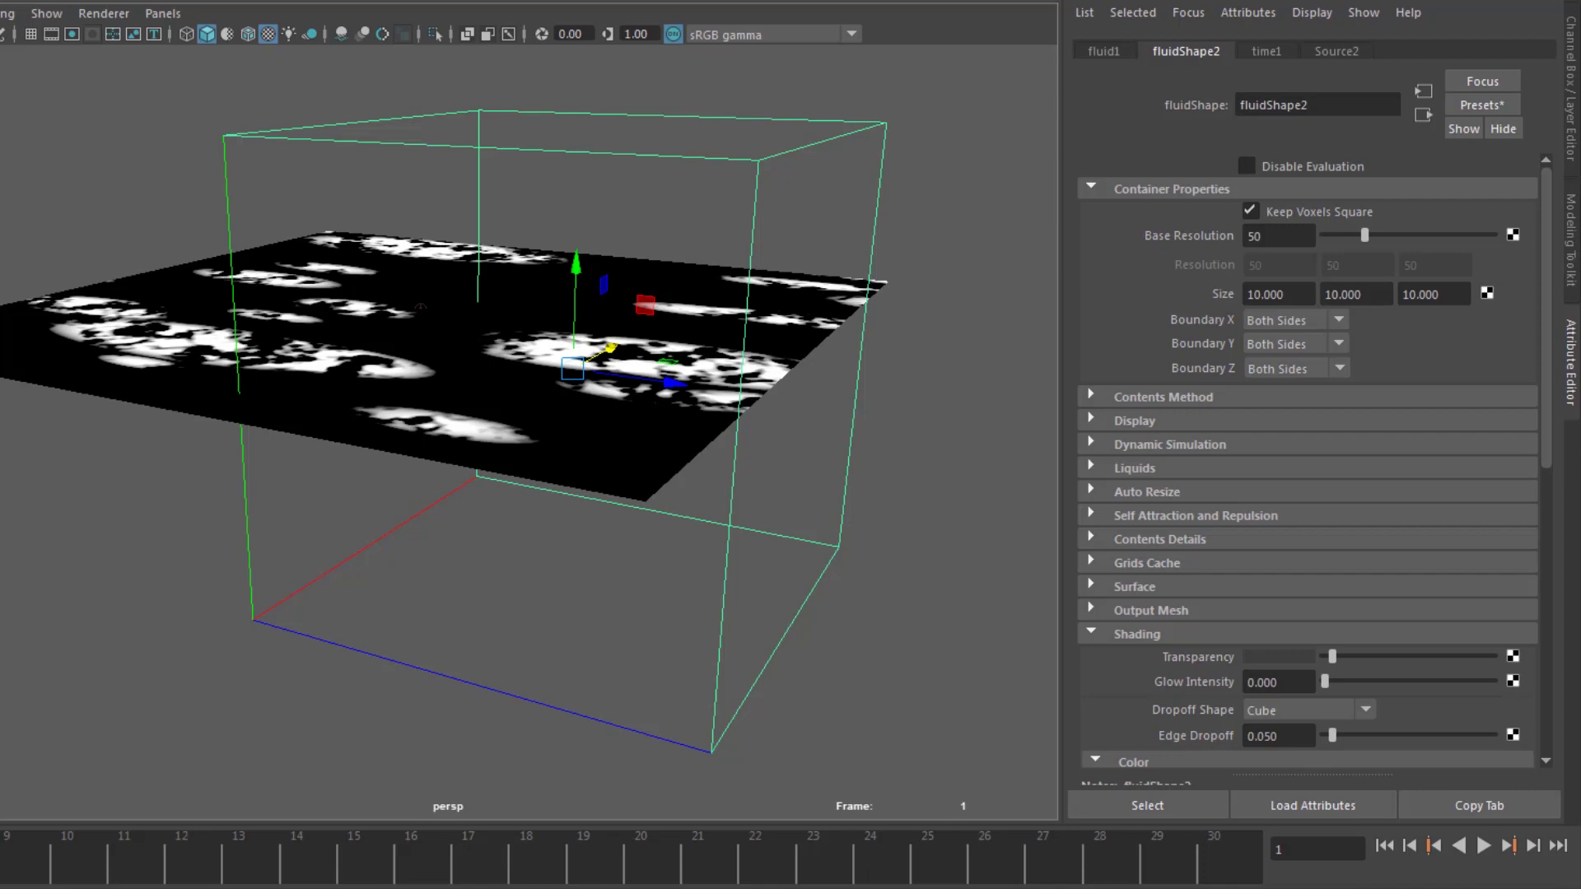
click(1264, 237)
text(150)
key(Return)
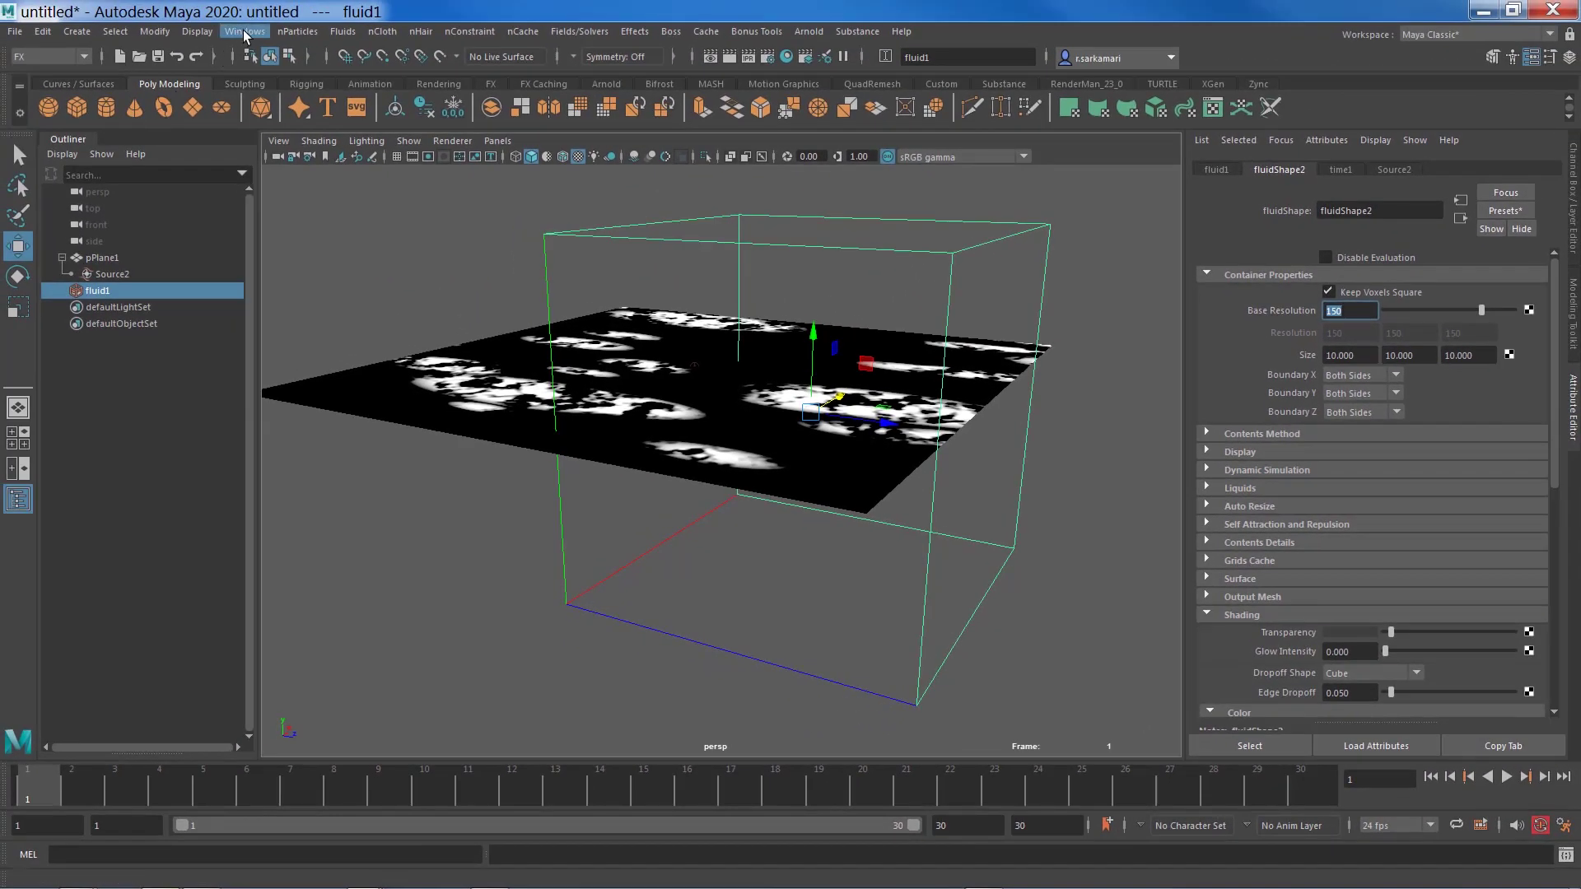
- Create a playblast of the fluid simulation using the time slider range, qt format and H.264 encoding
click(245, 30)
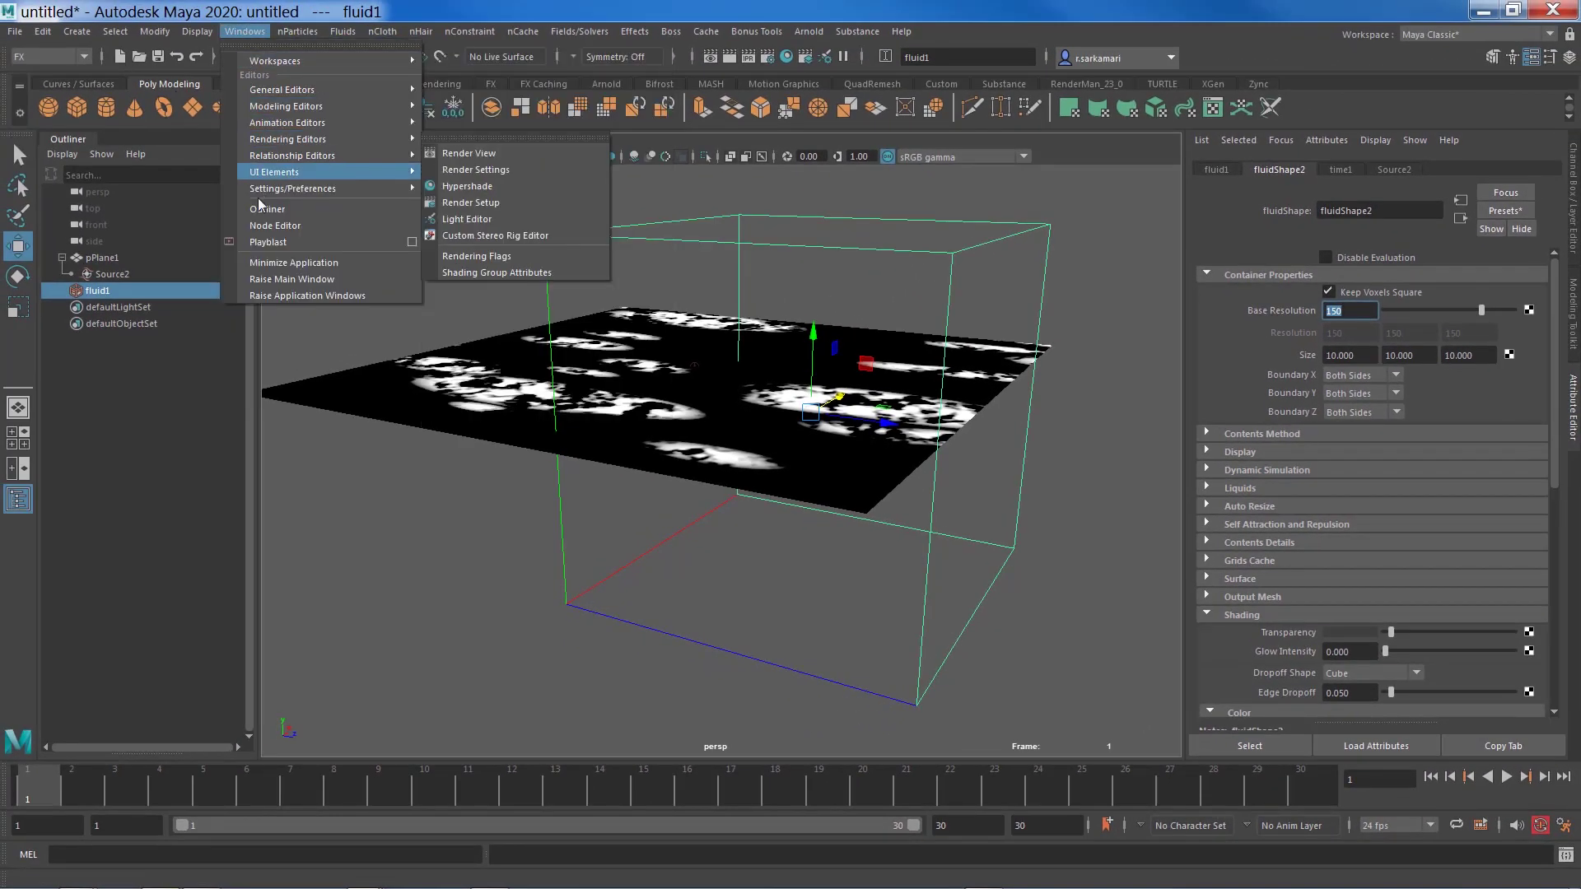
click(412, 241)
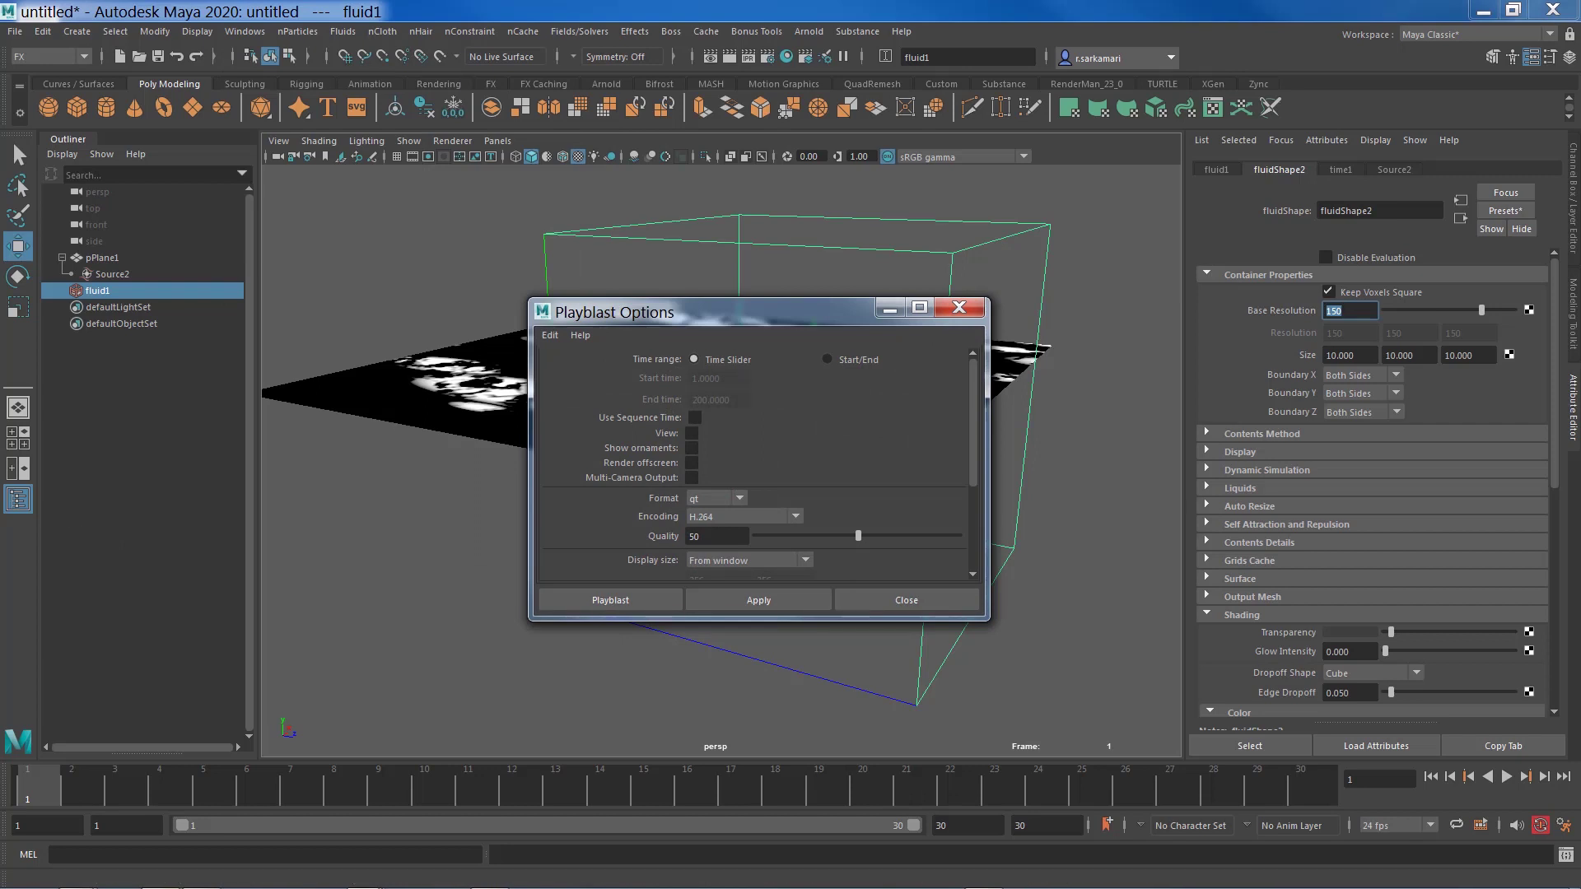
click(610, 600)
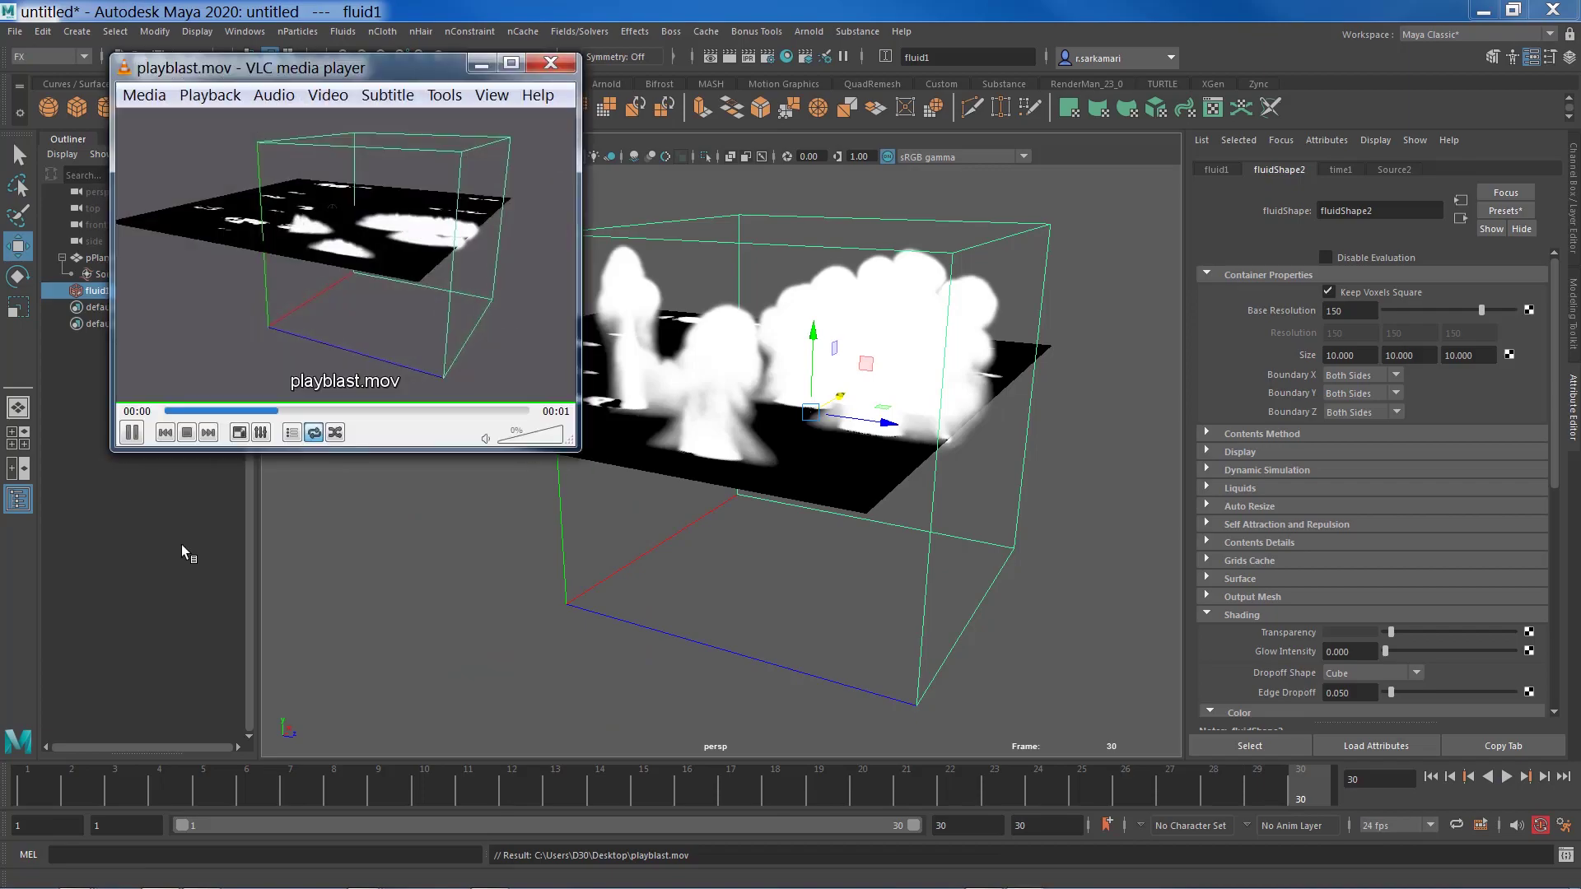
- Review playblast.mov full screen in VLC, examining how the fluid rises at different frames, and close the player
double_click(377, 314)
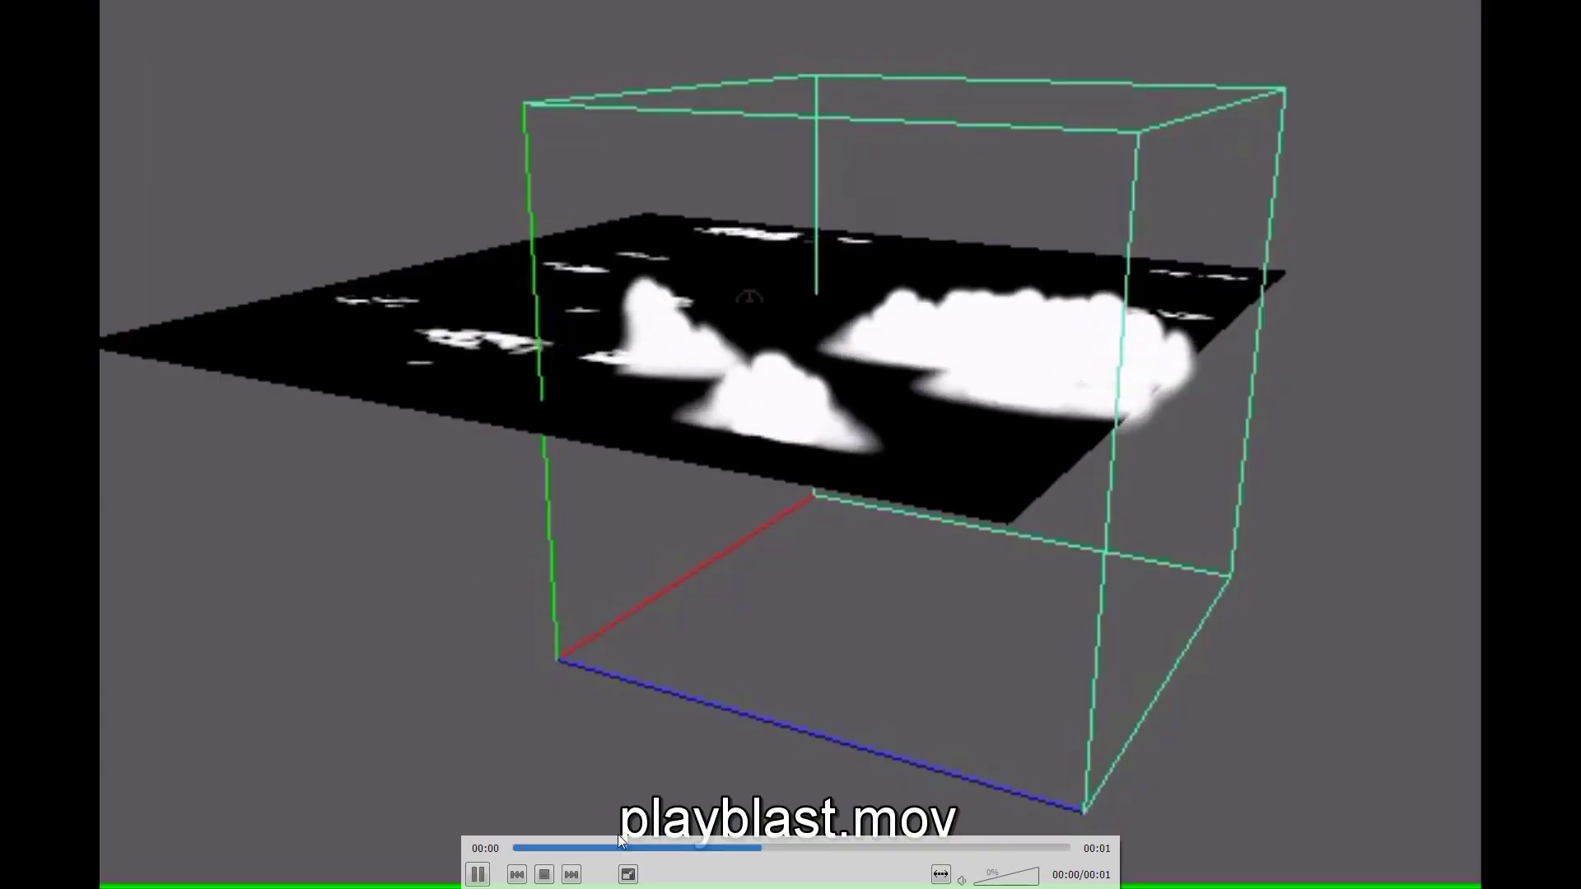
click(486, 871)
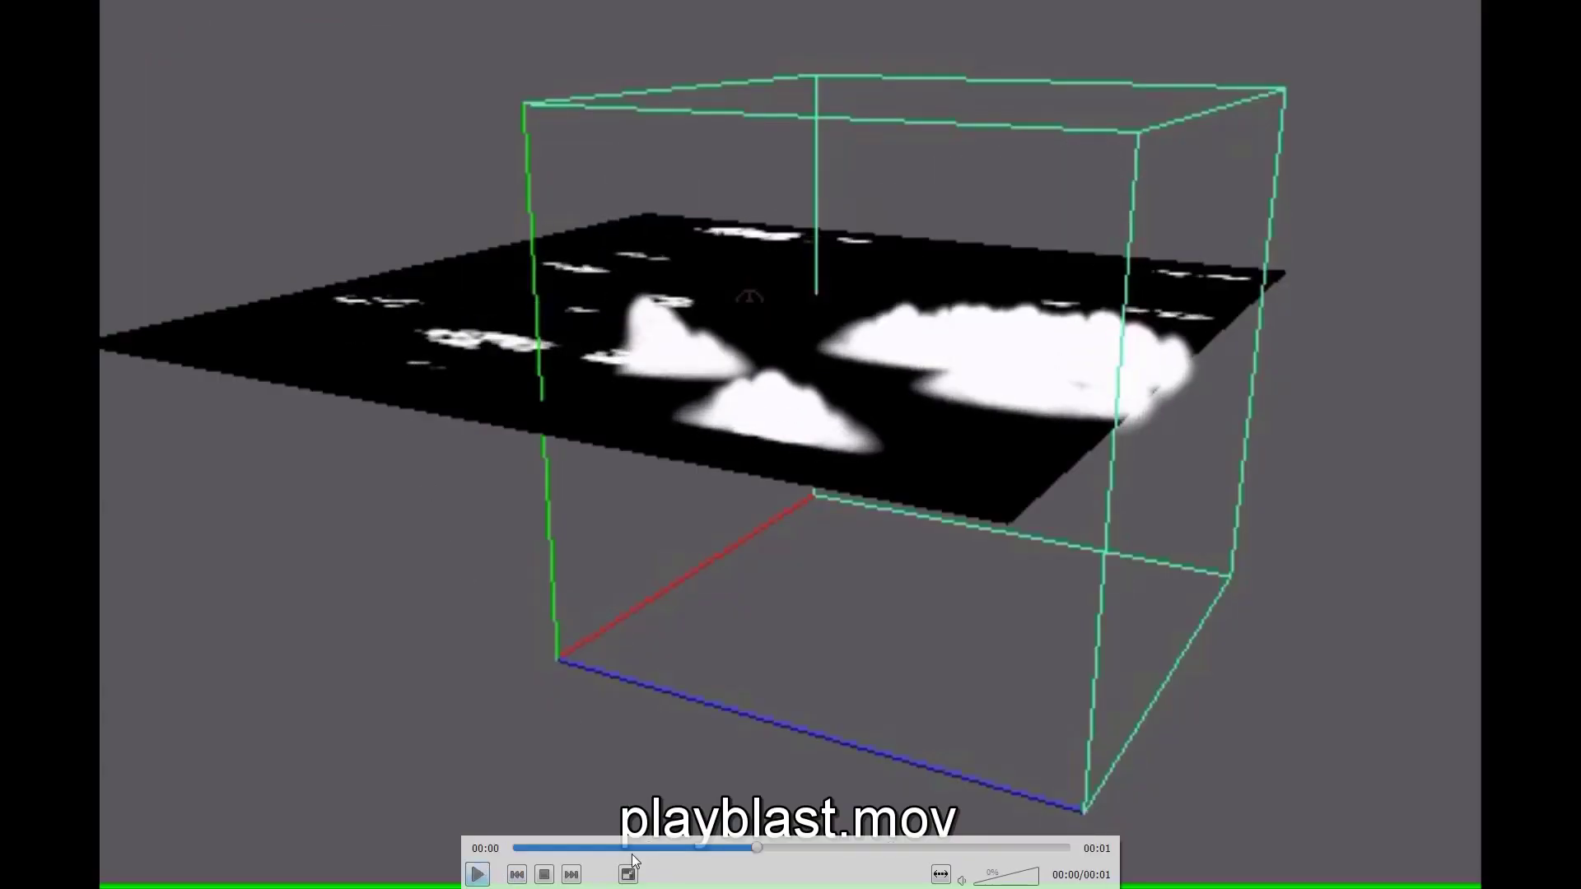
click(883, 848)
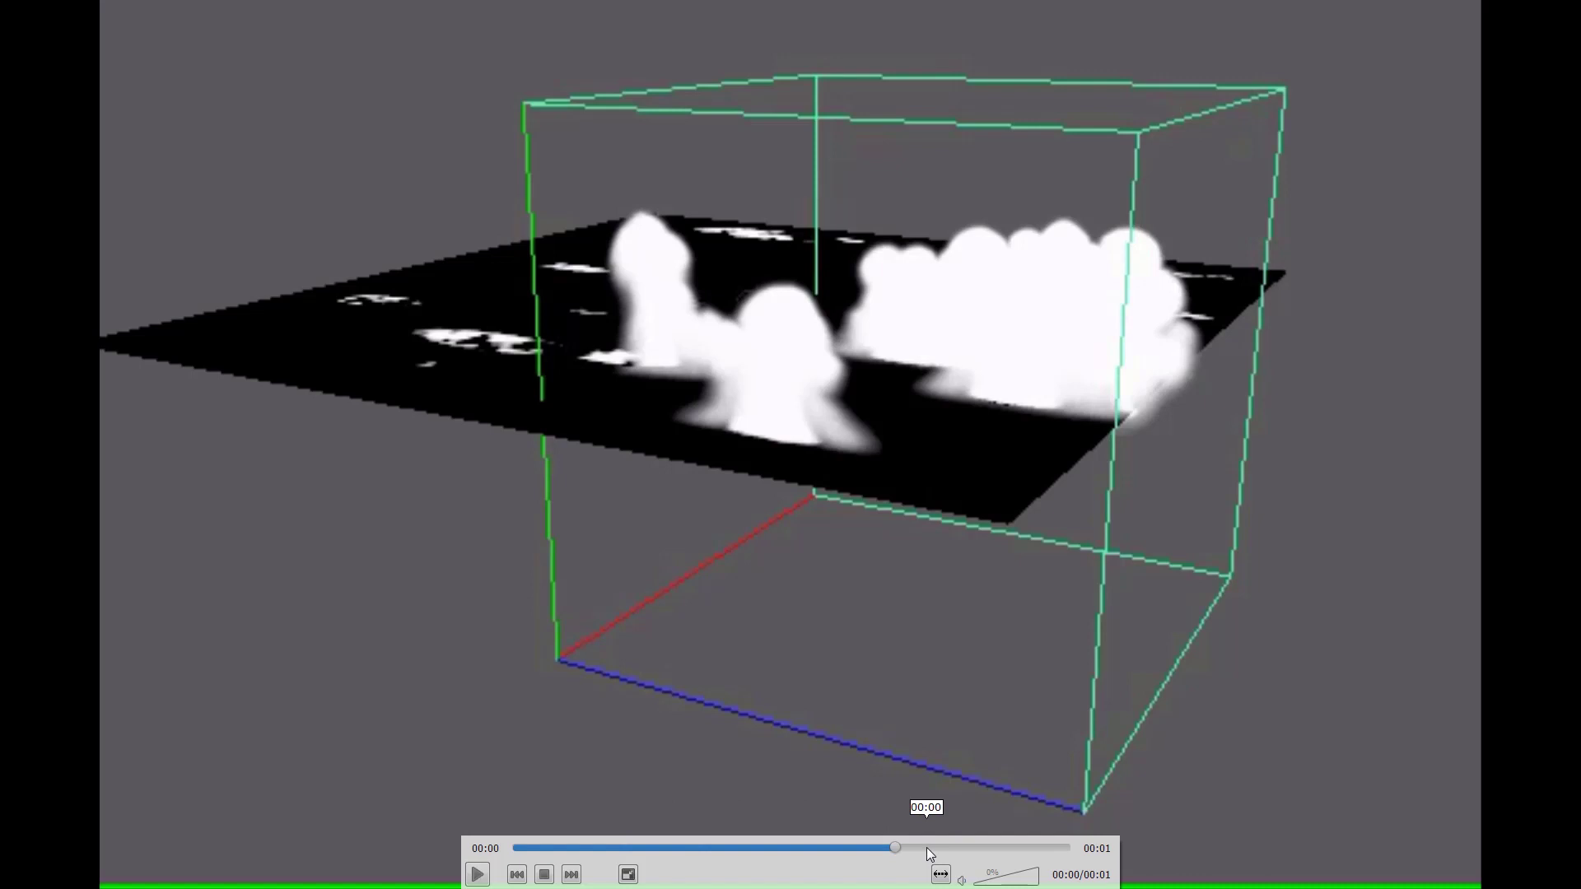
click(819, 848)
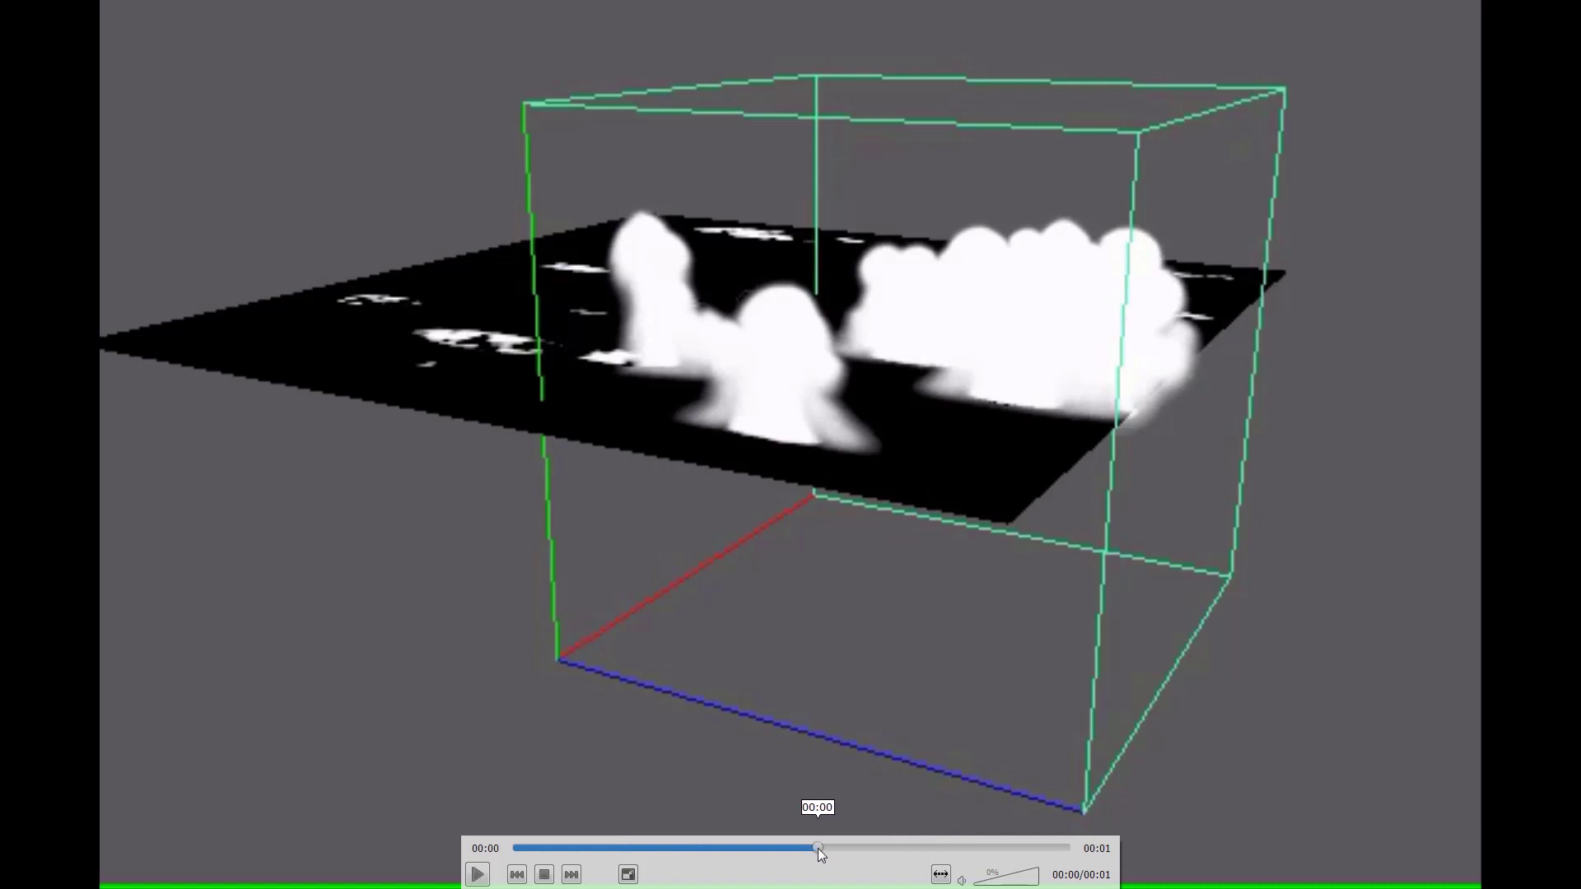
click(985, 847)
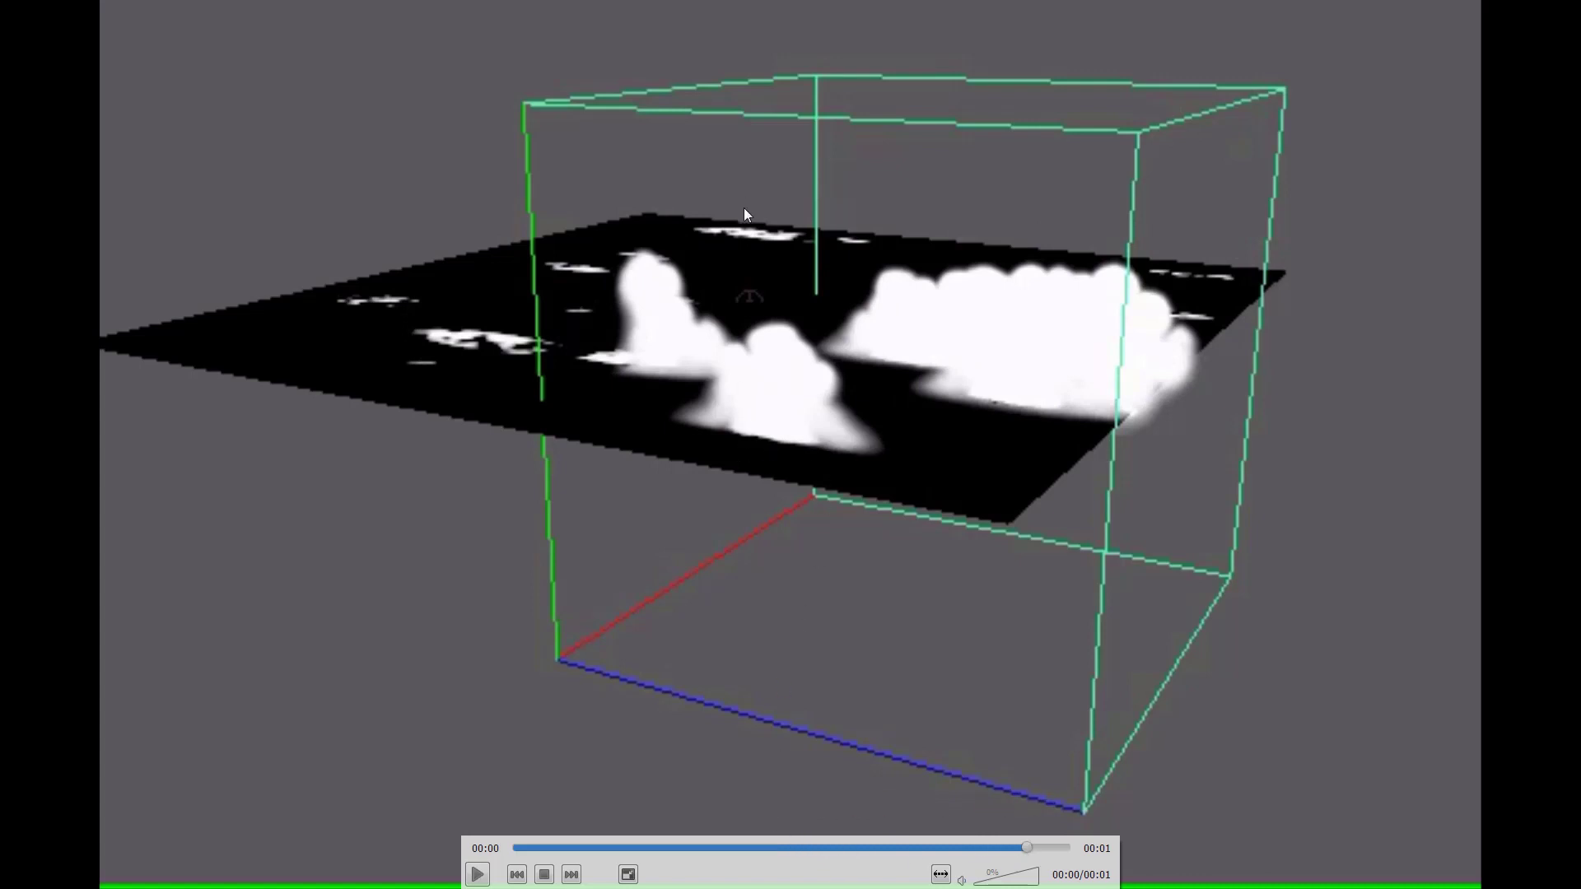
click(477, 877)
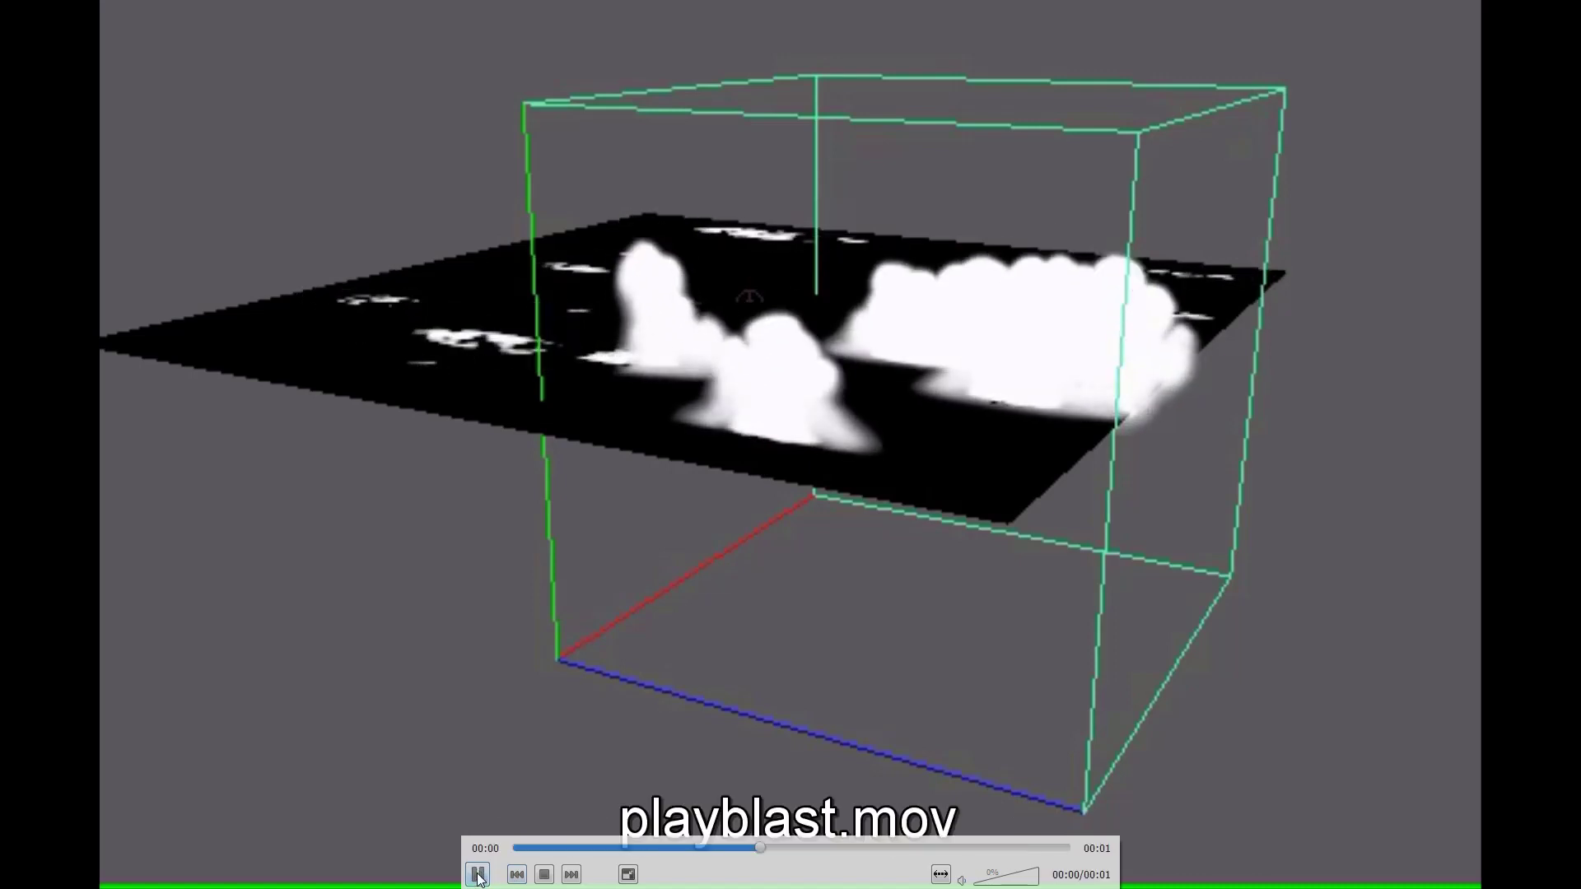
drag(890, 848, 815, 851)
click(481, 871)
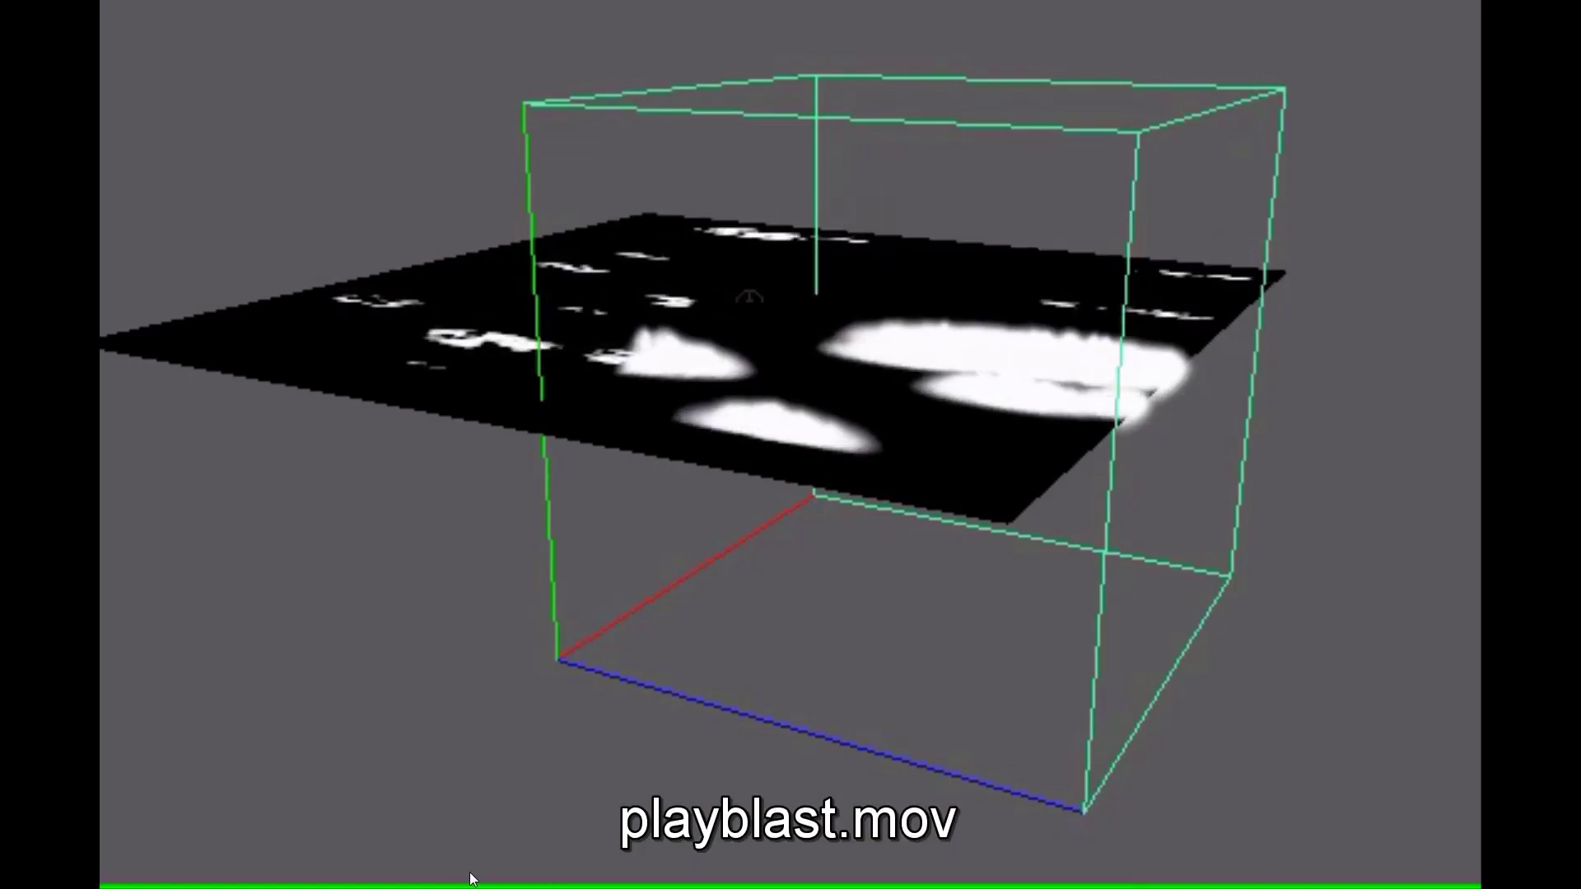
double_click(647, 563)
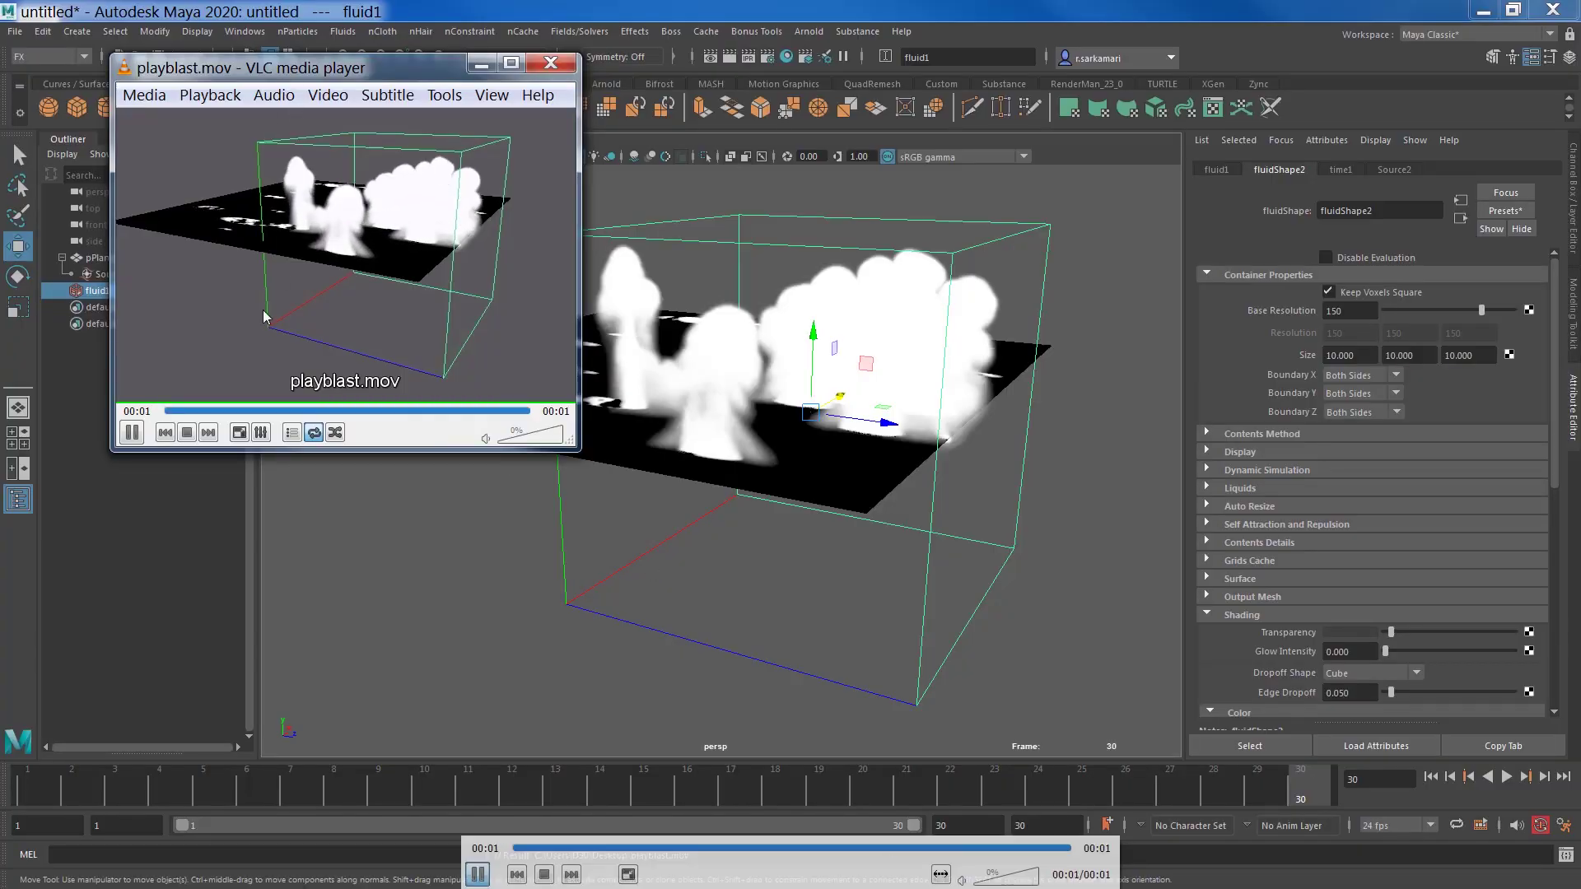
click(131, 435)
click(550, 64)
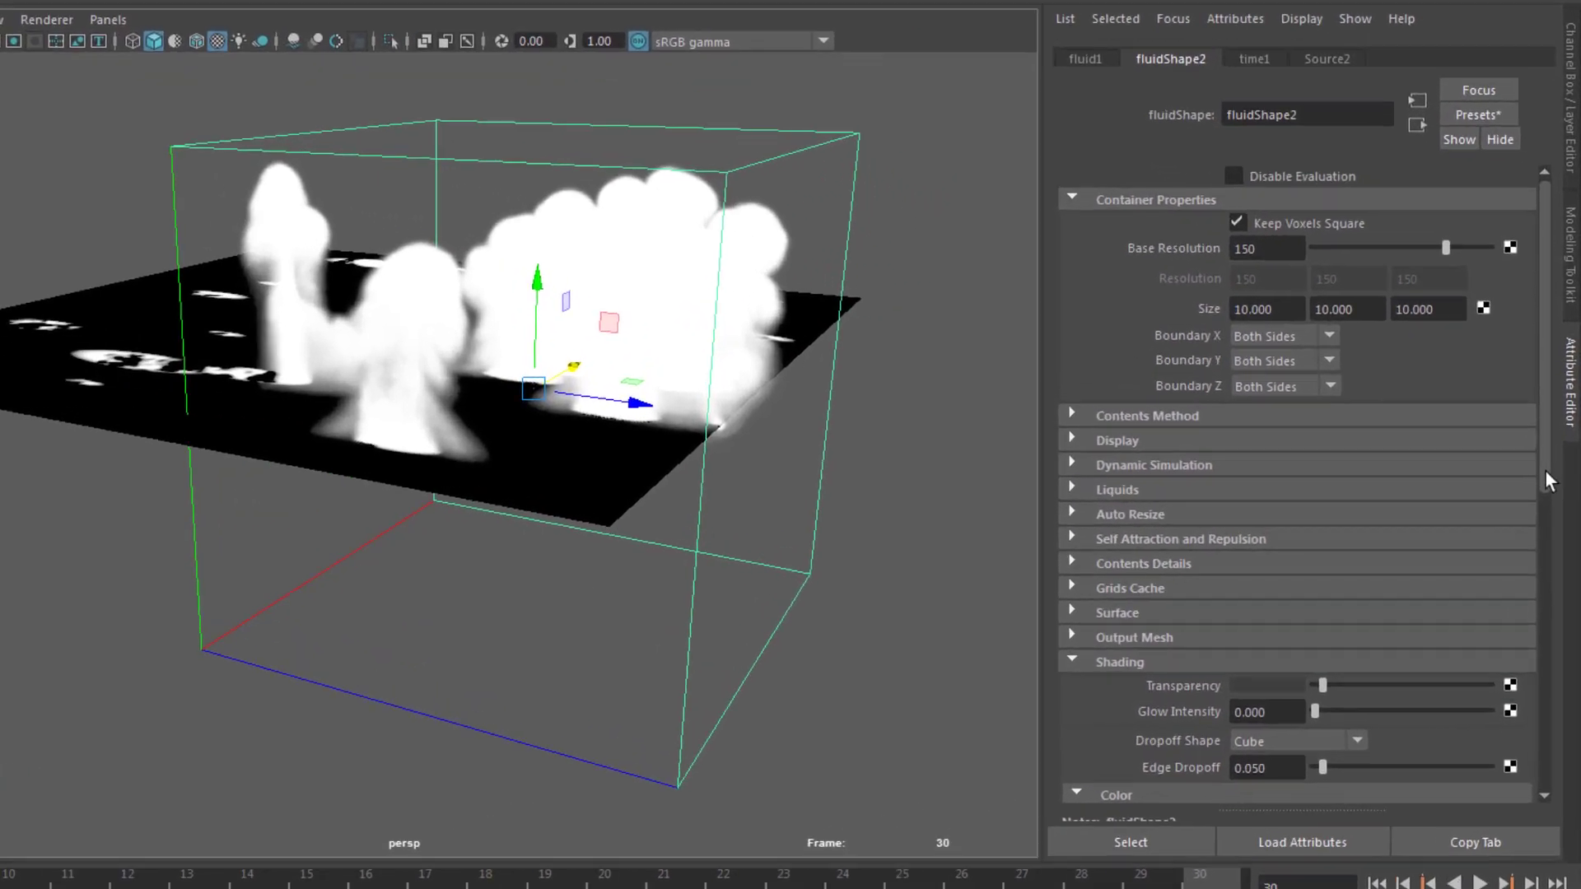
- Enable Self Shadow in the fluid's lighting settings and set the Shadow Opacity to 1.5
drag(1555, 460, 1546, 614)
drag(1532, 671, 1529, 759)
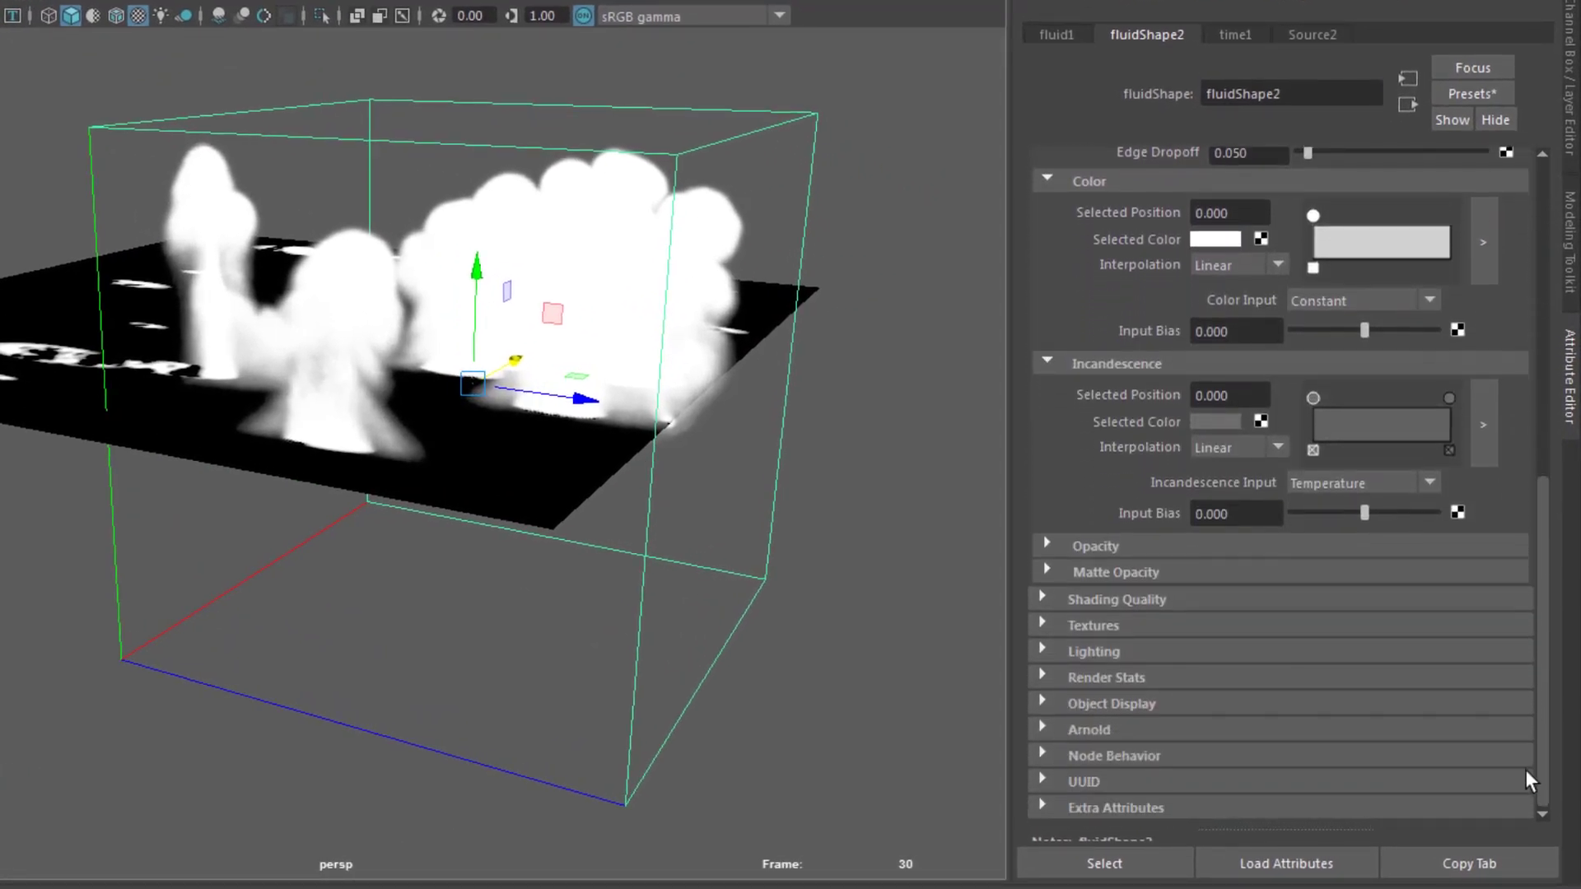
click(1097, 650)
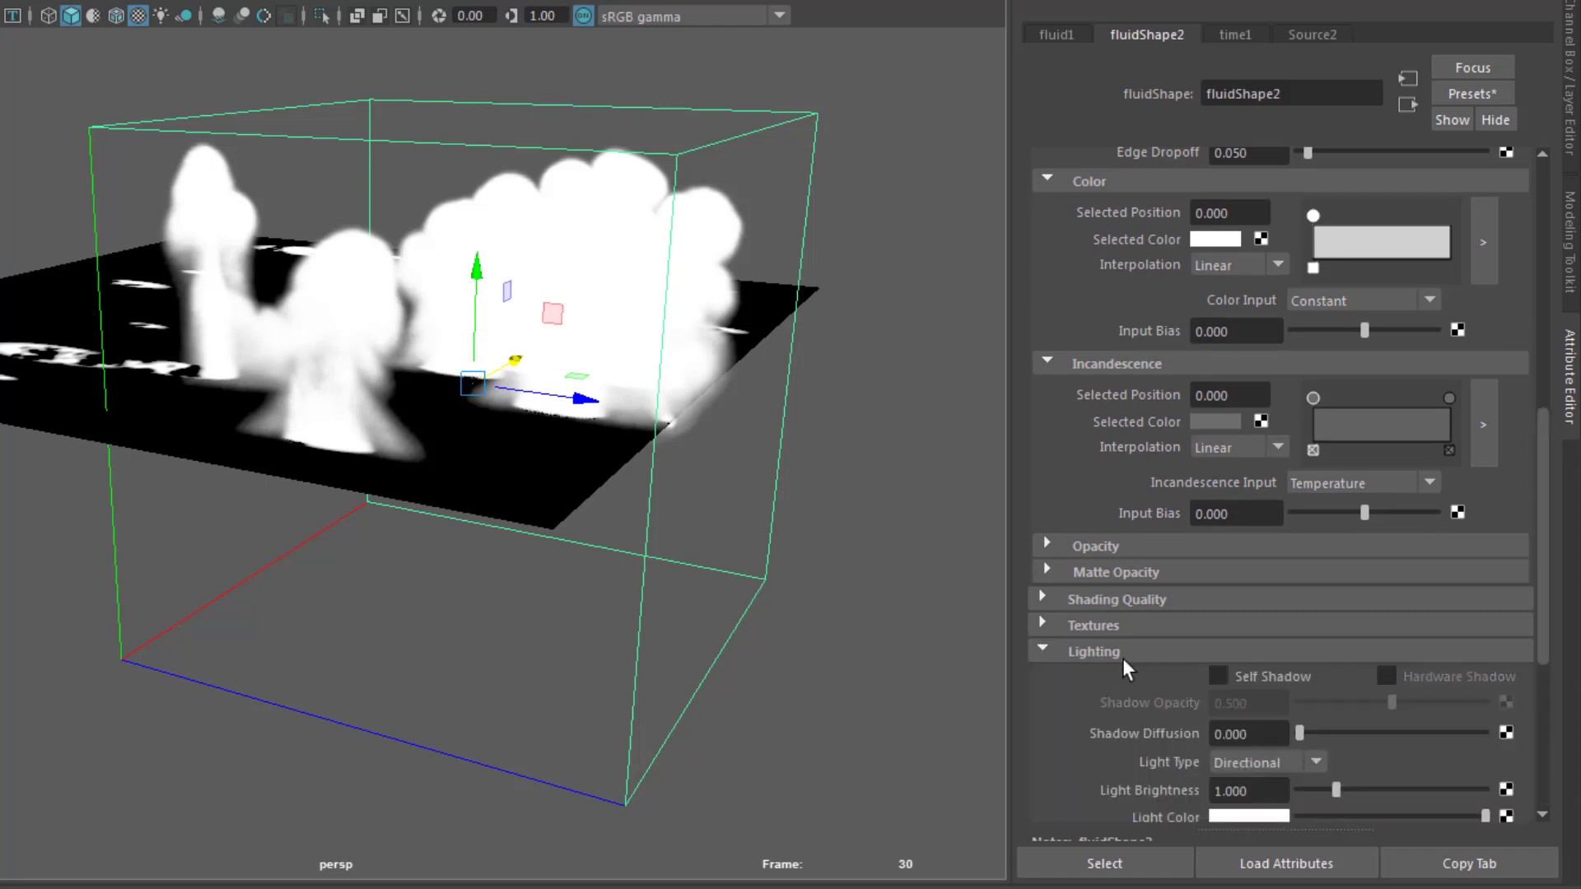
click(1237, 672)
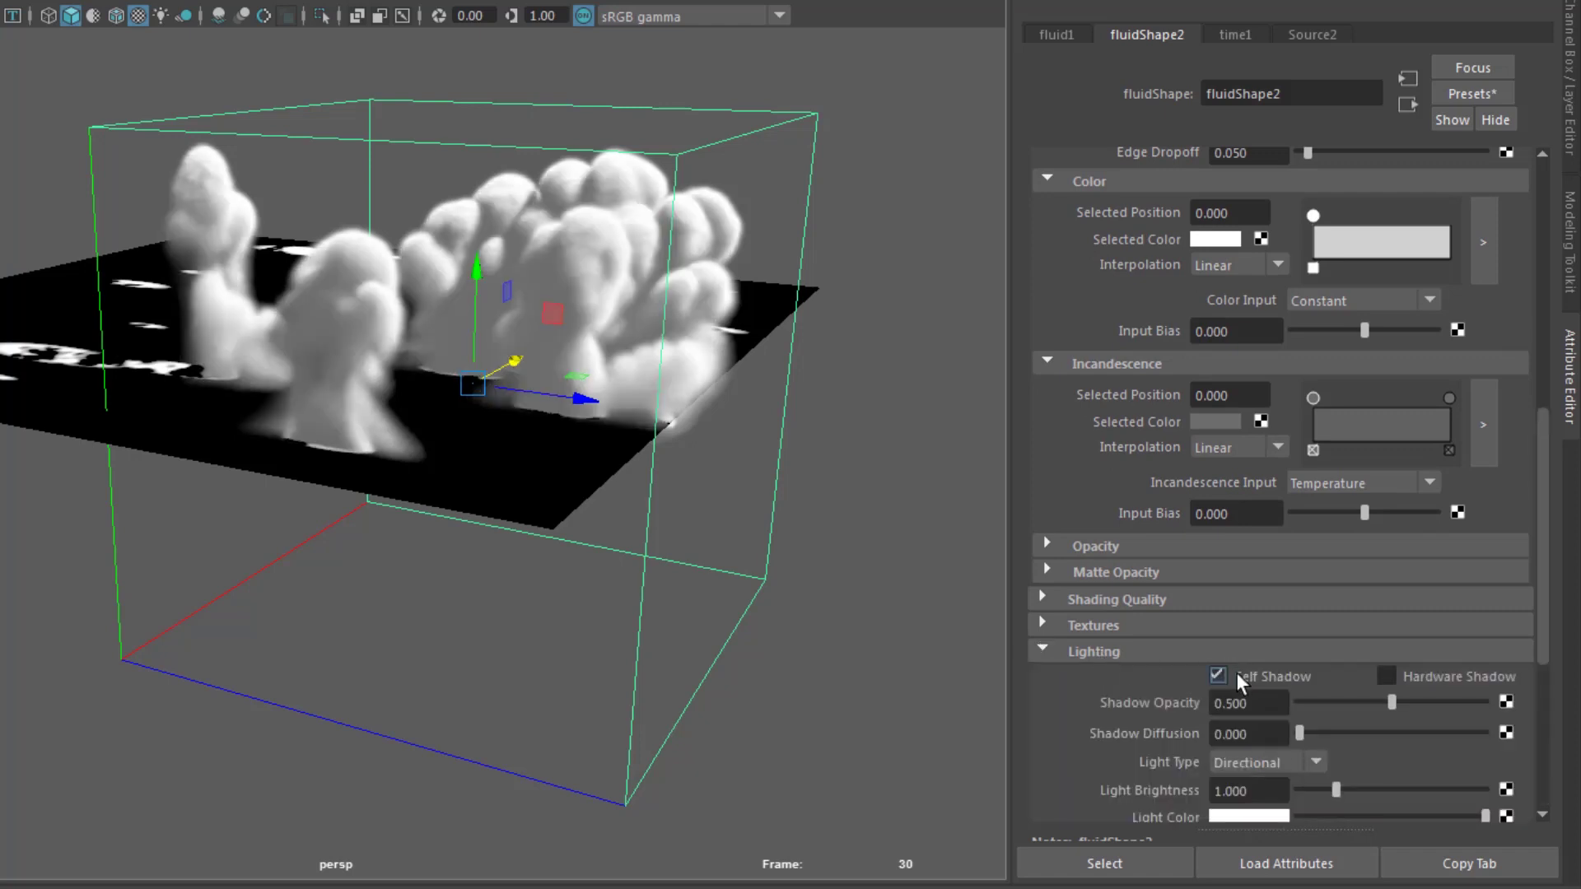
click(1279, 704)
text(1.5)
key(Return)
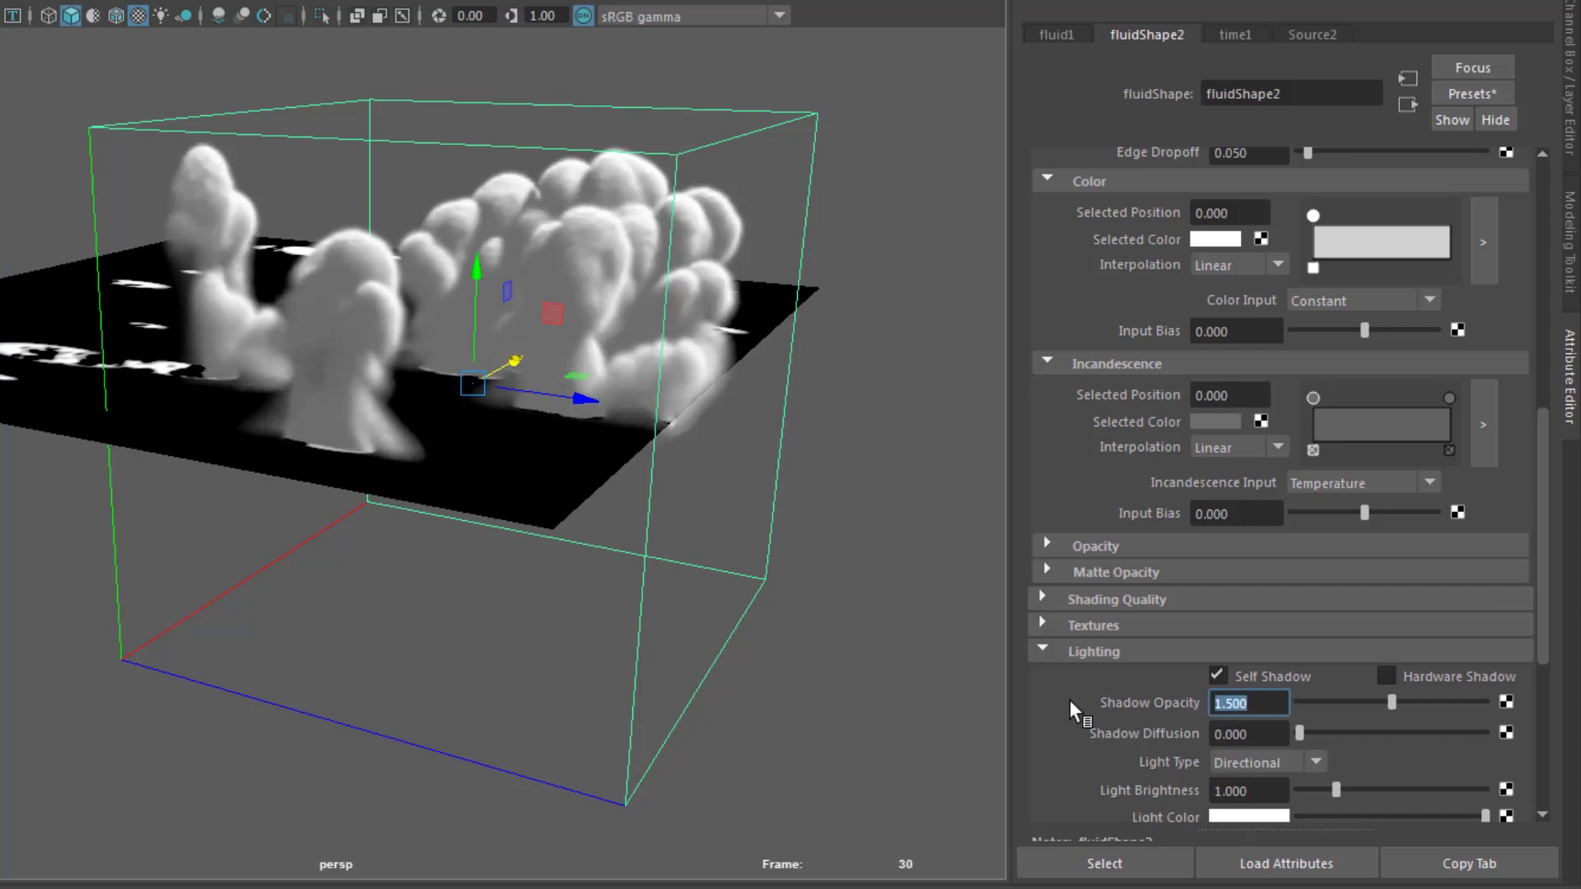
- Set the Step Size in the fluid's Arnold settings to 0.2
drag(1541, 639, 1555, 773)
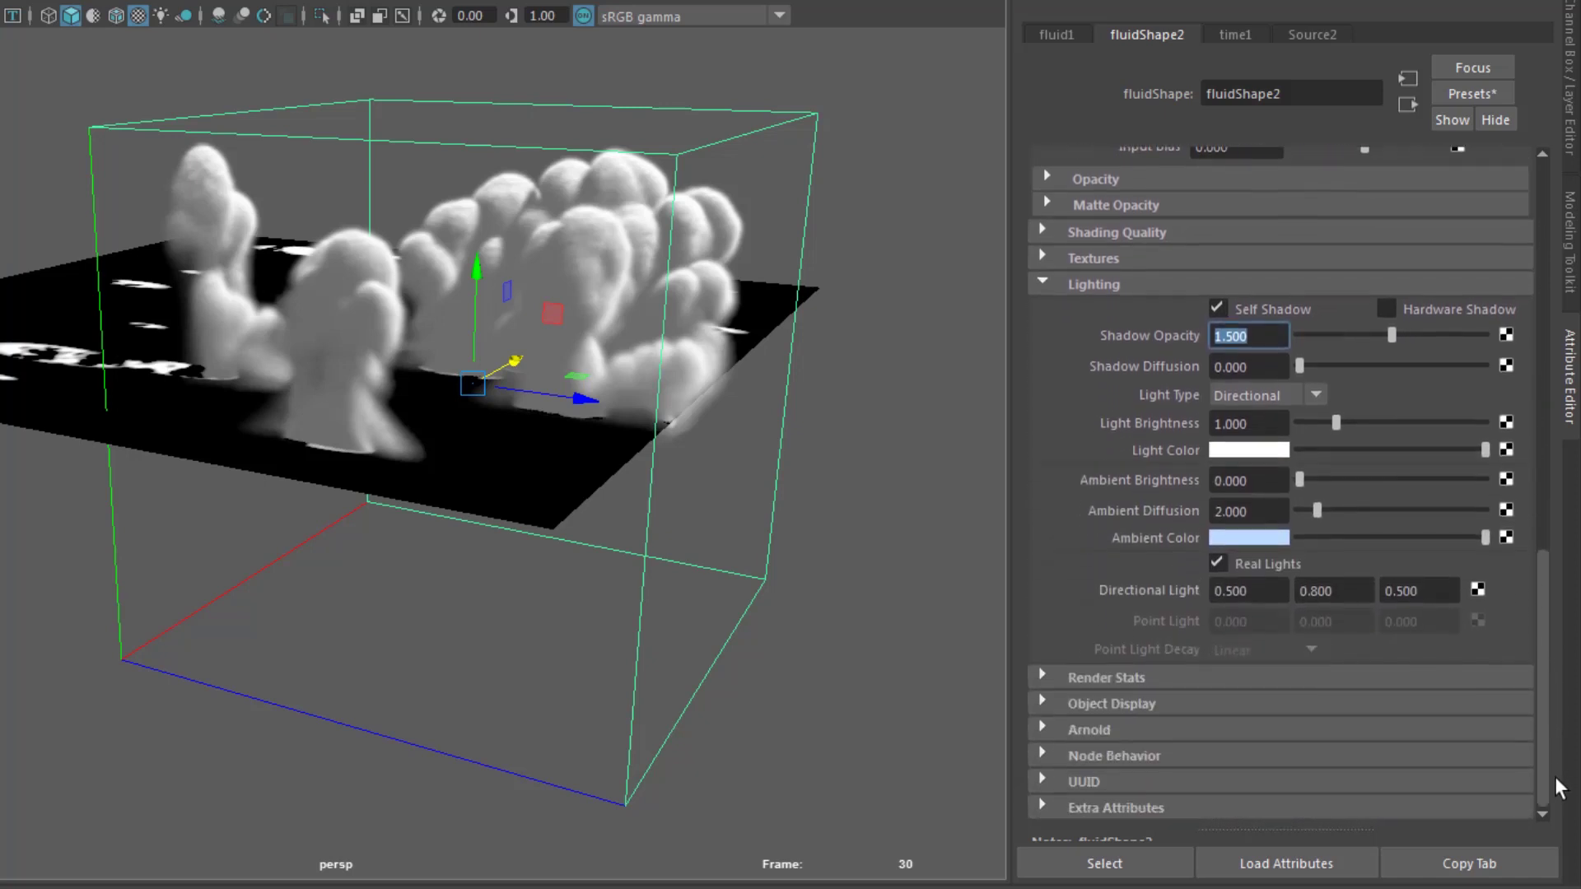
click(1120, 729)
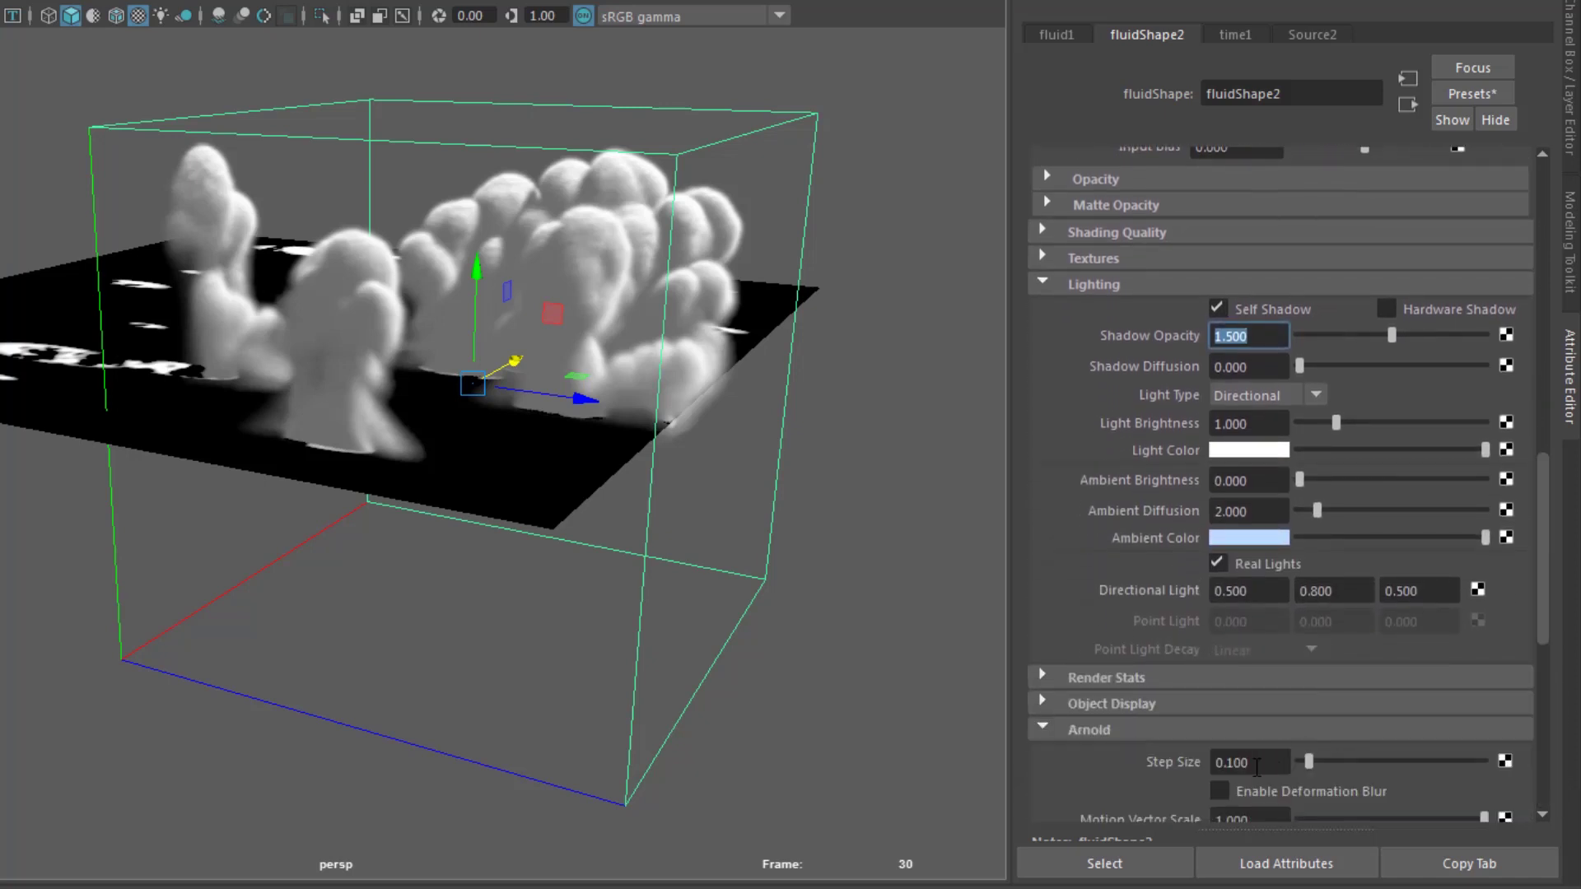
click(1257, 765)
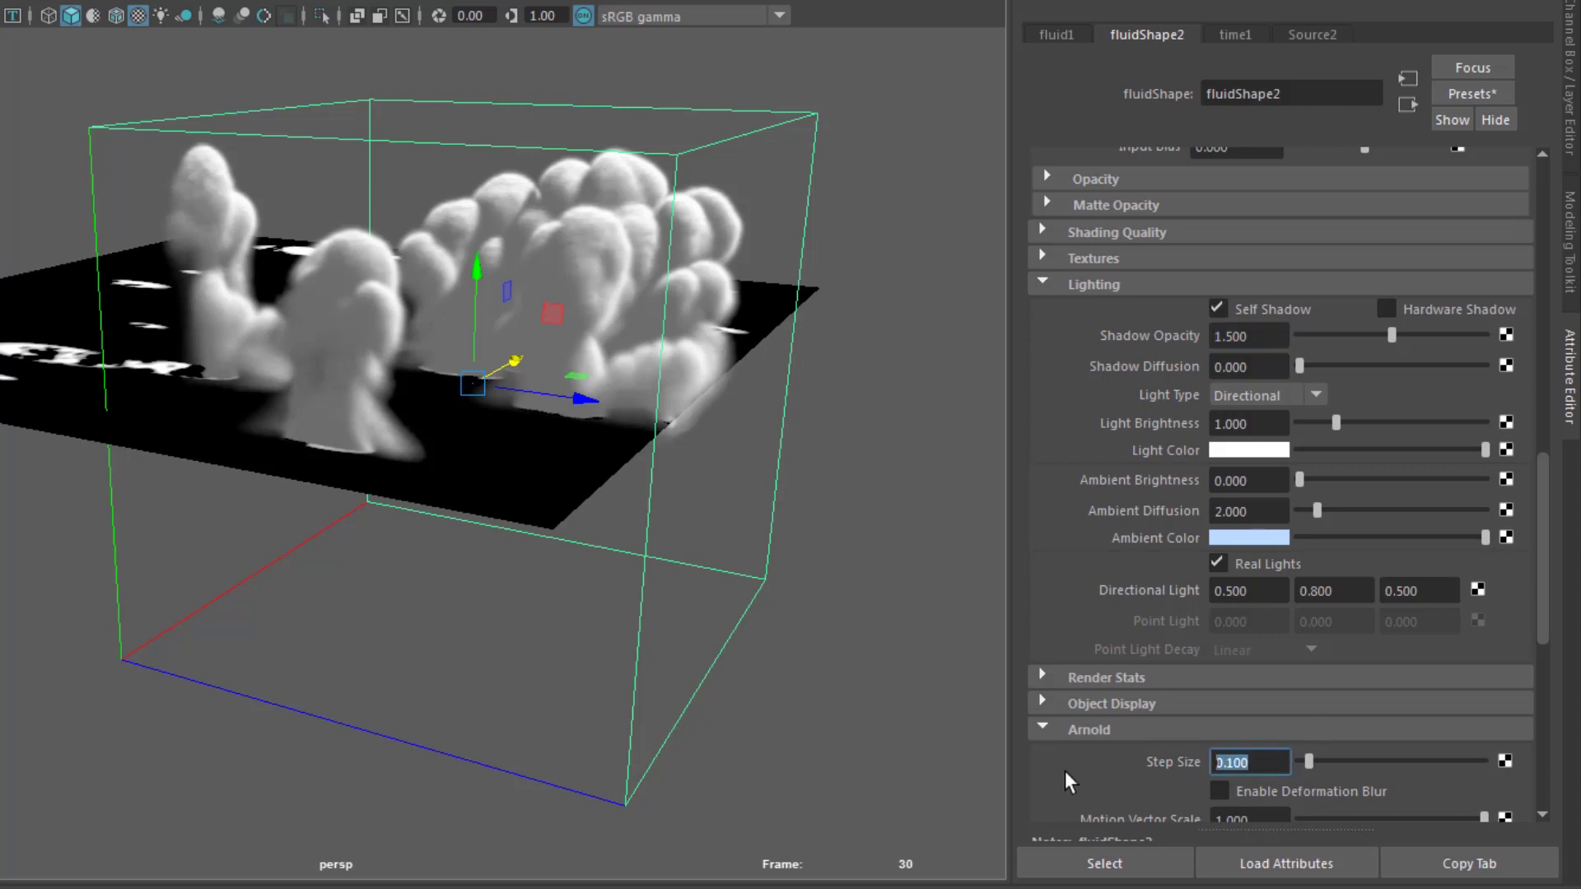
text(0.2)
key(Return)
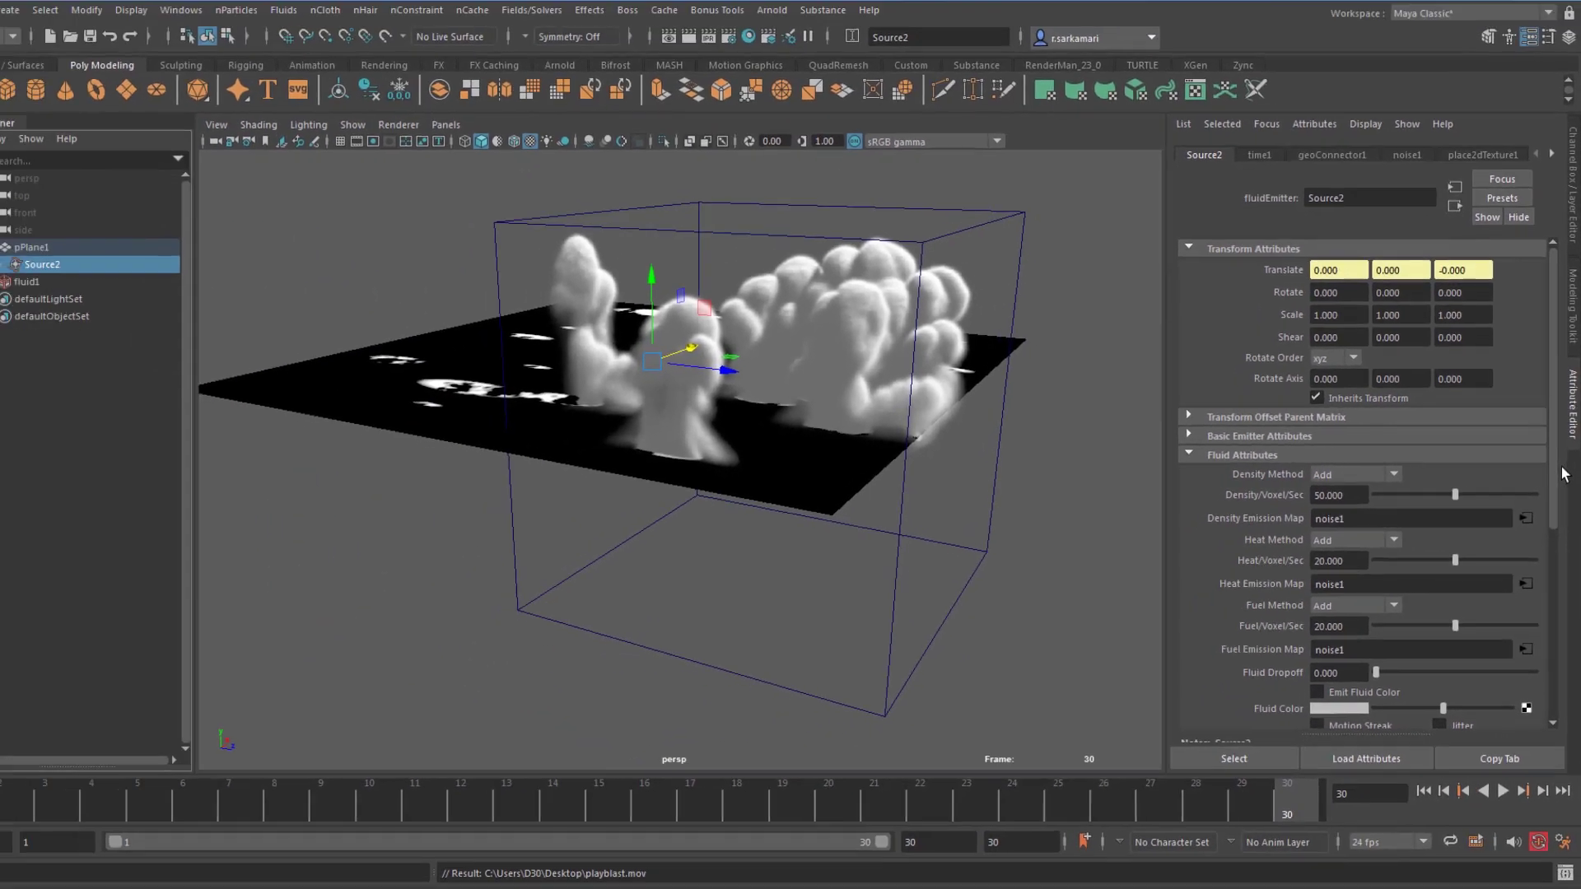
- Key the Source2 emitter's Density/Voxel/Sec, Heat/Voxel/Sec and Fuel/Voxel/Sec at frame 5
scroll(1557, 476, down, 3)
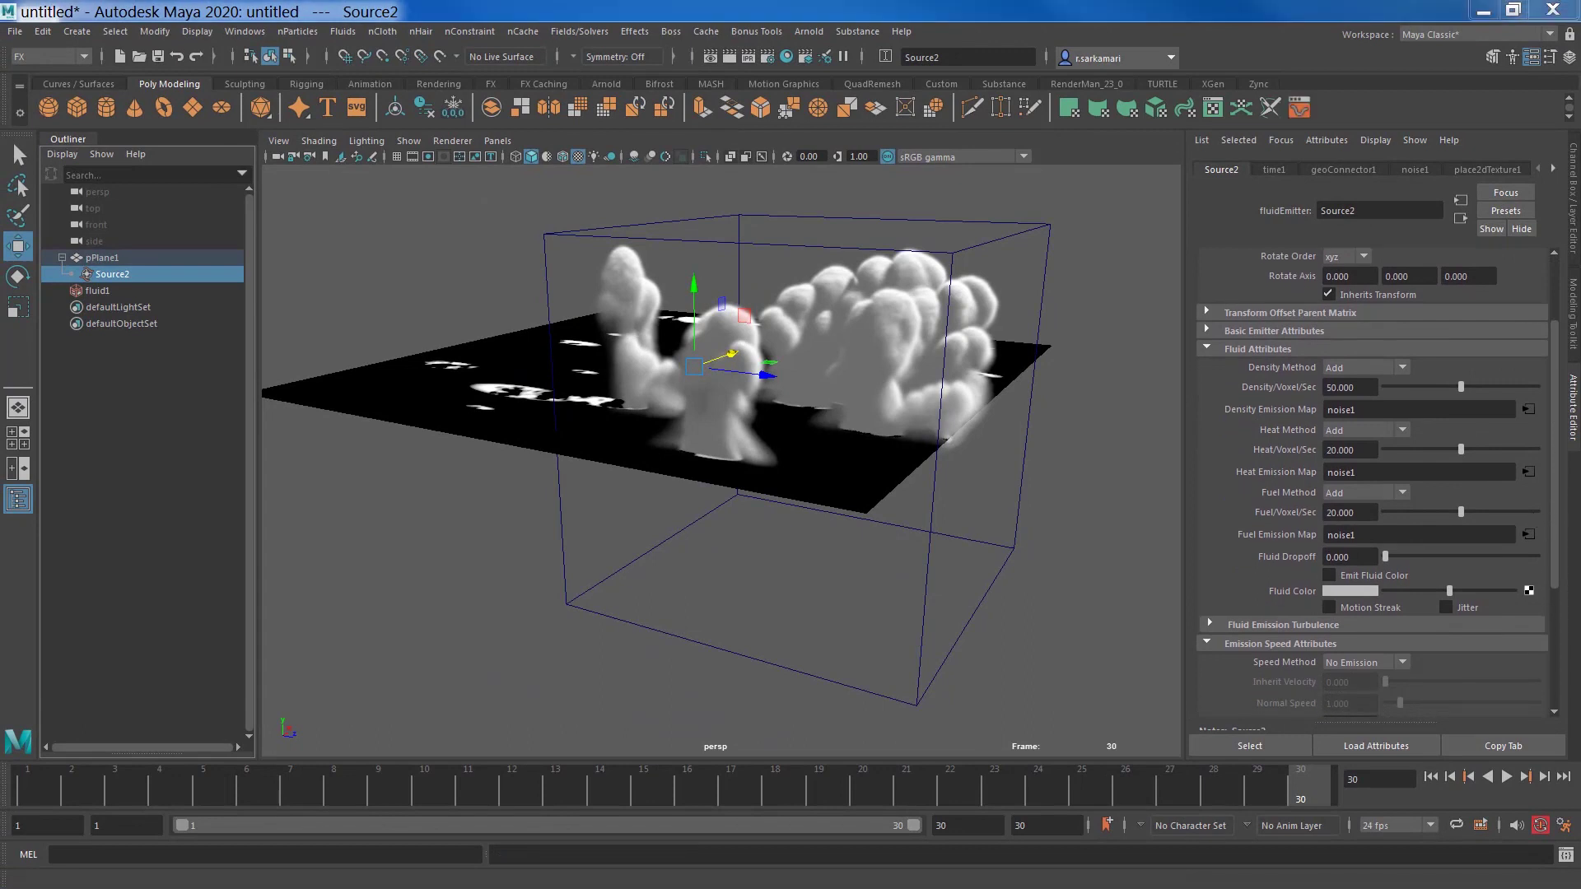
click(204, 789)
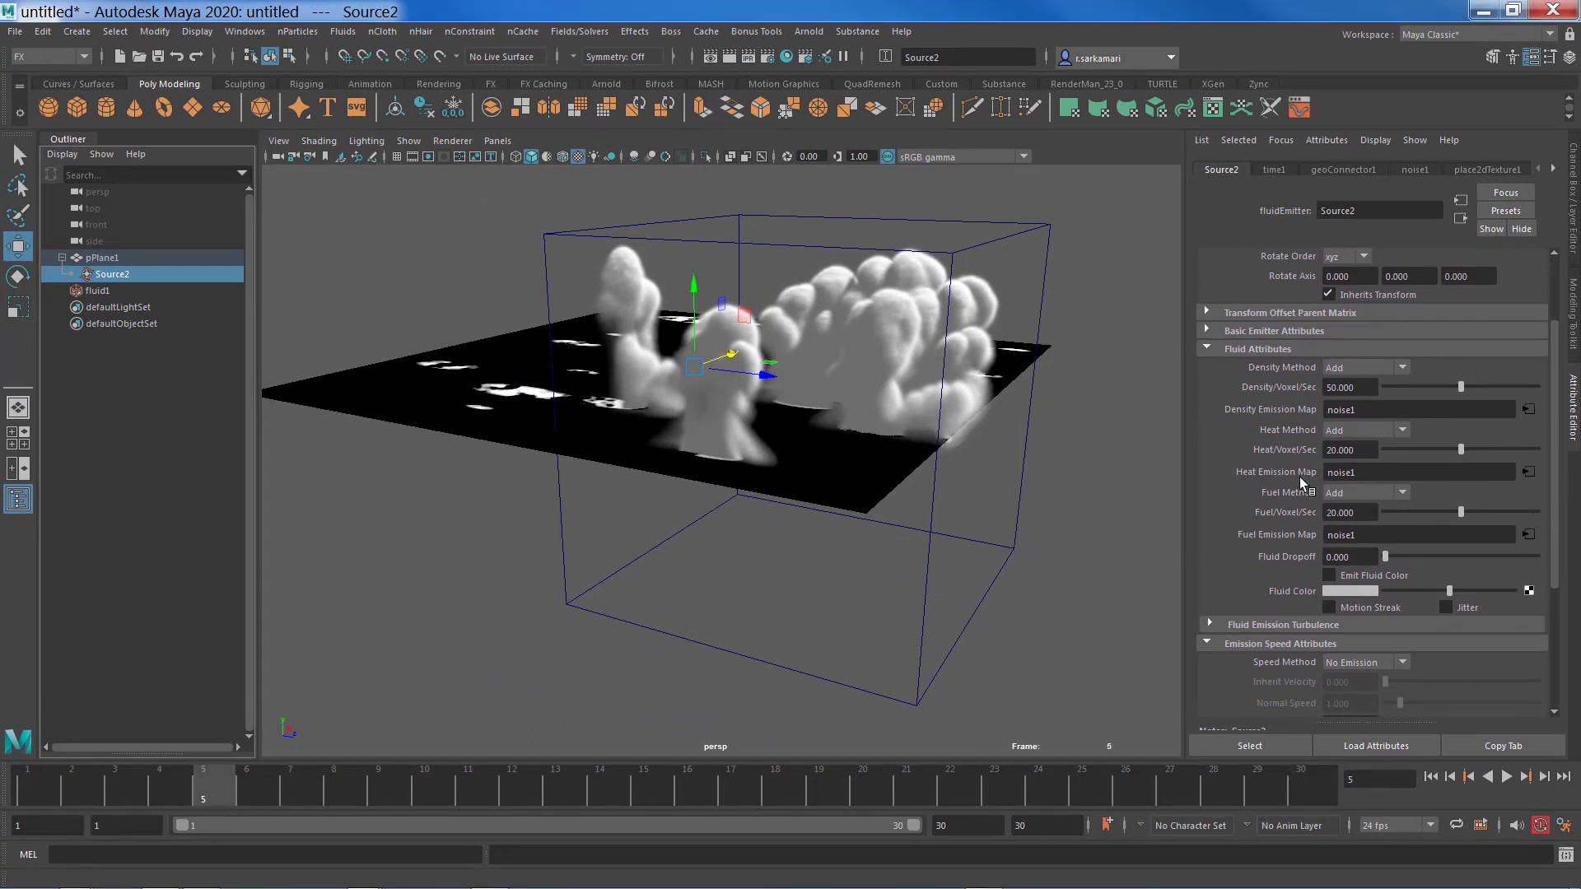
right_click(1305, 385)
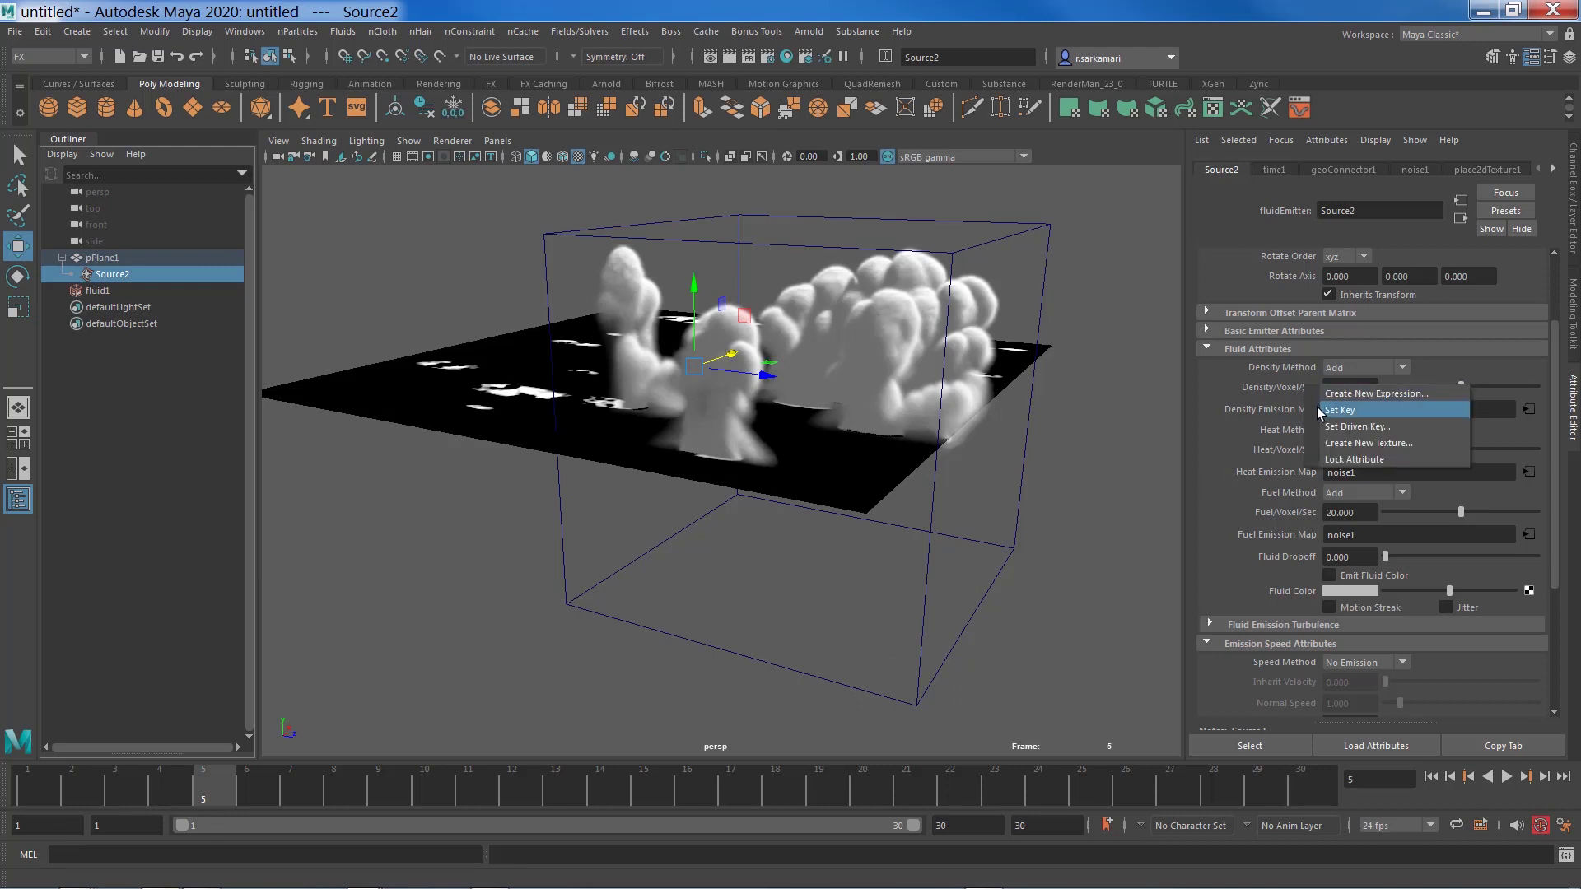
click(1320, 408)
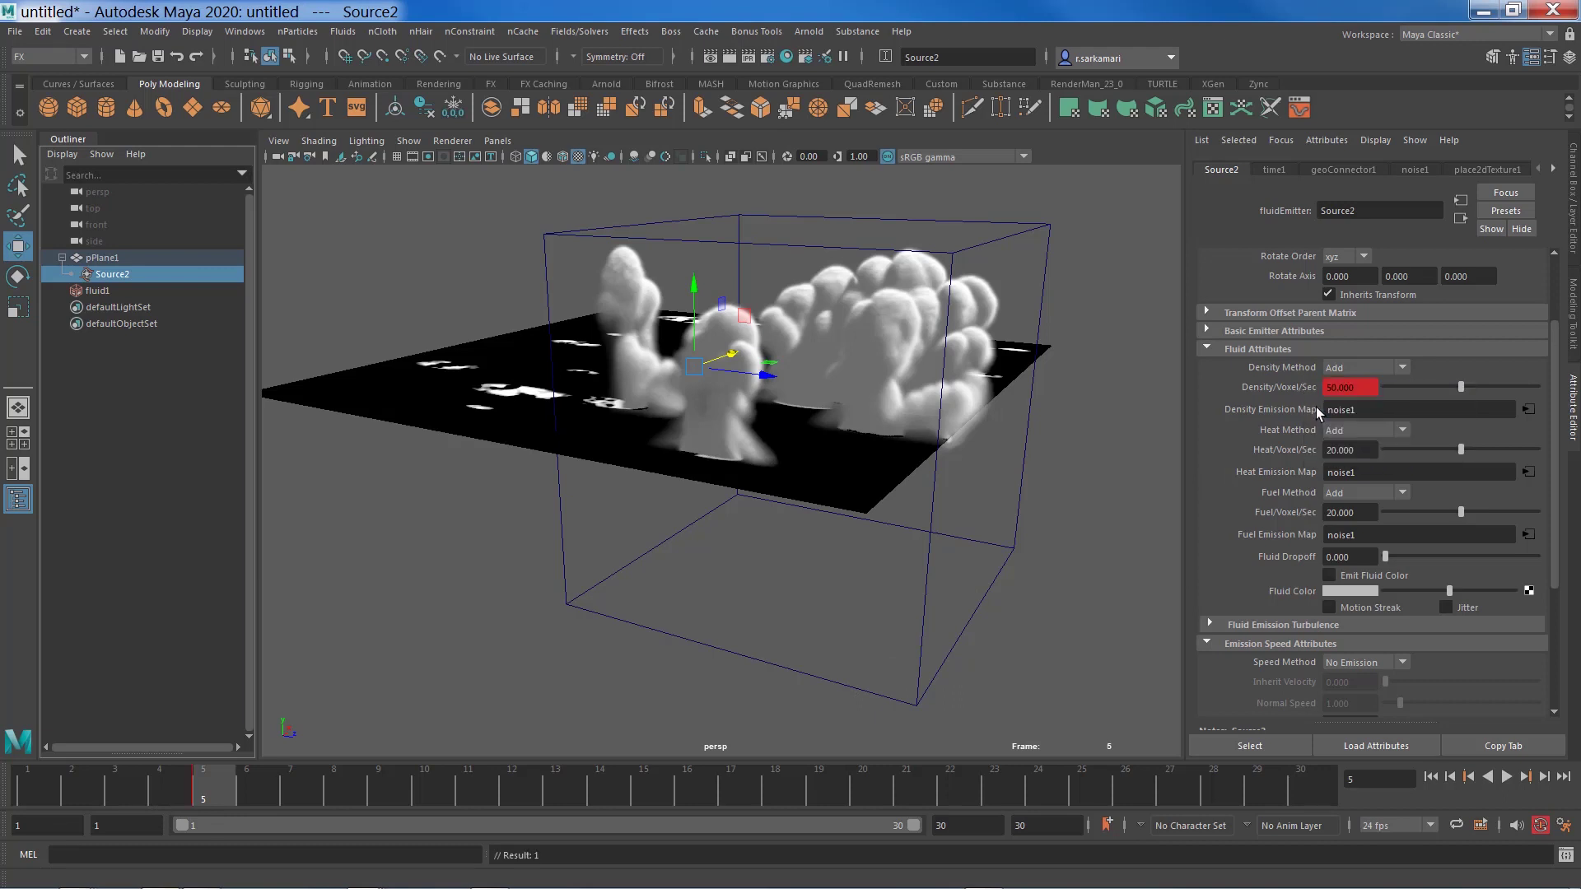
right_click(1310, 455)
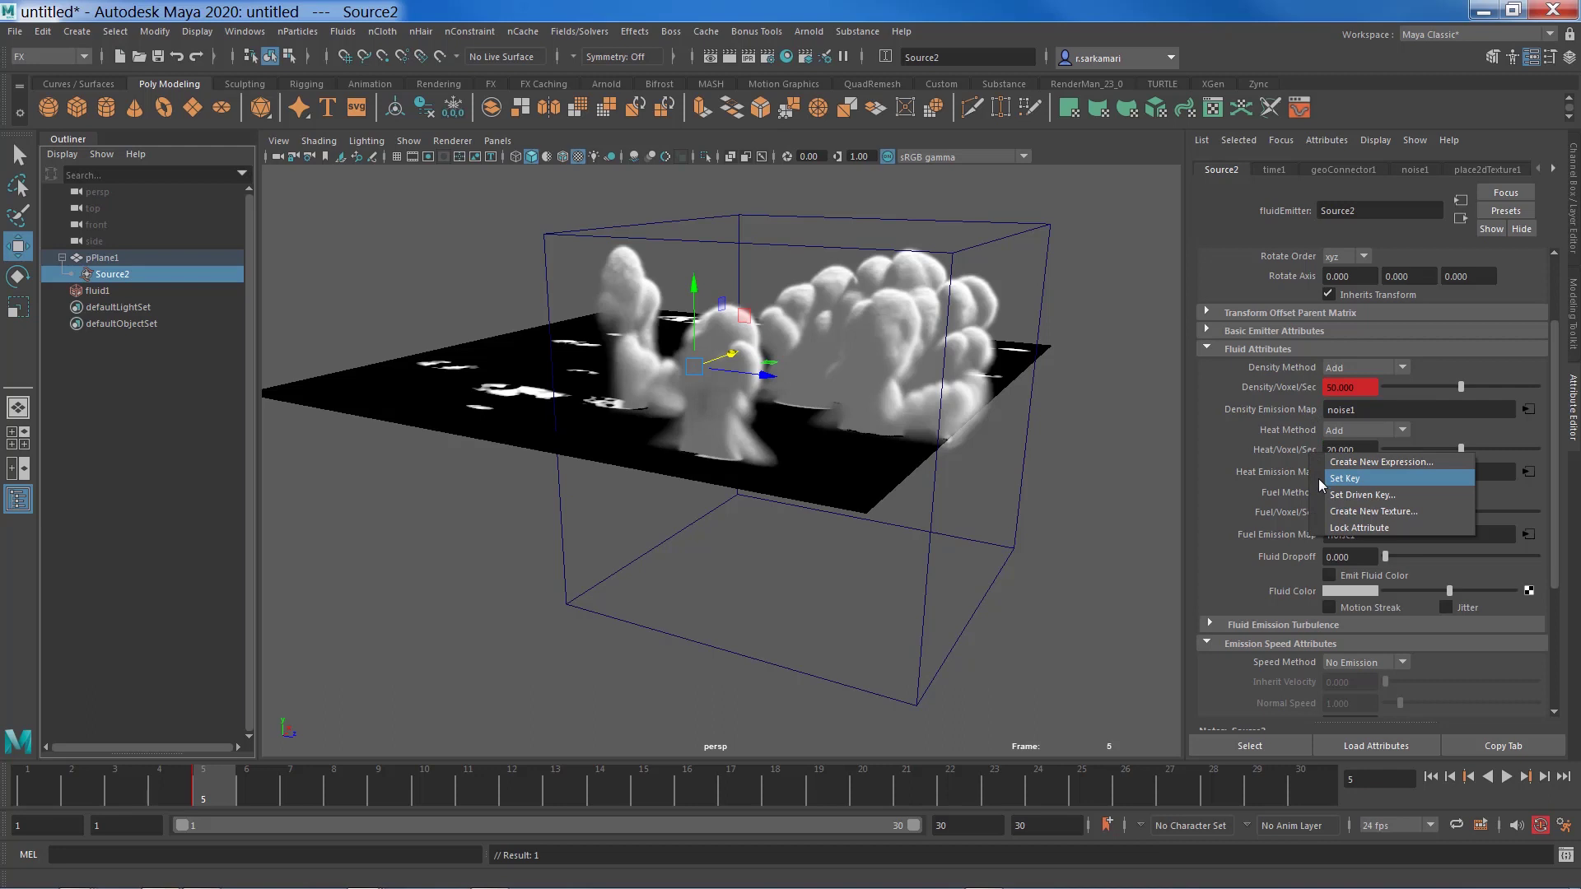
click(1317, 478)
right_click(1306, 512)
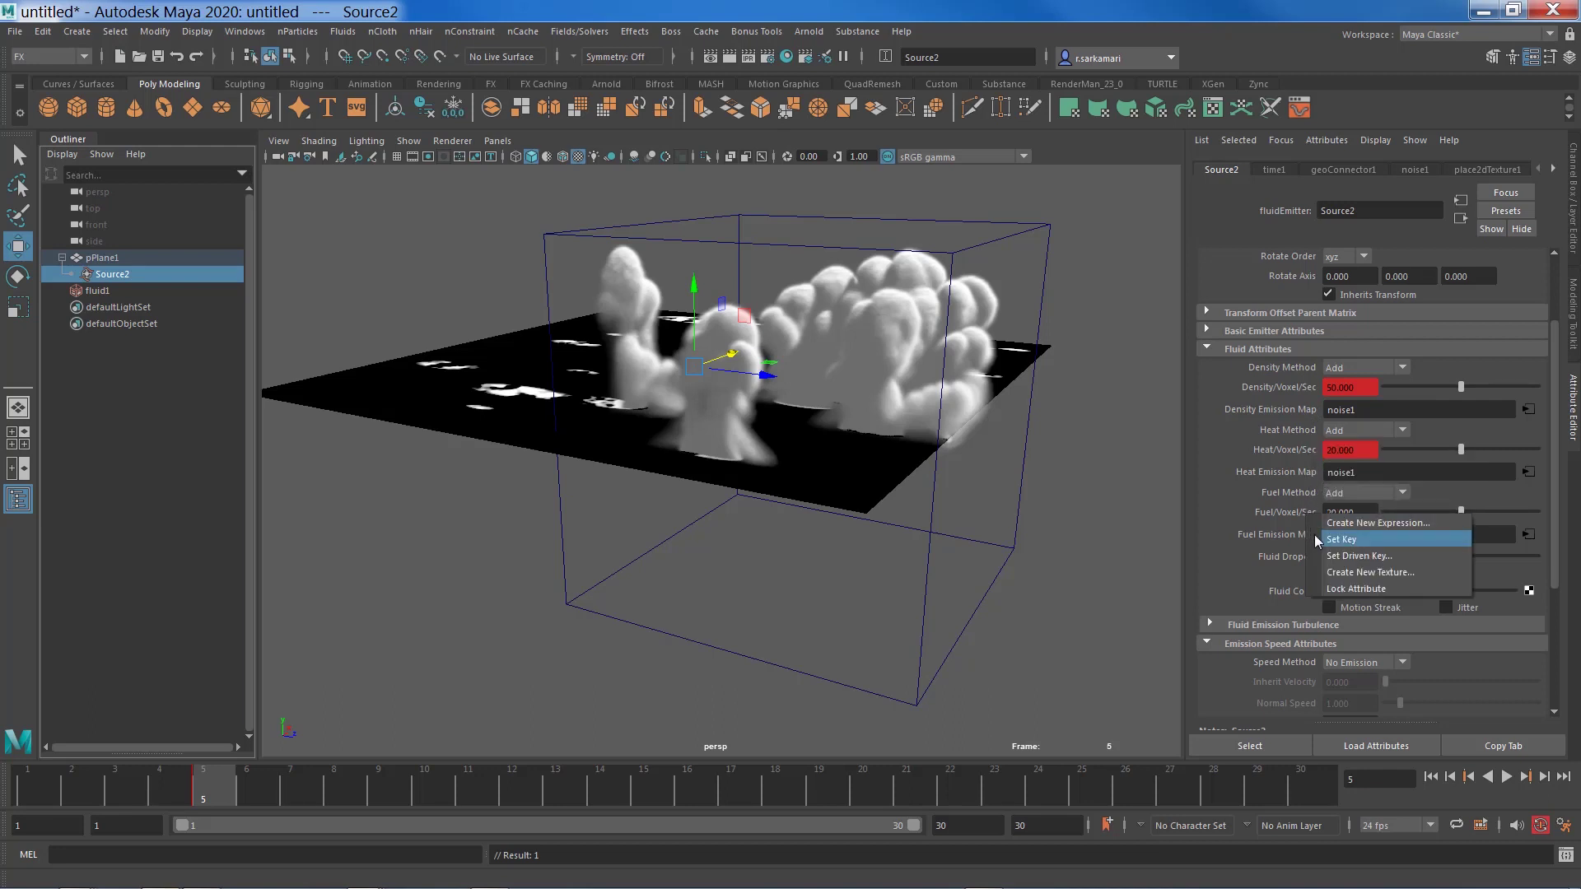
click(1314, 536)
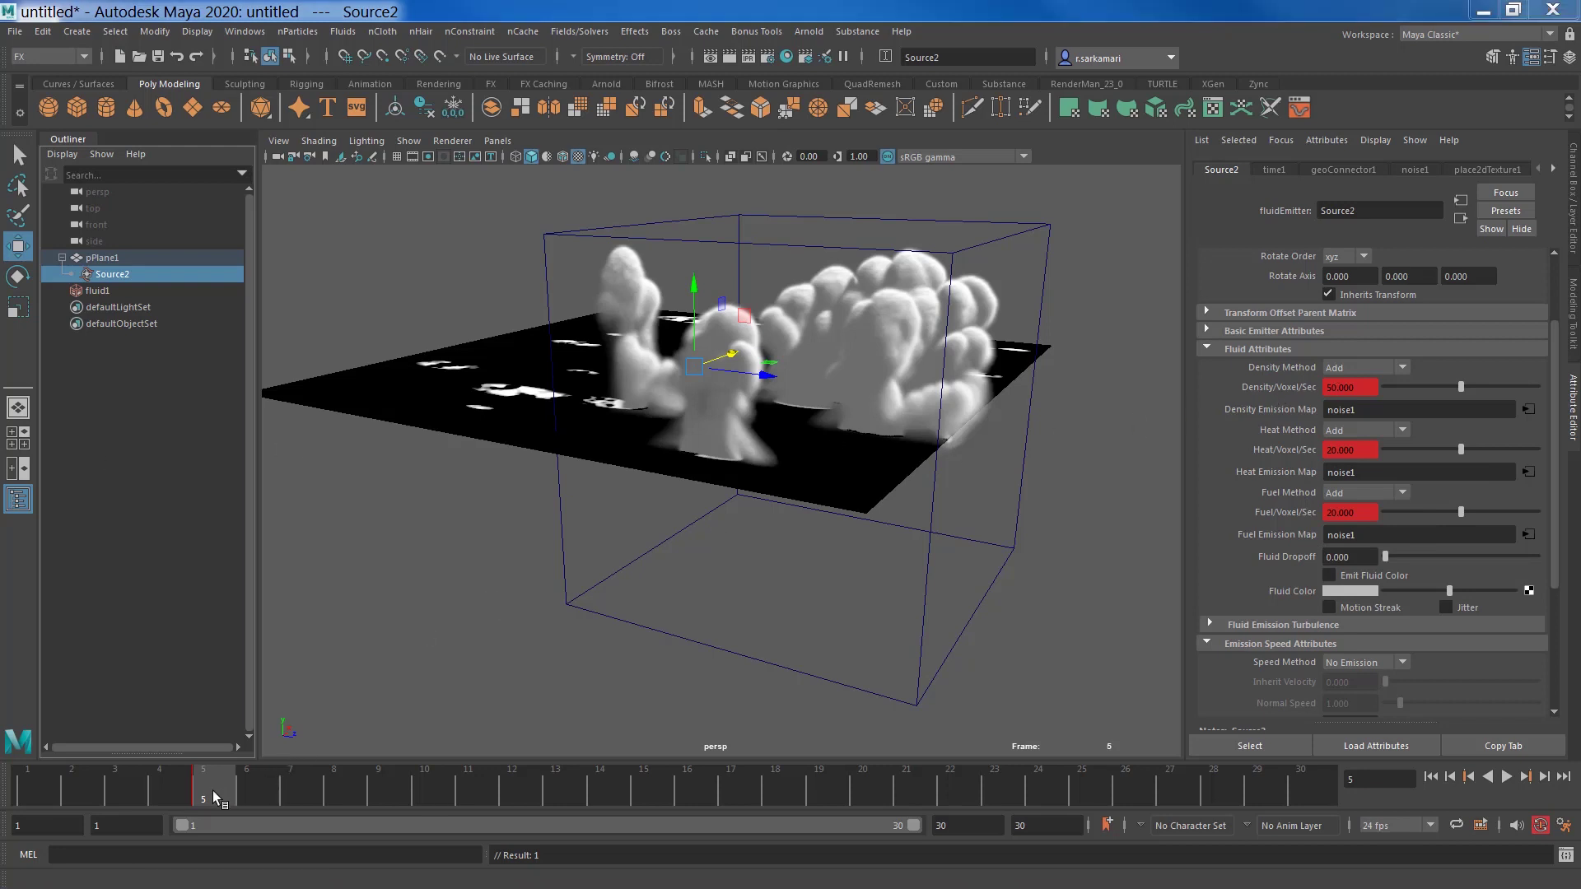
- Key the emitter's Density/Voxel/Sec at 0 on frame 8
click(344, 799)
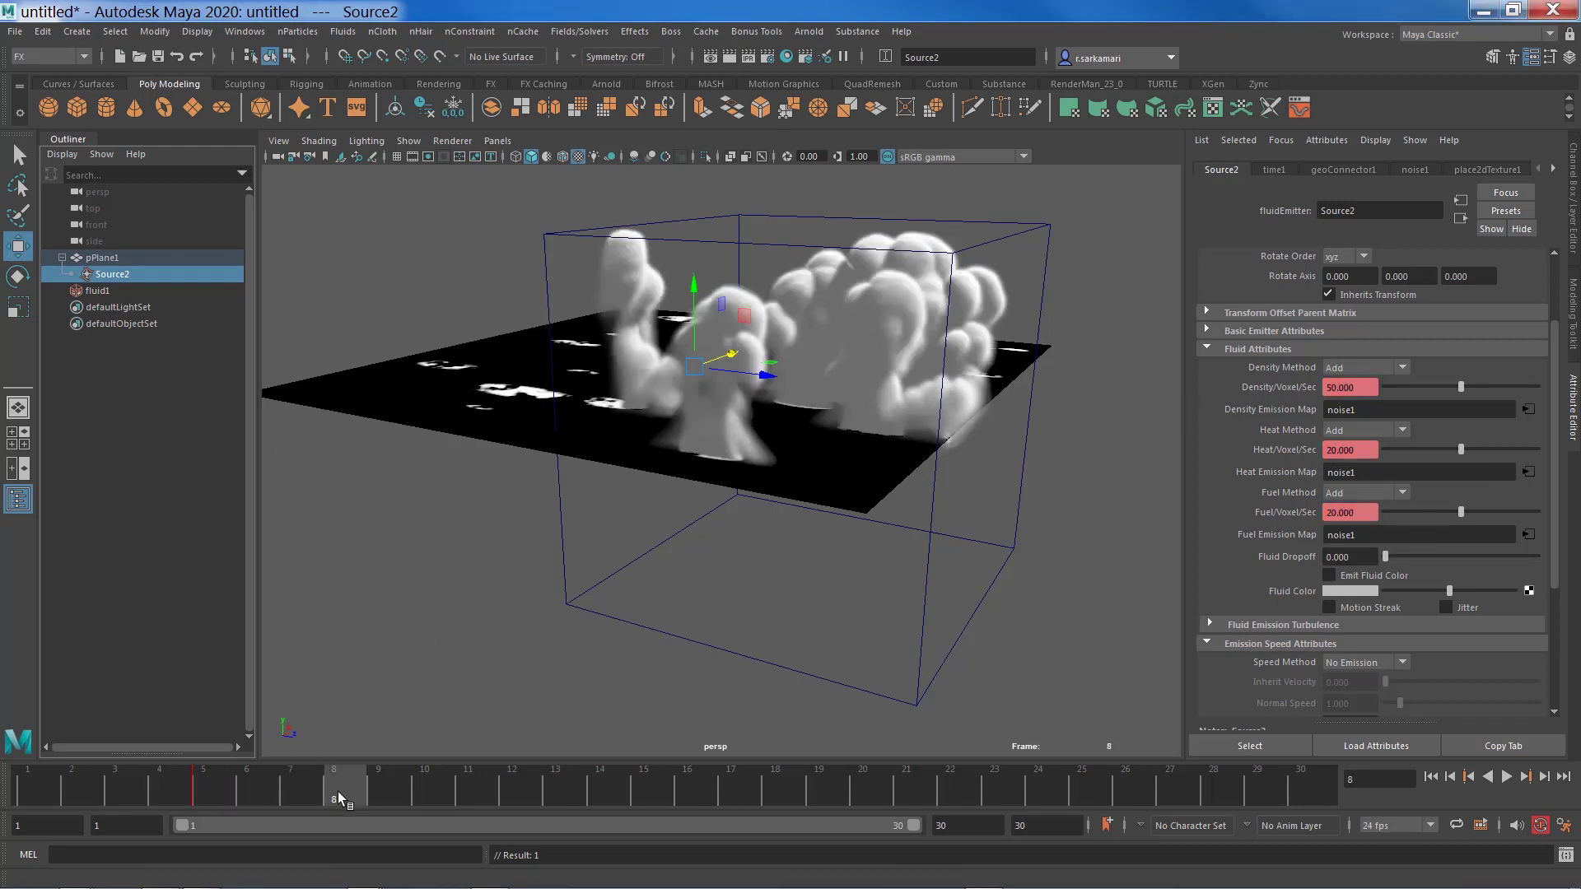
drag(1366, 388, 1316, 393)
text(0)
key(Return)
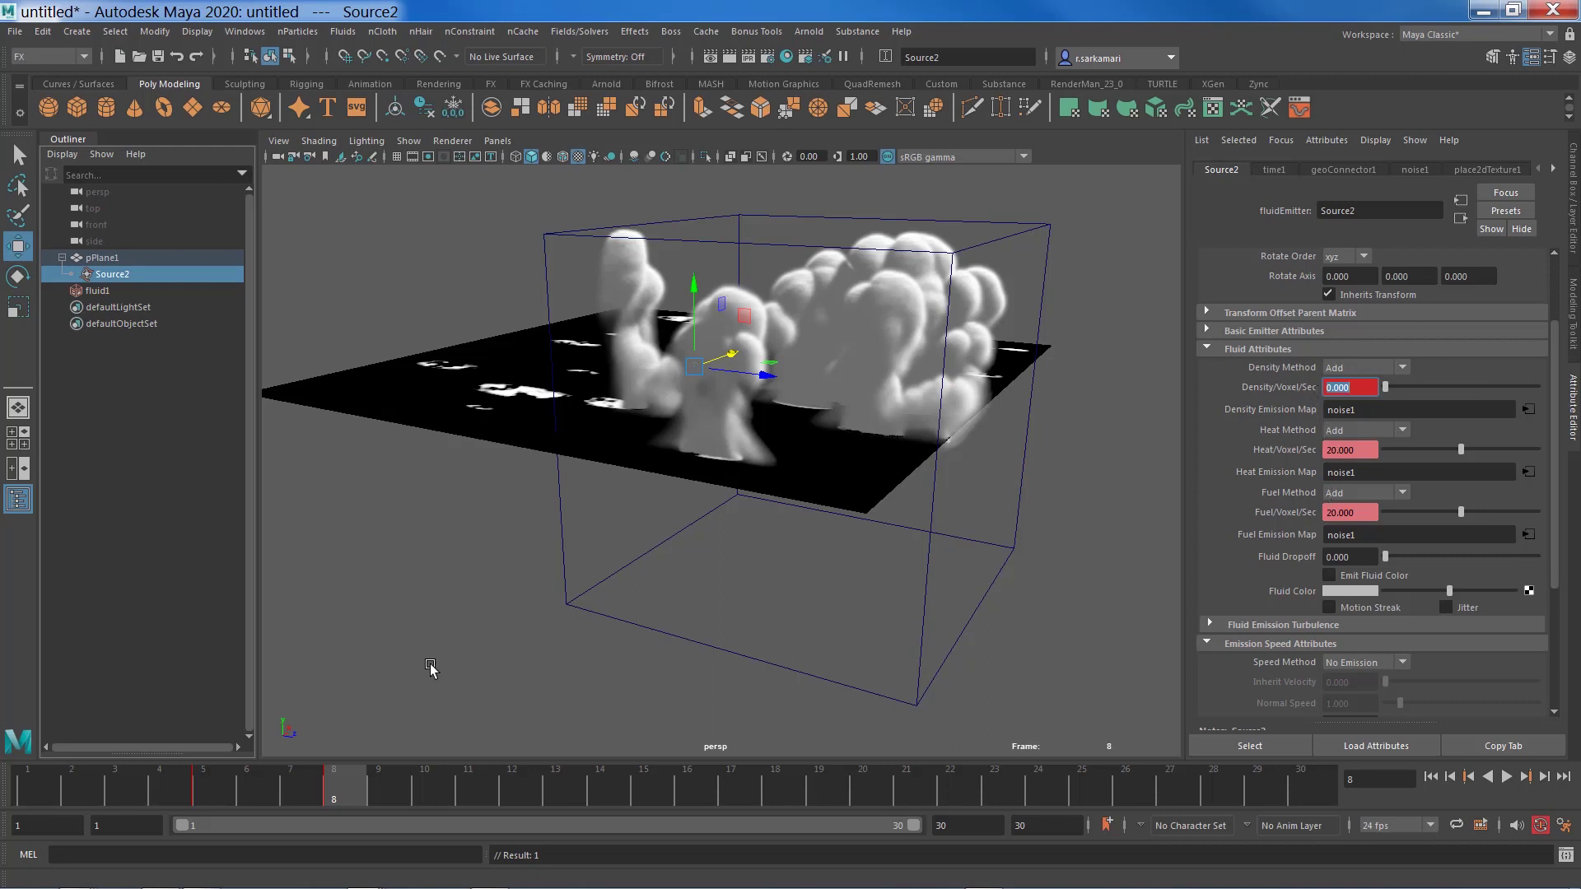
- Key the emitter's Heat/Voxel/Sec and Fuel/Voxel/Sec at 0 on frame 6
click(251, 795)
drag(1363, 450, 1274, 448)
text(0)
key(Return)
drag(1358, 512, 1318, 512)
text(0)
key(Return)
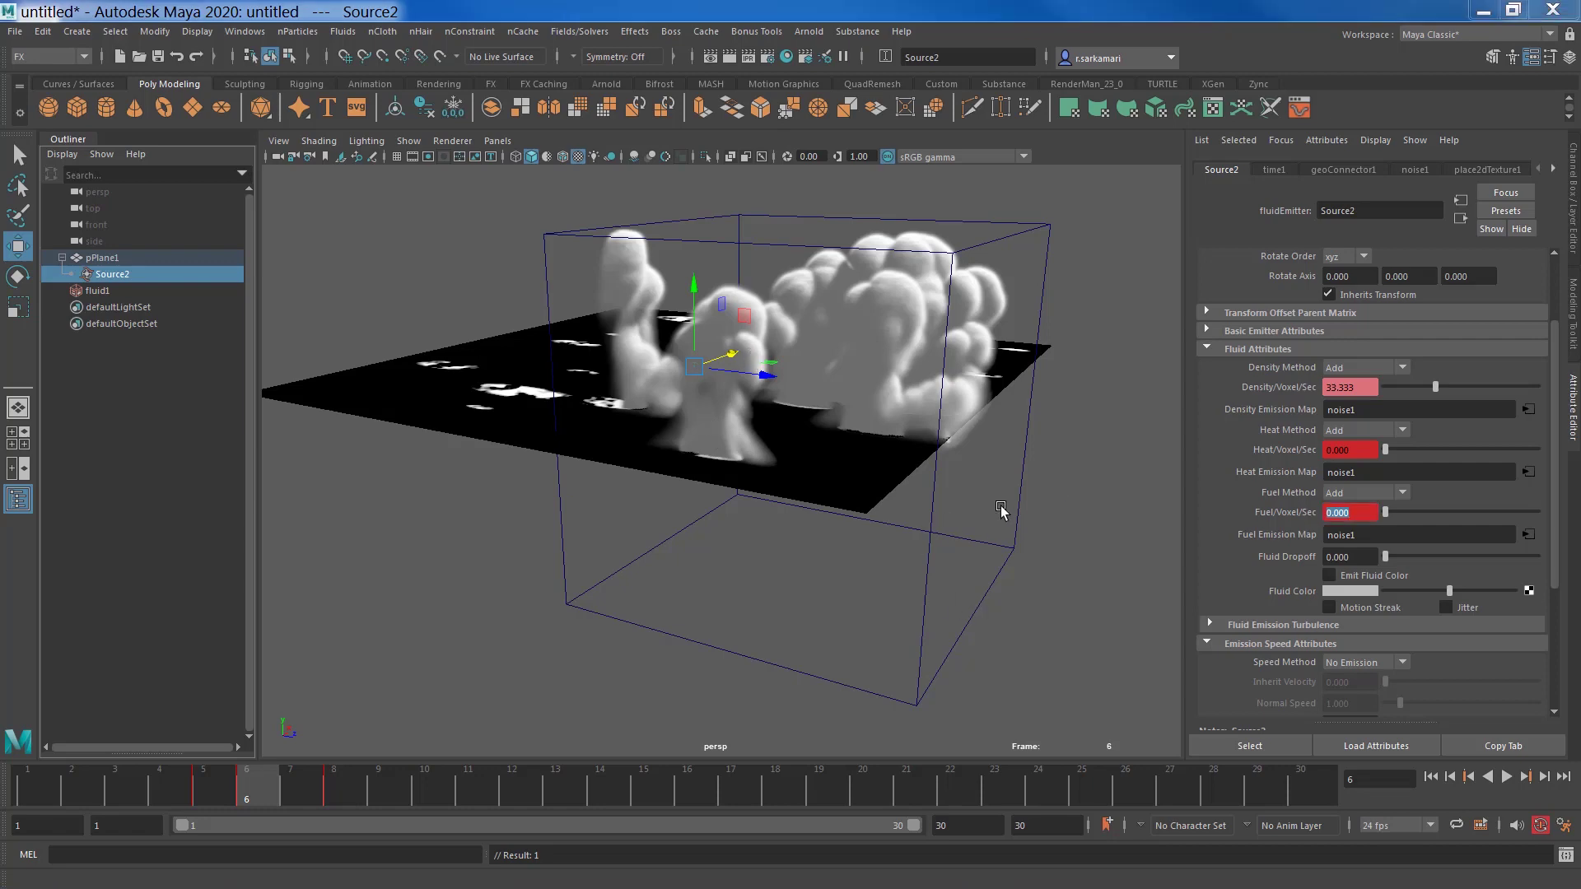
- Enable Jitter for the Source2 emitter and set its Fluid Emission Turbulence to 1
drag(1555, 417, 1553, 519)
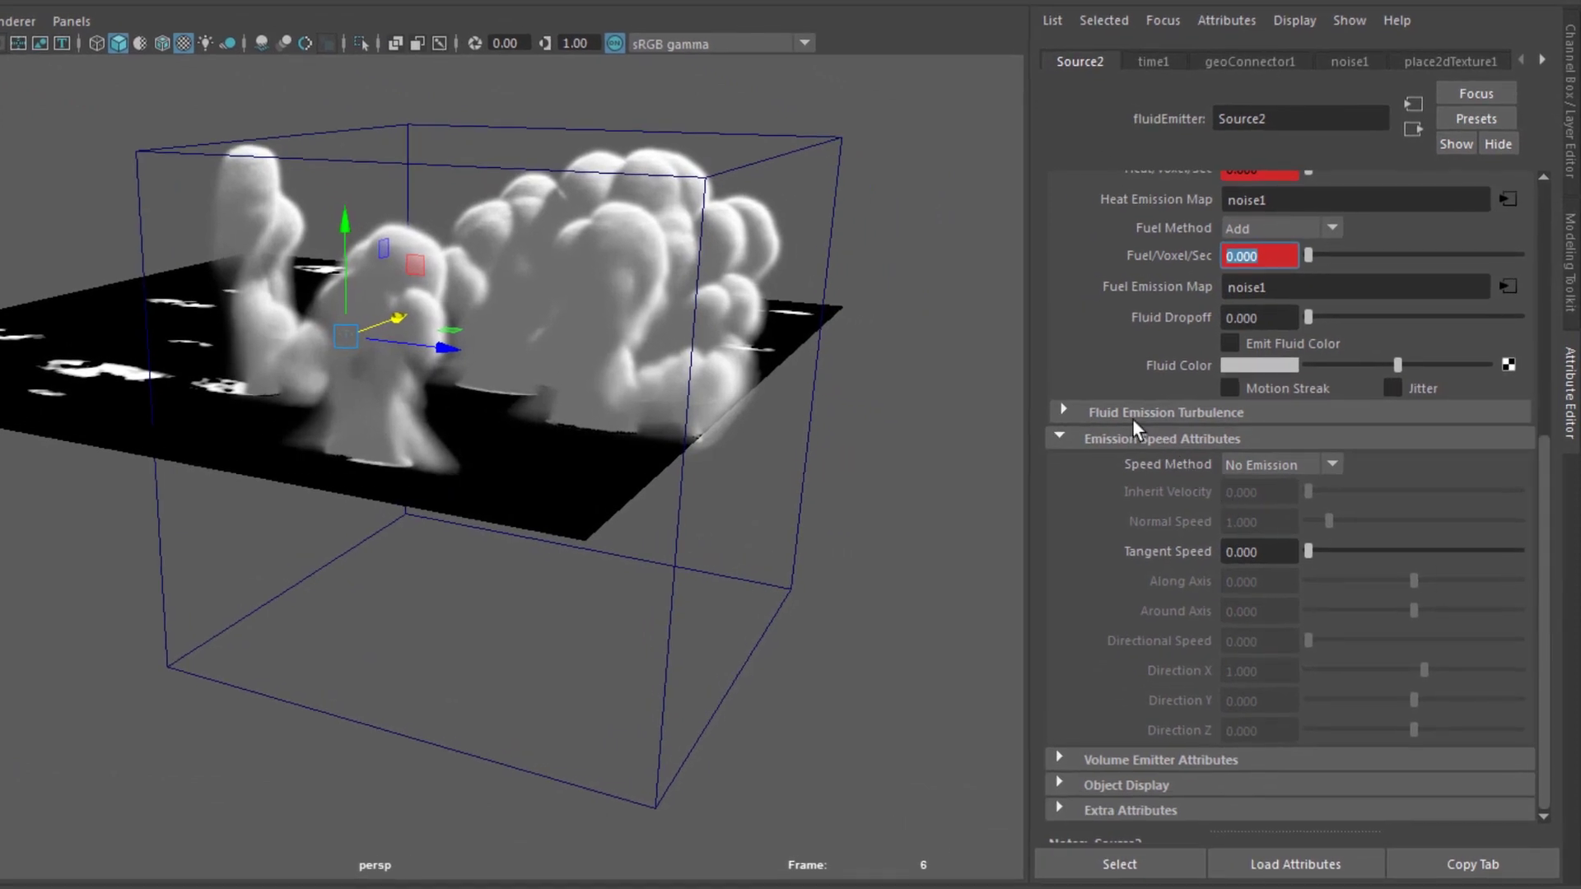
click(1115, 404)
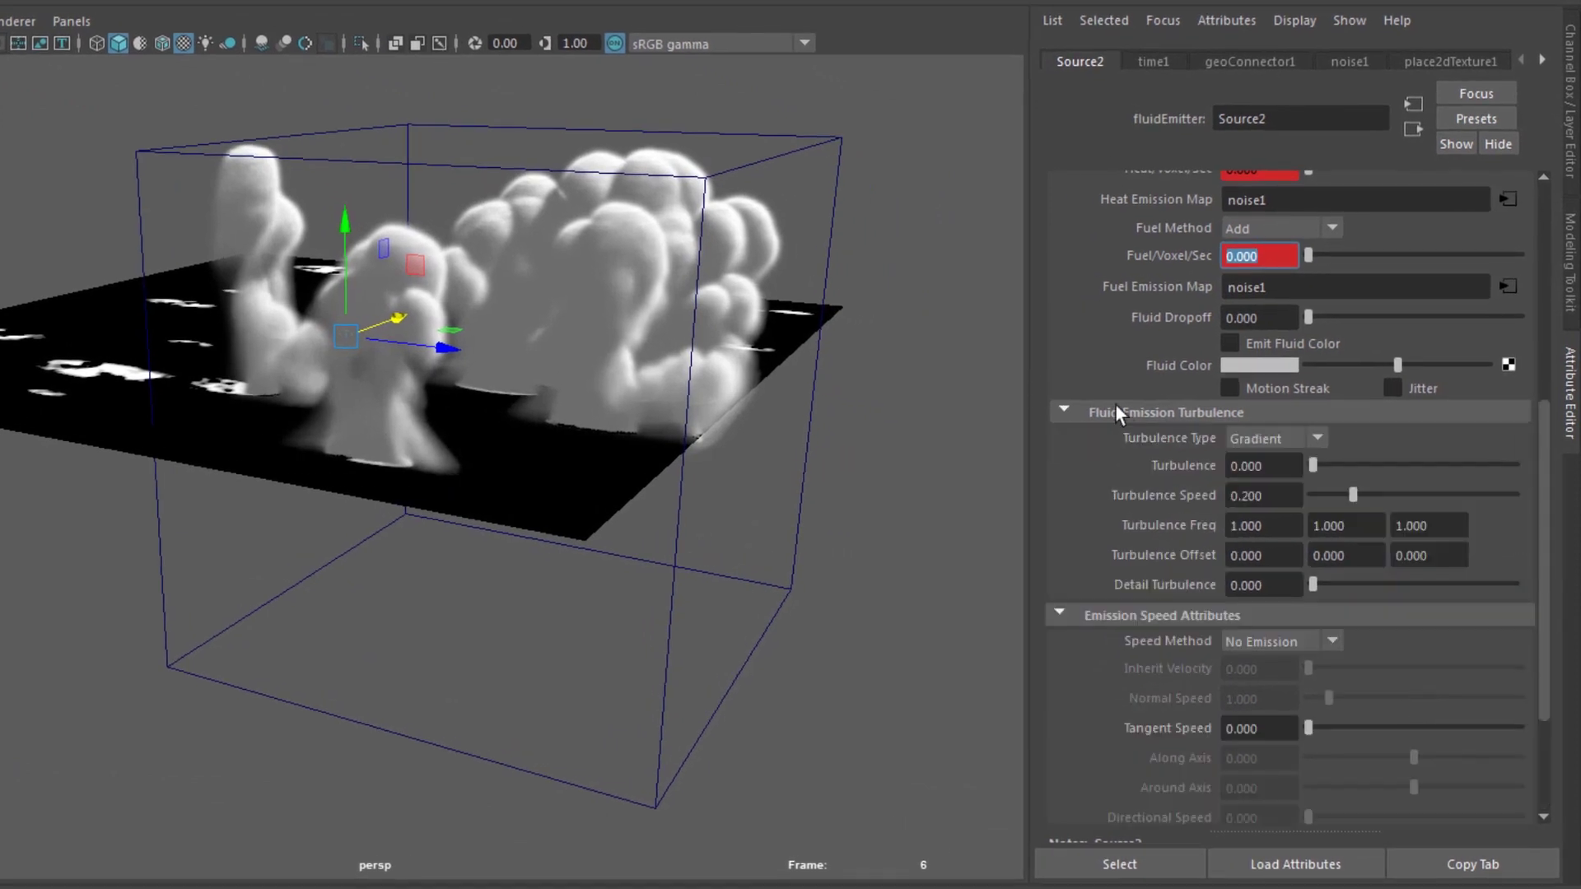
click(1391, 387)
click(1268, 466)
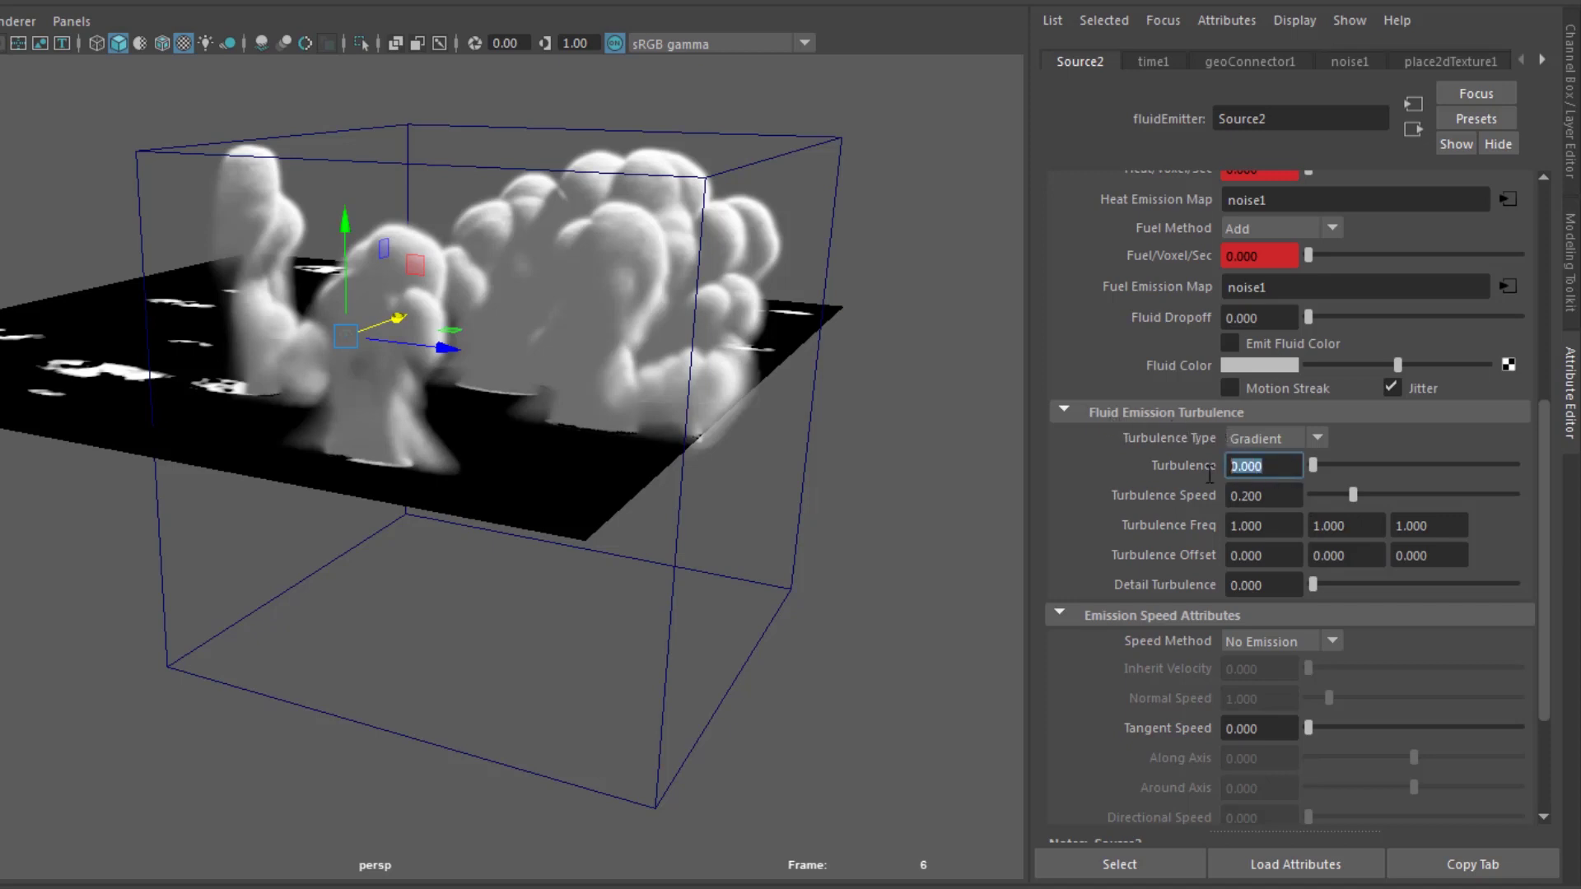
text(1)
key(Return)
- Change the emitter's Speed Method to Replace in its Emission Speed attributes
drag(1542, 511, 1544, 626)
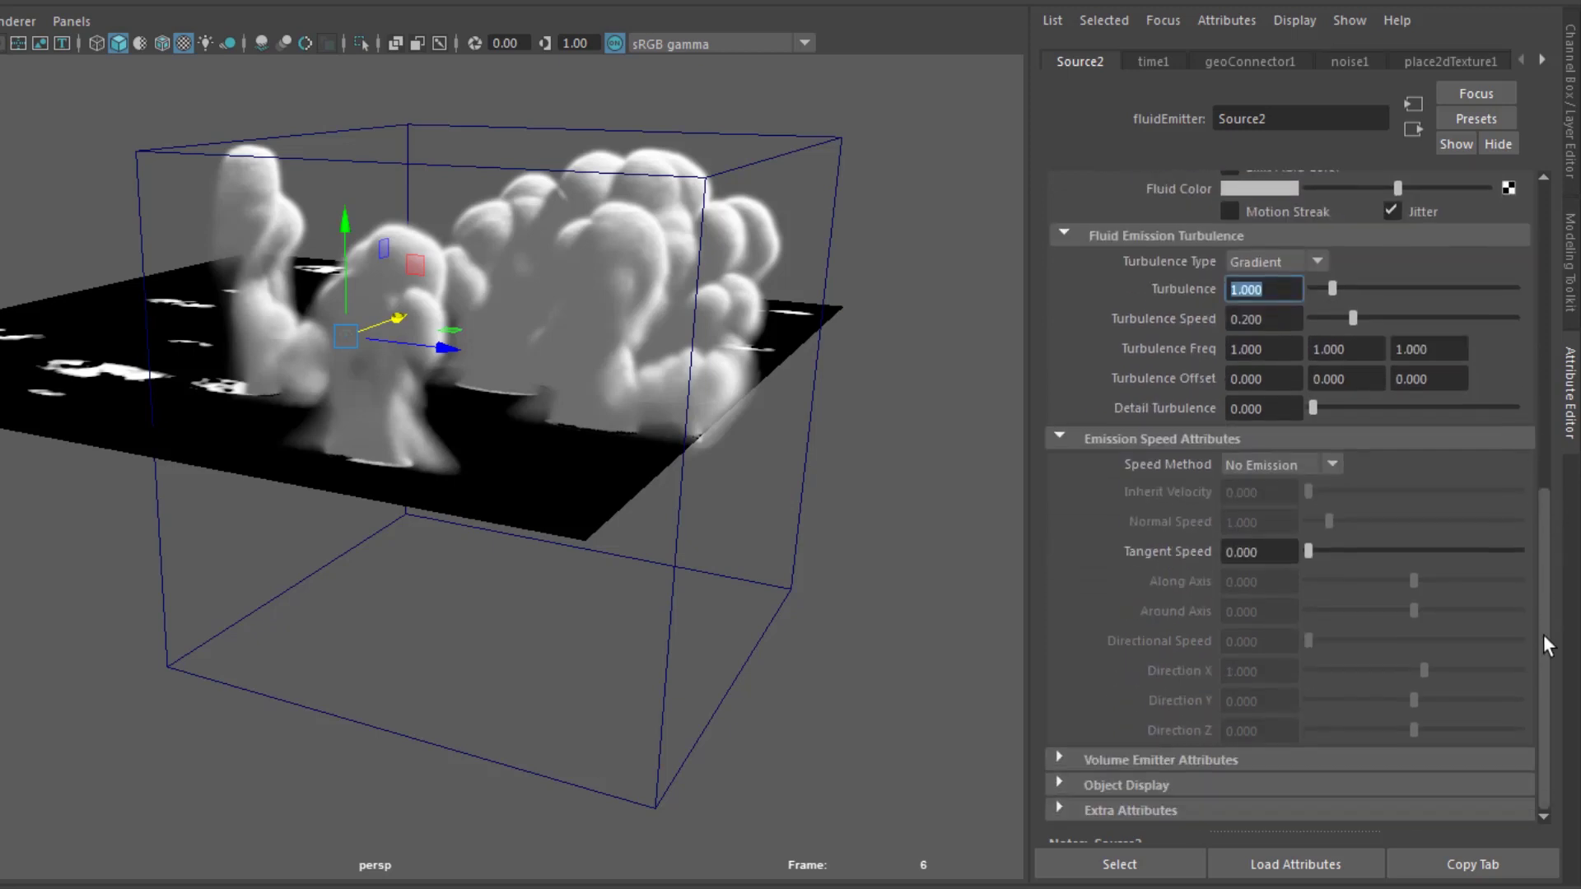
click(1256, 473)
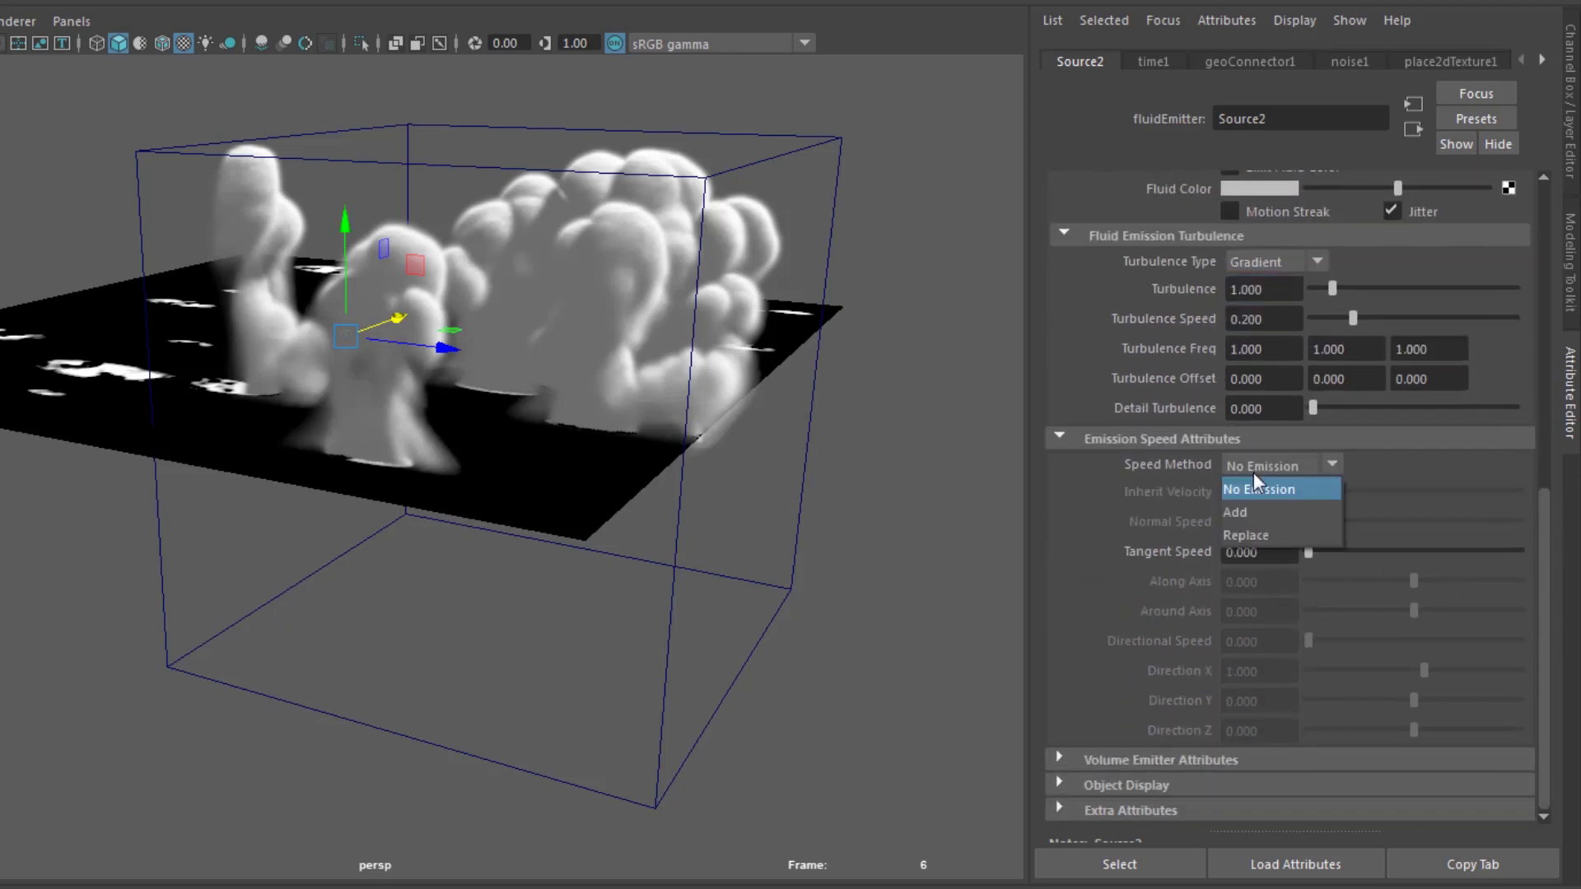
click(1257, 533)
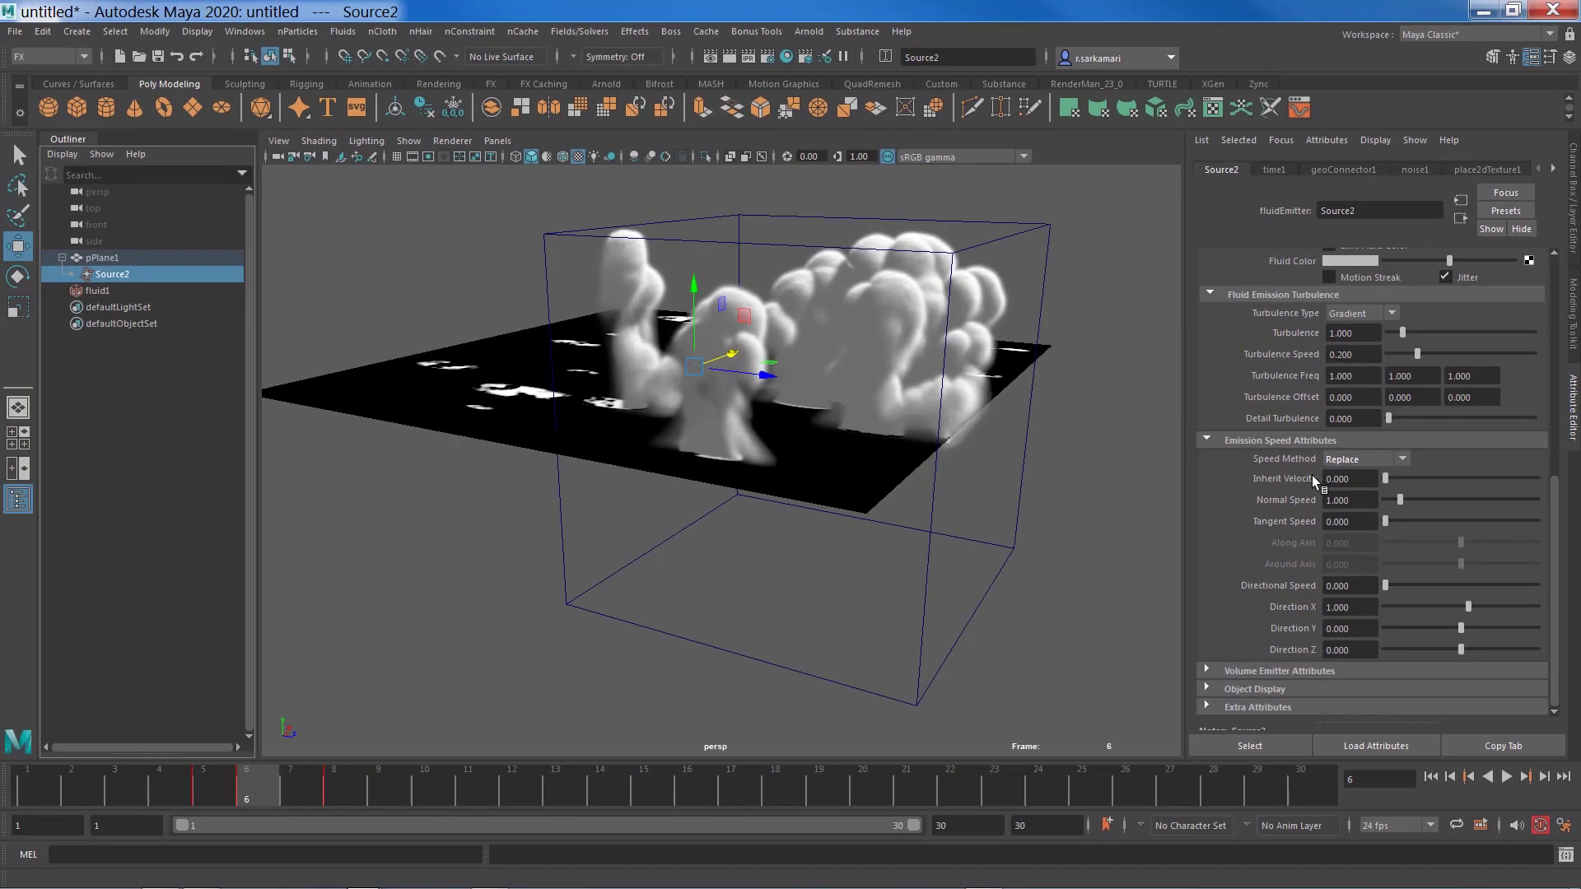
- Set the fluid container's Base Resolution to 250
click(546, 241)
double_click(1362, 316)
text(250)
key(Return)
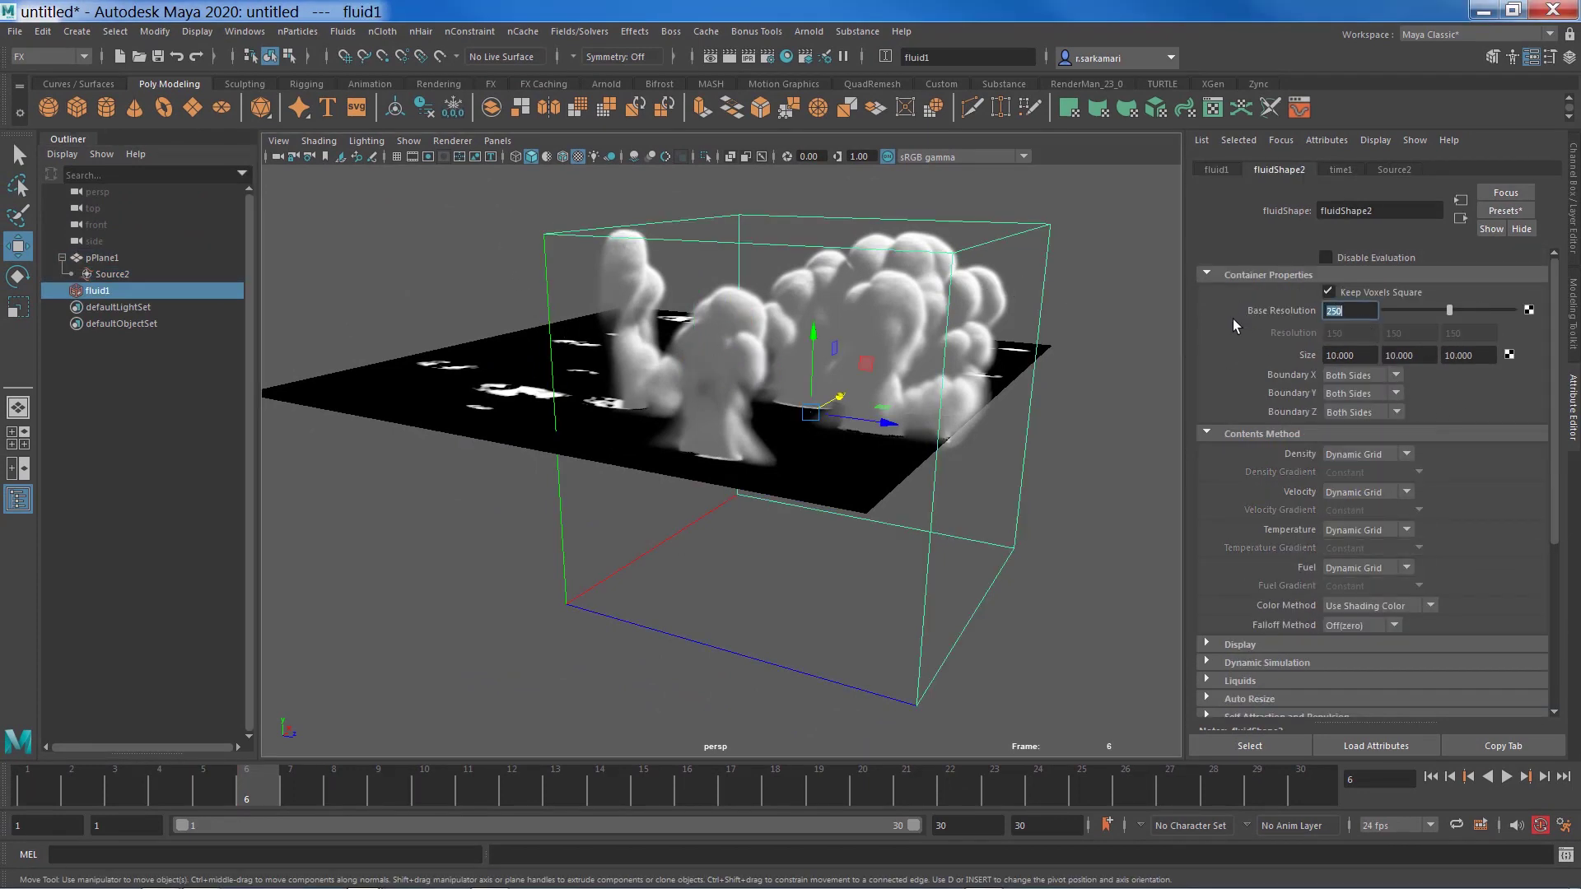
- Hide the emitting plane pPlane1 so only the fluid and its container are displayed
alt+drag(768, 475, 789, 532)
alt+right_drag(789, 531, 848, 609)
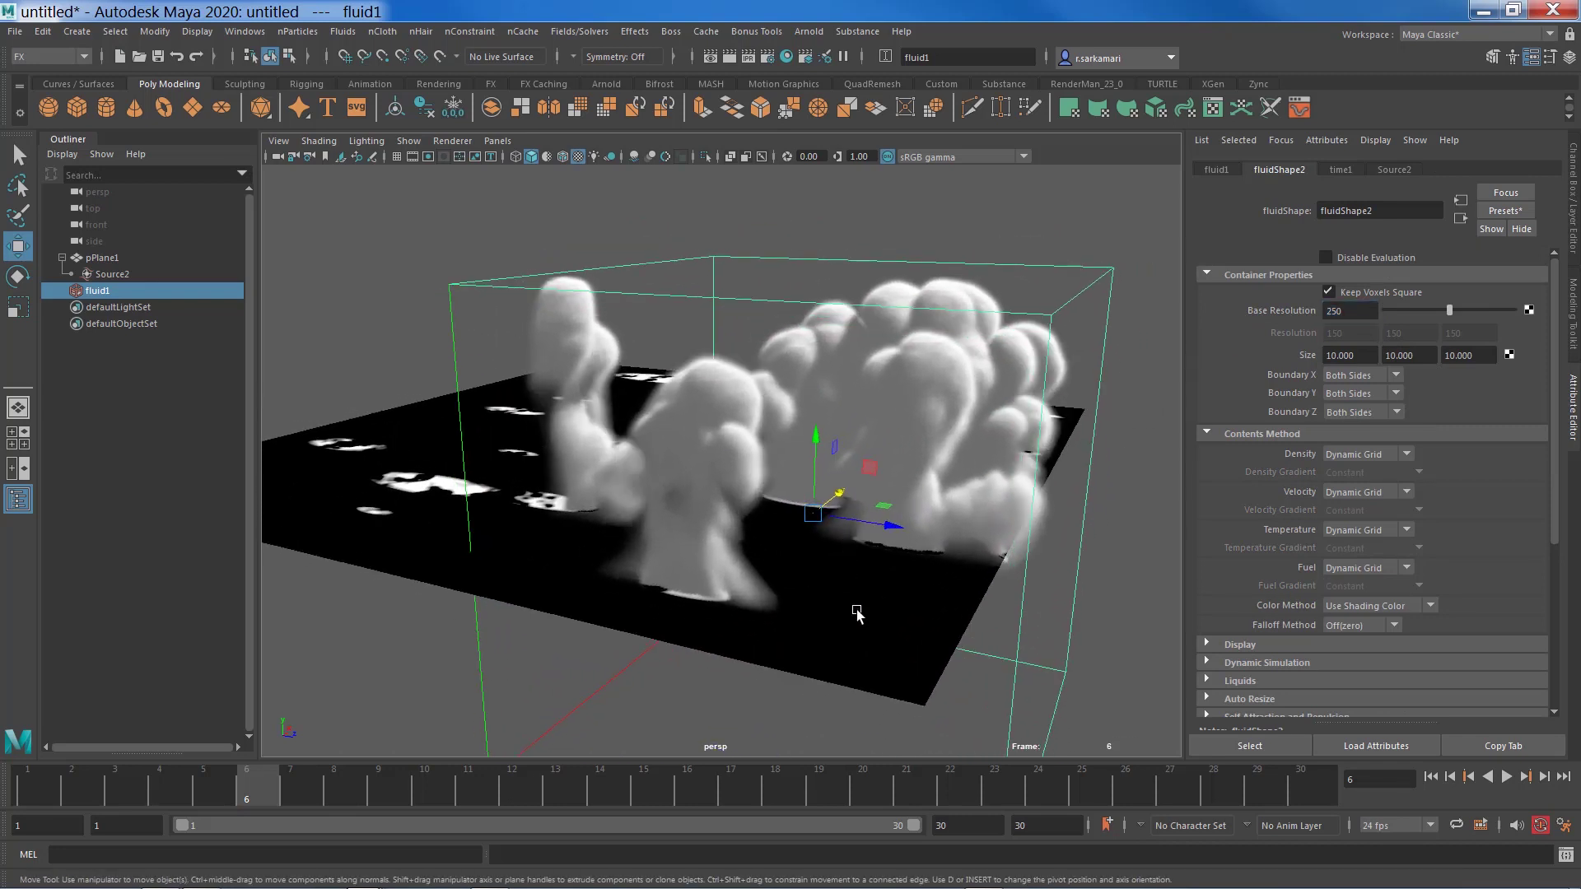
click(872, 619)
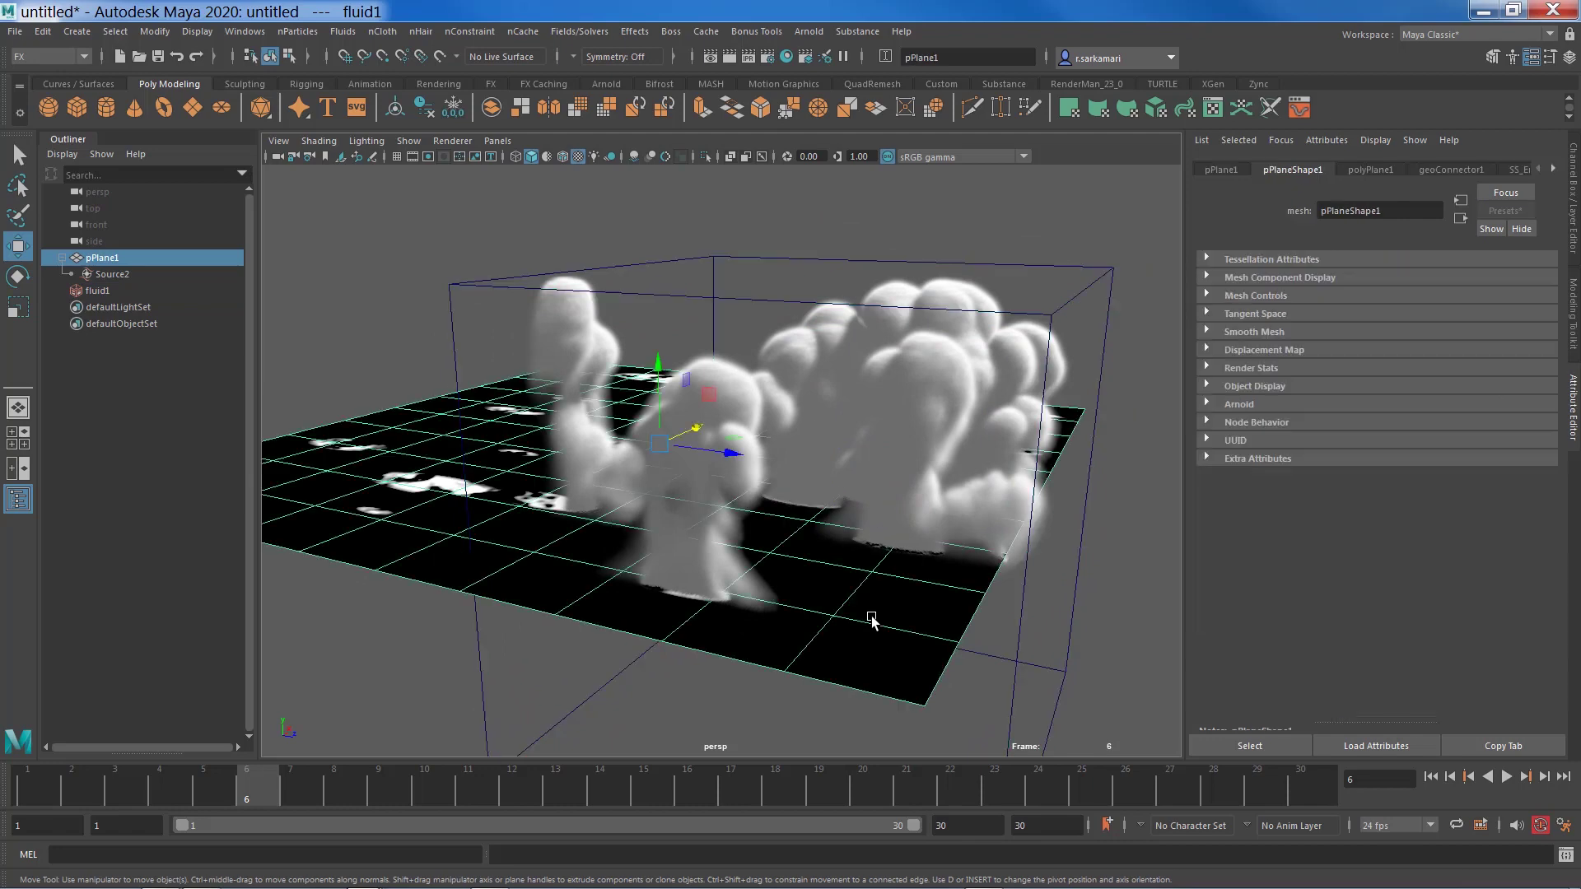
key(ctrl+h)
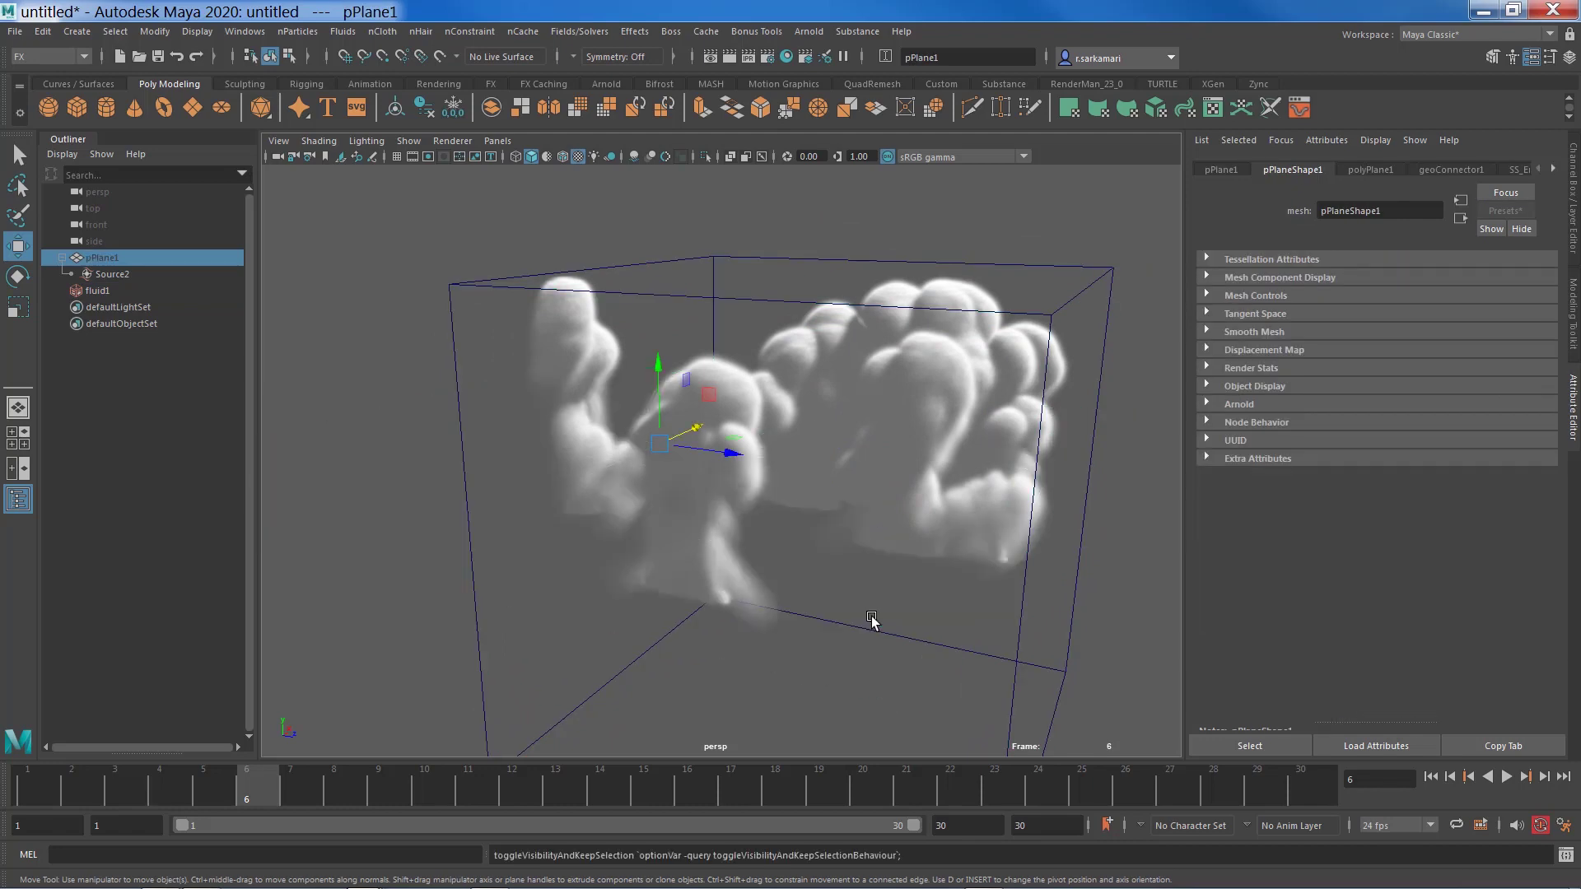
- Playblast the simulation, overwriting the existing playblast.mov, review the clip and close the player
alt+drag(721, 580, 761, 613)
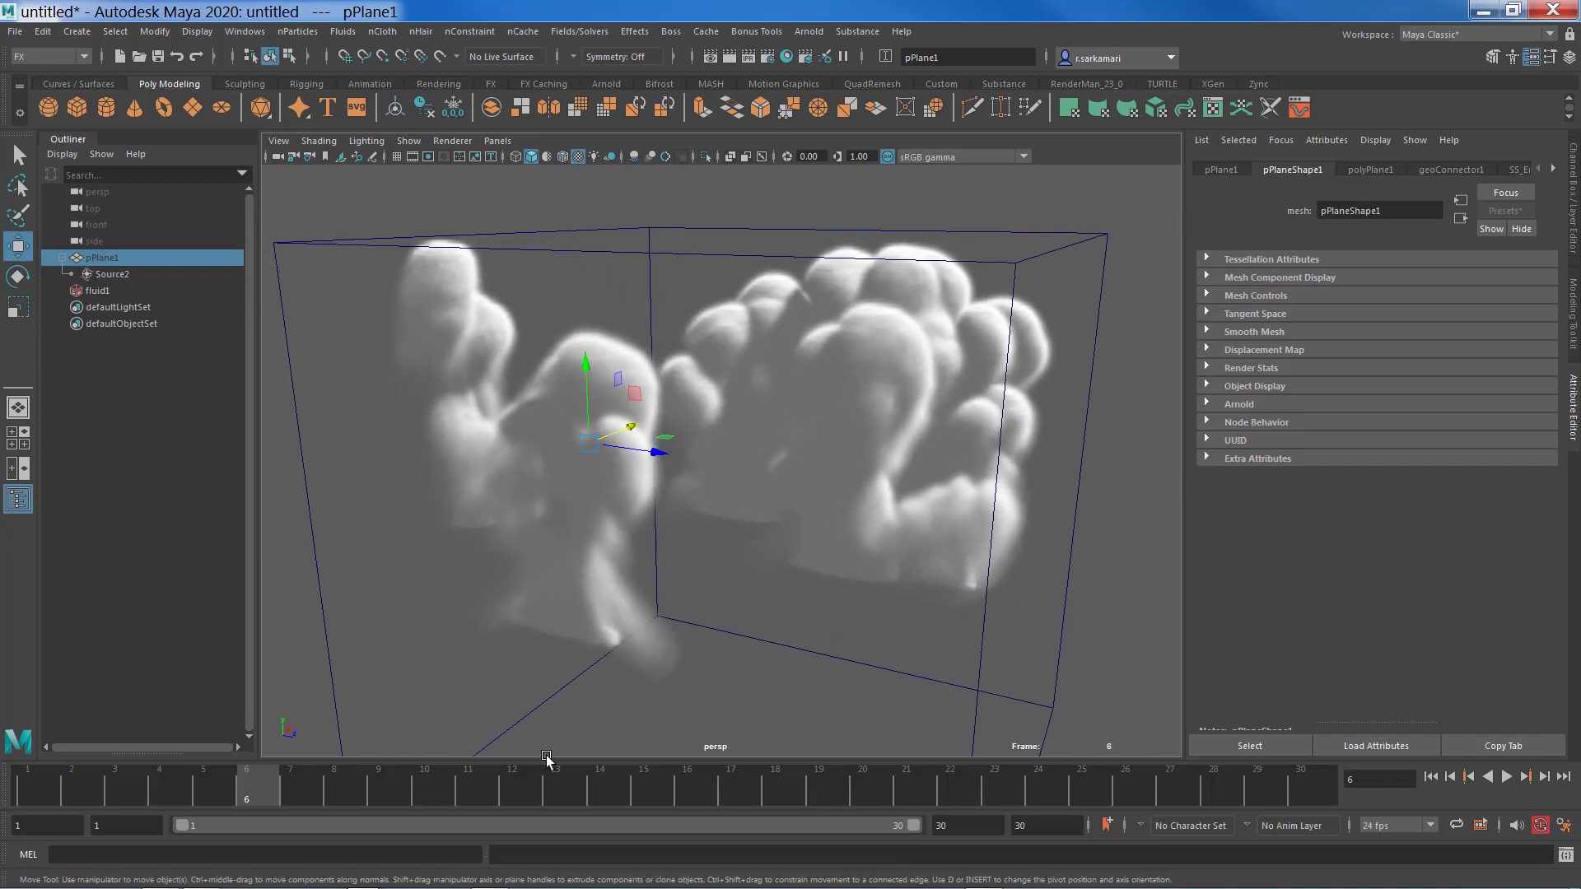
right_click(472, 787)
click(501, 784)
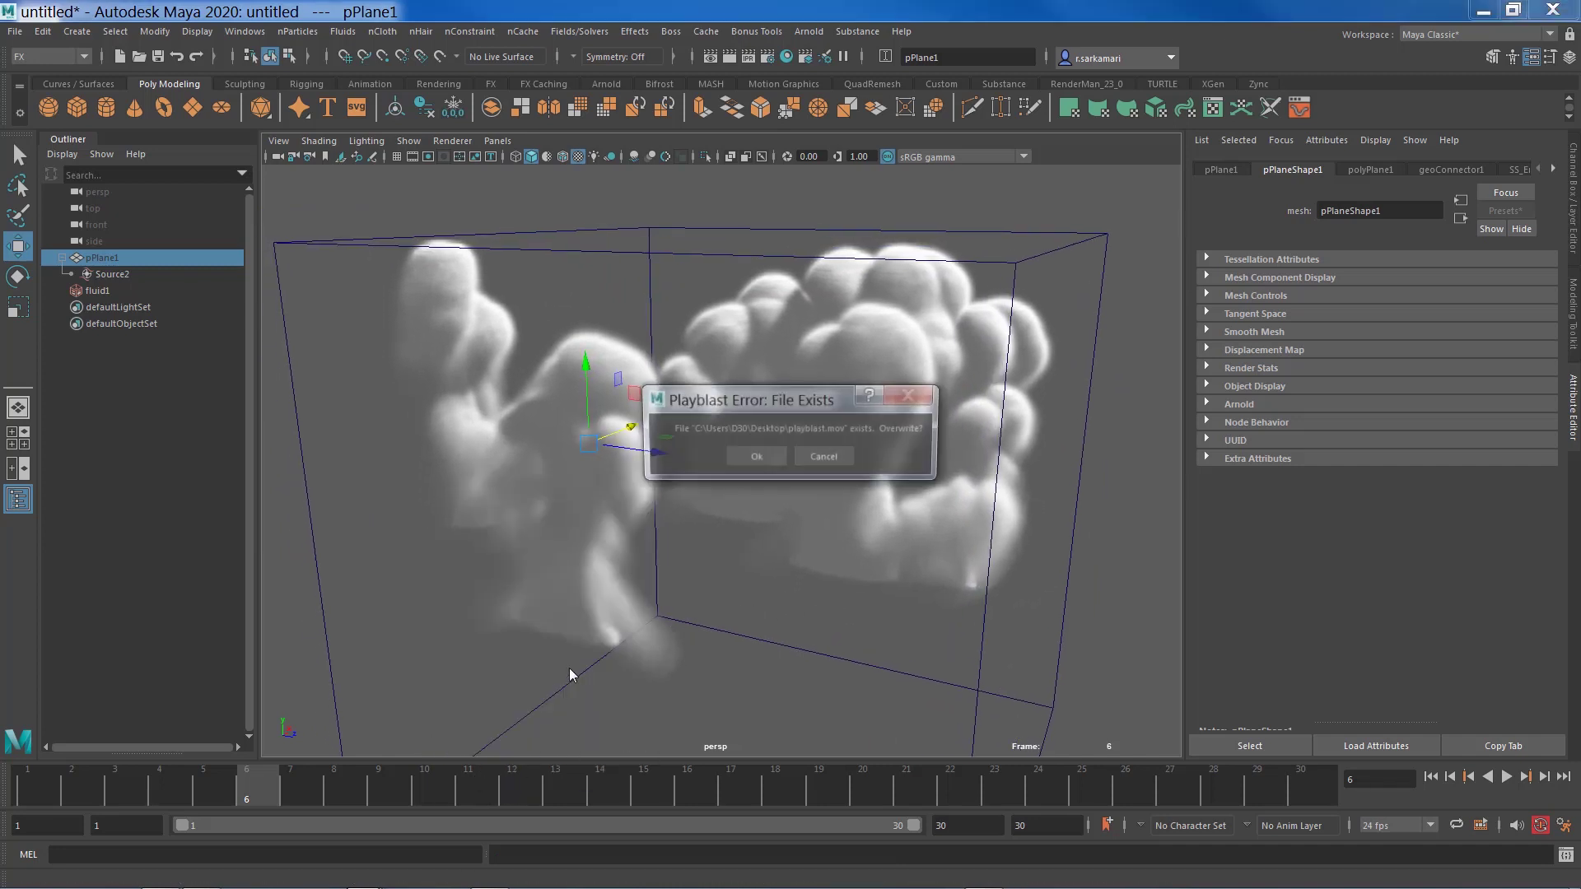
click(746, 457)
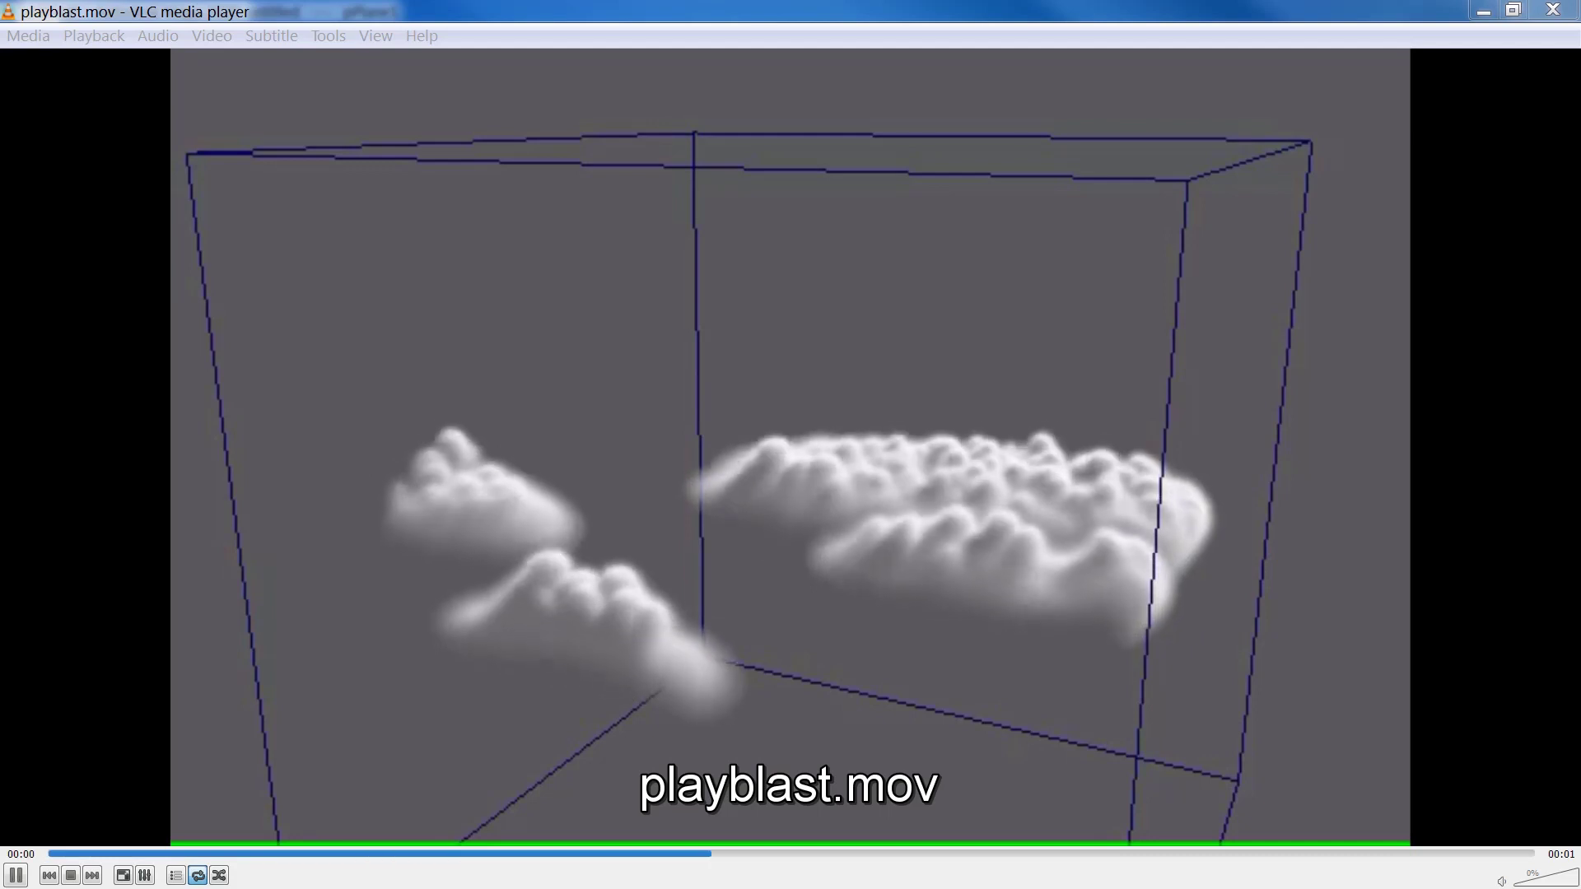
click(16, 876)
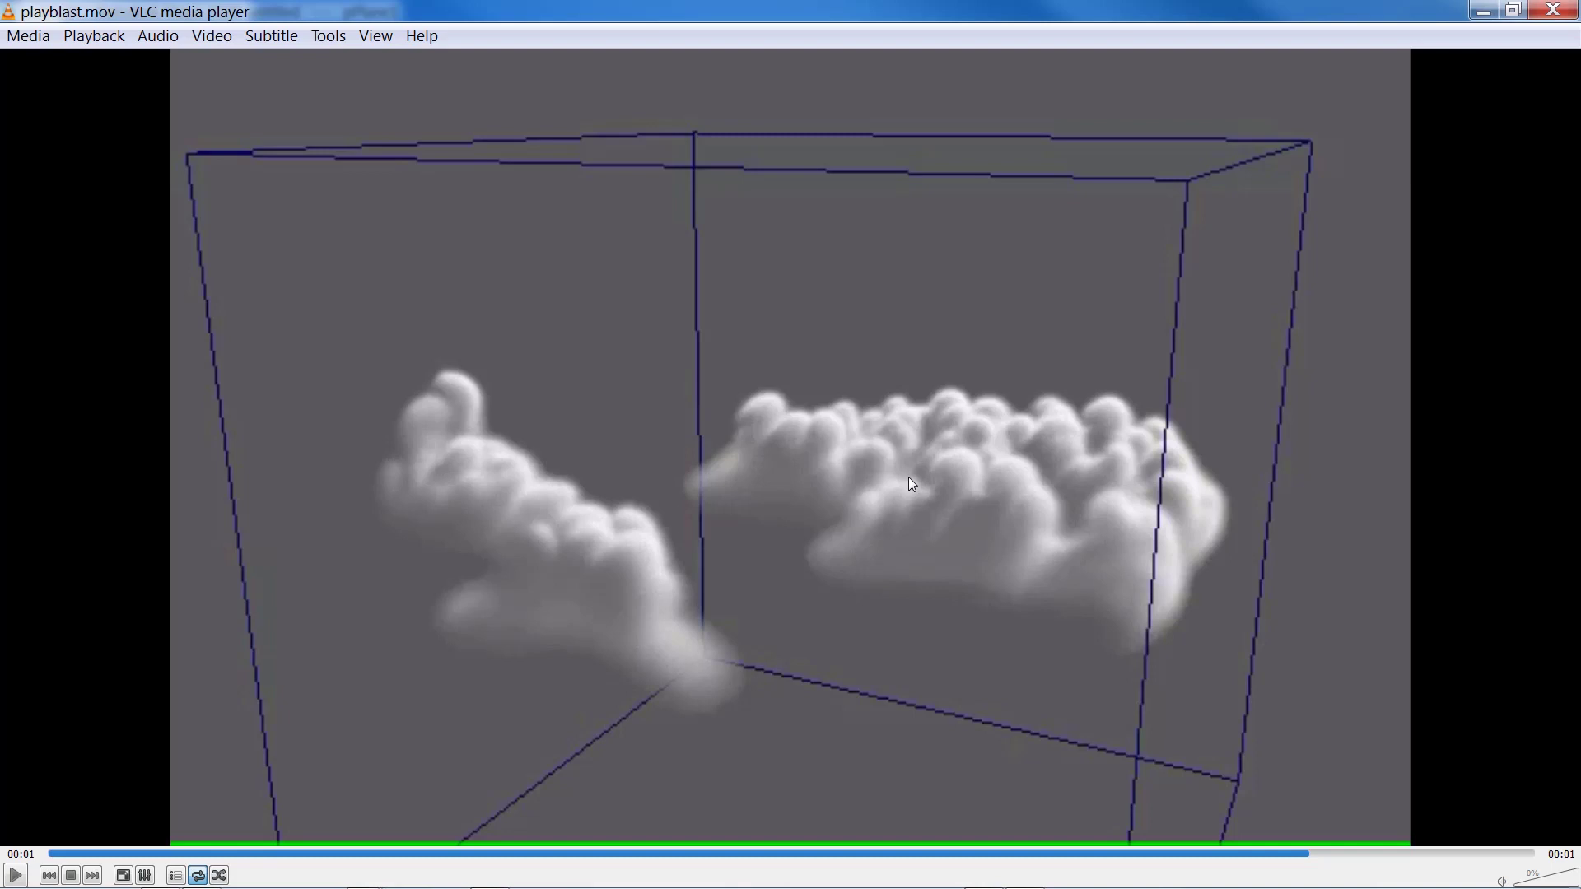
click(1554, 10)
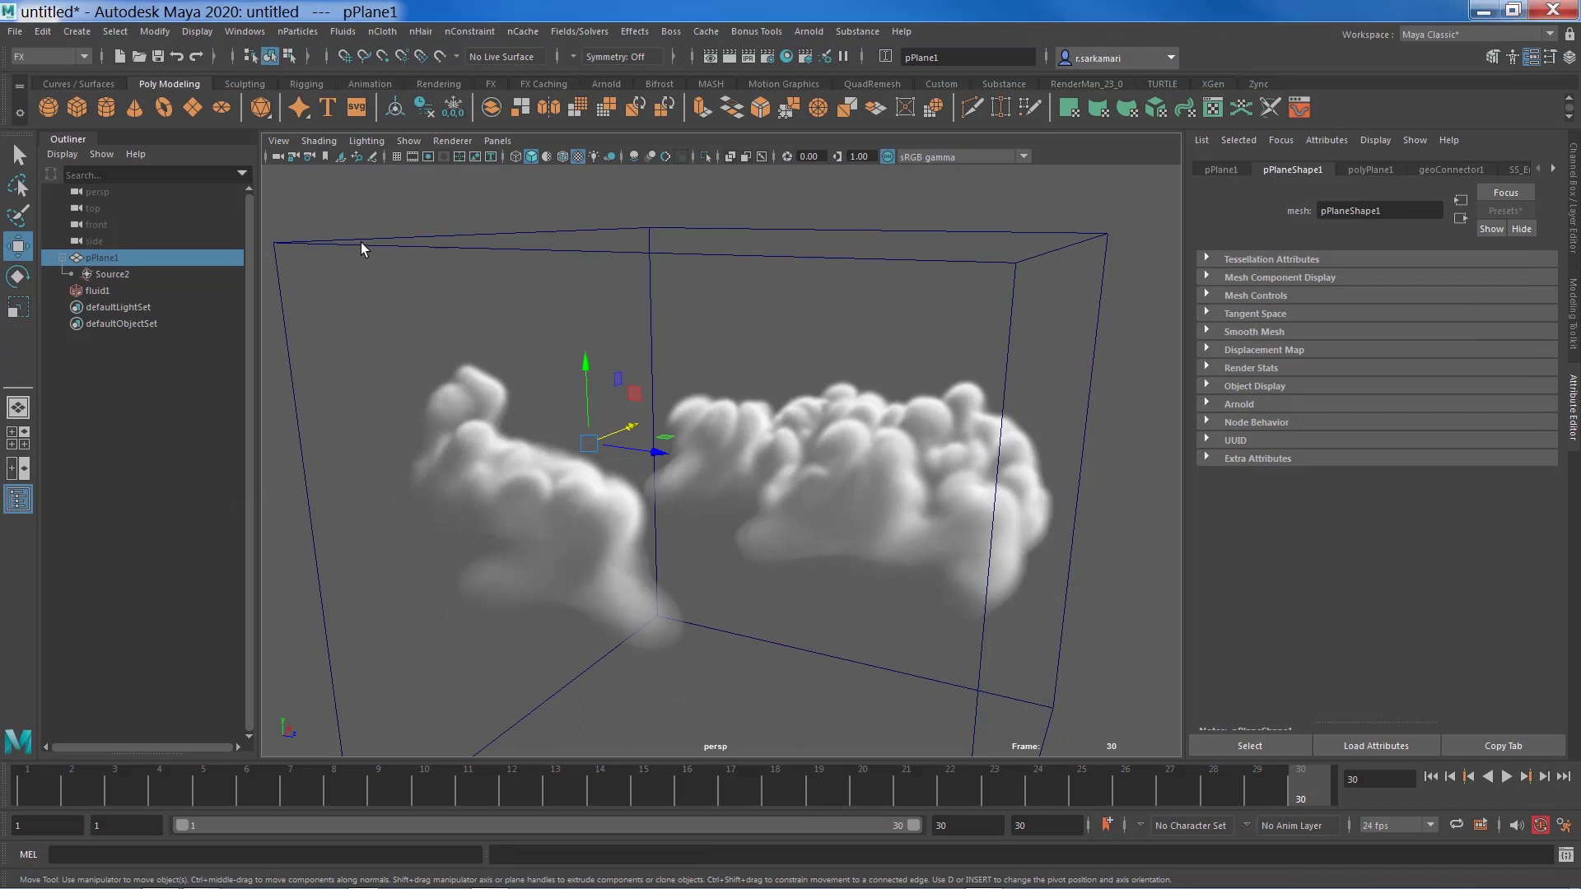
- Create a Turbulence field affecting the fluid container, with magnitude 20, attenuation 0 and frequency 1
click(327, 233)
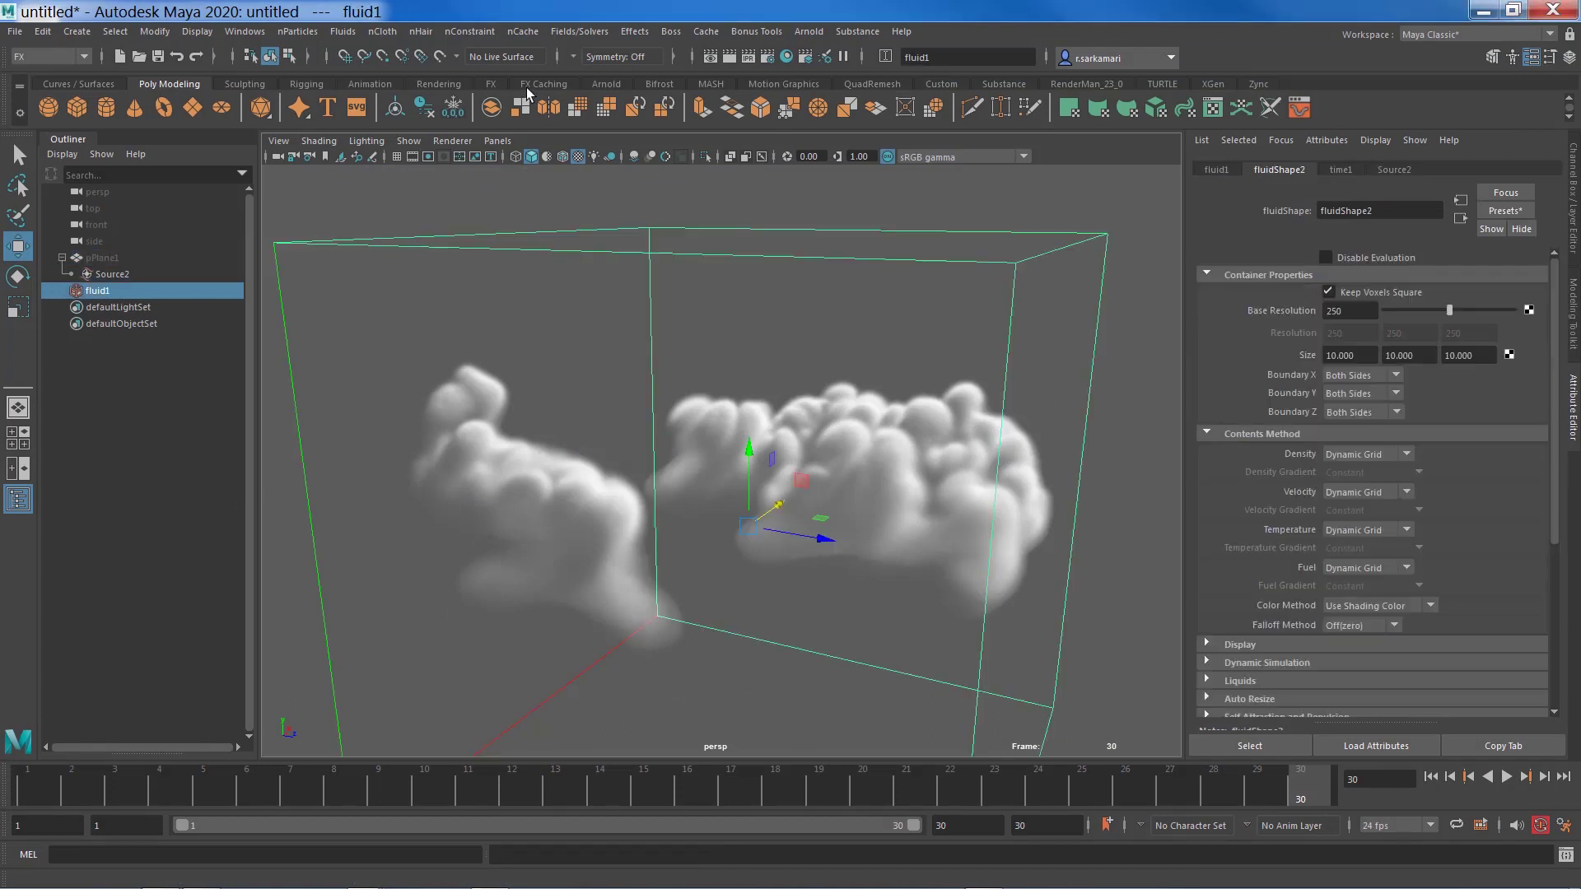
click(568, 32)
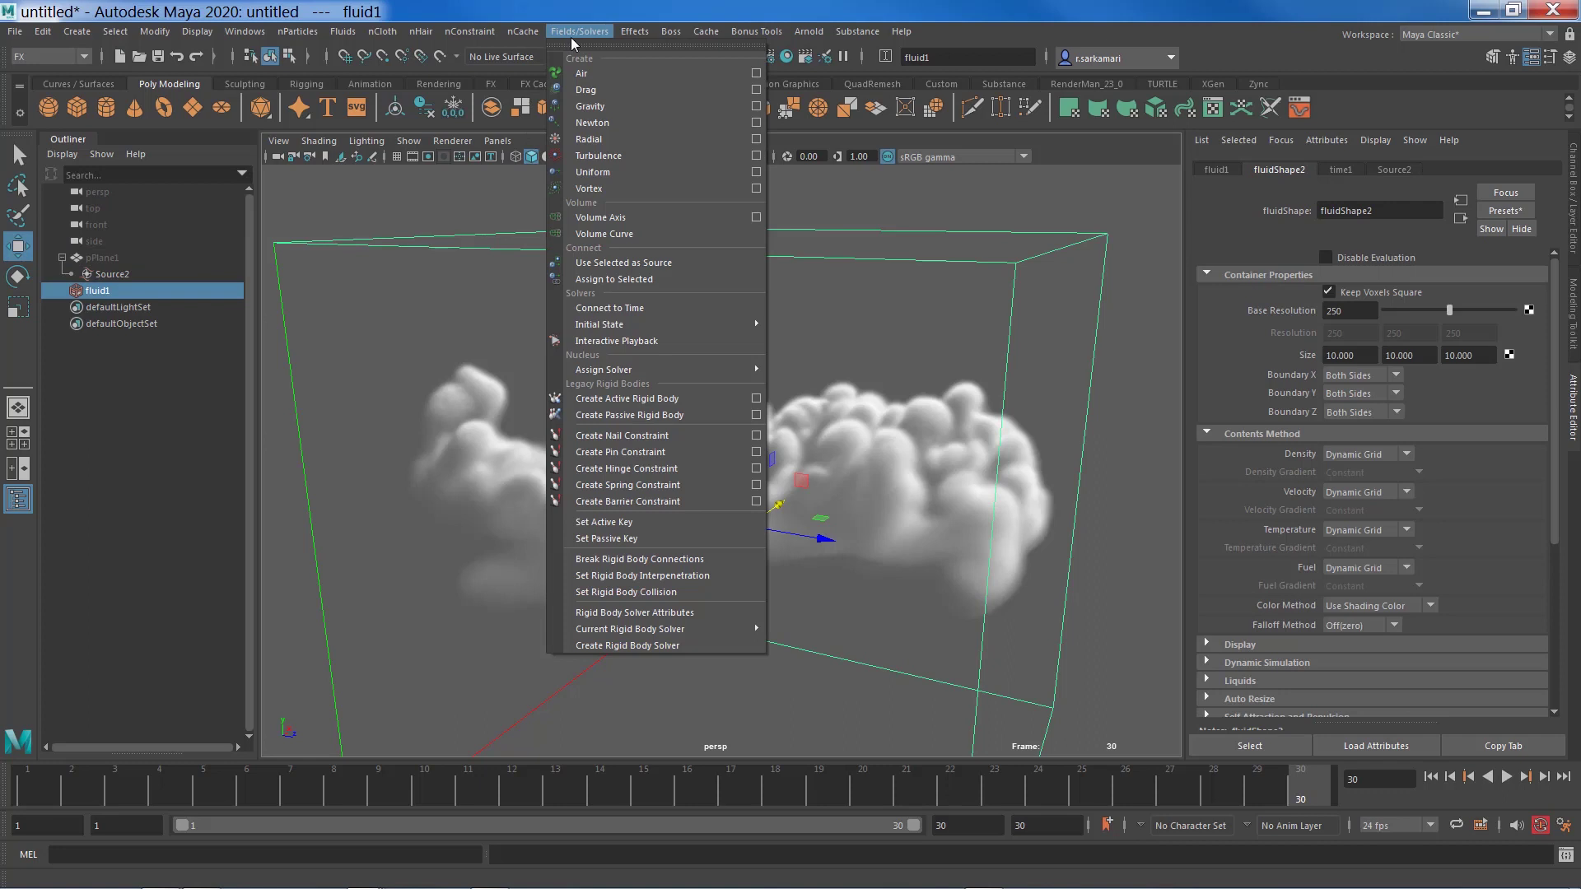
click(757, 156)
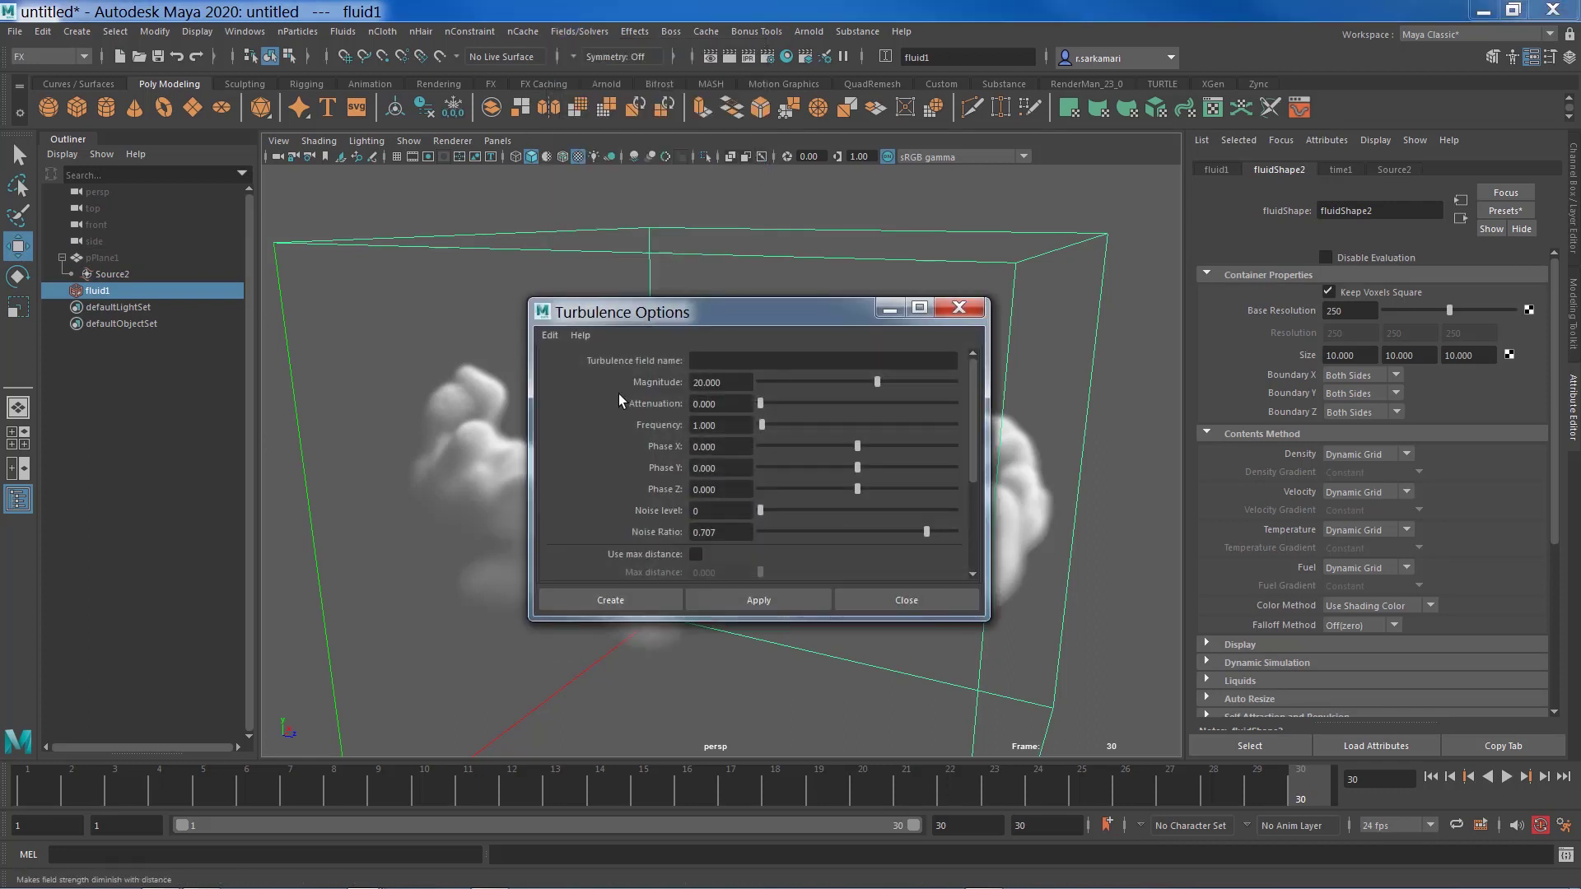
click(577, 598)
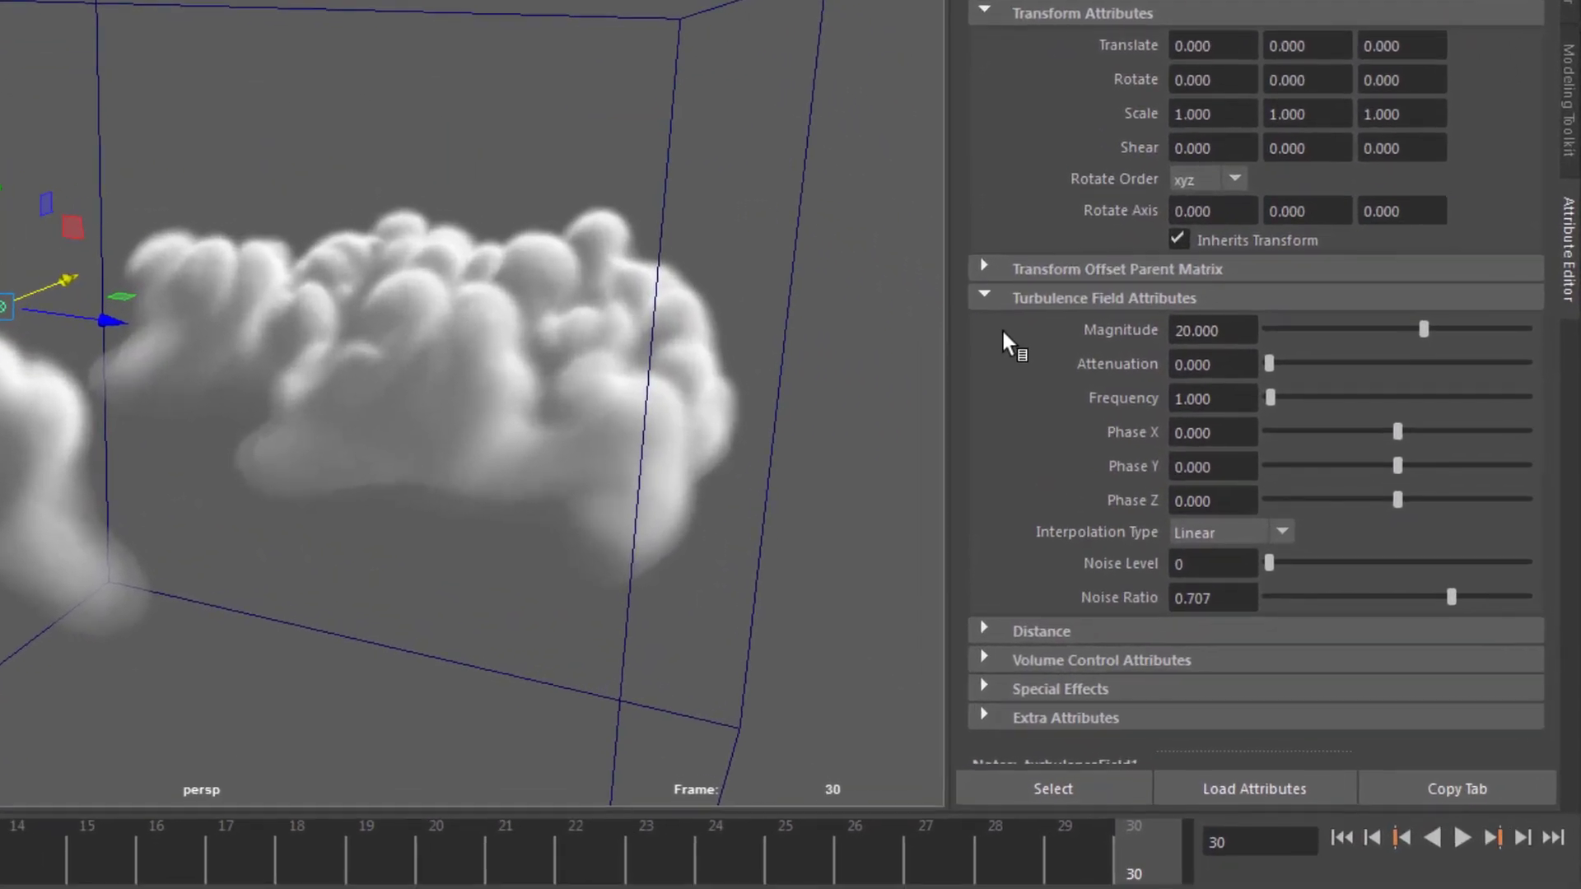
- Set the turbulence field's Magnitude to 9 and its Frequency to 10
click(1227, 371)
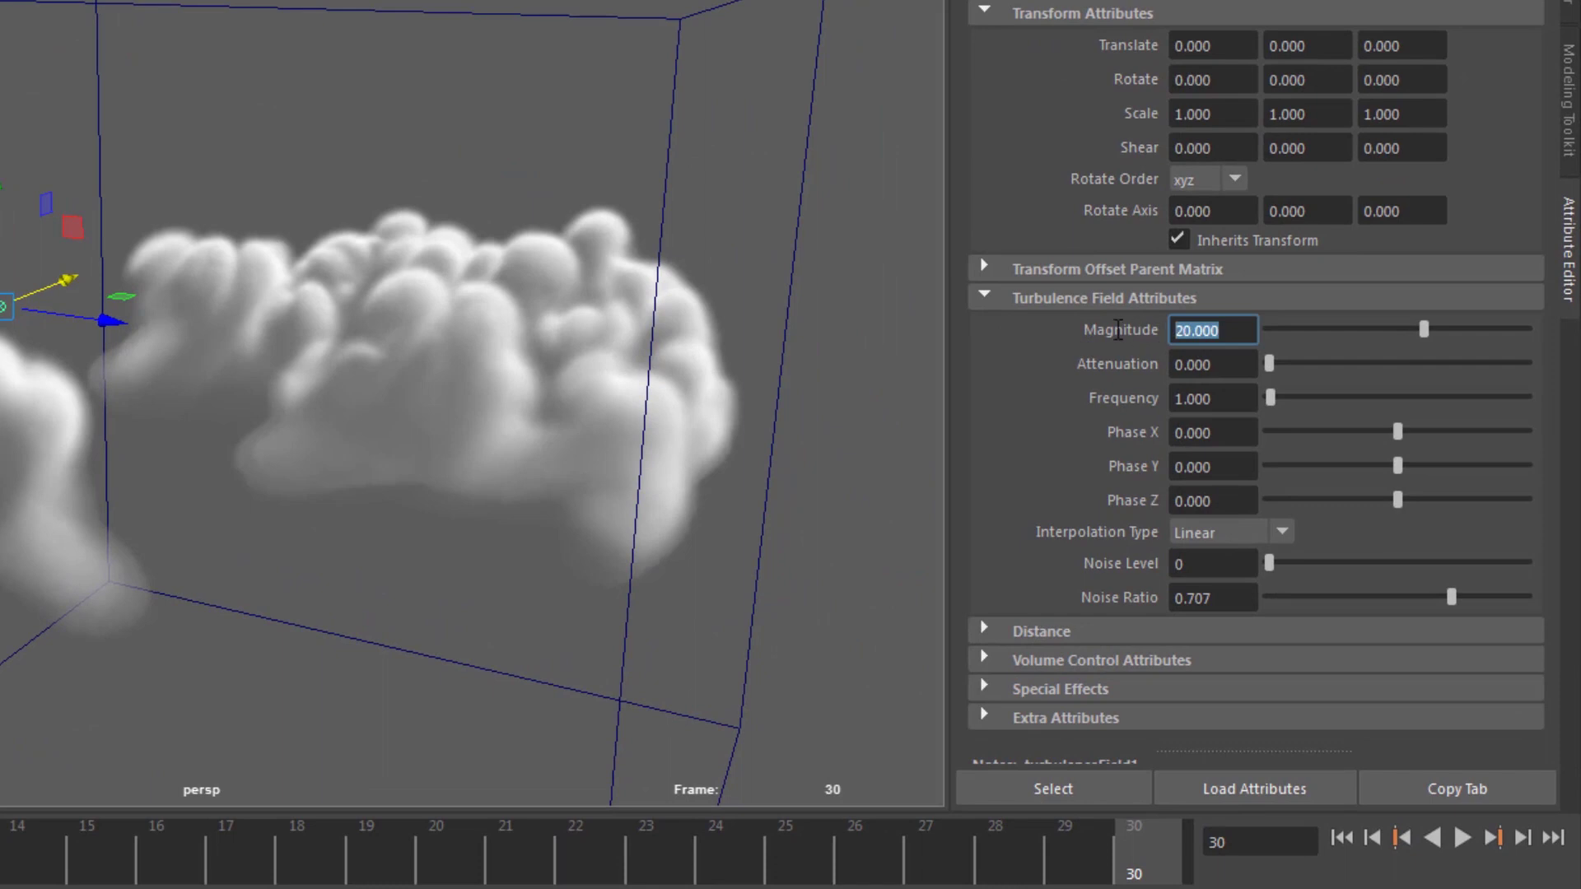
text(9)
key(Return)
click(1223, 397)
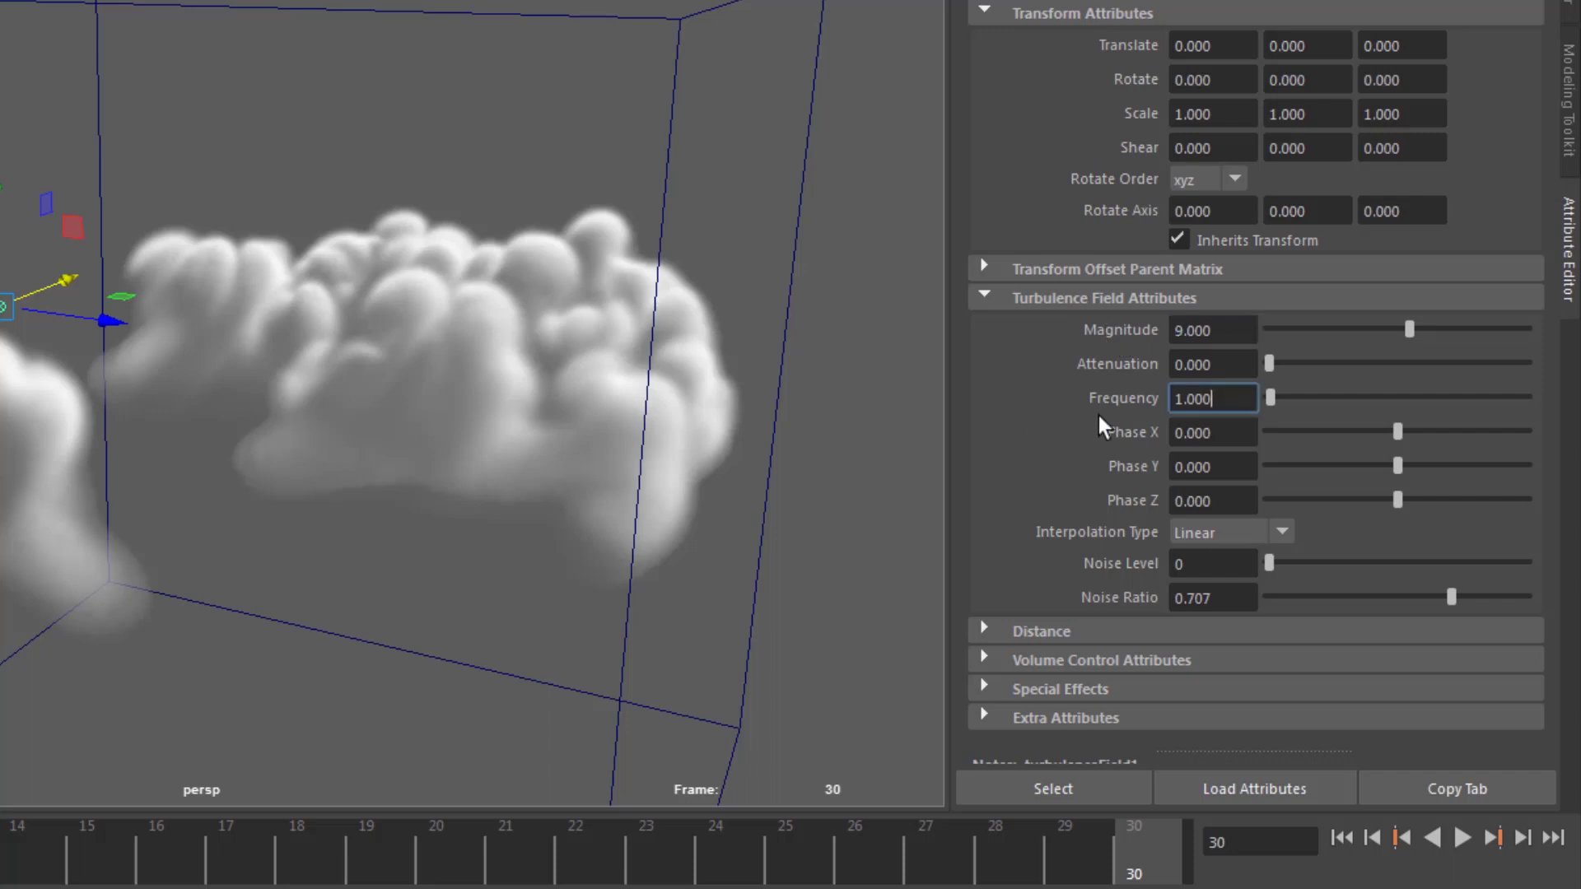
text(0)
key(Return)
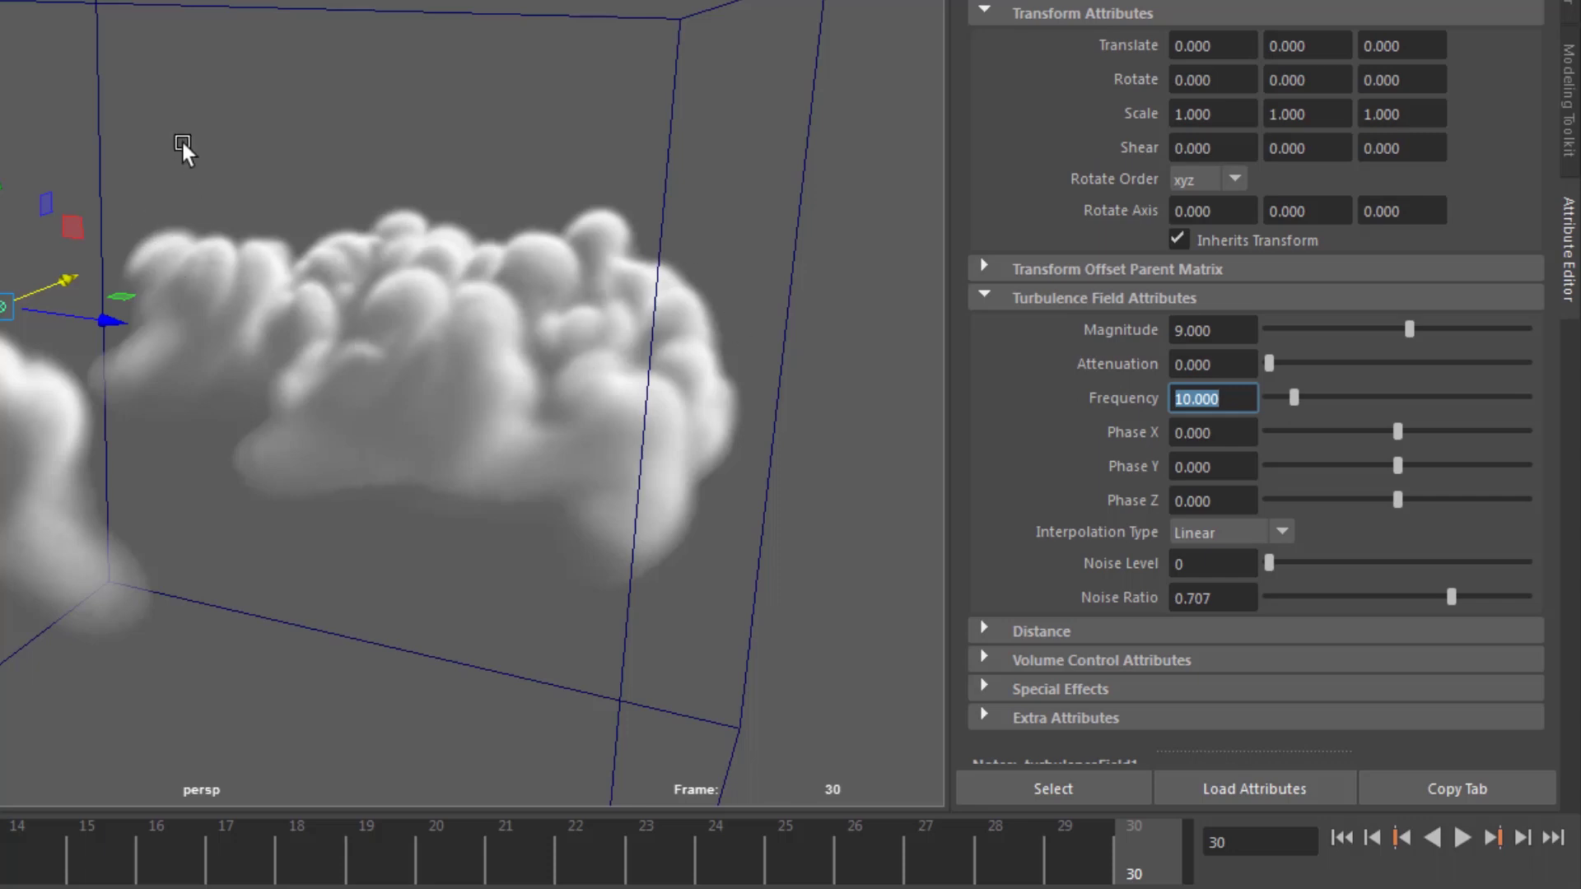
- Set the turbulence field's Phase Z to -1
drag(1226, 503, 1094, 509)
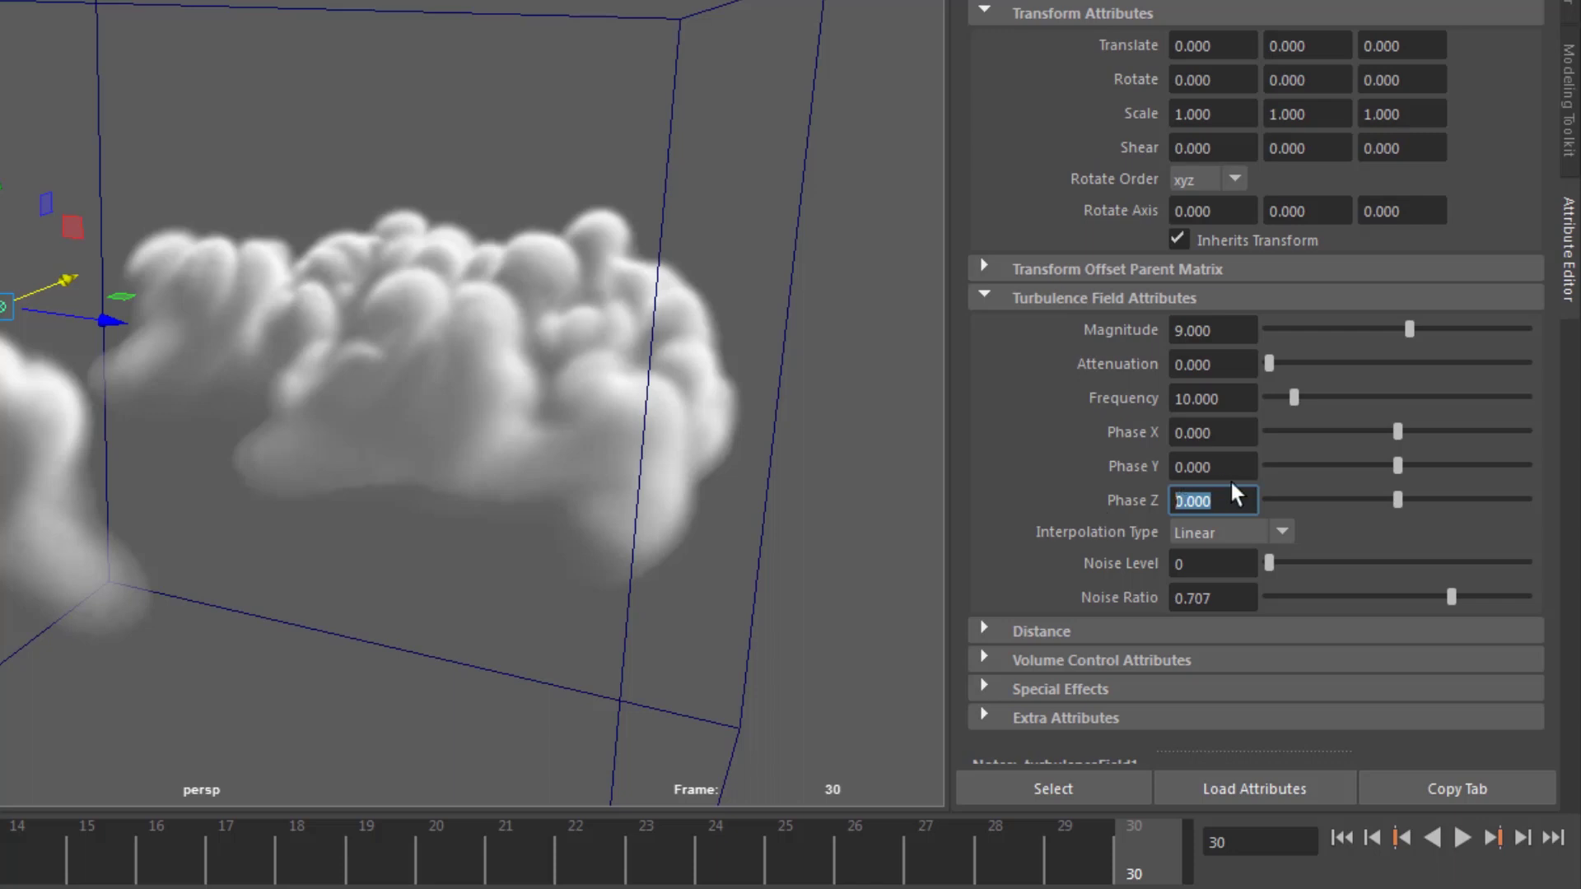
text(-1)
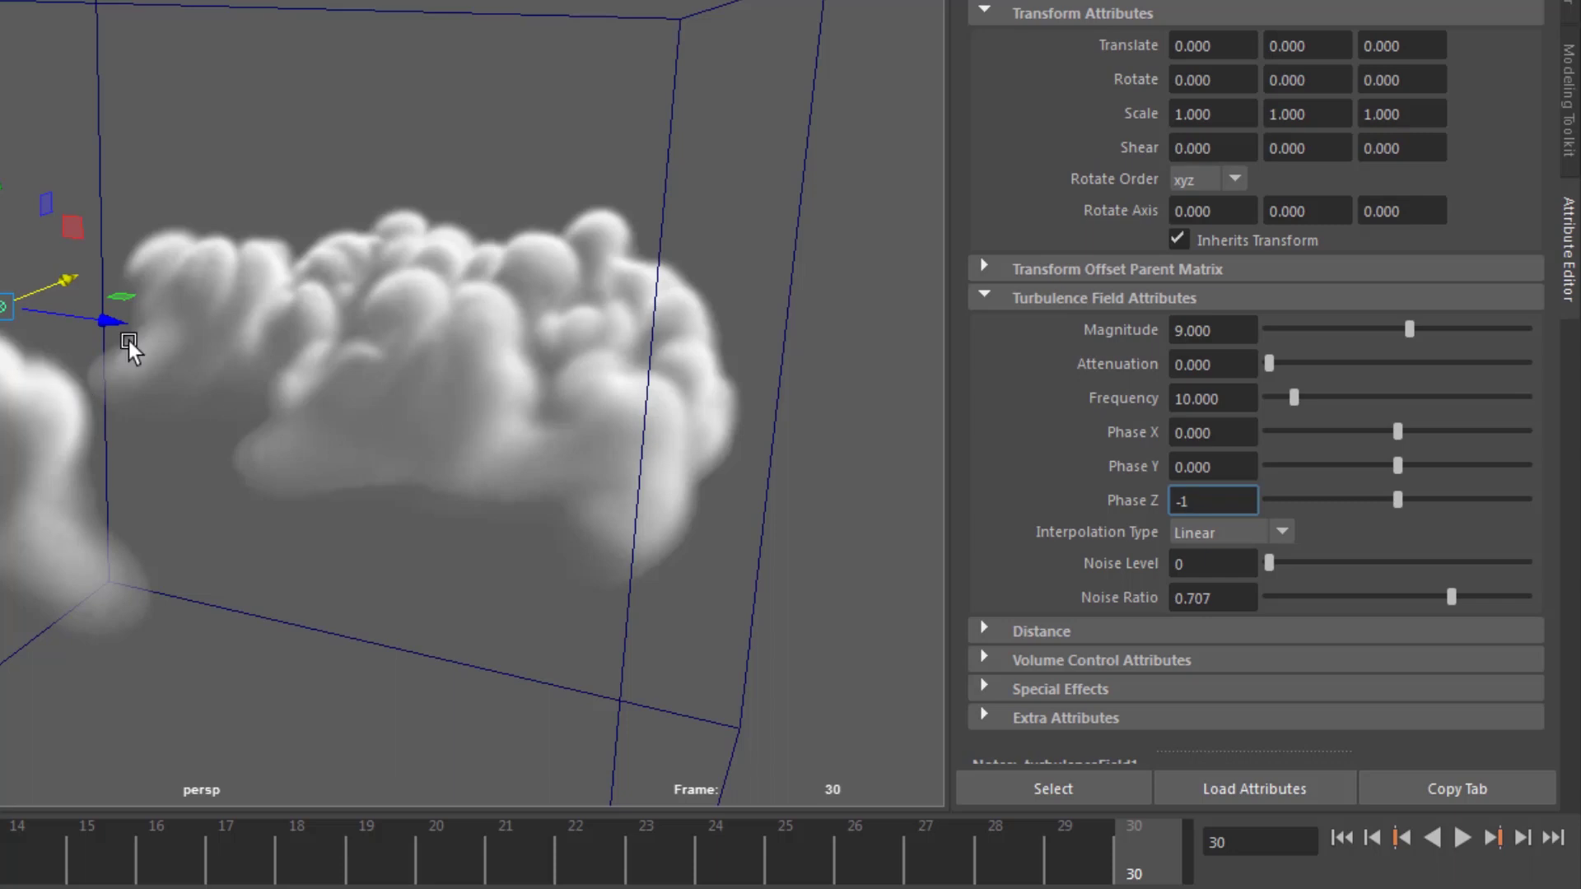
key(Return)
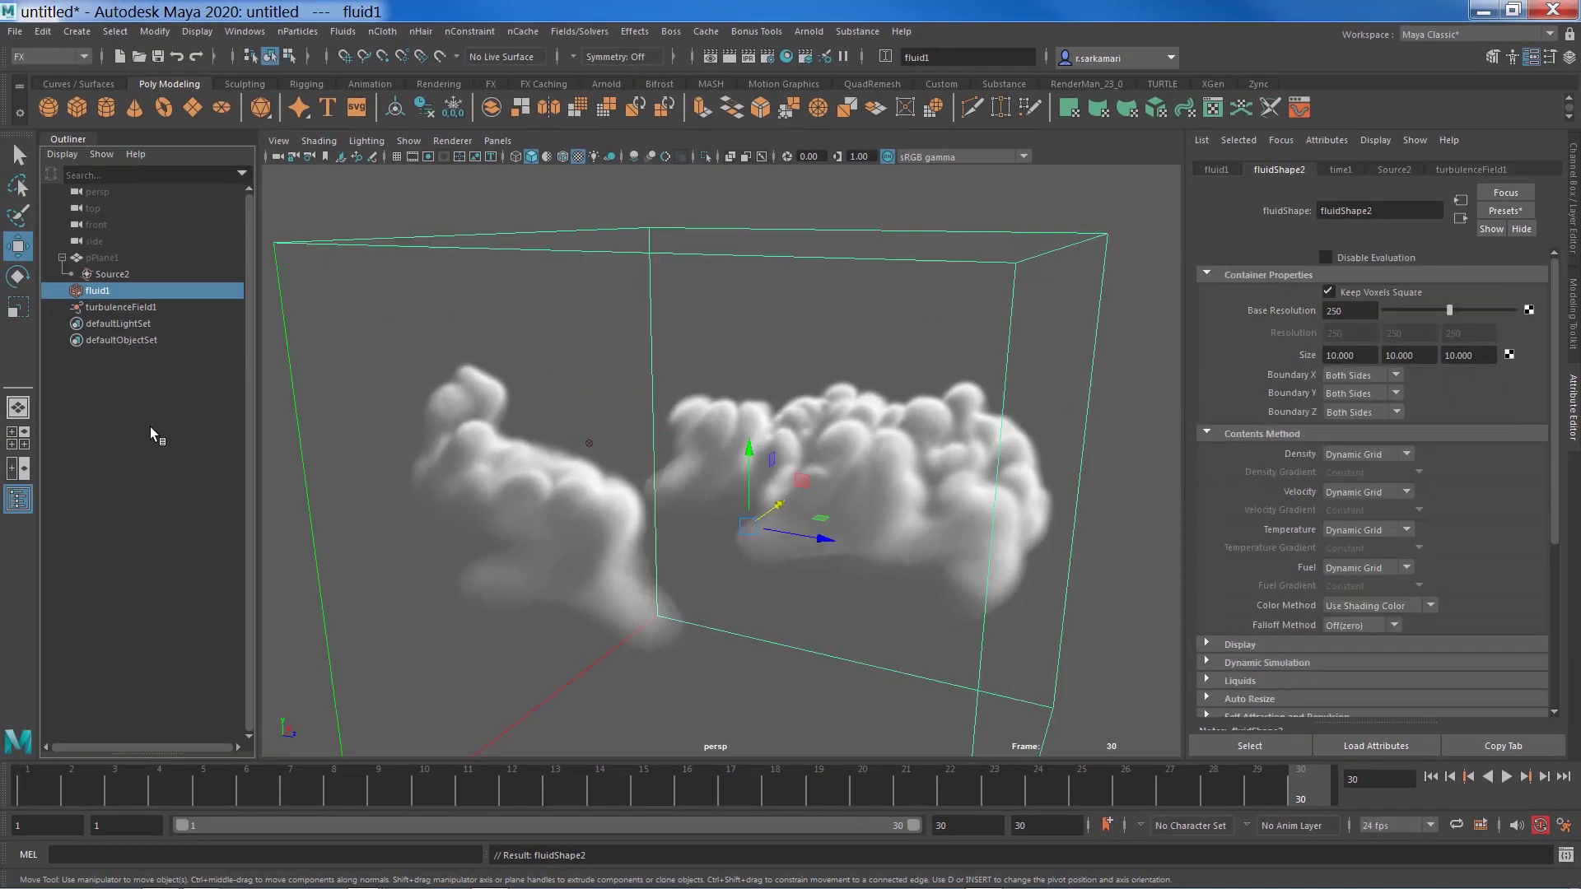
- Create a Volume Axis field affecting the fluid container and unhide pPlane1
click(579, 30)
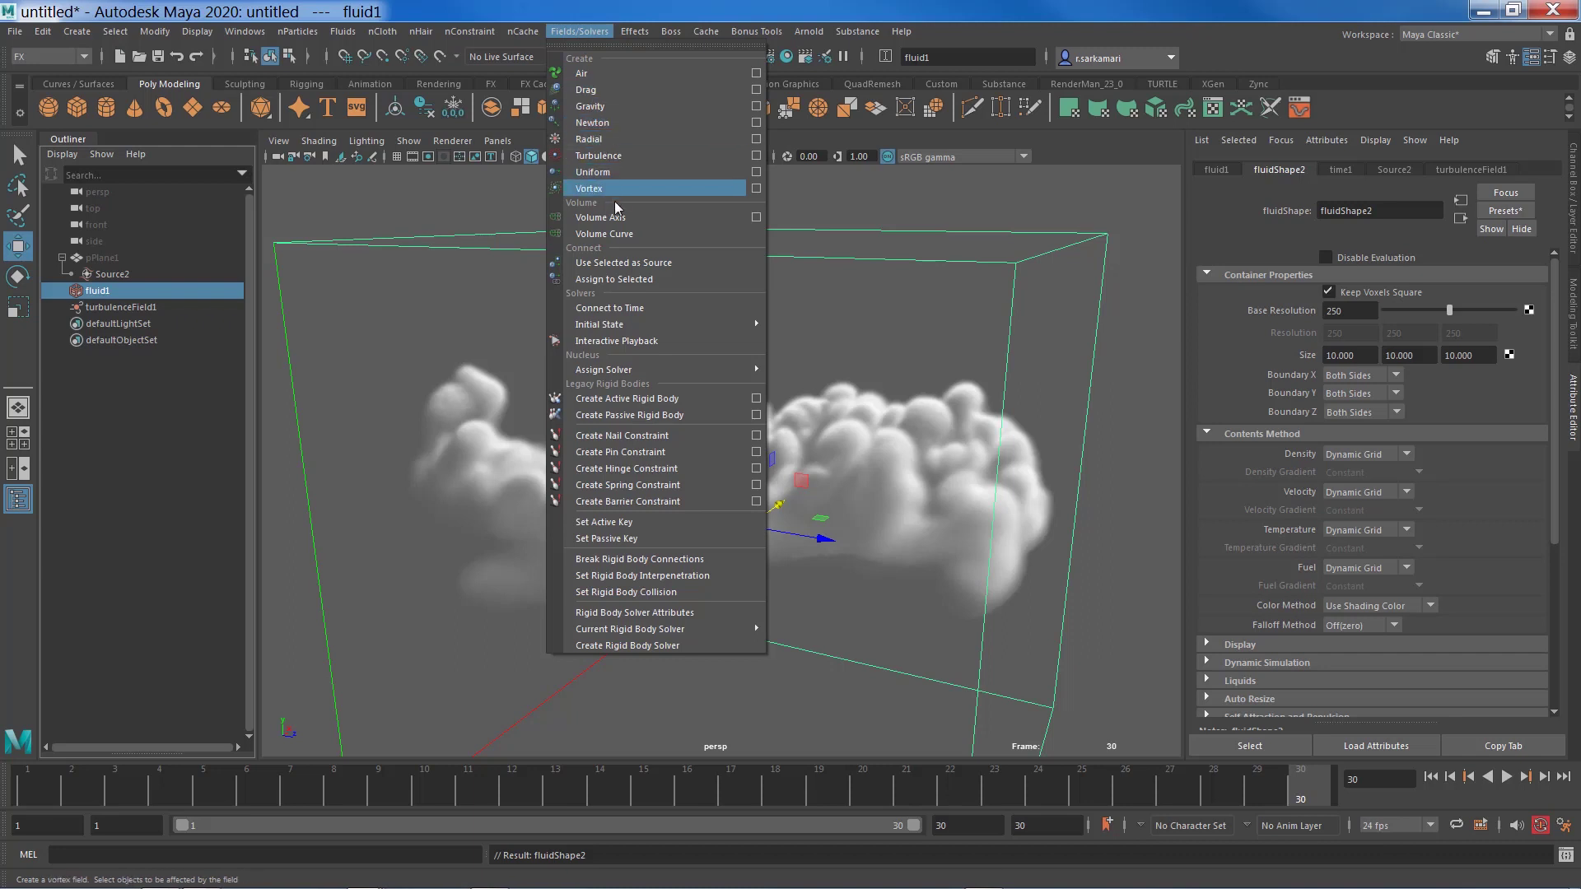
click(719, 219)
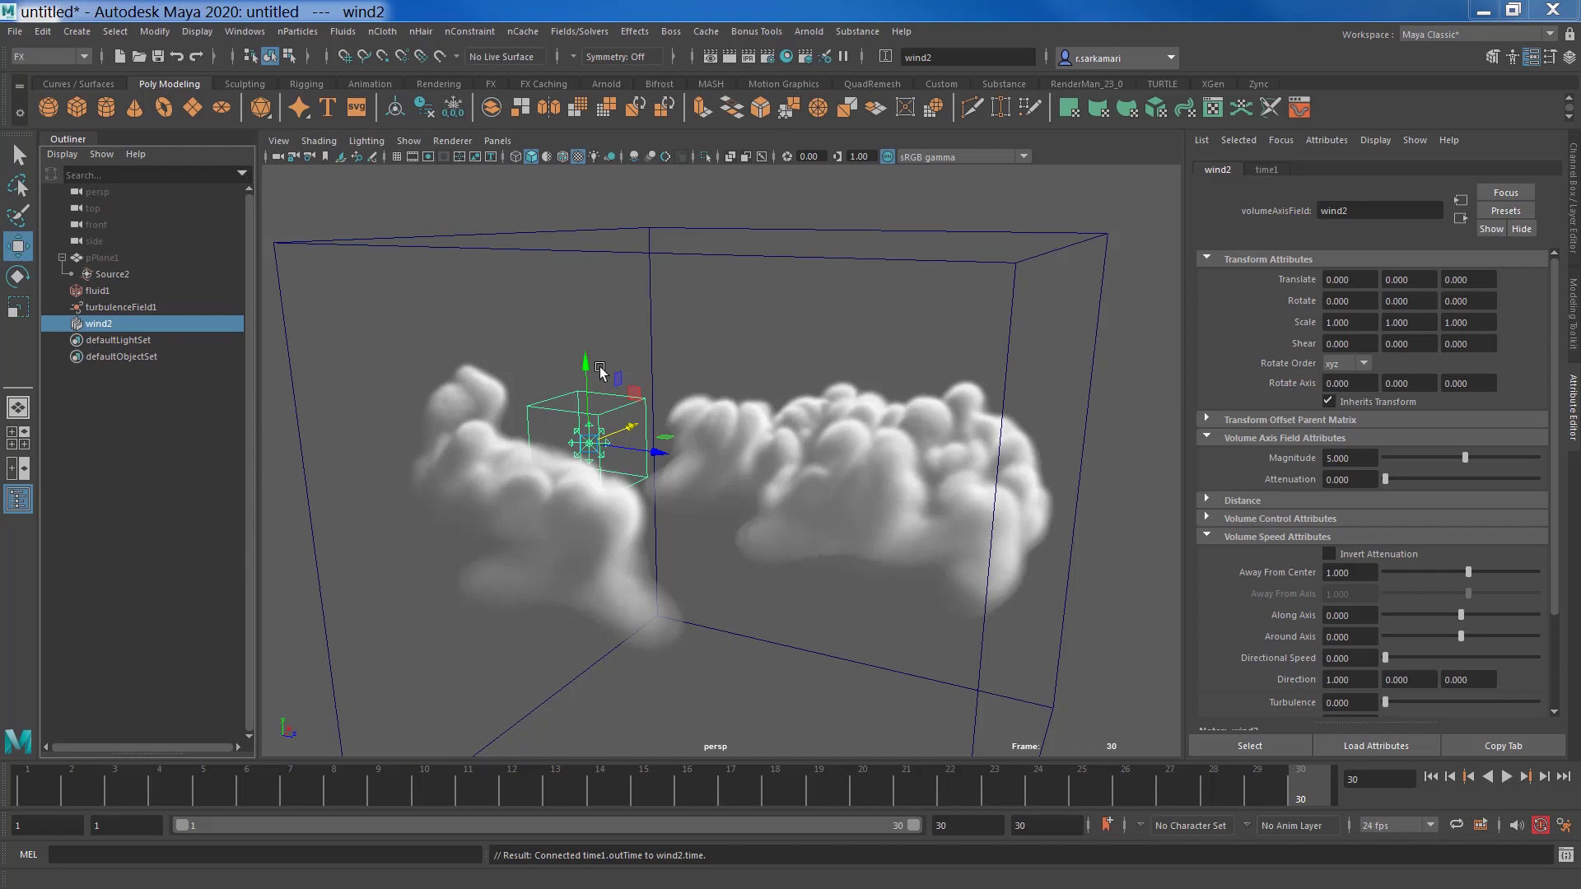
click(88, 258)
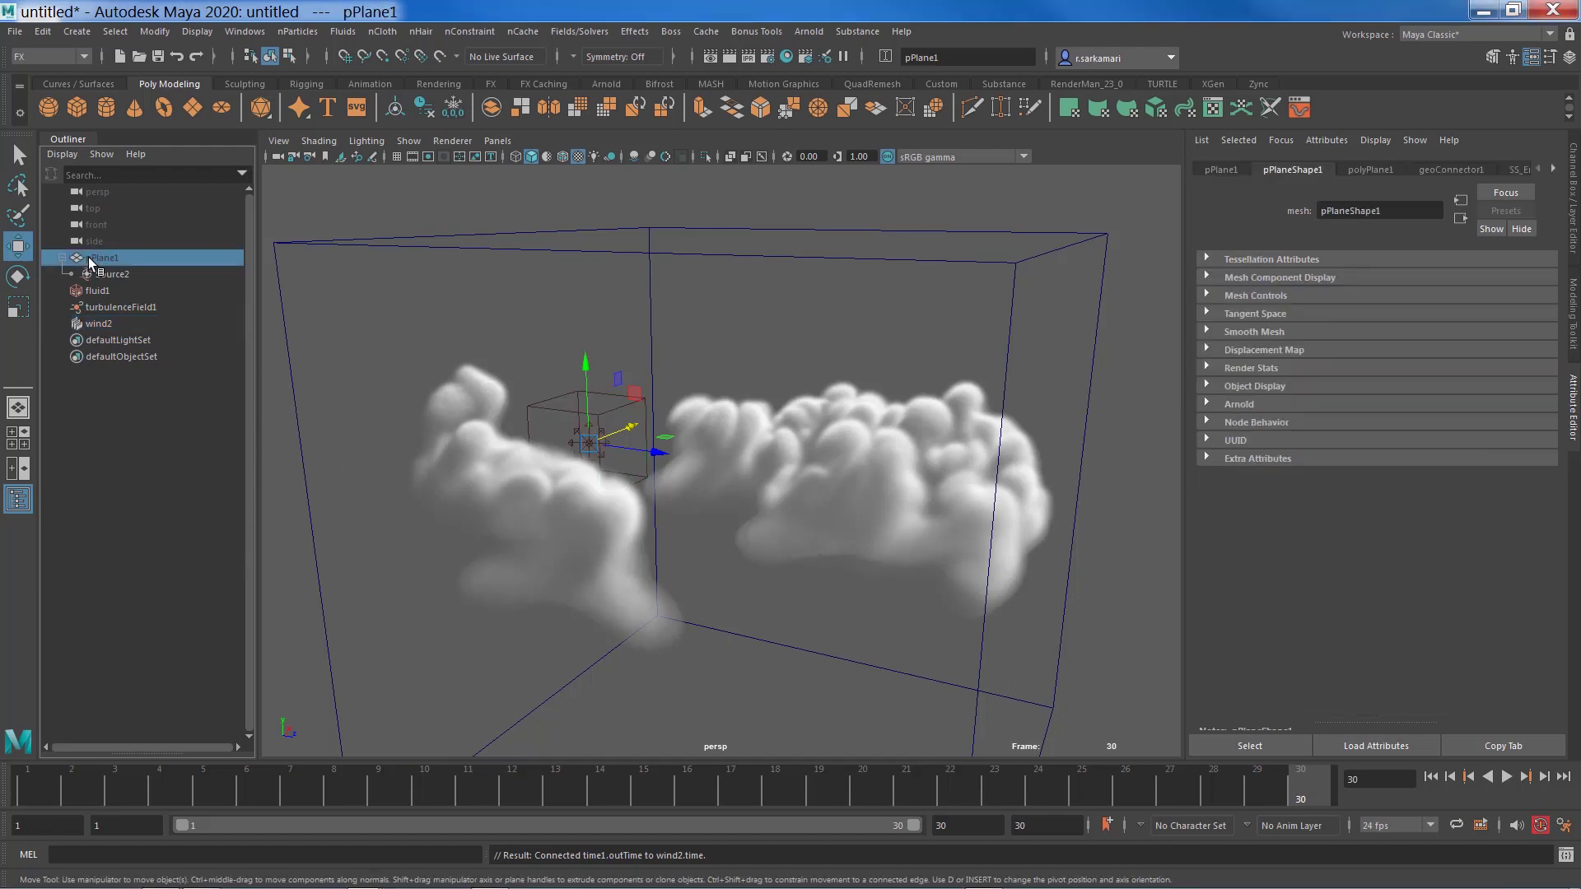
key(h)
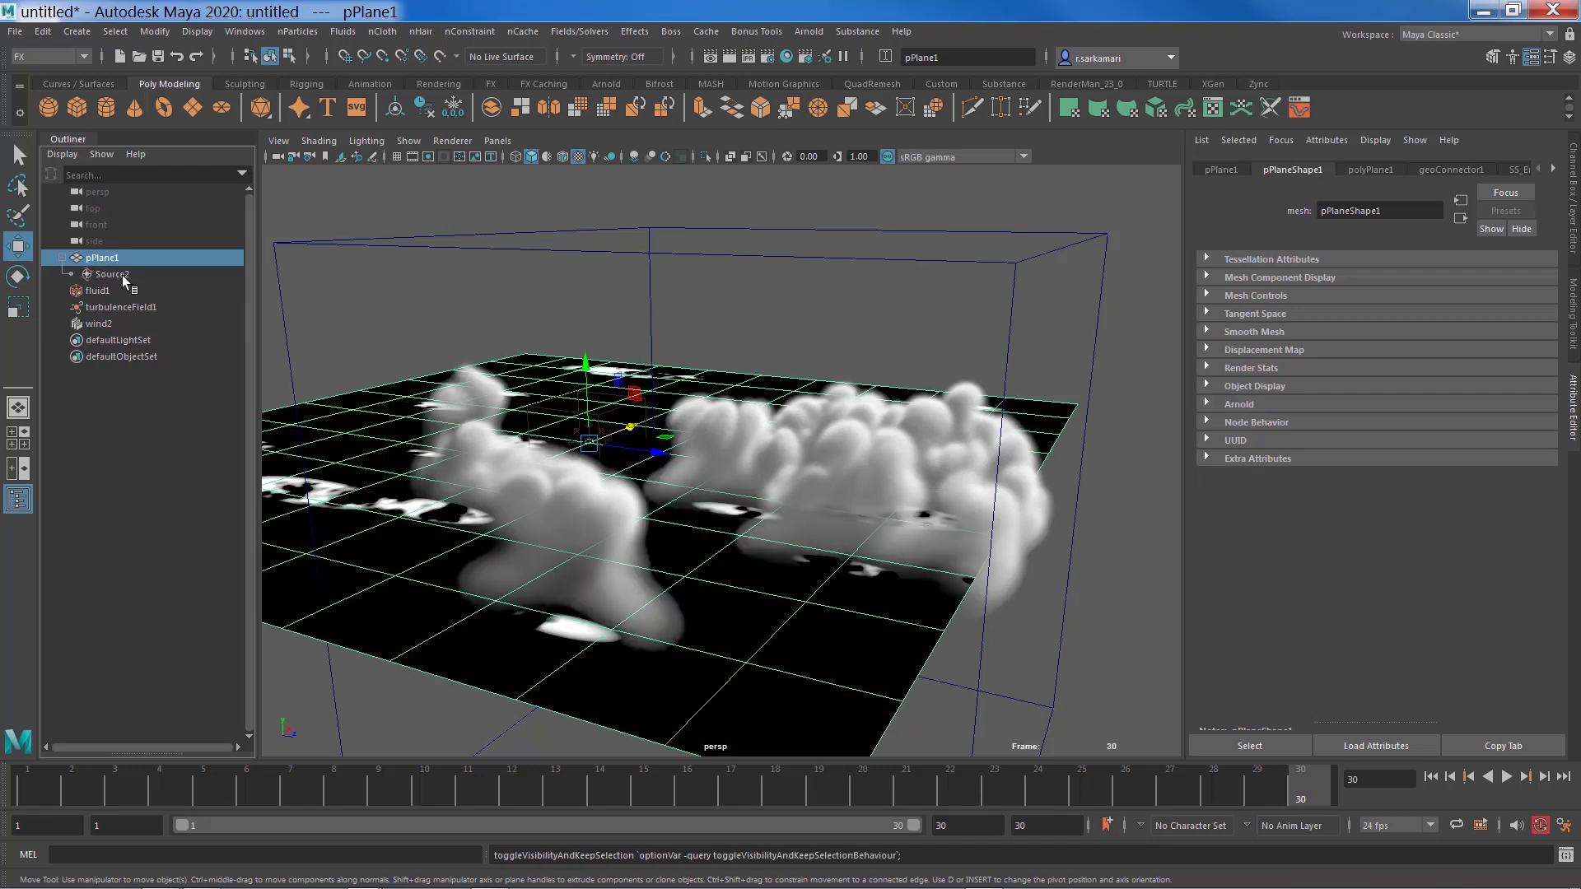
- Scale the wind2 volume axis field to 13 in X and Z so it surrounds the plane
click(576, 422)
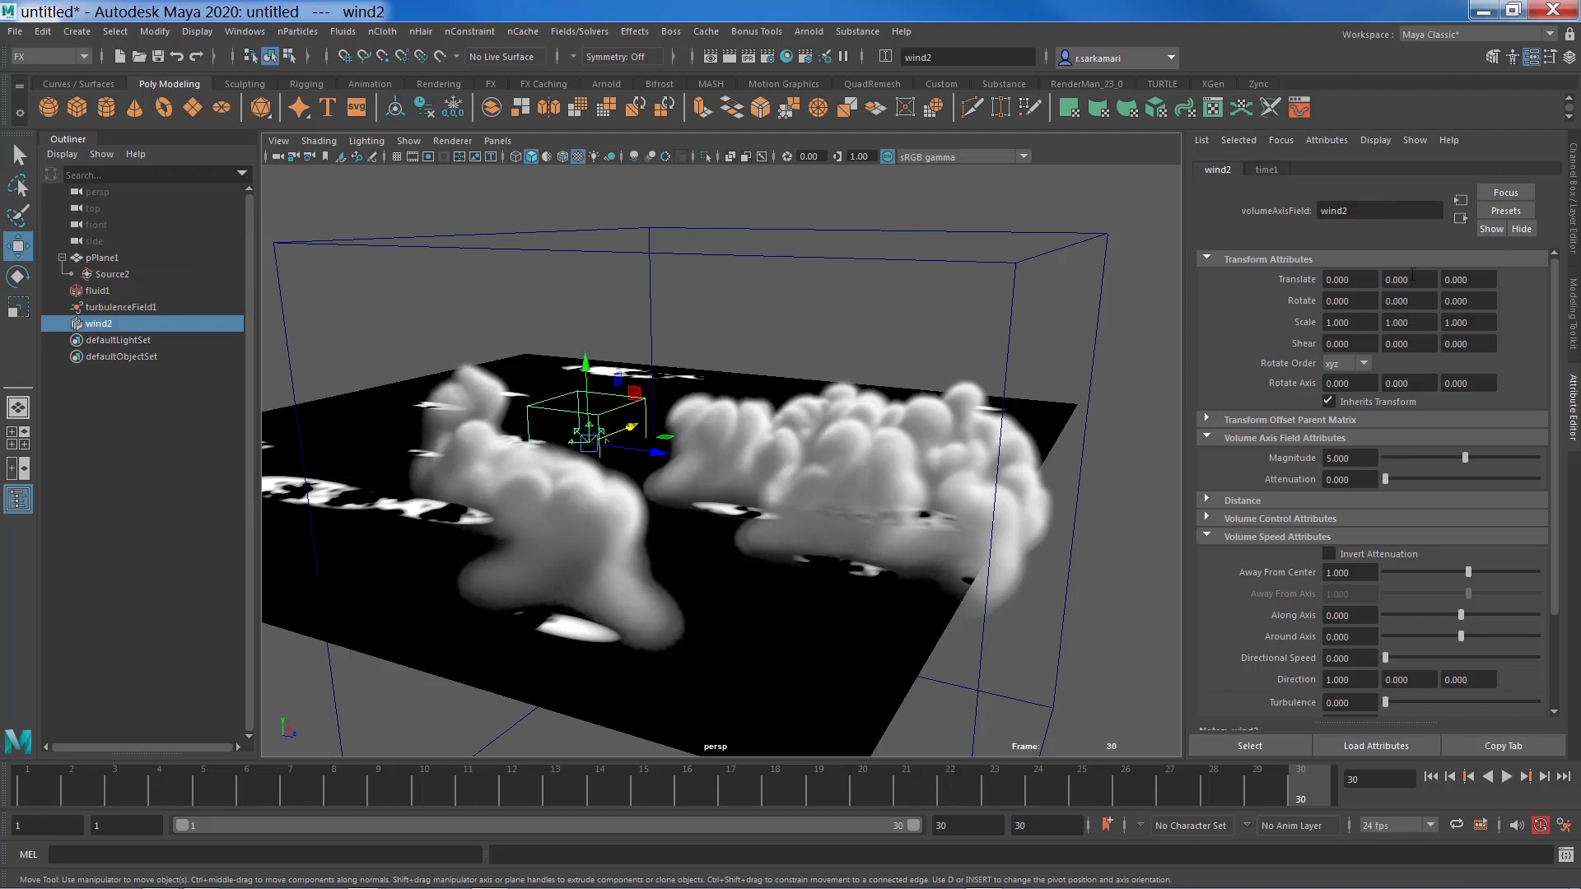
click(1571, 218)
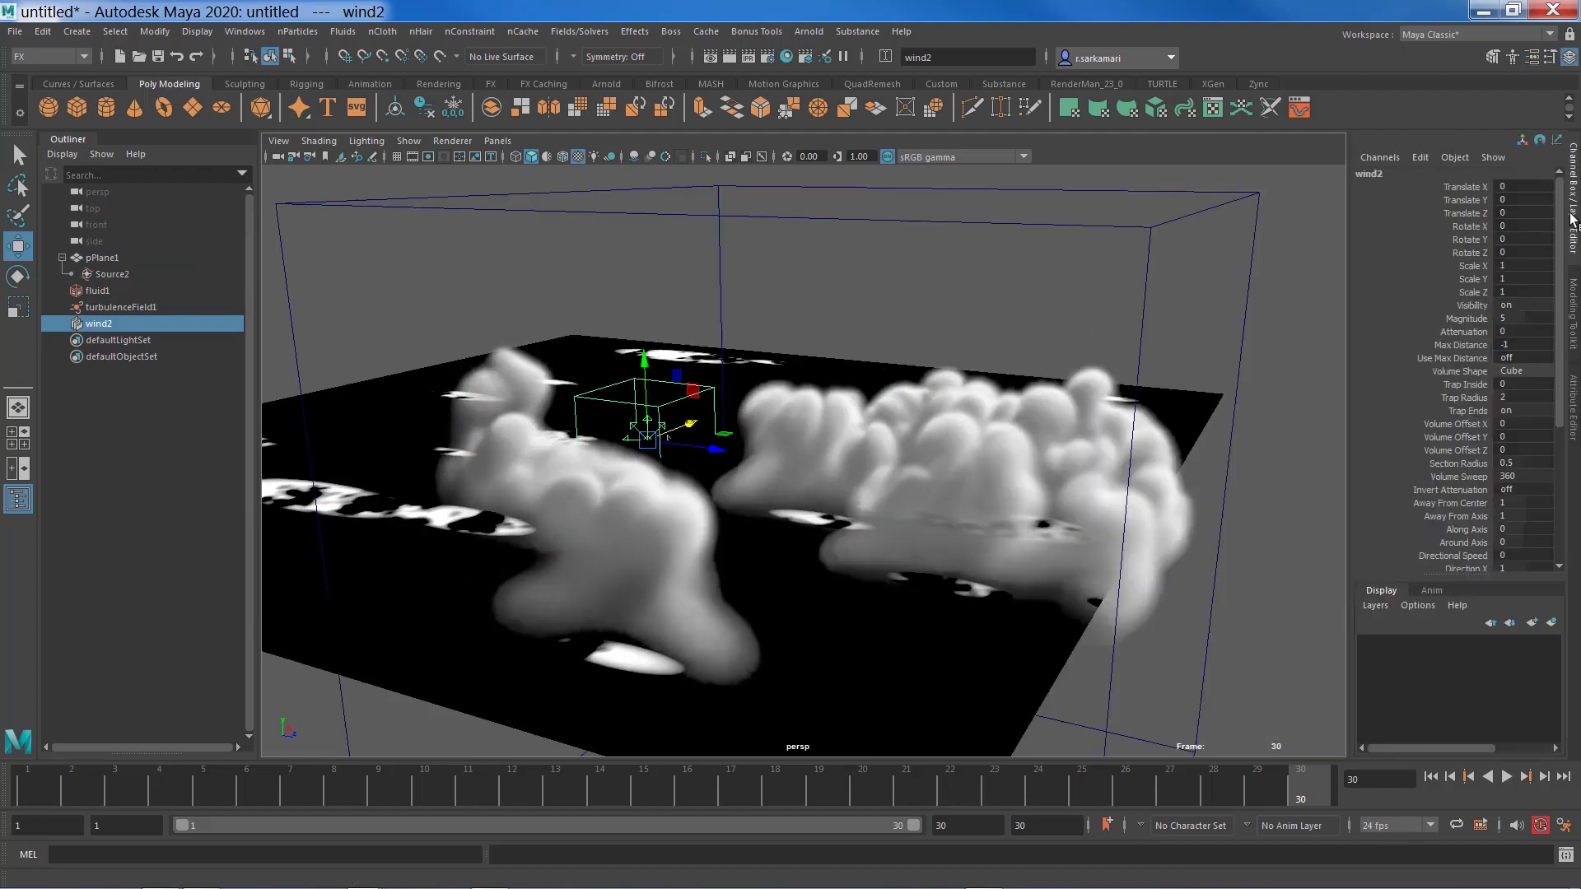
click(1515, 263)
double_click(1515, 263)
text(13)
key(Return)
click(1515, 292)
double_click(1516, 292)
text(13)
key(Return)
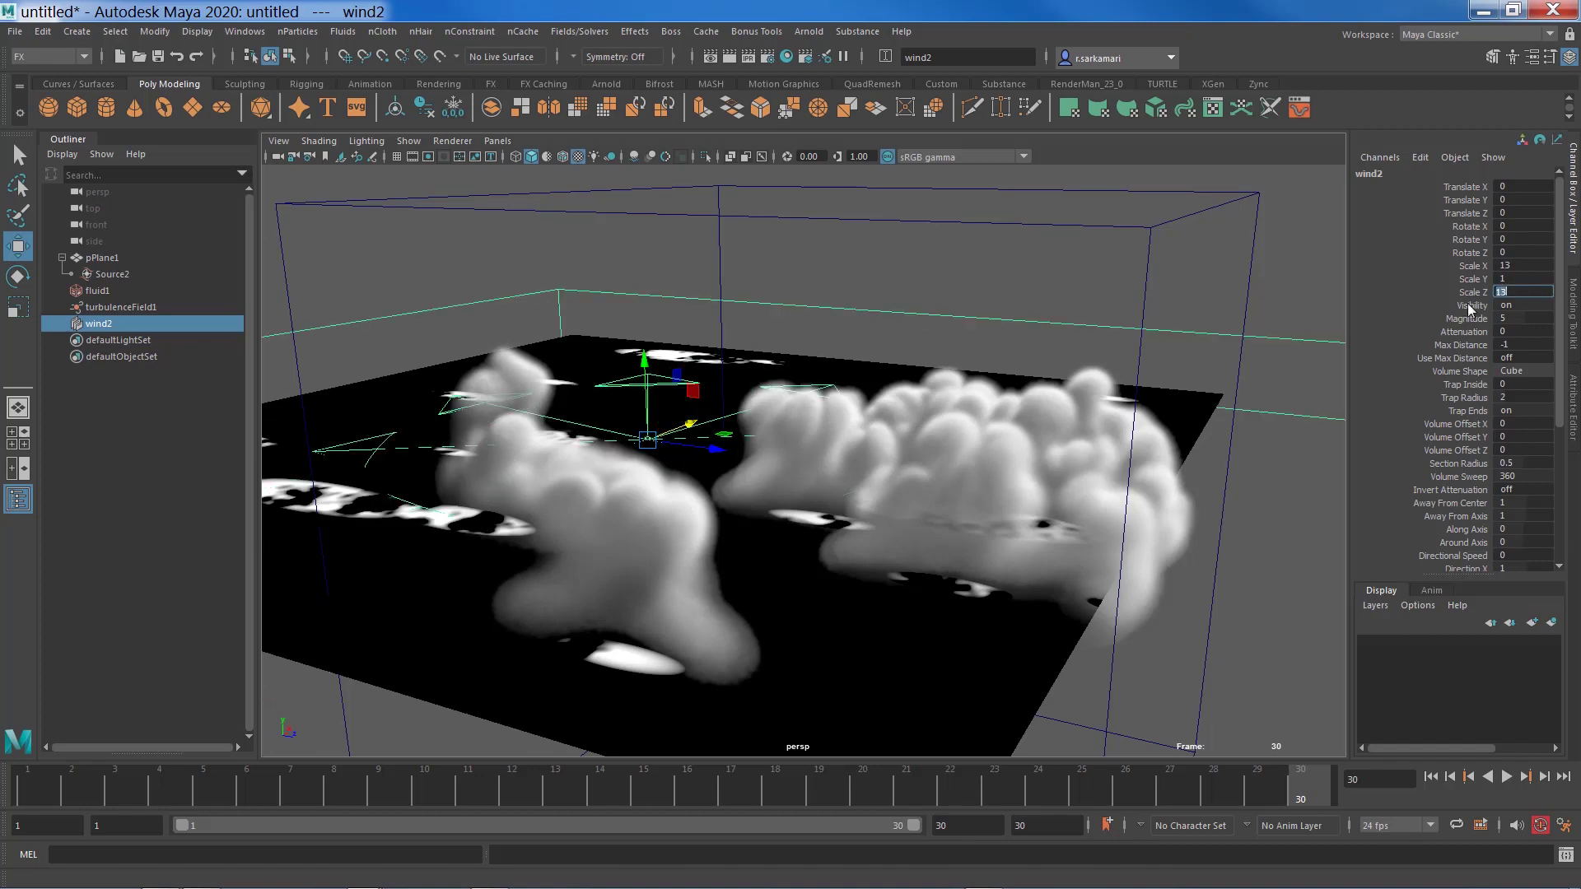
alt+right_drag(586, 382, 378, 399)
alt+drag(501, 385, 504, 454)
alt+drag(490, 582, 488, 506)
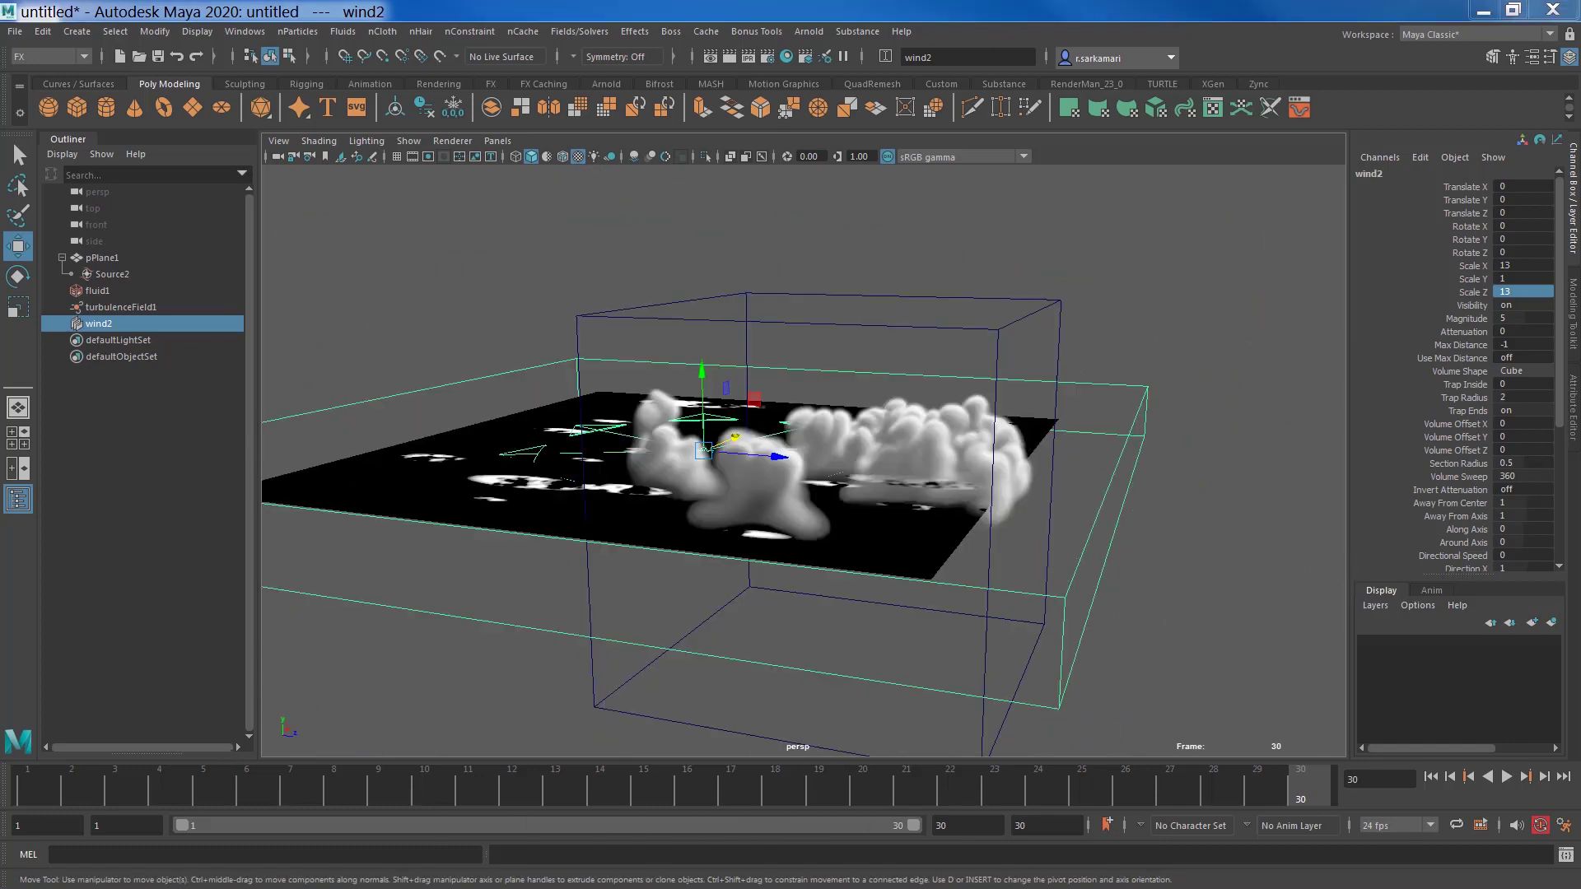
- Set the wind2 volume axis field's Away From Center speed to 0
click(1574, 416)
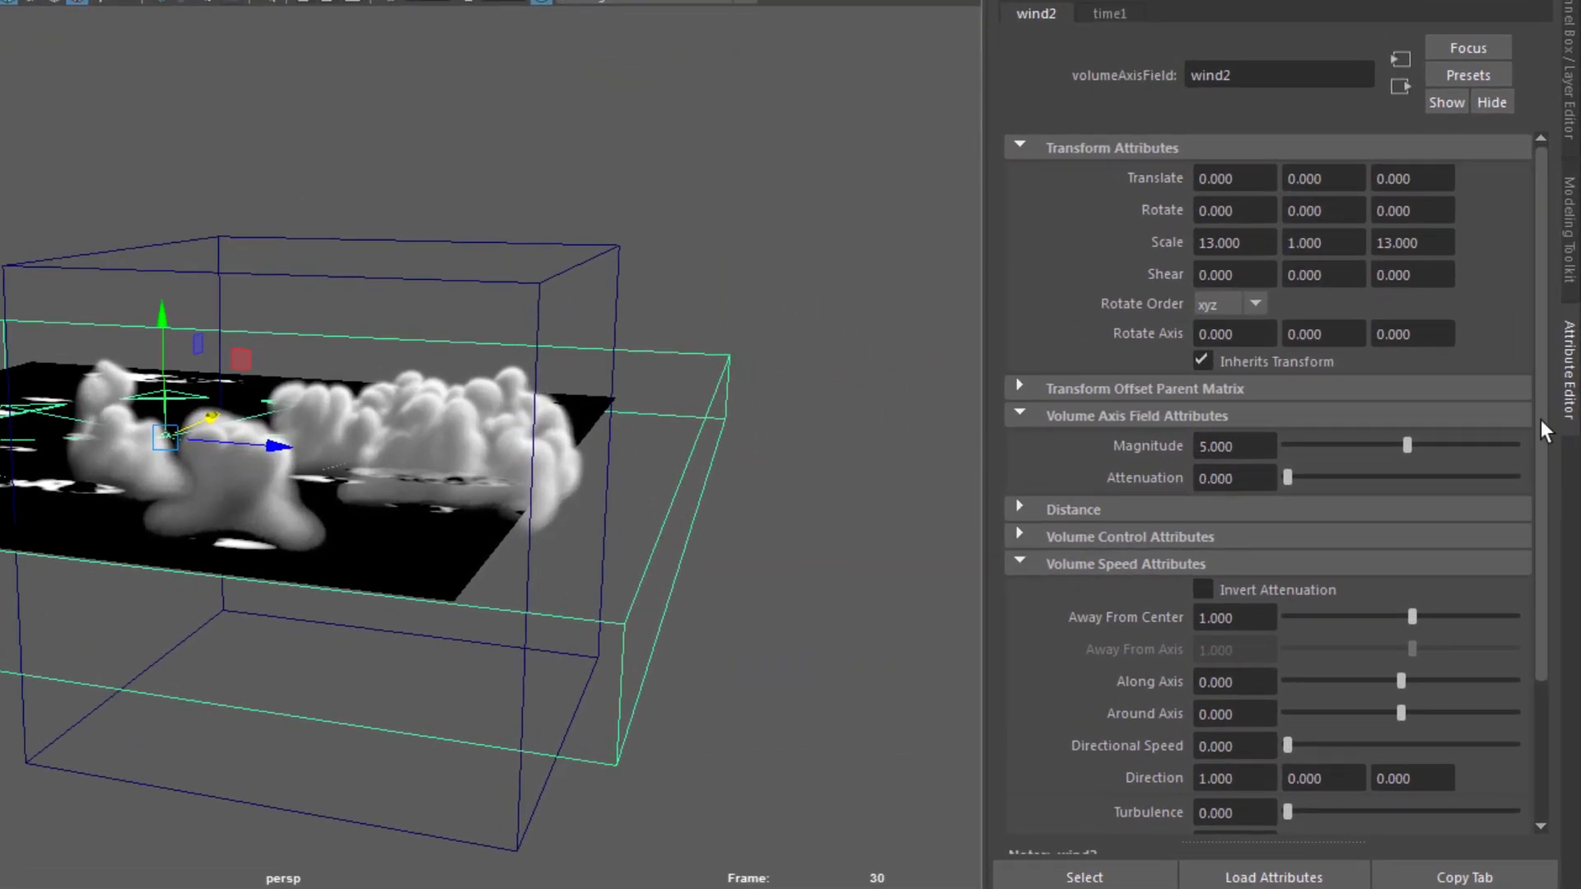
drag(1540, 420, 1549, 555)
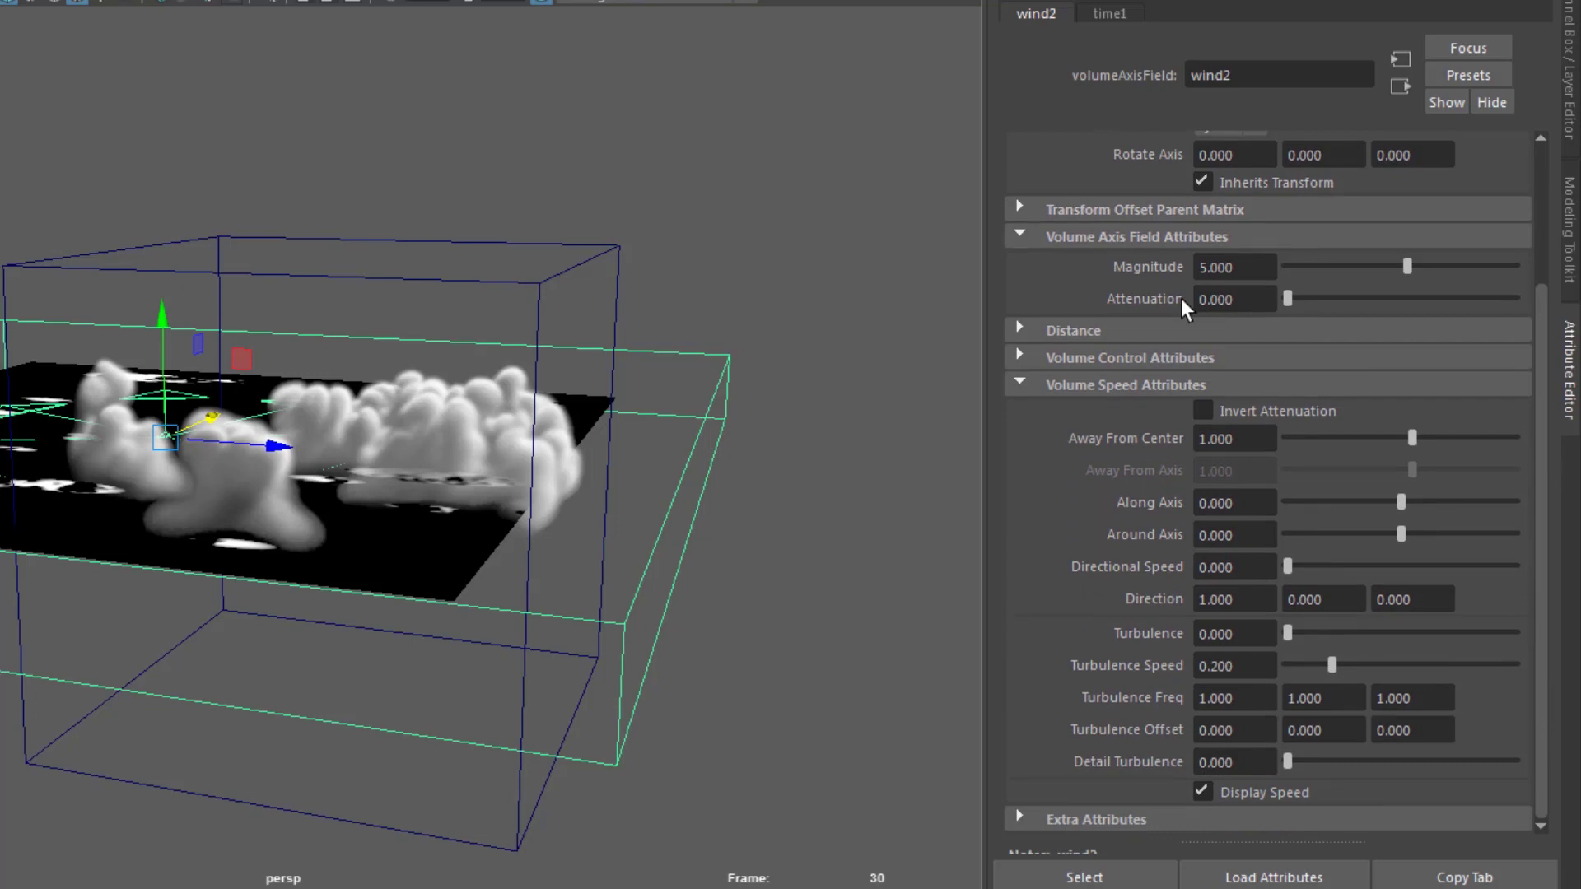
click(1253, 441)
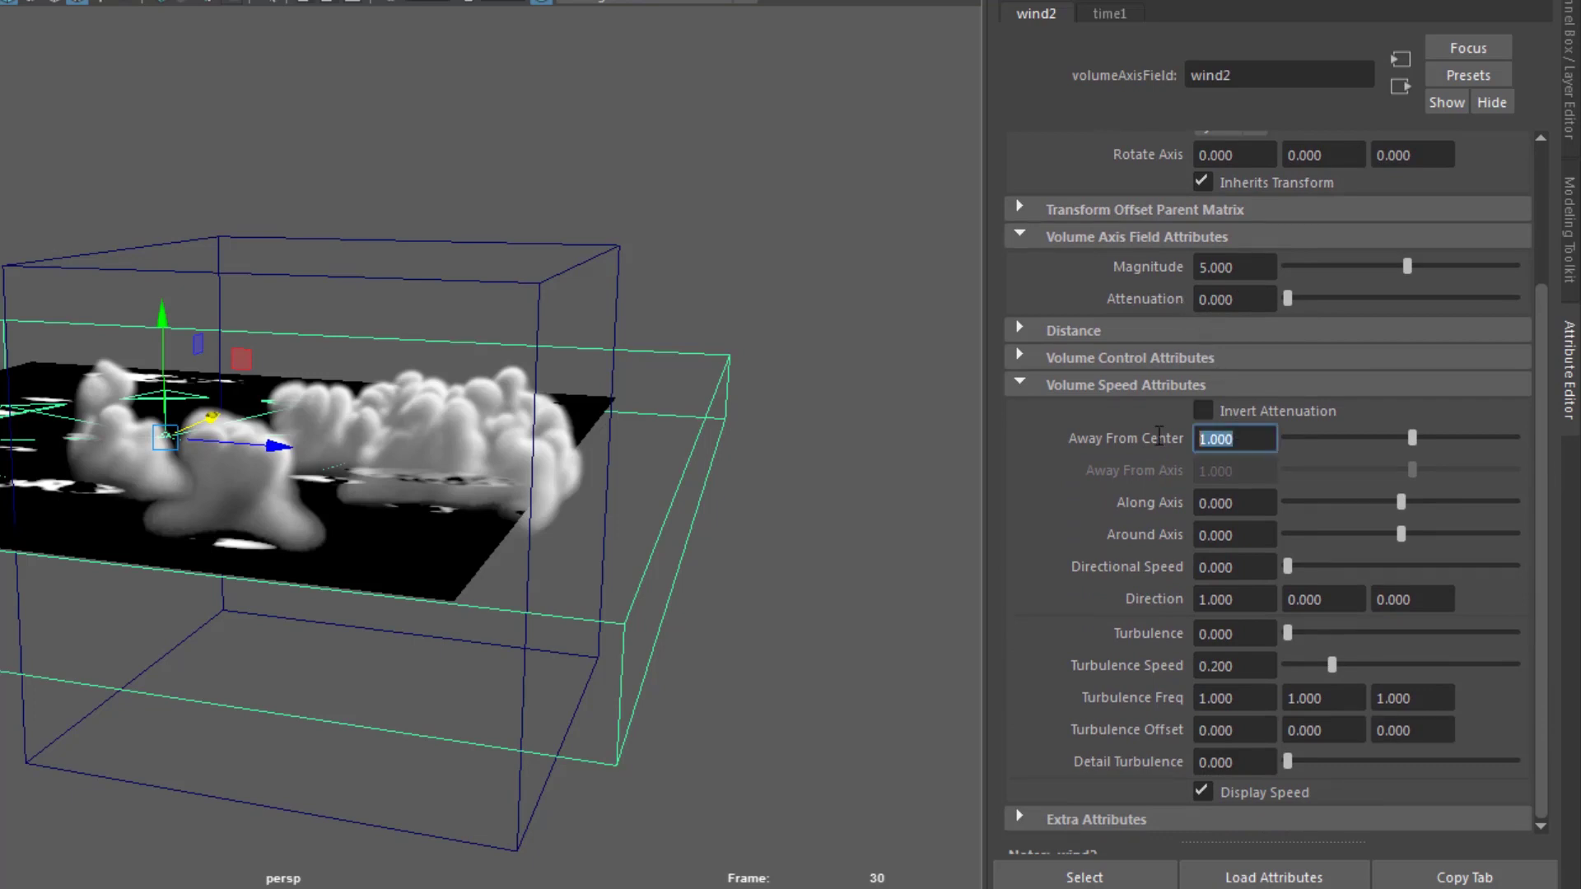
text(0)
key(Return)
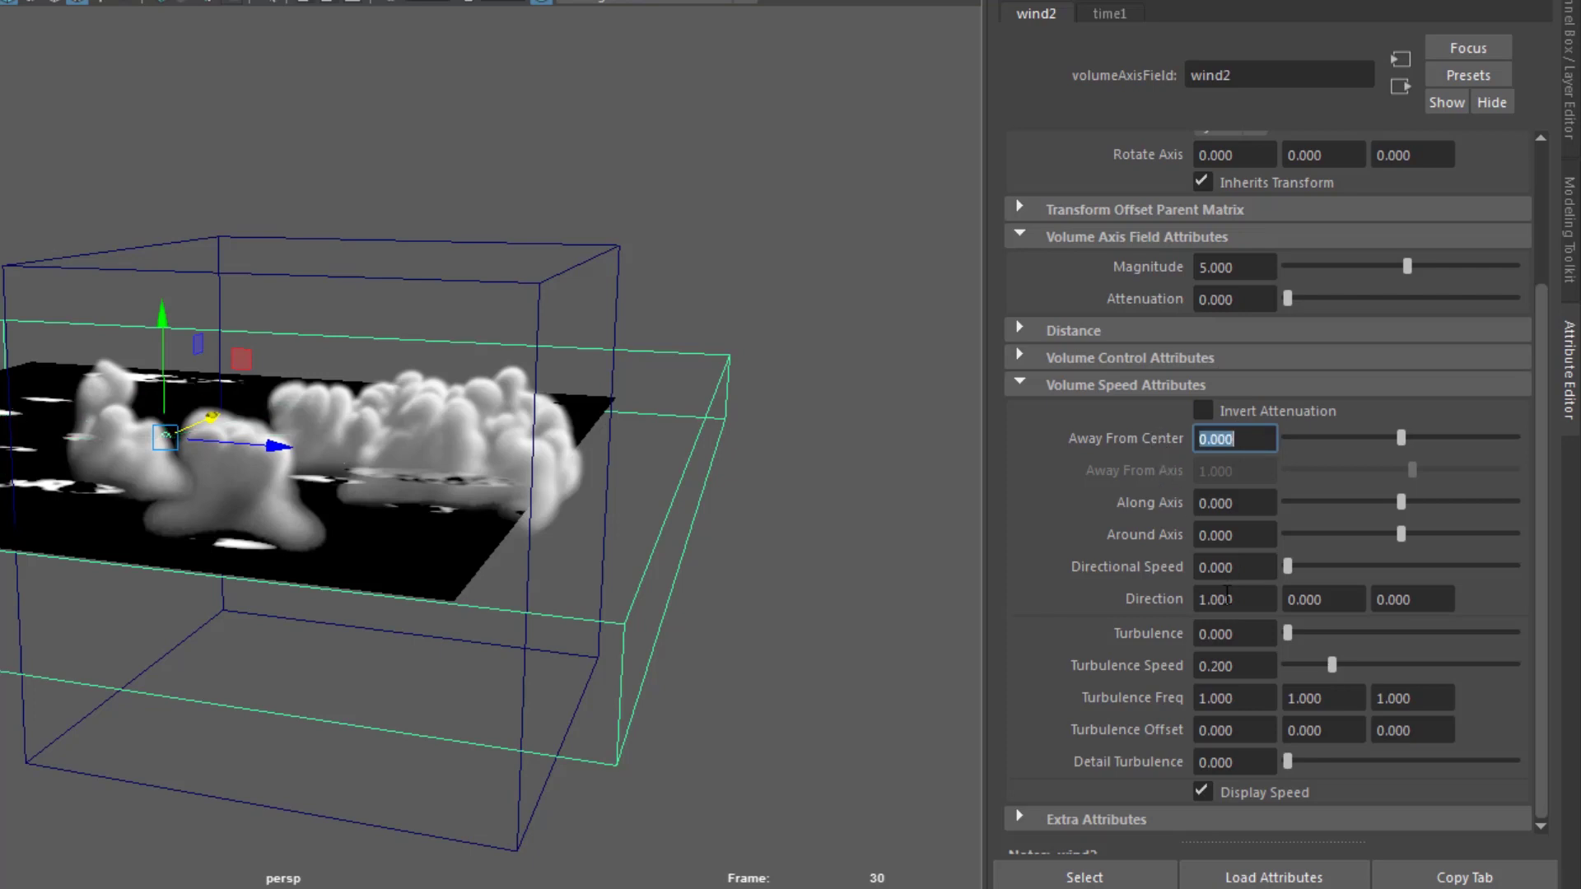
- Set the wind2 field's Directional Speed to 1 and its Direction to 0, 0, 1
drag(1290, 566, 1575, 573)
drag(1259, 605, 1131, 604)
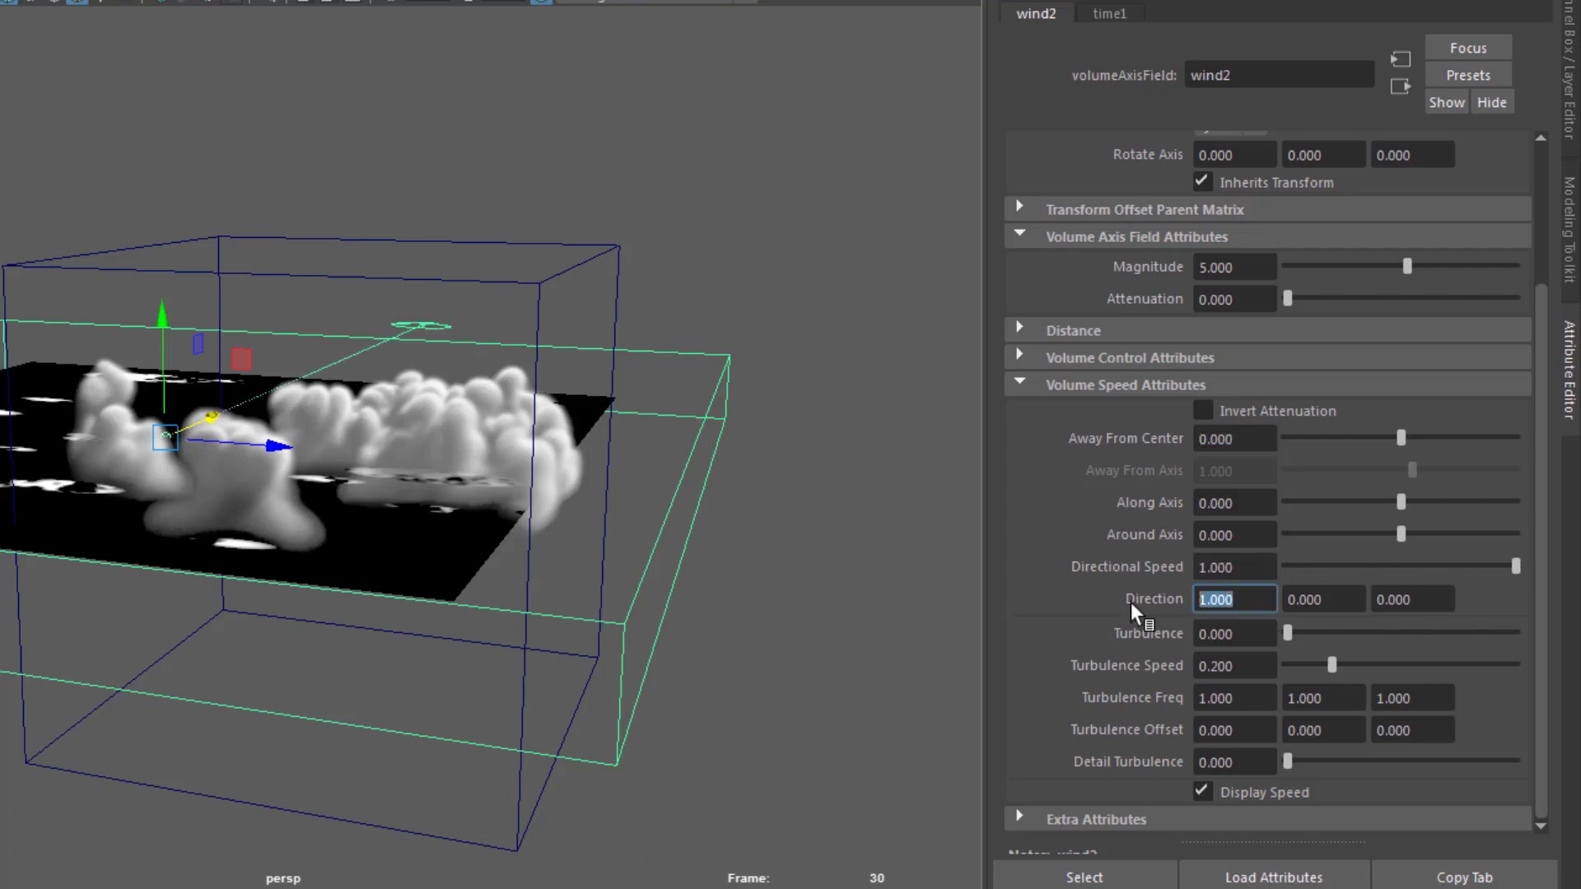
text(0)
key(Return)
drag(1423, 601, 1266, 599)
text(1)
key(Return)
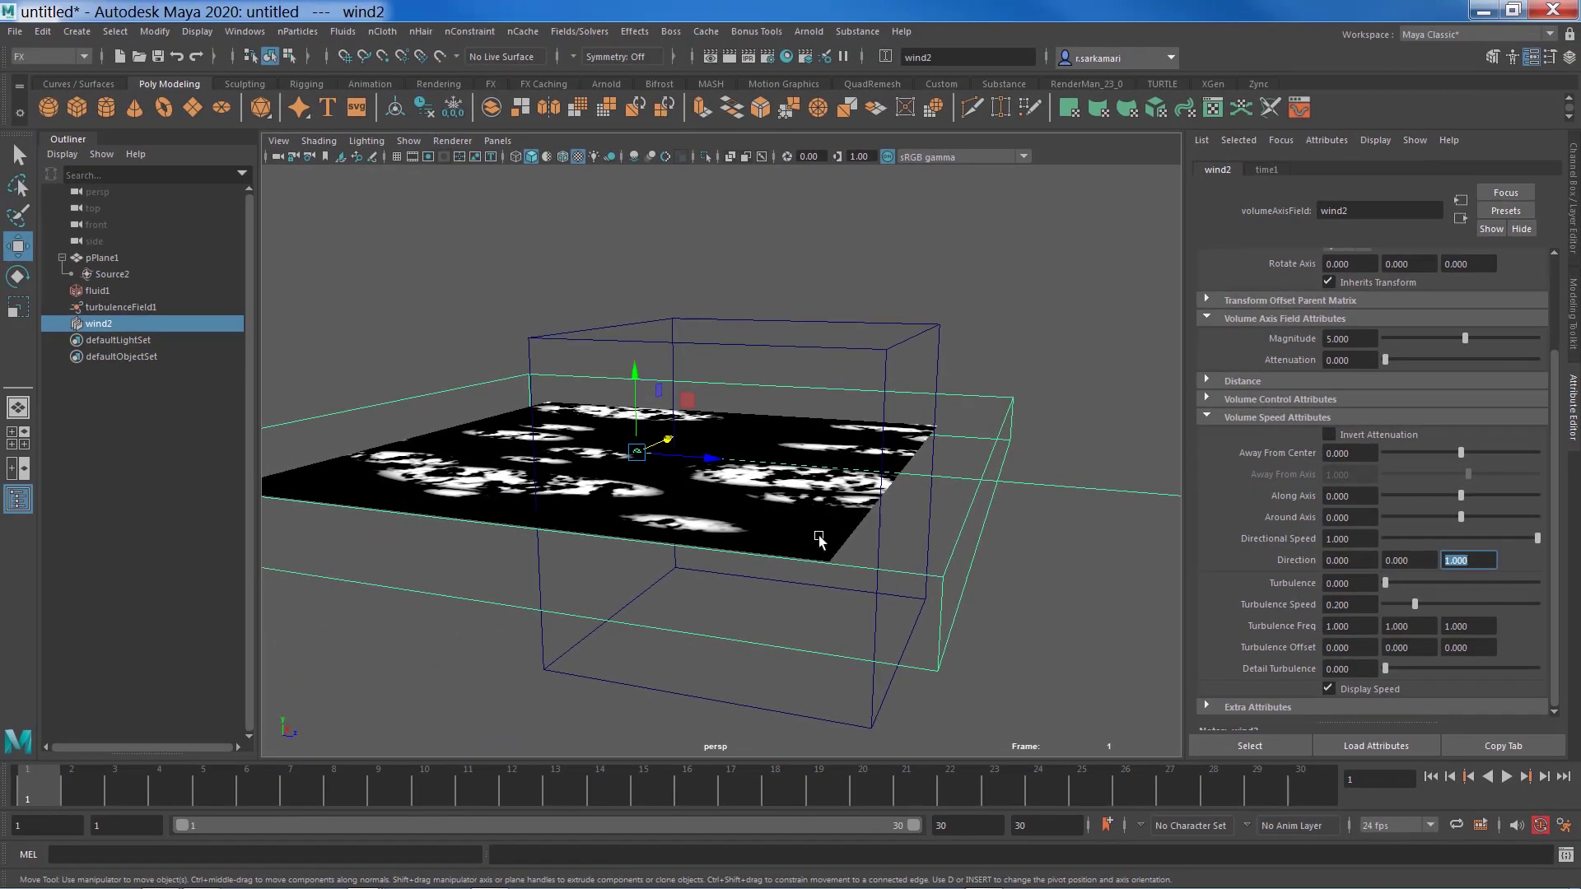
- Move the fluid1 container to the origin by setting its Translate X, Y and Z to 0
click(652, 338)
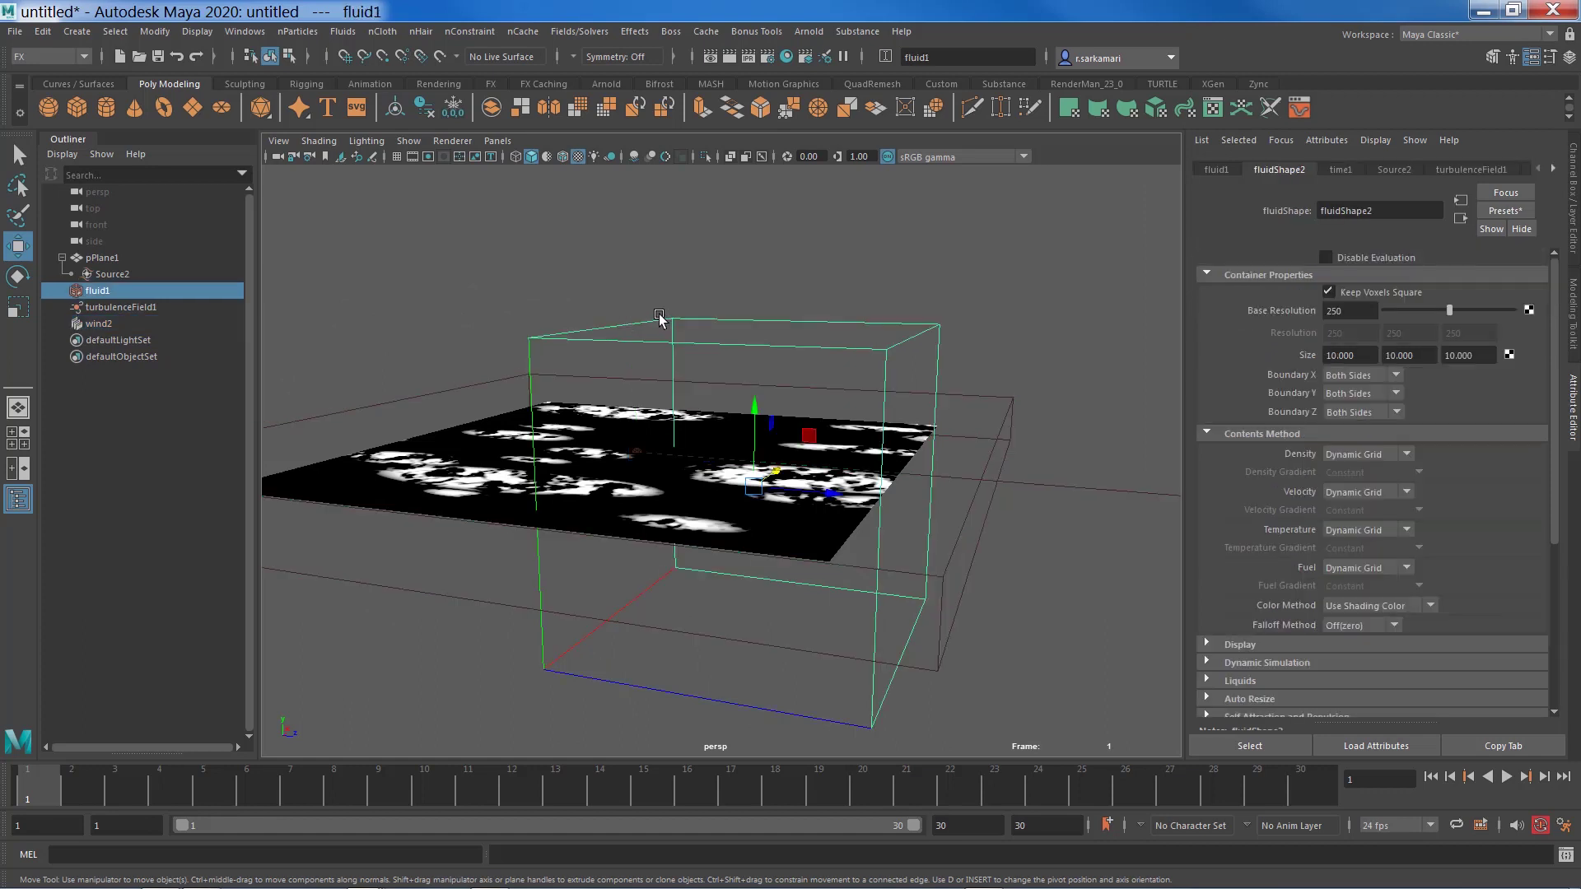
click(1359, 356)
click(1573, 222)
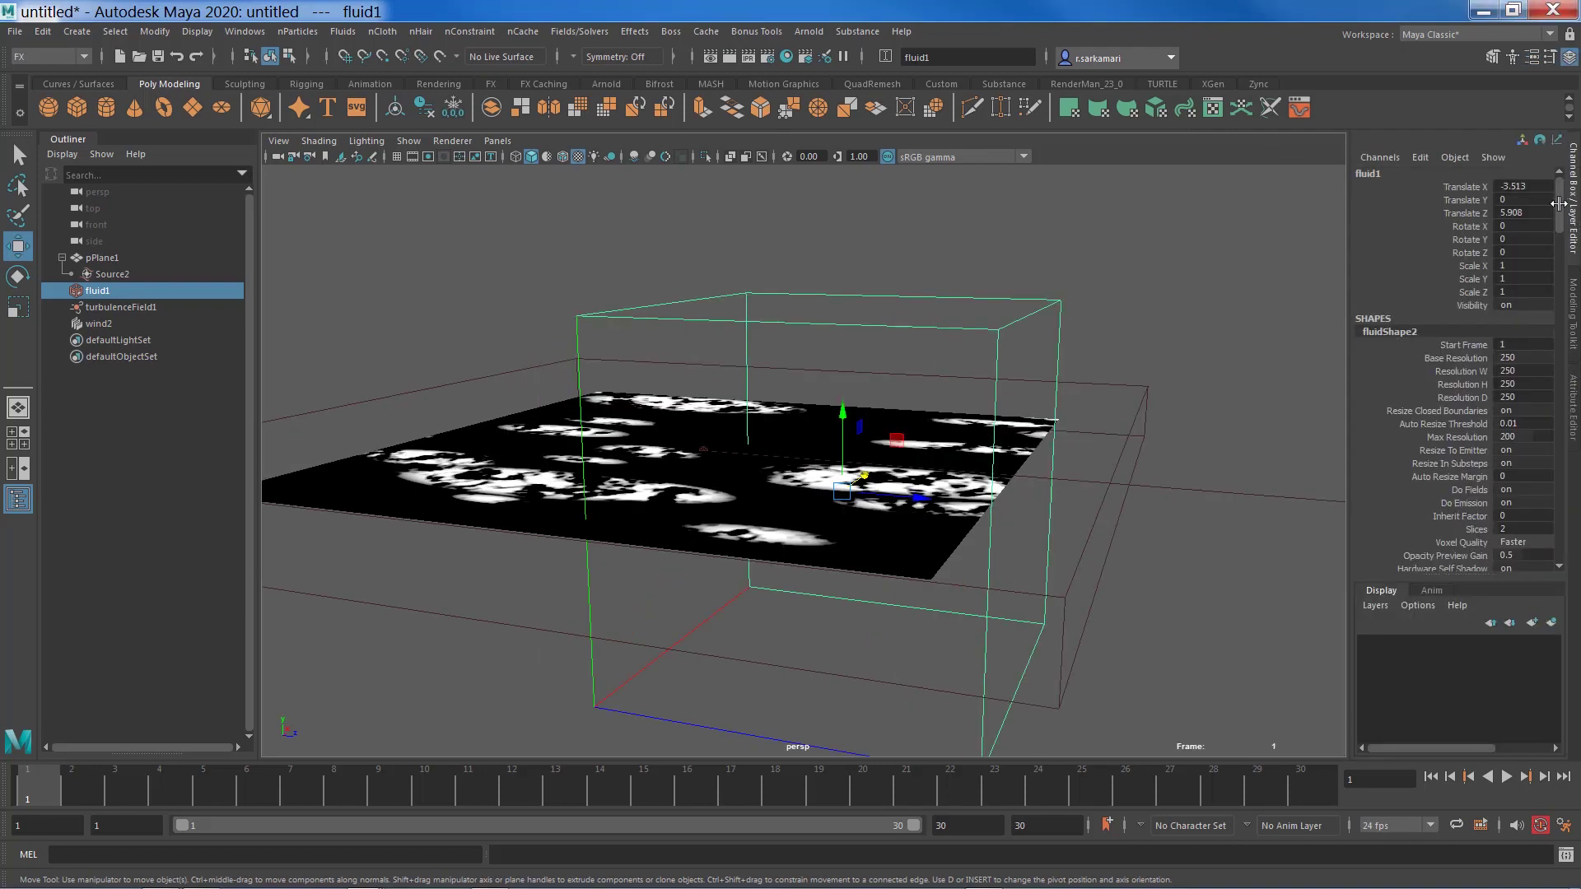
drag(1528, 187, 1526, 217)
text(0)
key(Return)
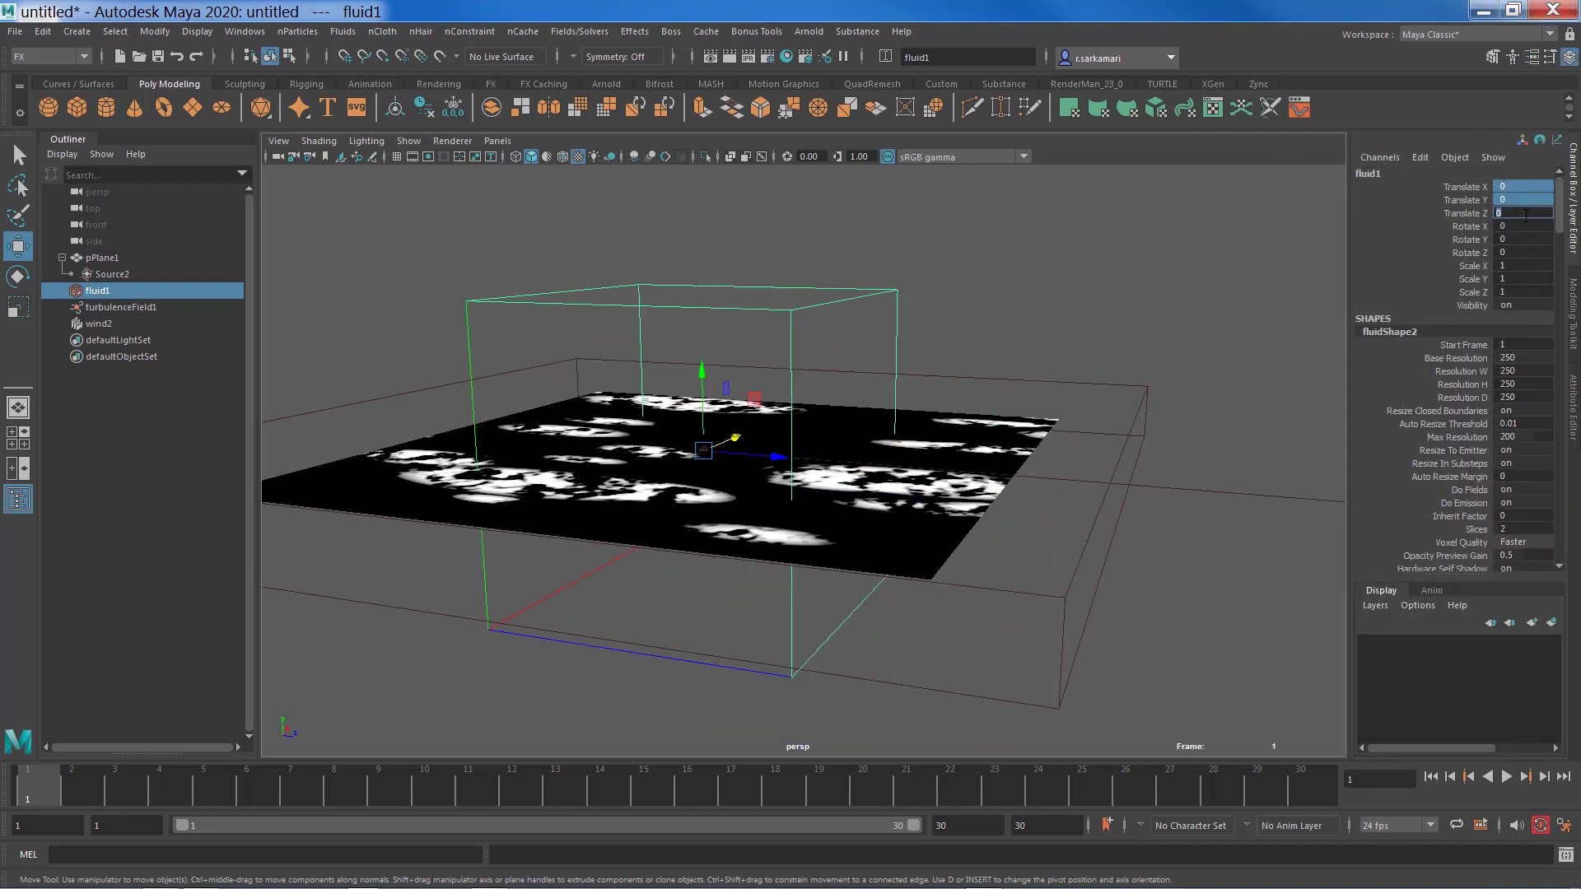
- Enlarge the fluid container to a size of 30 in X and 30 in Z
click(1573, 405)
drag(1355, 360, 1242, 360)
text(30)
key(Return)
click(1473, 356)
drag(1473, 356, 1395, 354)
text(30)
key(Return)
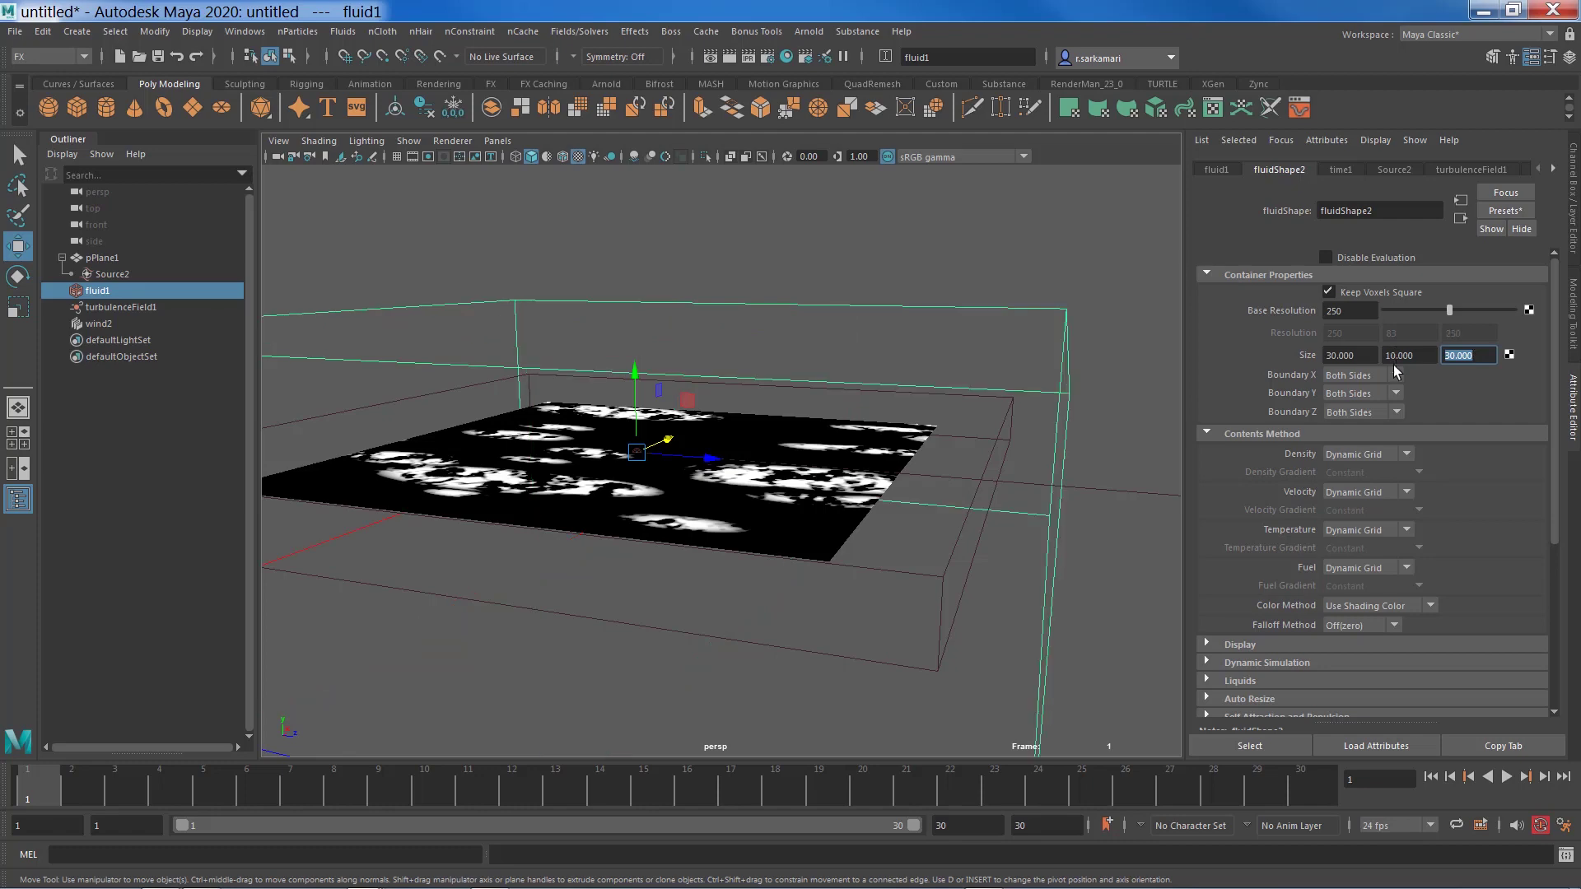
- Set the fluid container's Base Resolution to 450
alt+right_drag(758, 442, 683, 443)
alt+drag(684, 445, 624, 543)
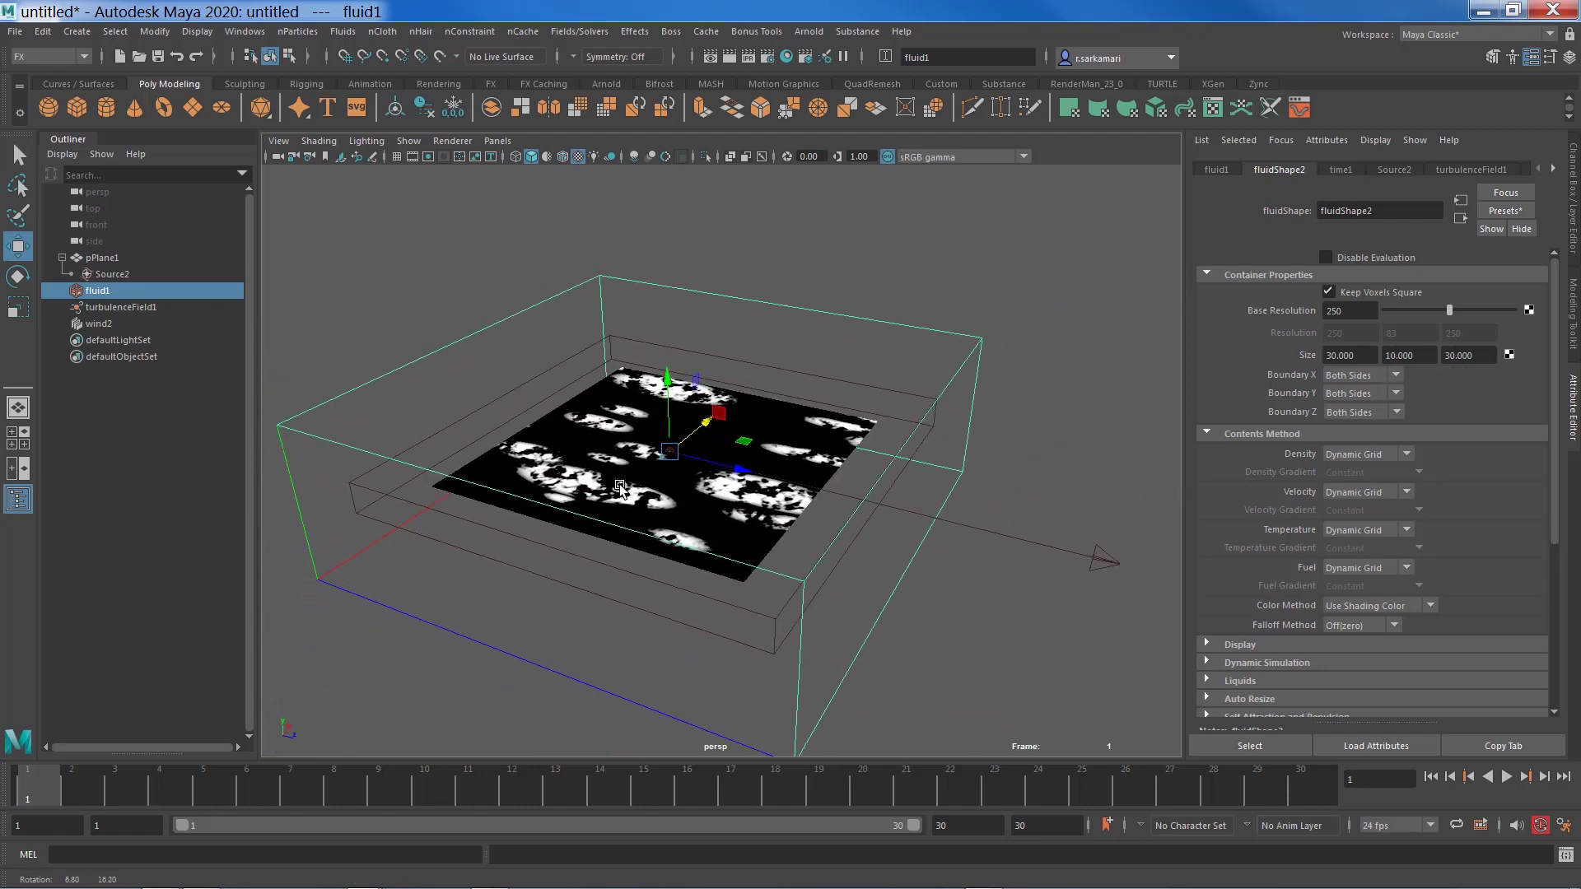
click(1349, 311)
text(450)
key(Return)
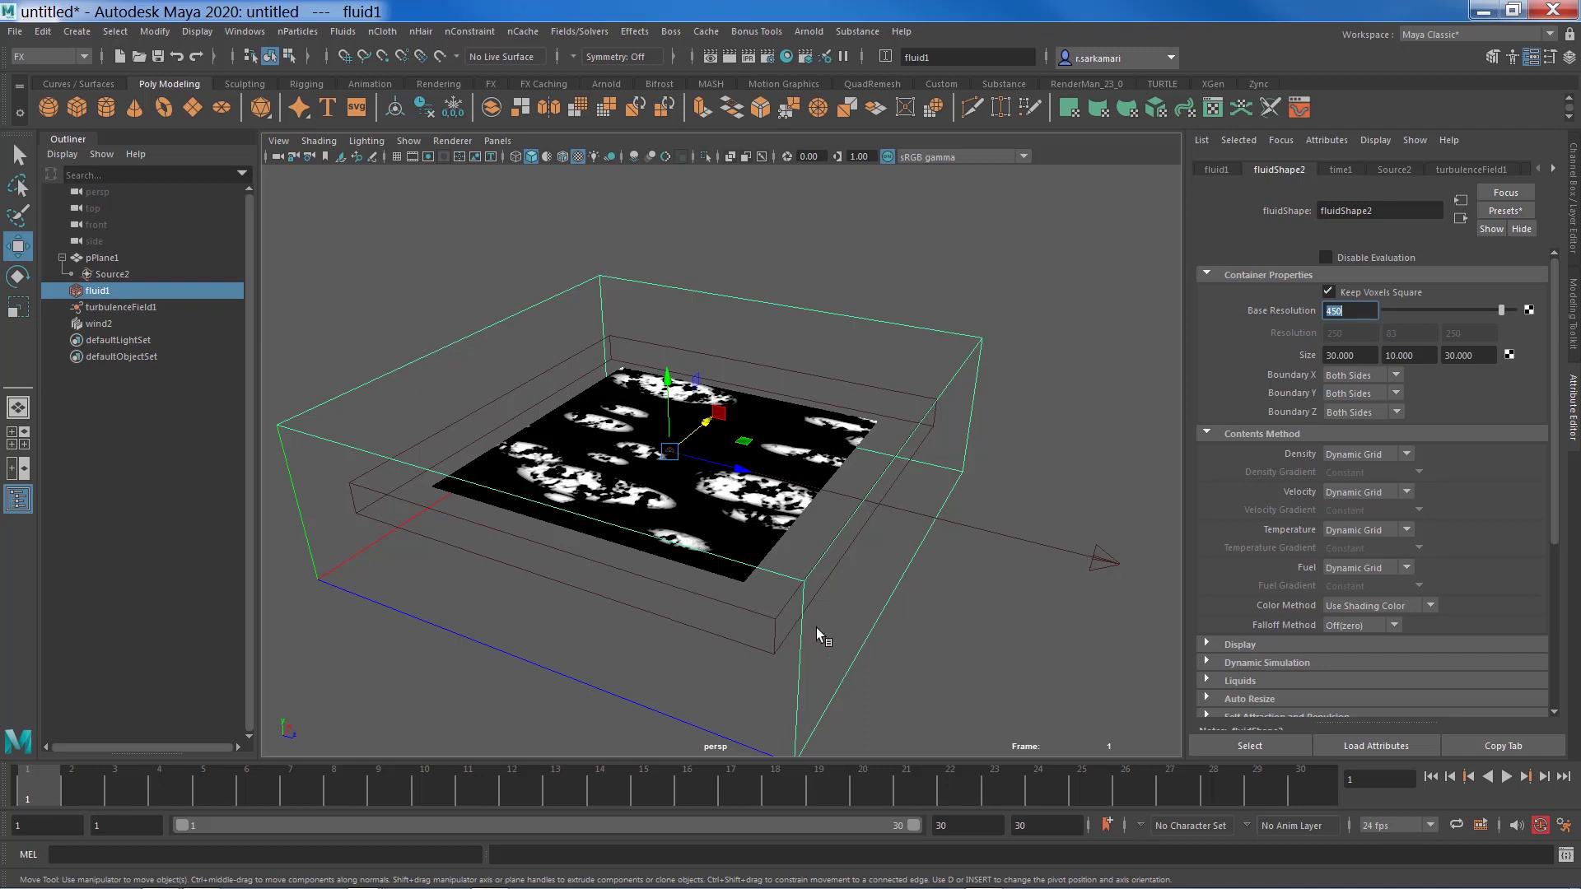
- Review the Create New Cache options for a Maya Fluid and close them without creating a cache
scroll(724, 610, up, 3)
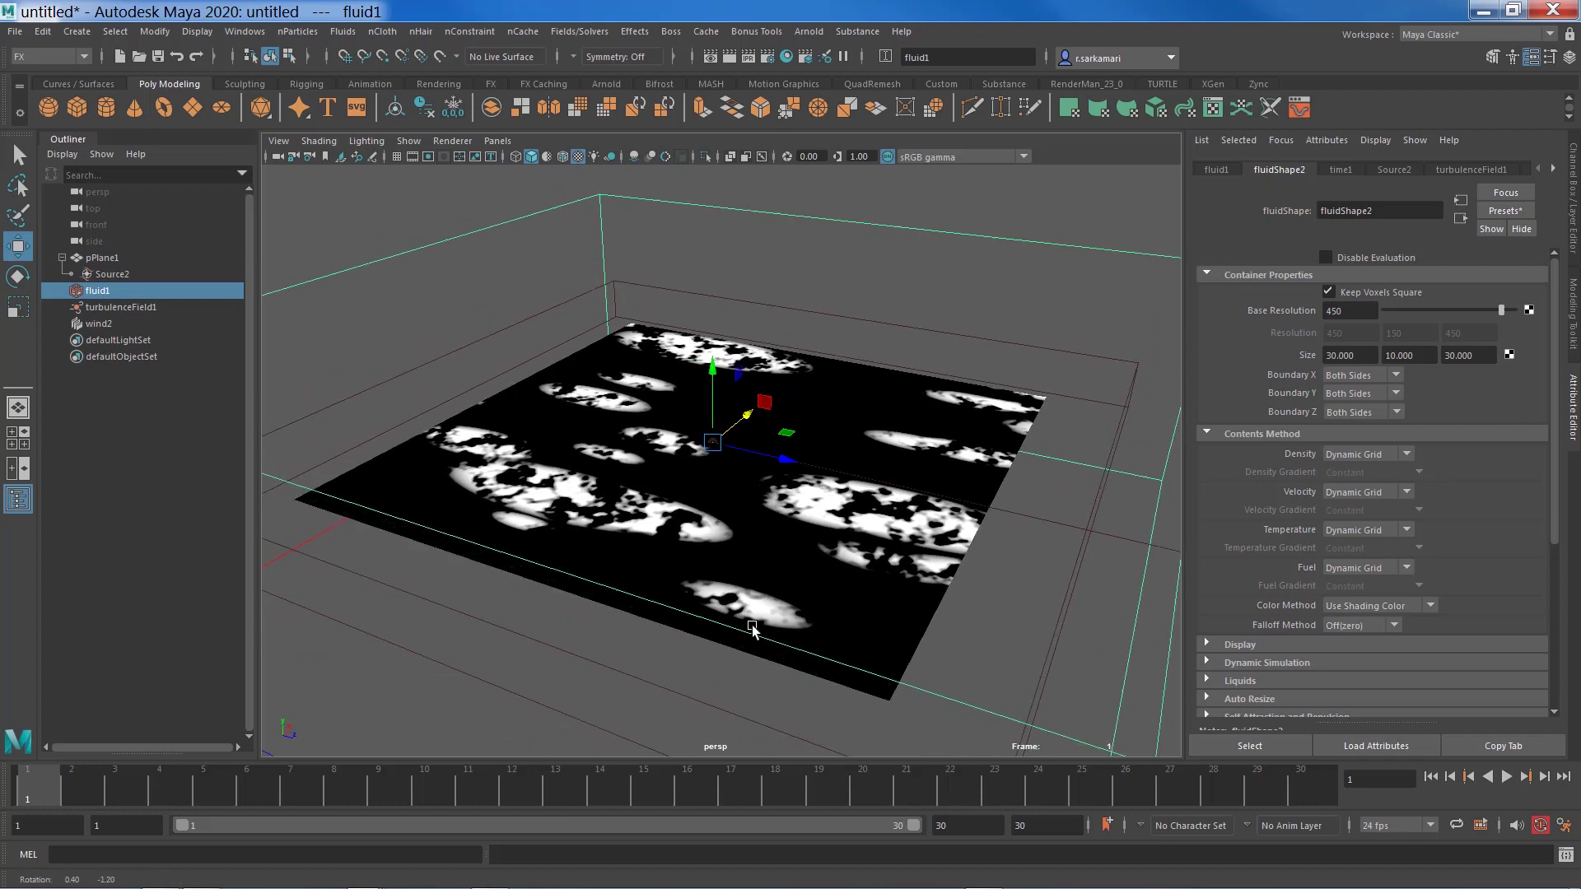
alt+middle_drag(750, 623, 735, 656)
alt+drag(734, 655, 749, 645)
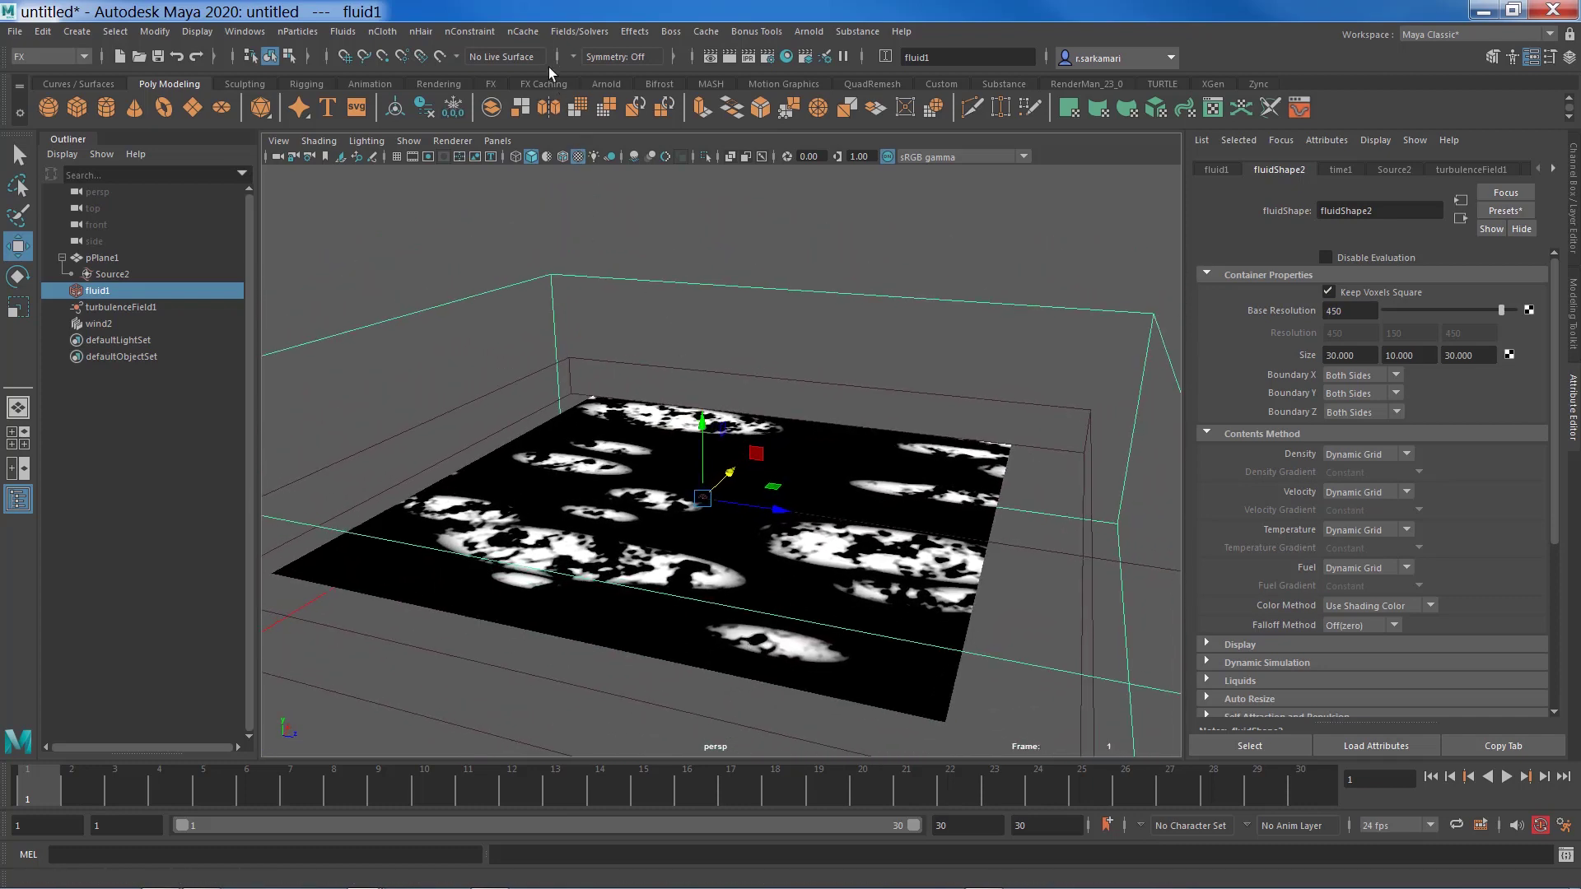
click(525, 33)
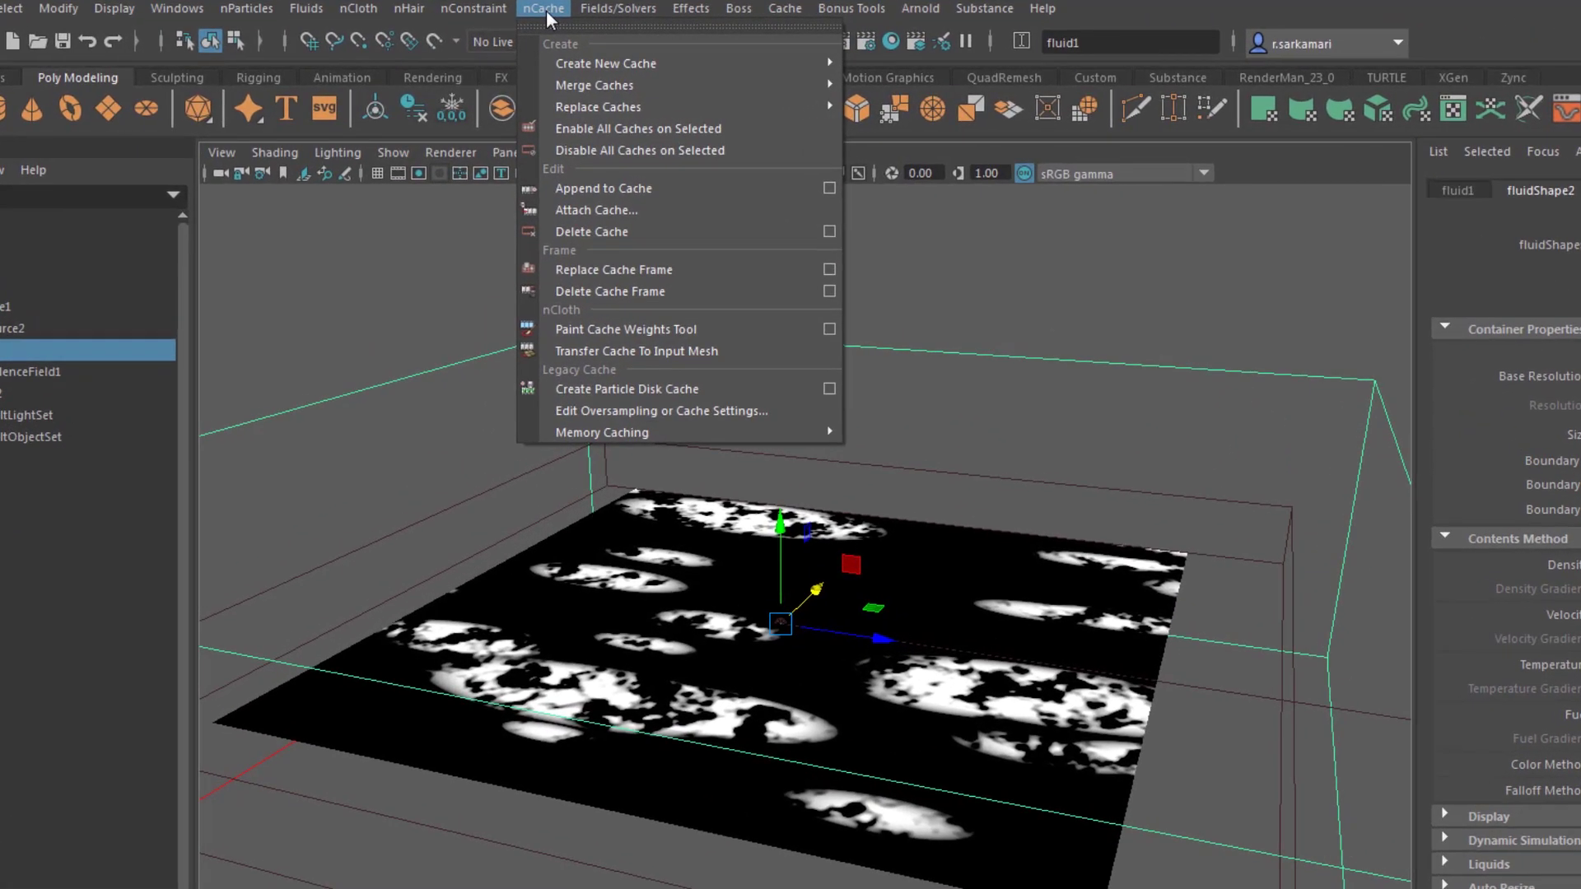
mouse_move(566, 68)
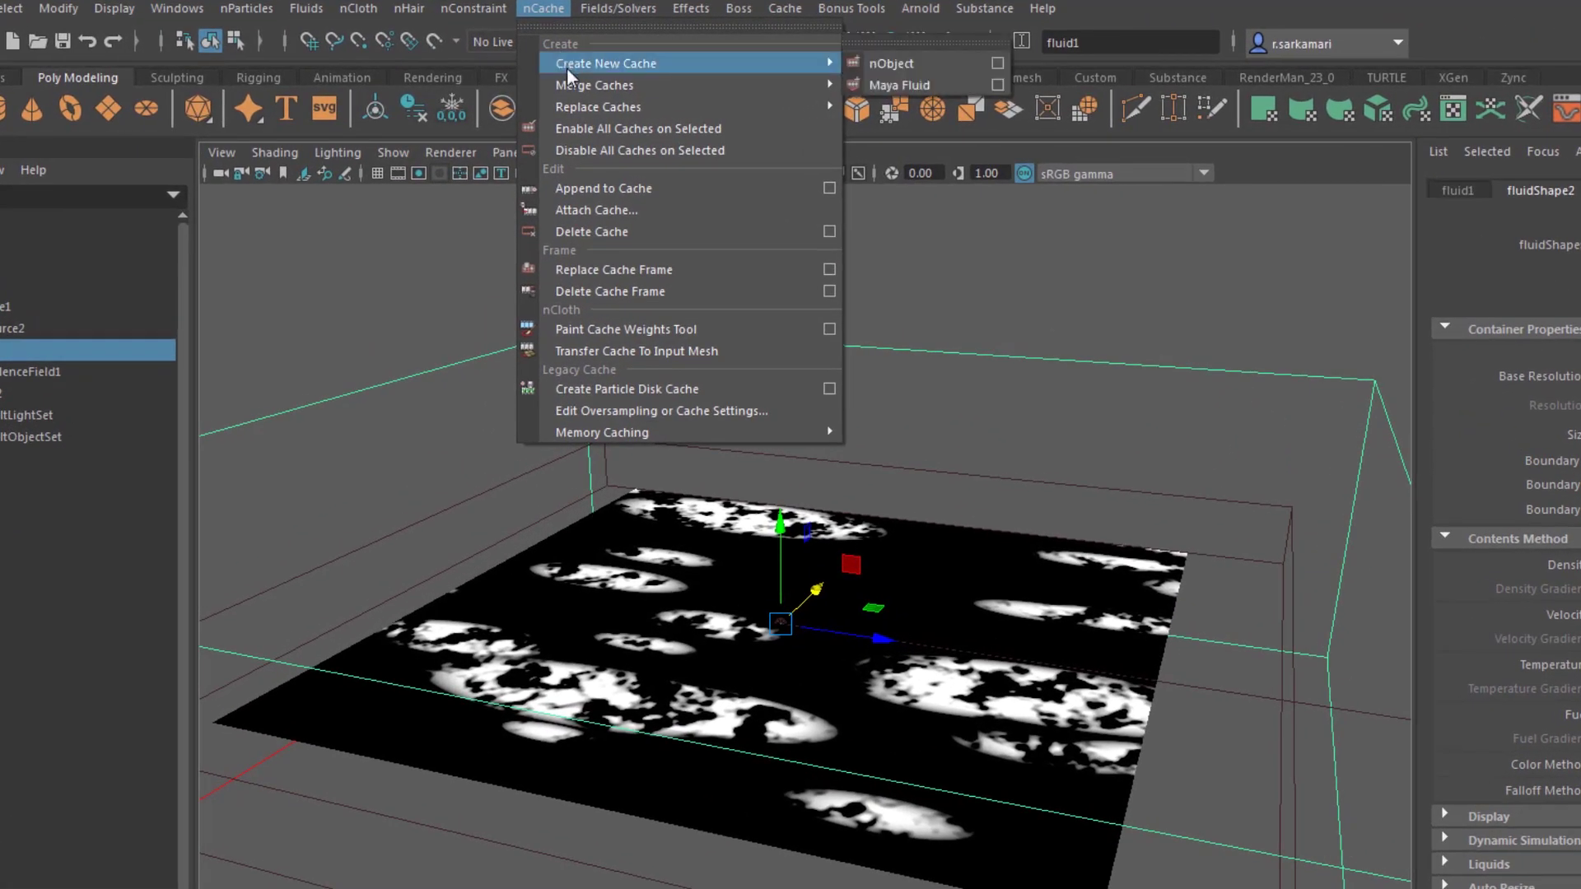
click(998, 86)
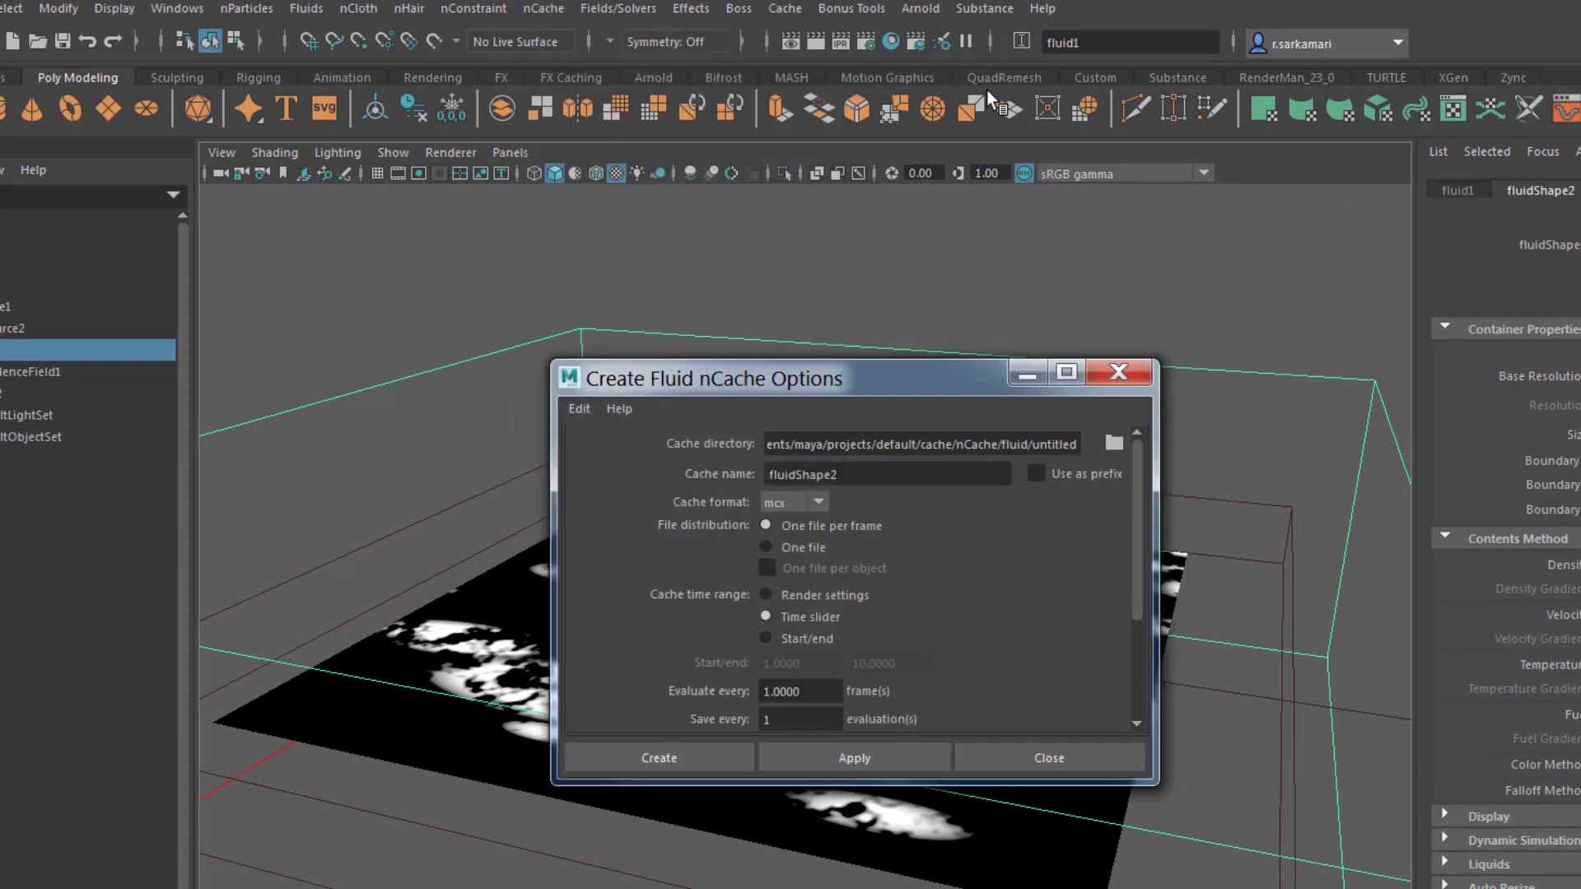
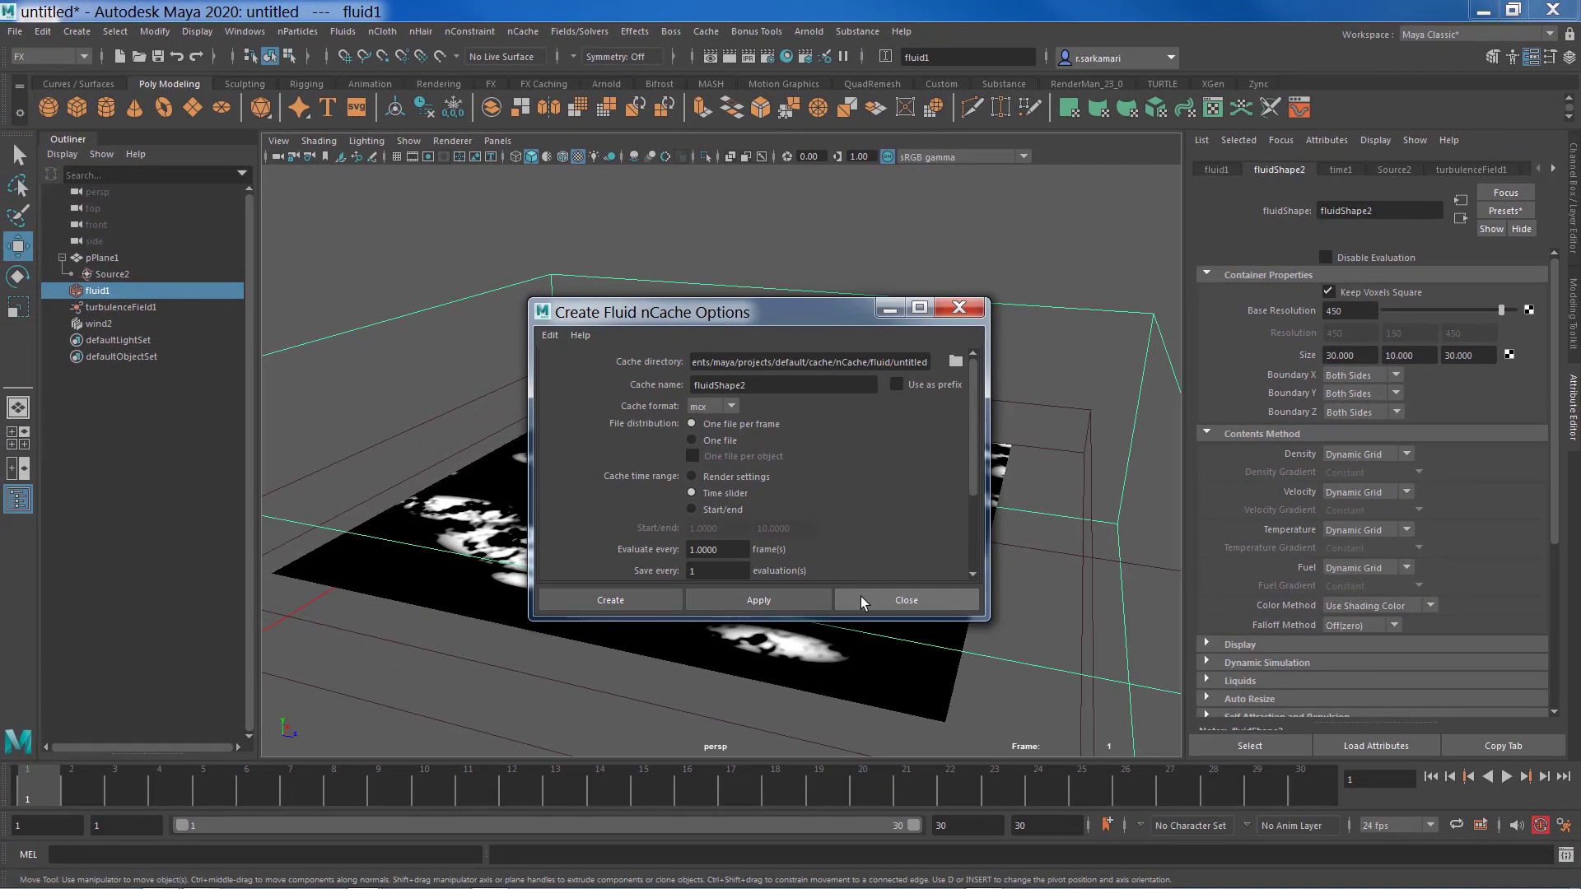
click(959, 307)
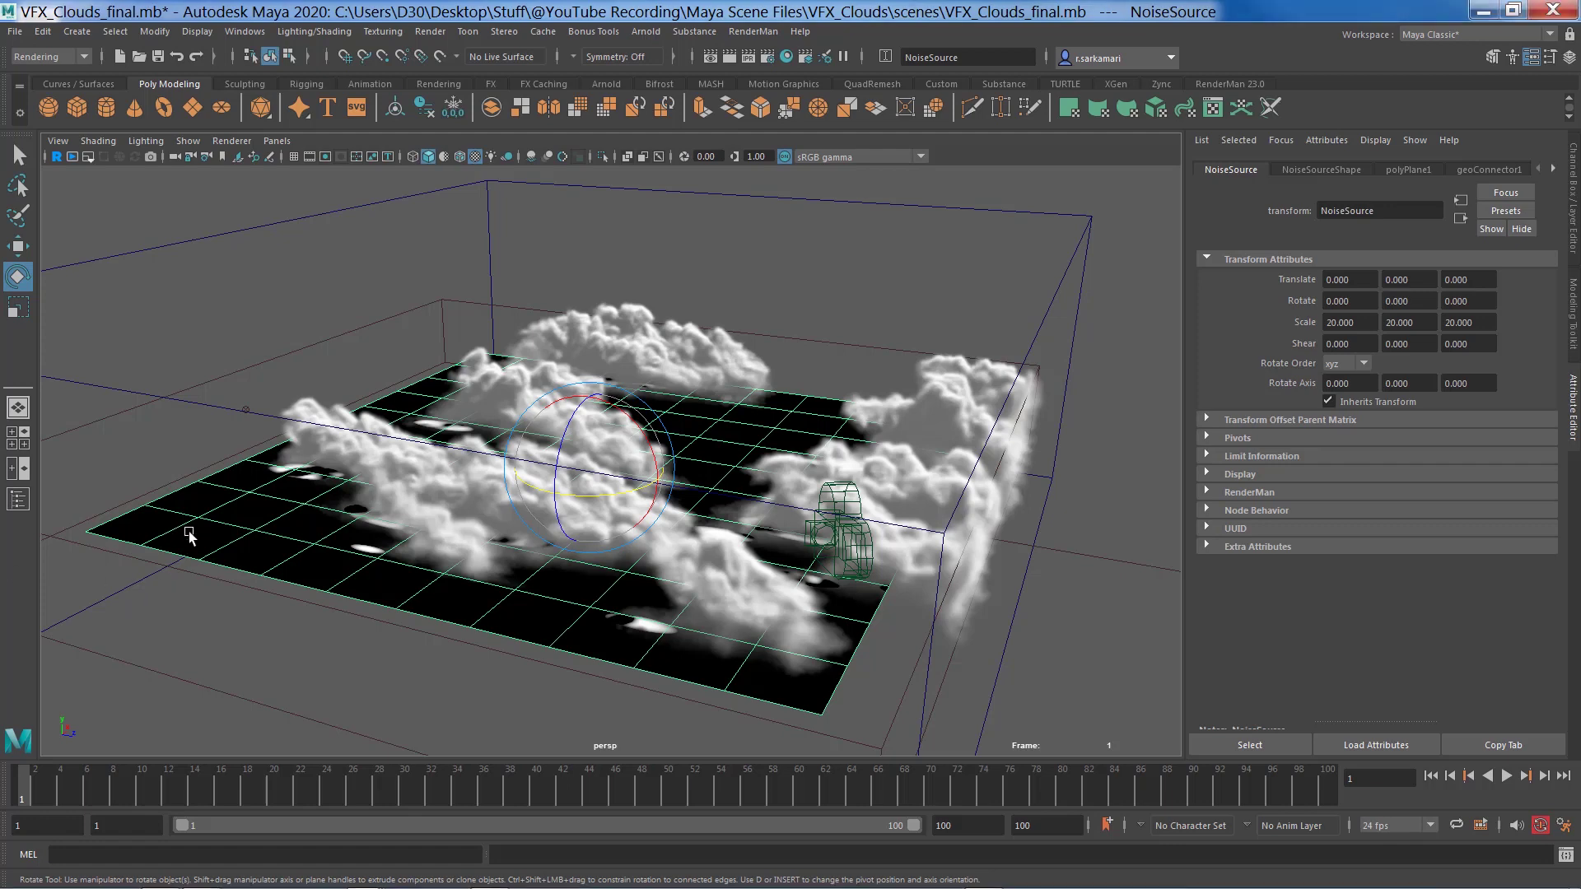
- Hide the NoiseSource plane and set the fluid1_HeroClouds container's Boundary Draw to None
key(h)
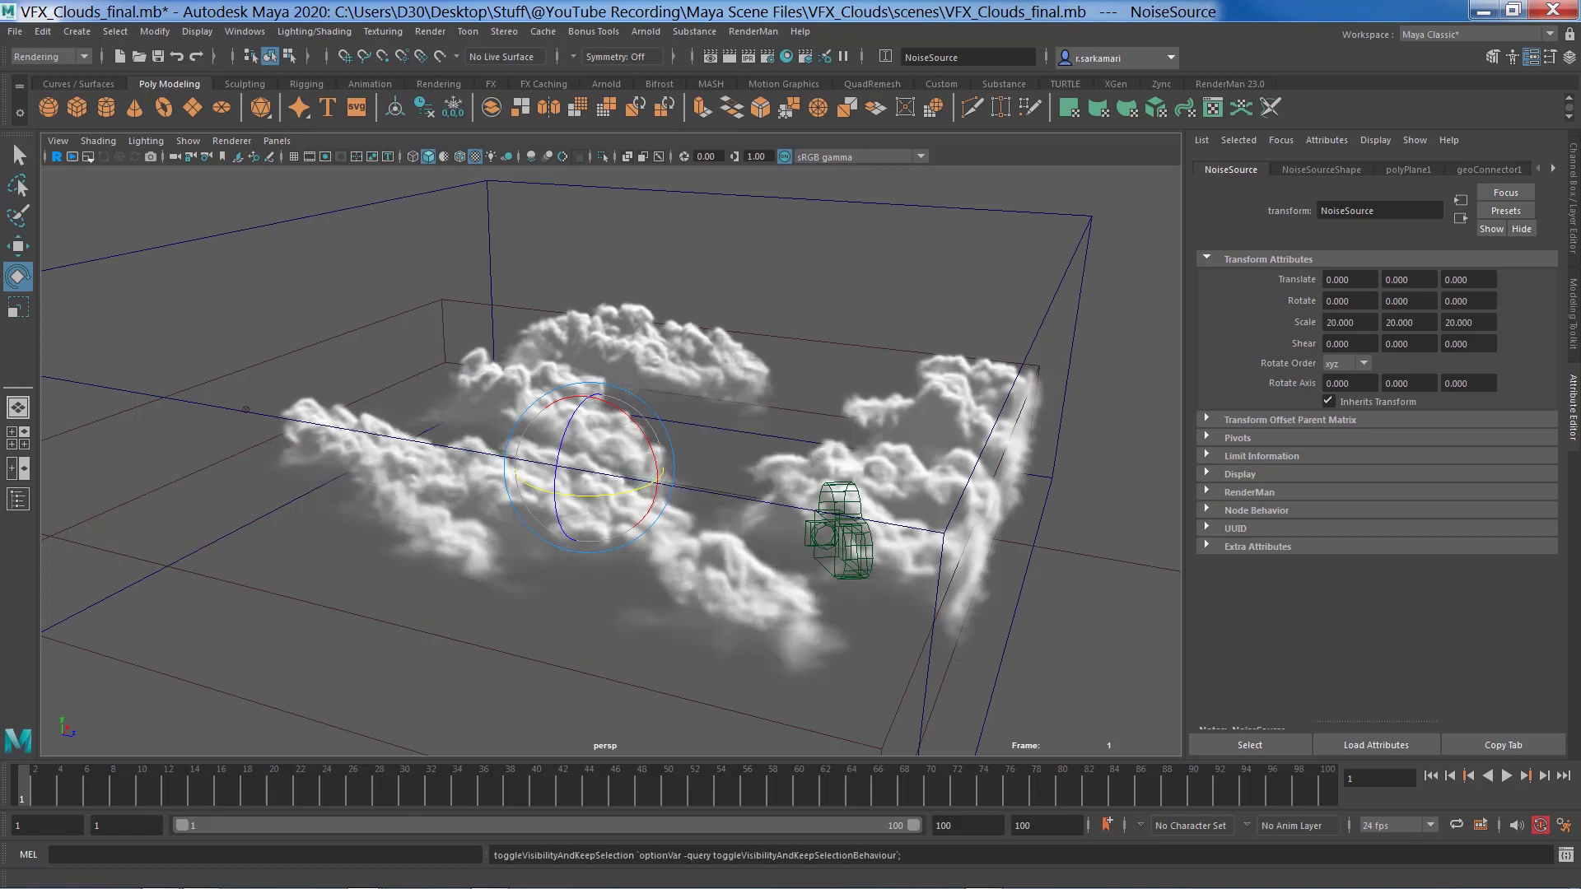
click(152, 247)
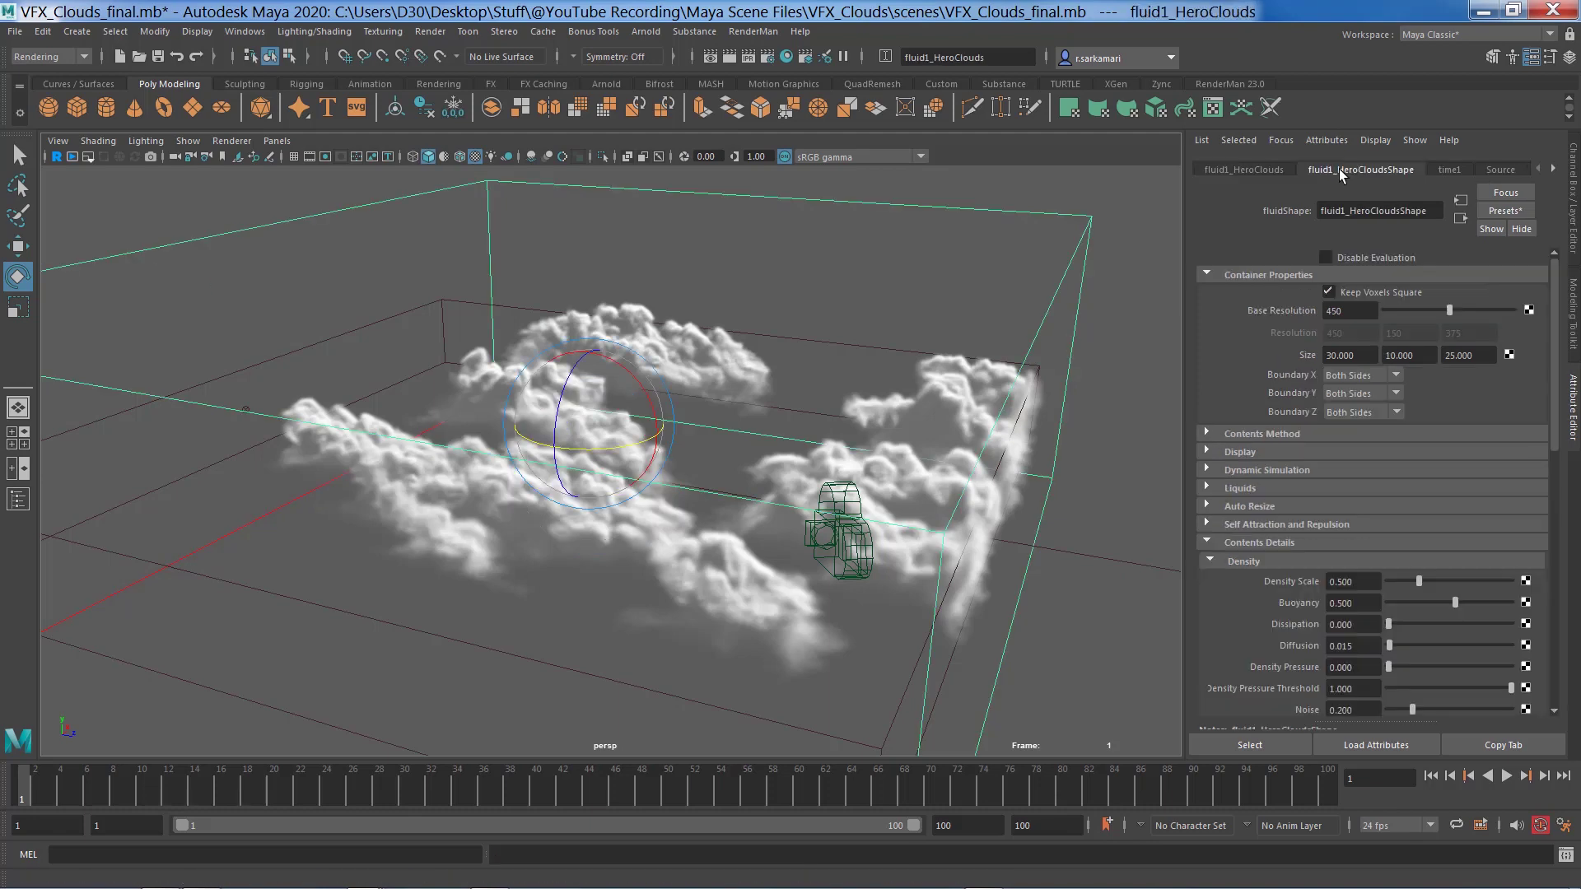
click(1257, 455)
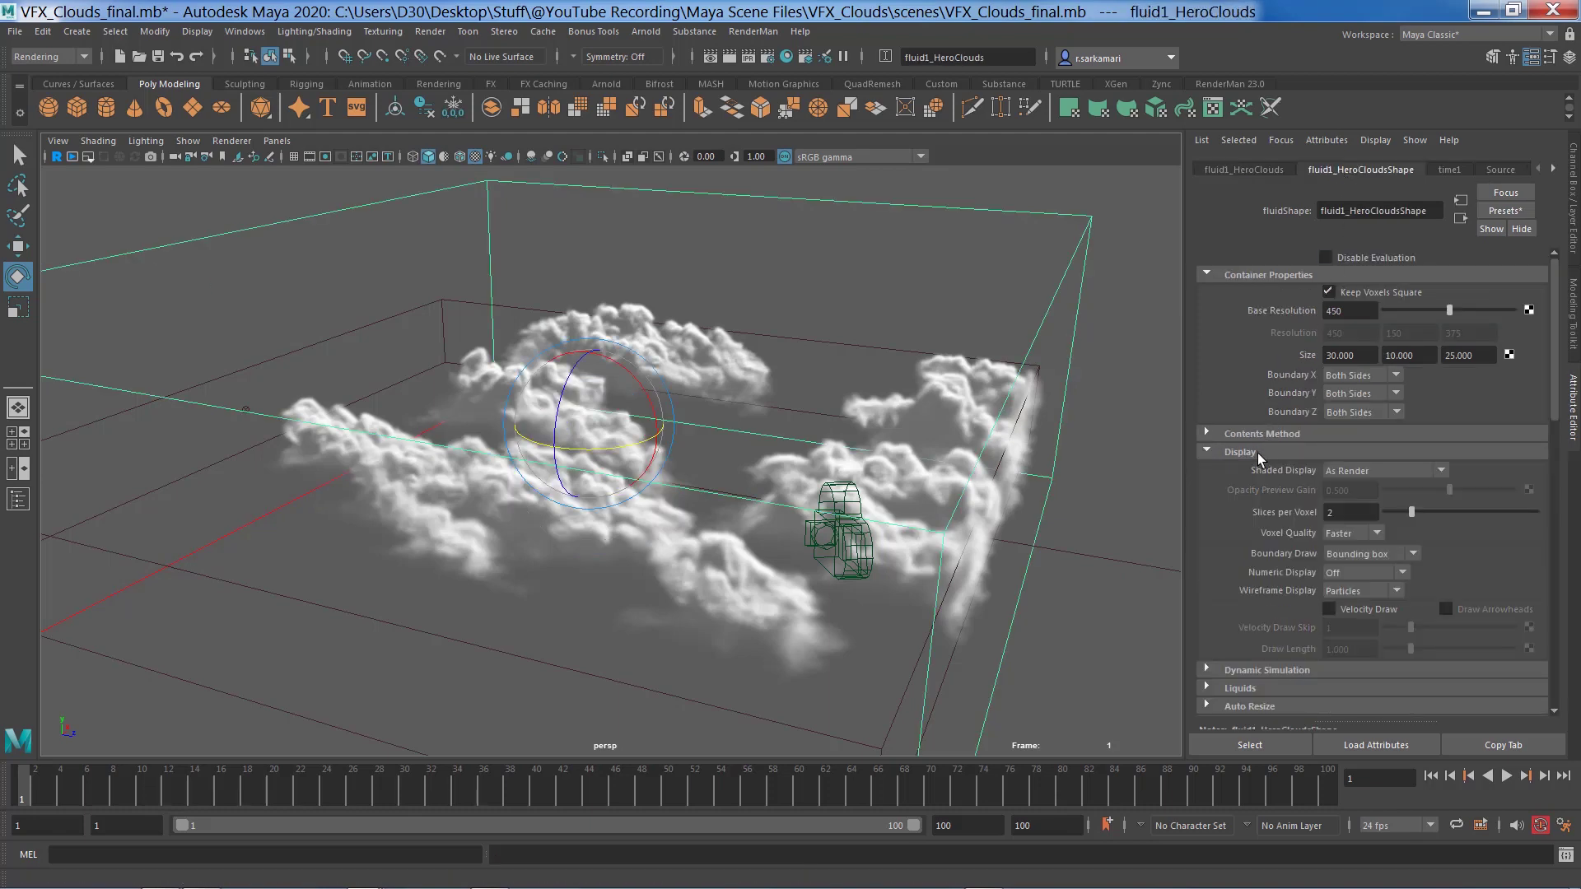
click(1371, 554)
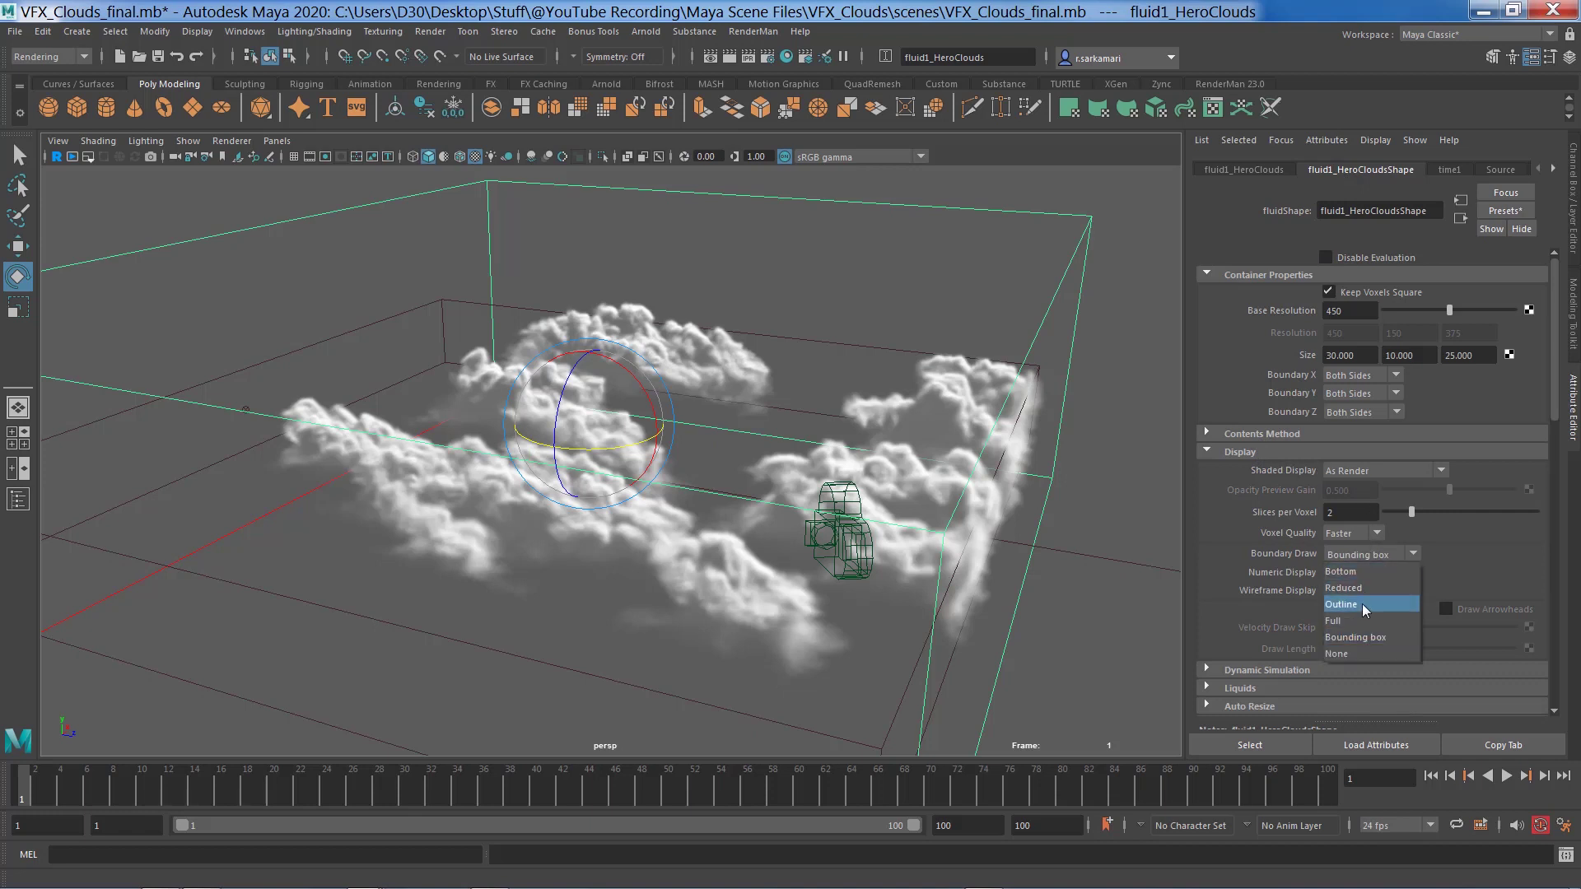
click(1345, 651)
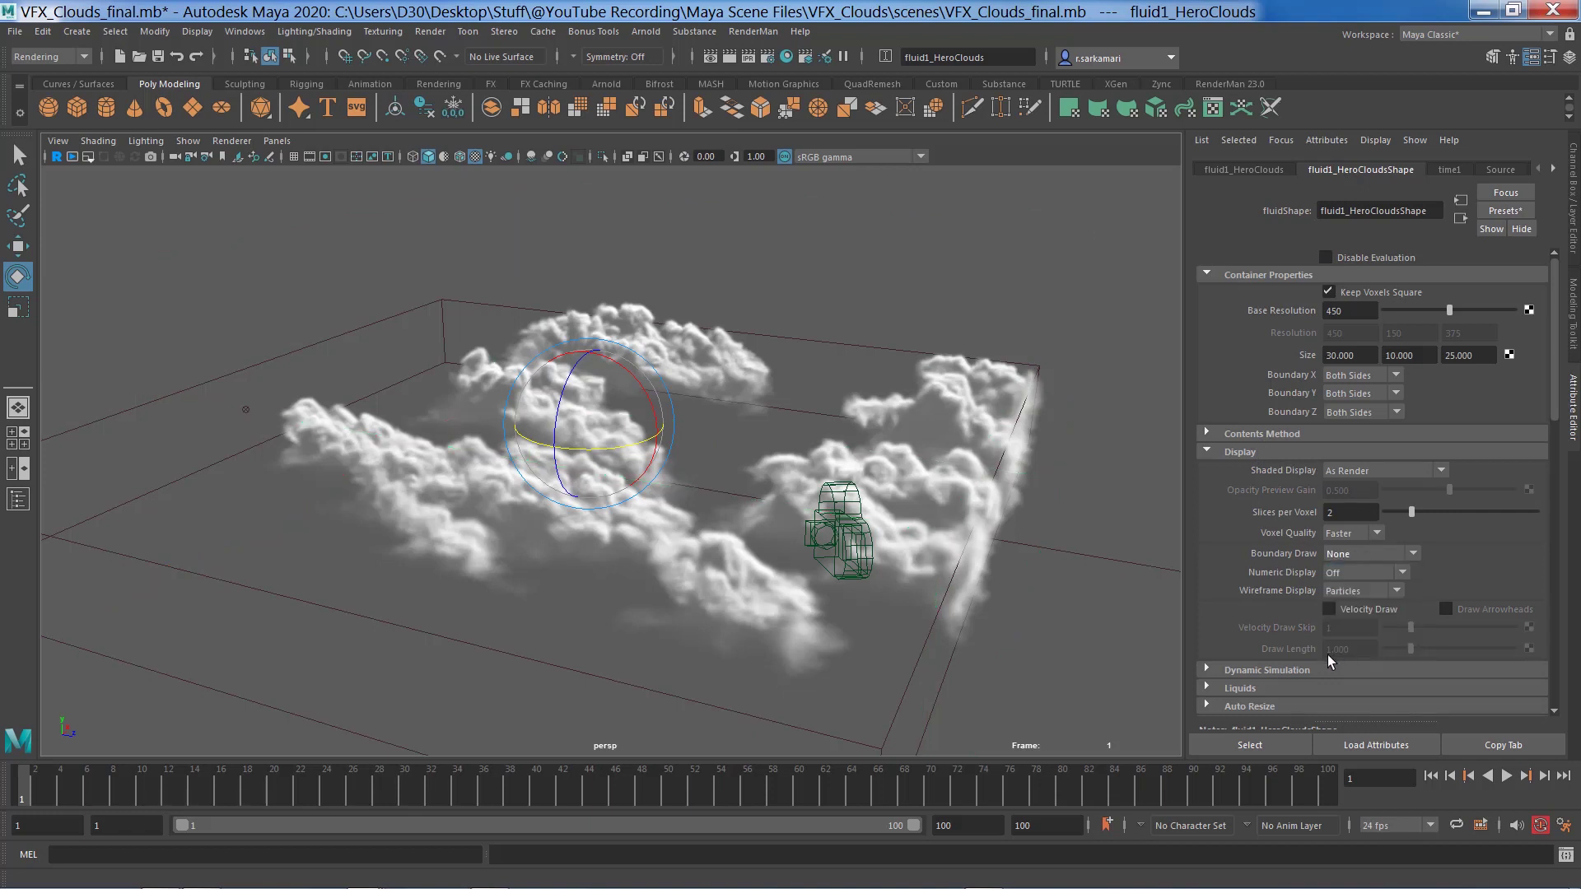
- Switch the viewport to look through camera1
click(276, 141)
mouse_move(379, 158)
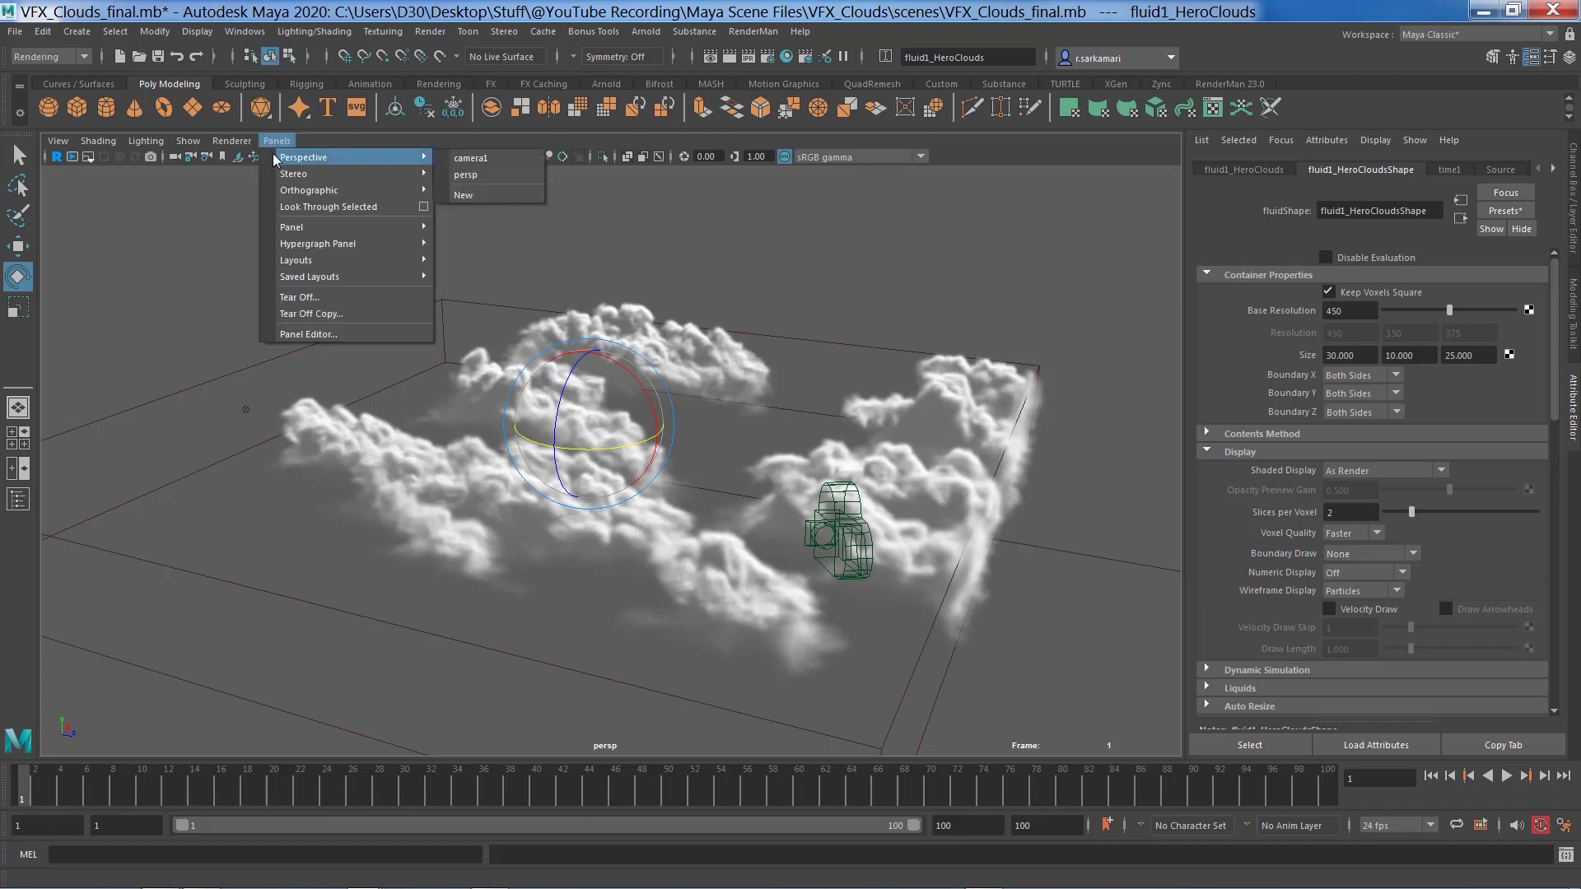
click(476, 158)
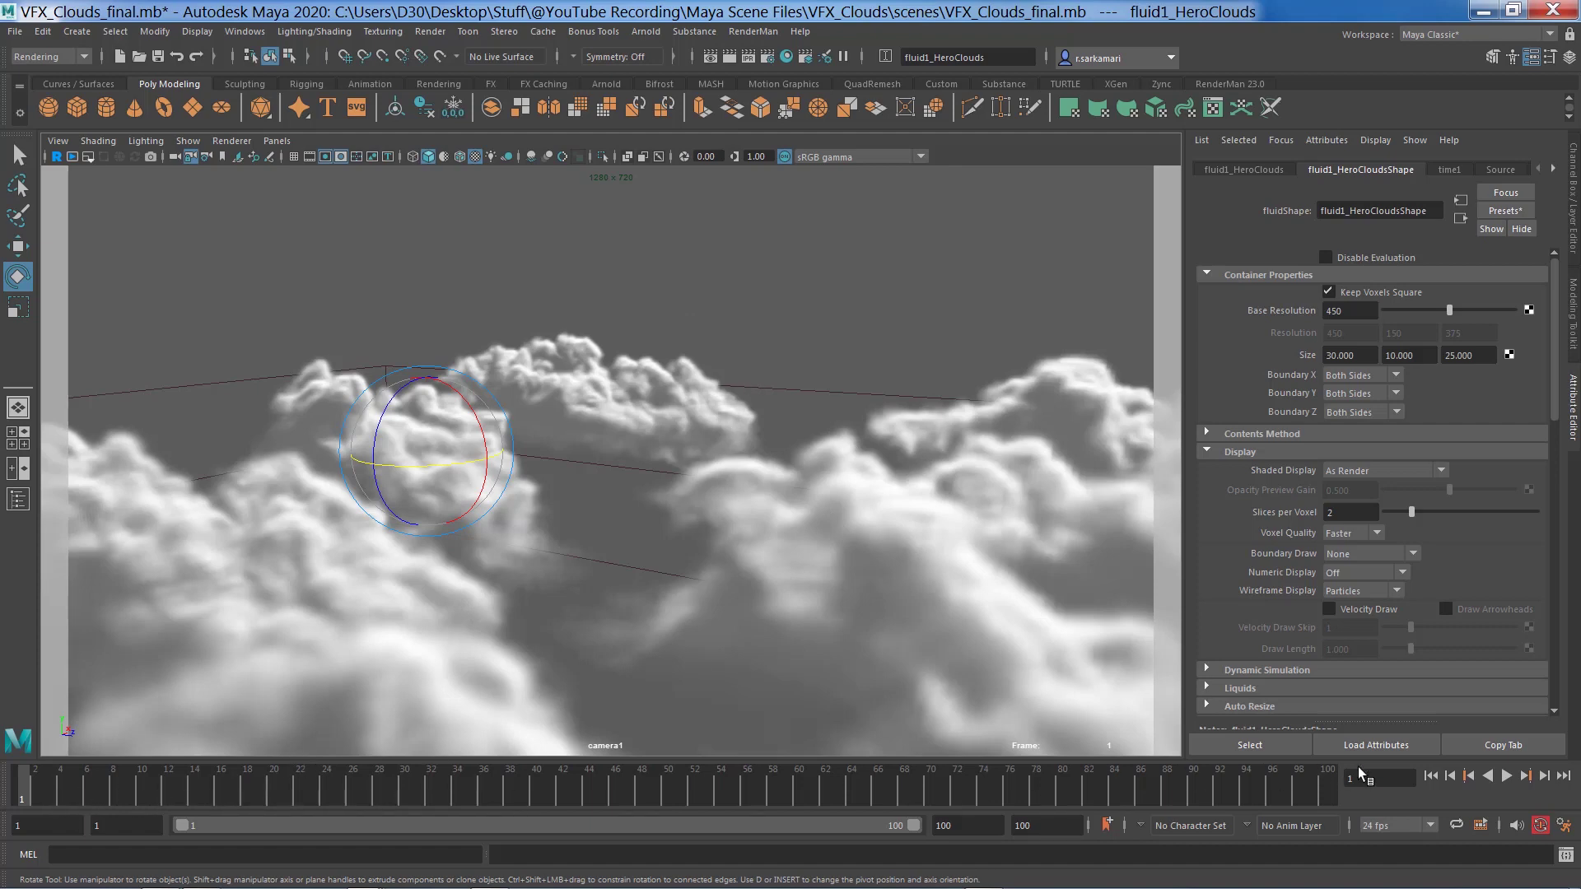
- Examine the fluidShape1Cache1 cache file's Source Start, Source End and Hold settings
click(1554, 169)
click(1553, 168)
click(1554, 169)
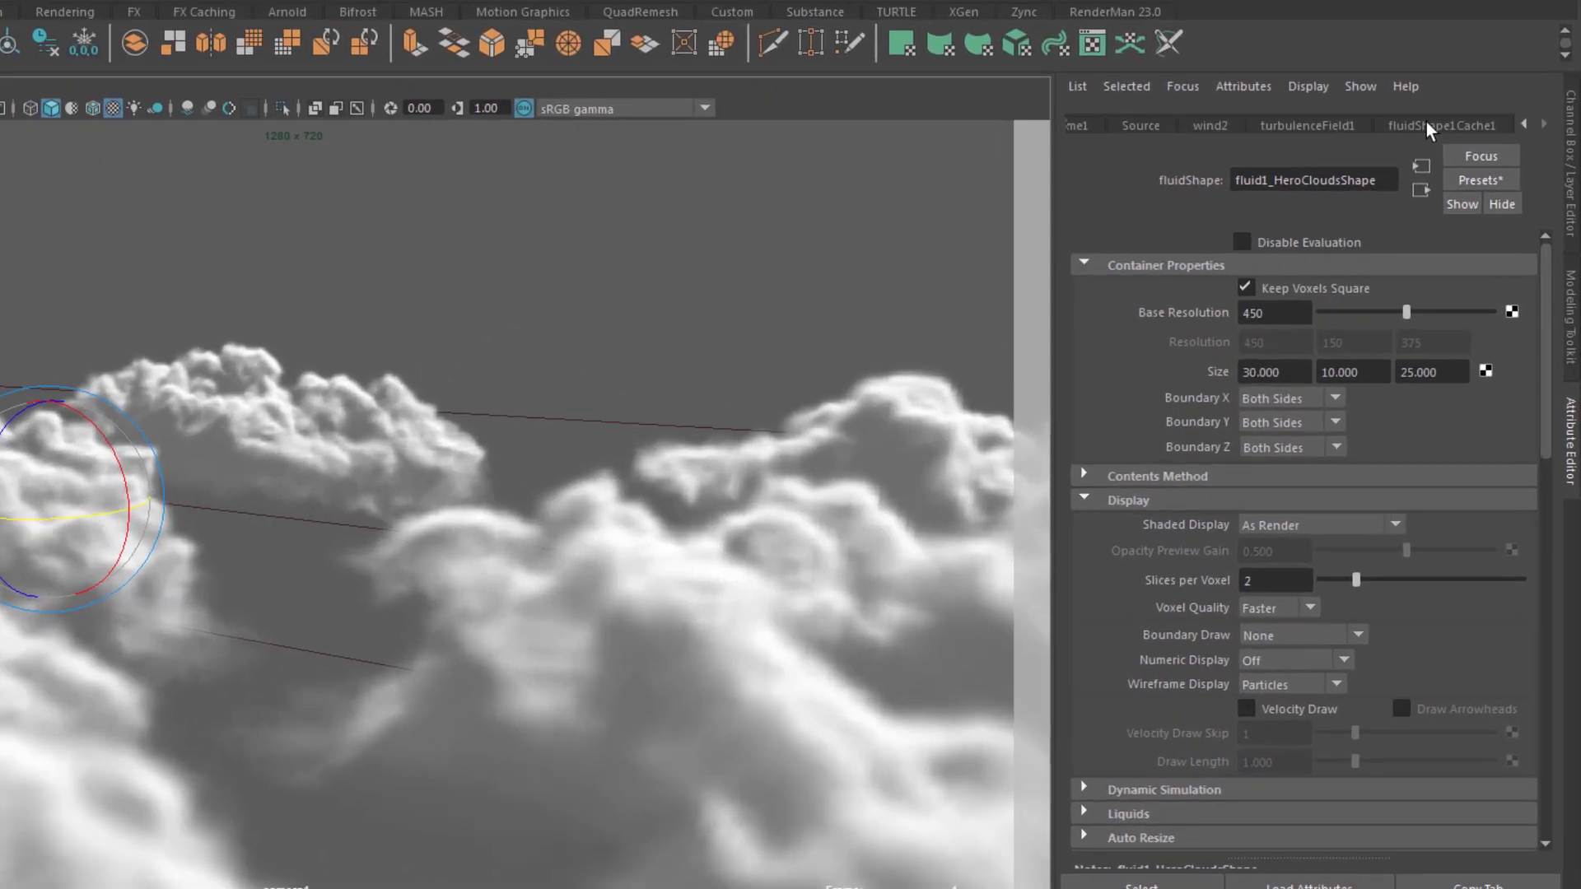
click(1466, 169)
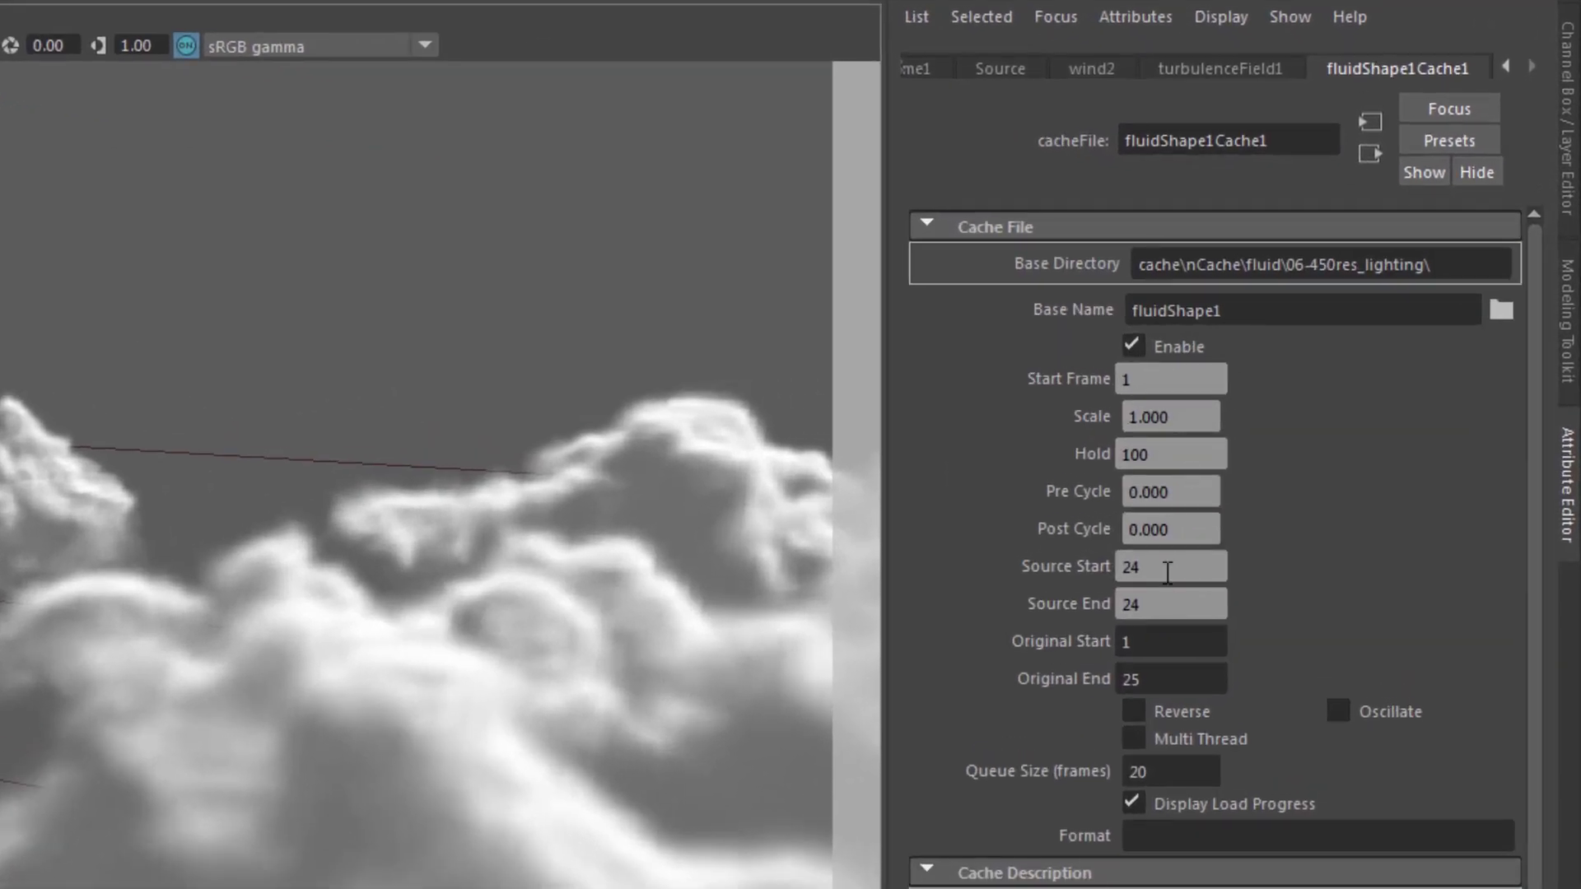
double_click(1135, 566)
double_click(1132, 609)
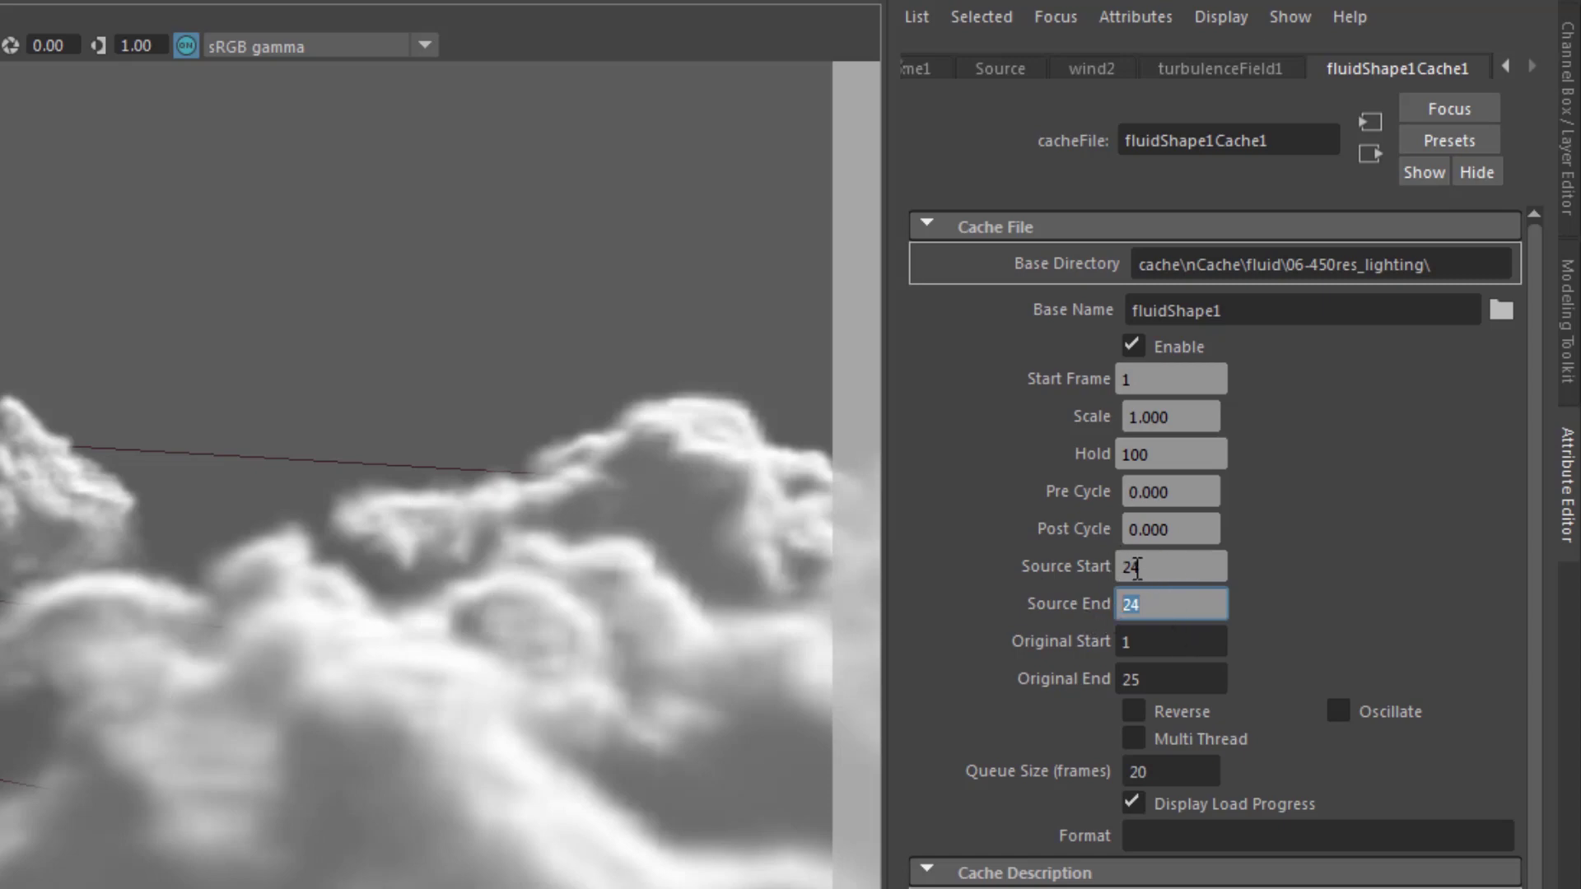
click(1119, 455)
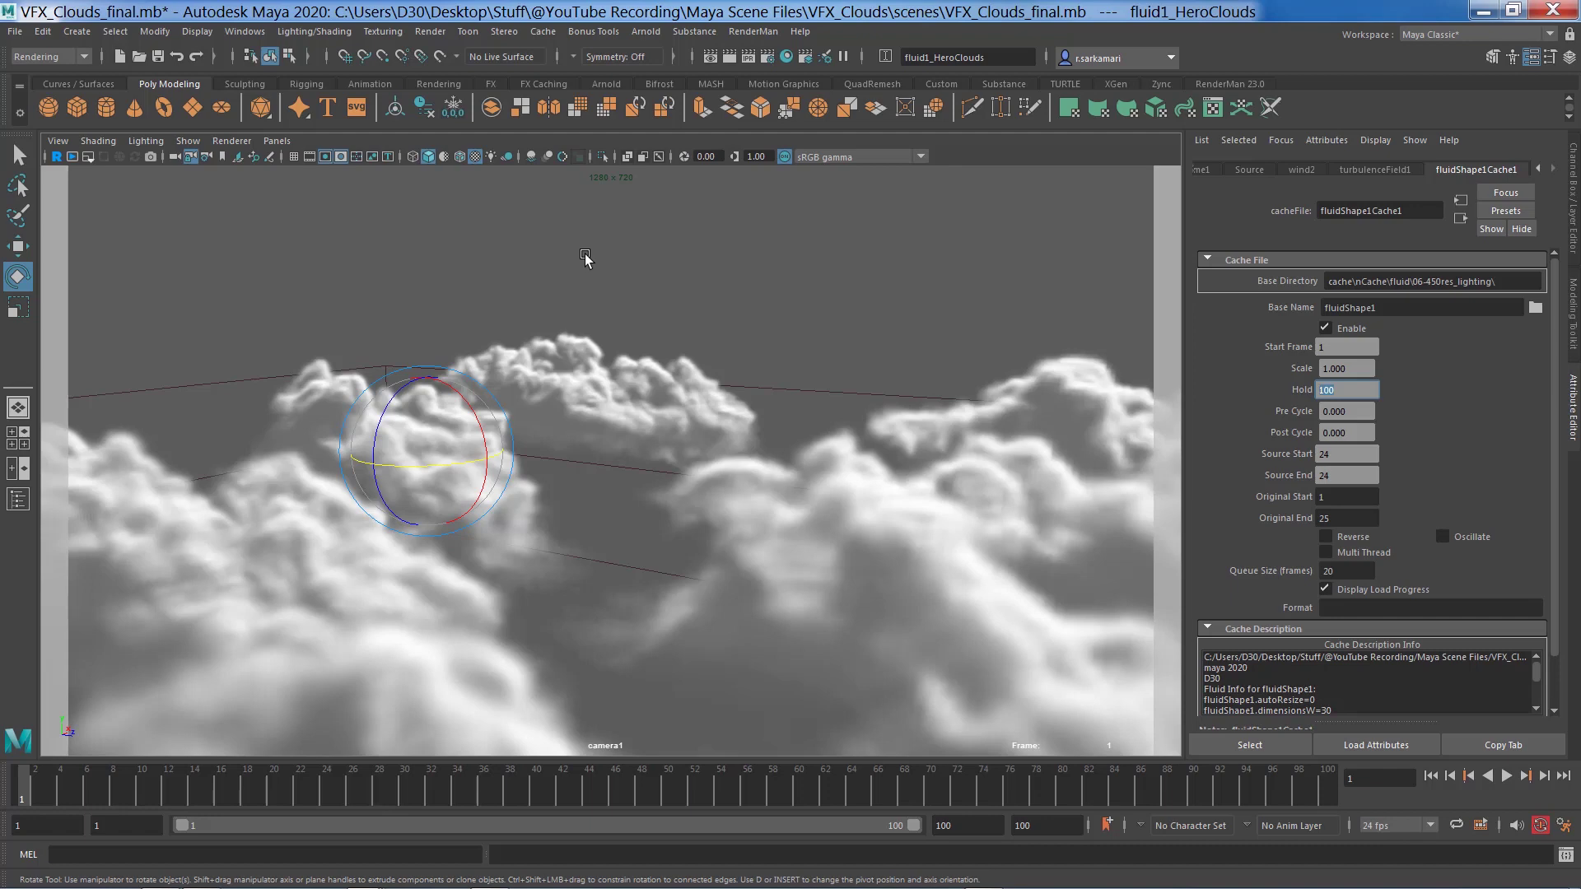
- Unhide the LIGHTS_gro light group
key(h)
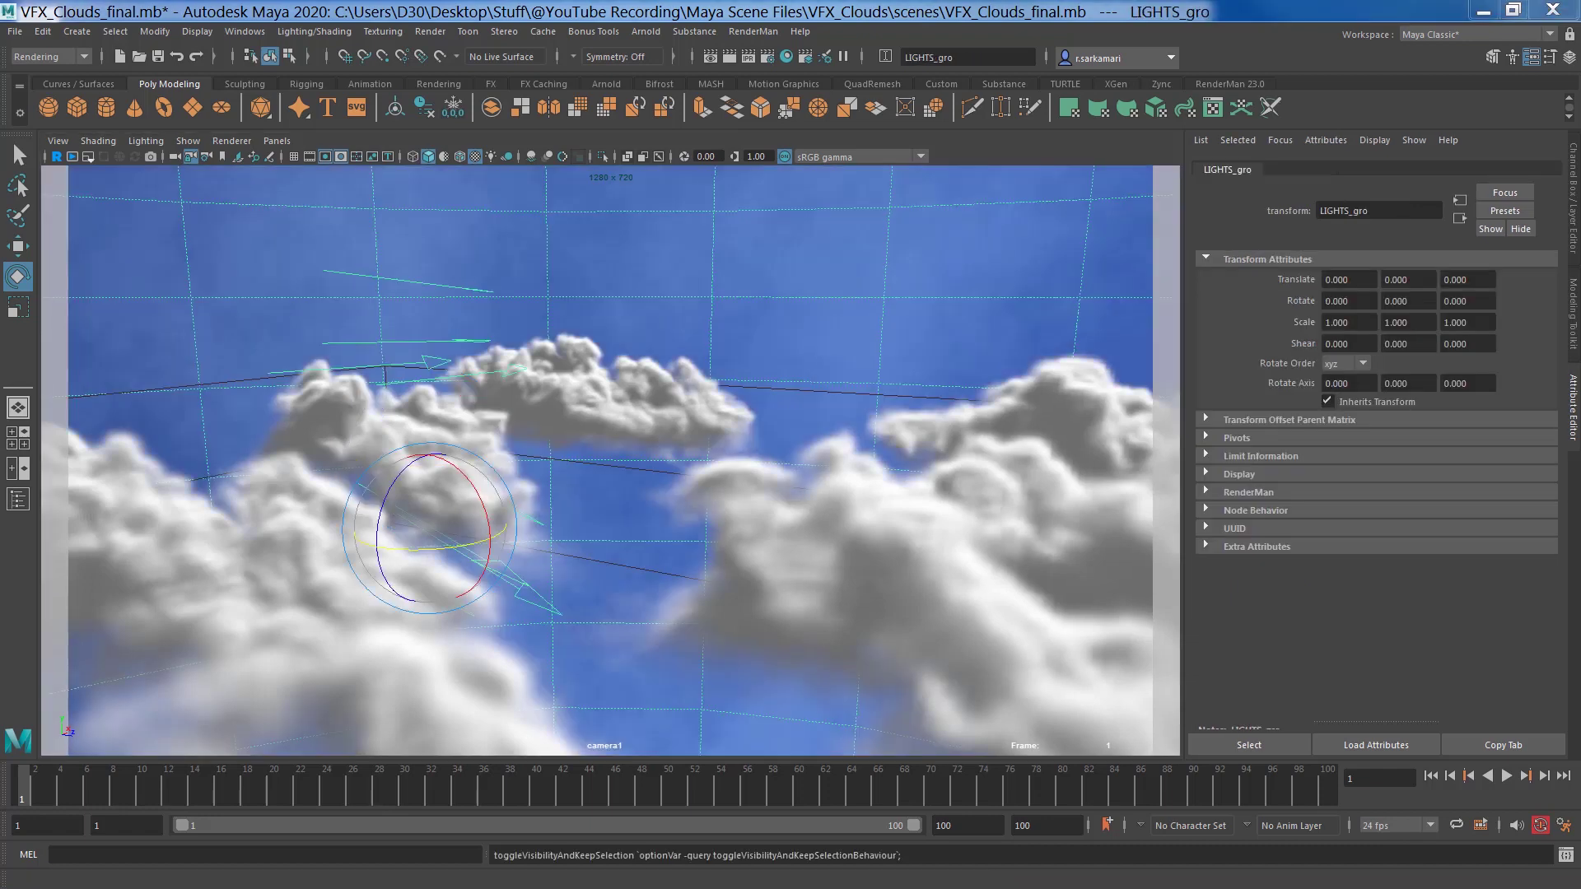
middle_click(549, 208)
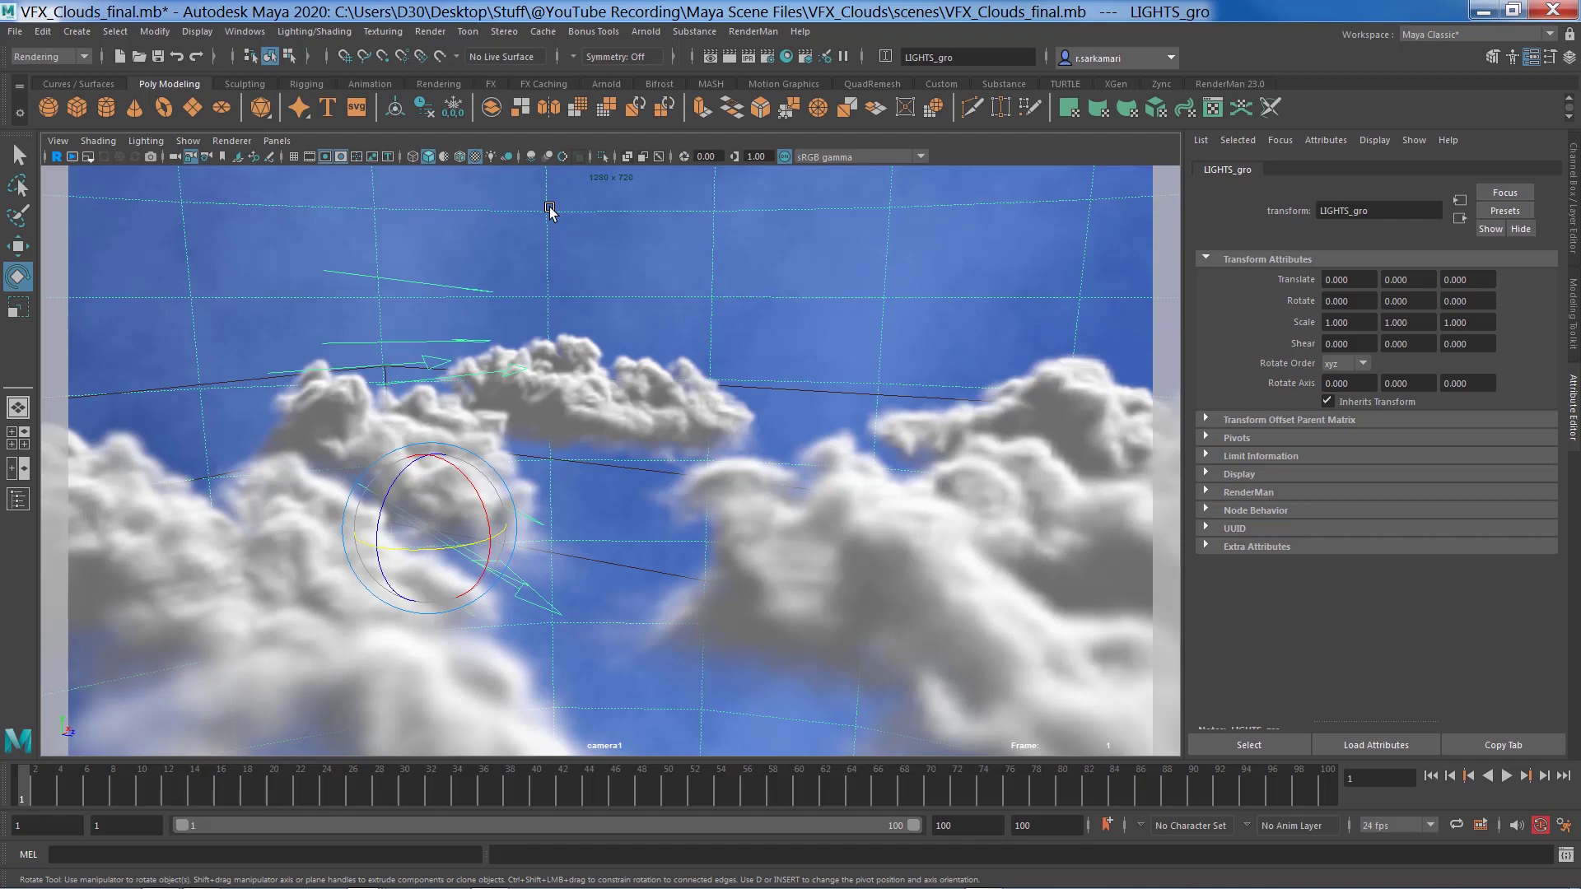
- Examine the Envight sky dome light's Intensity, Samples and Volume Samples, and the back_light directional light's attributes
key(Down)
click(1286, 169)
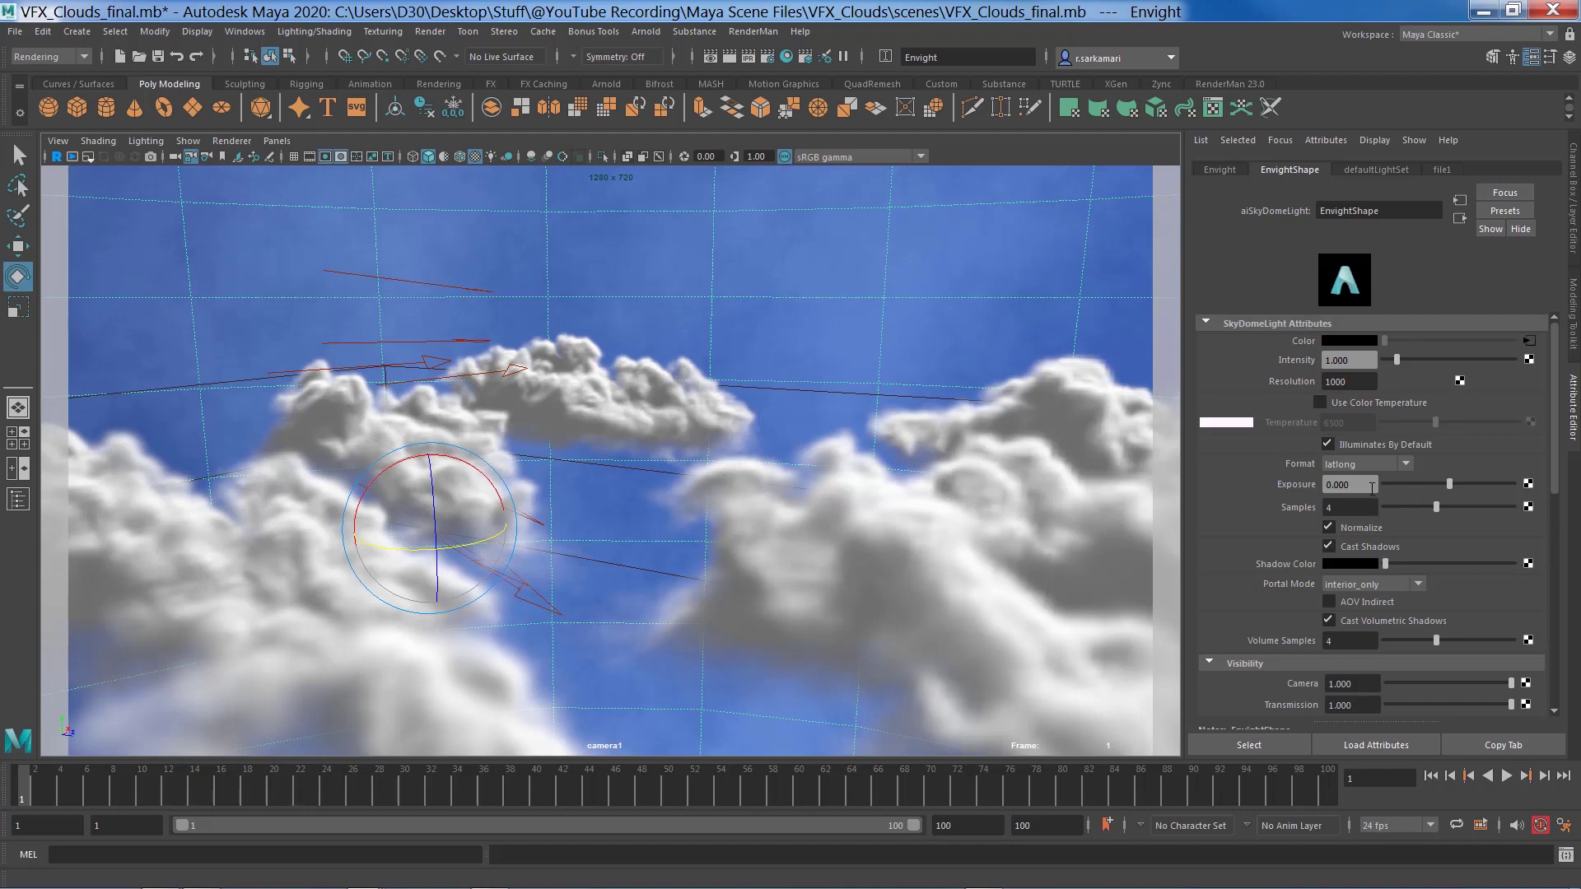
click(1343, 512)
click(1348, 360)
click(1332, 641)
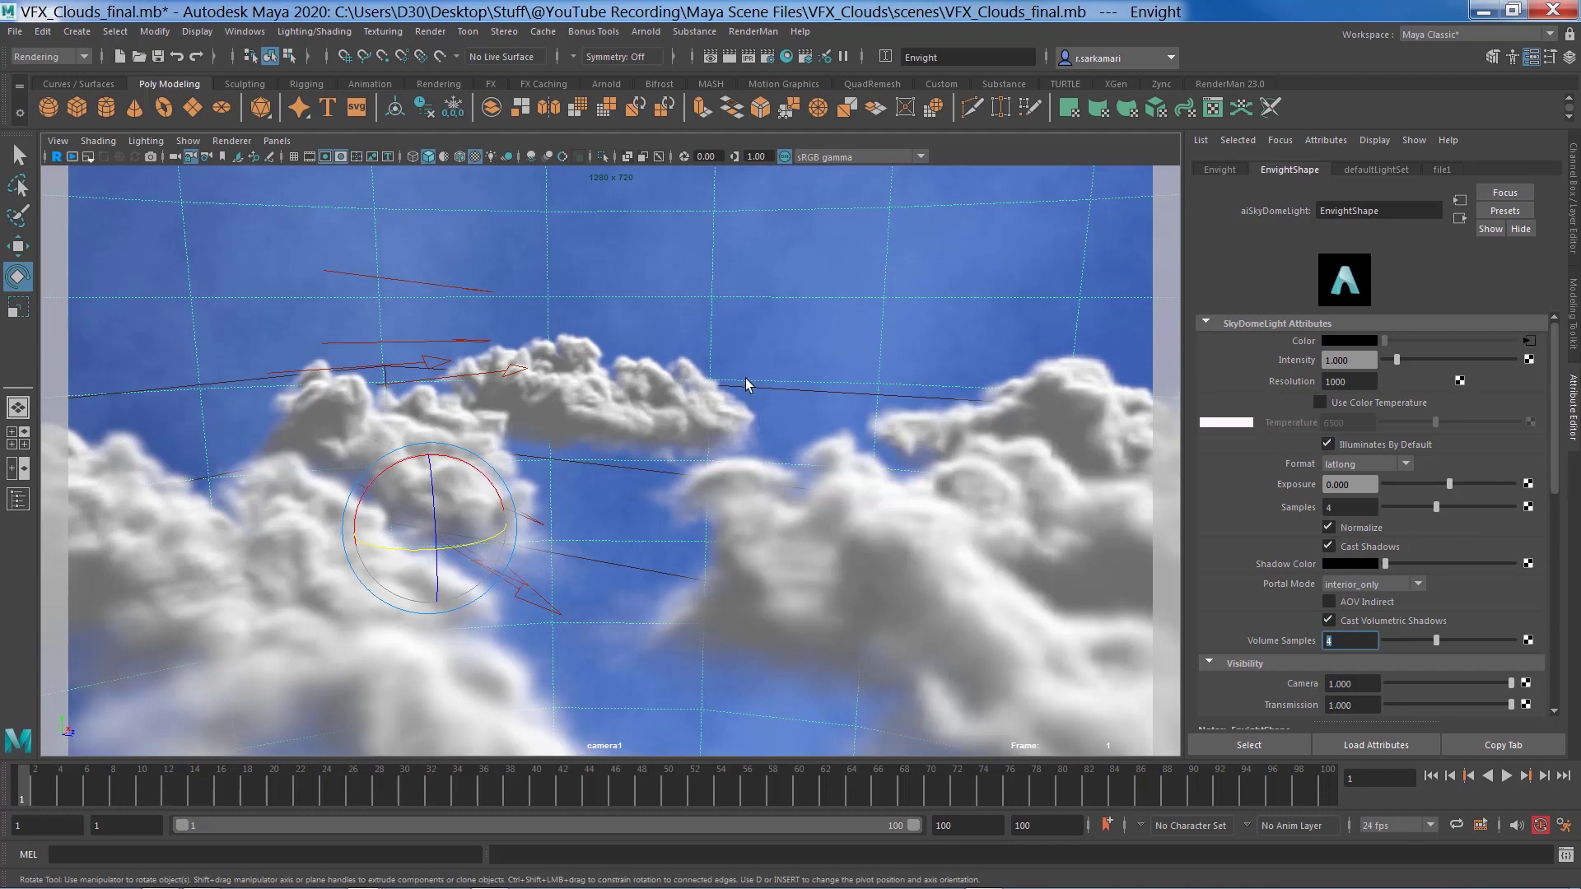
click(527, 607)
click(527, 607)
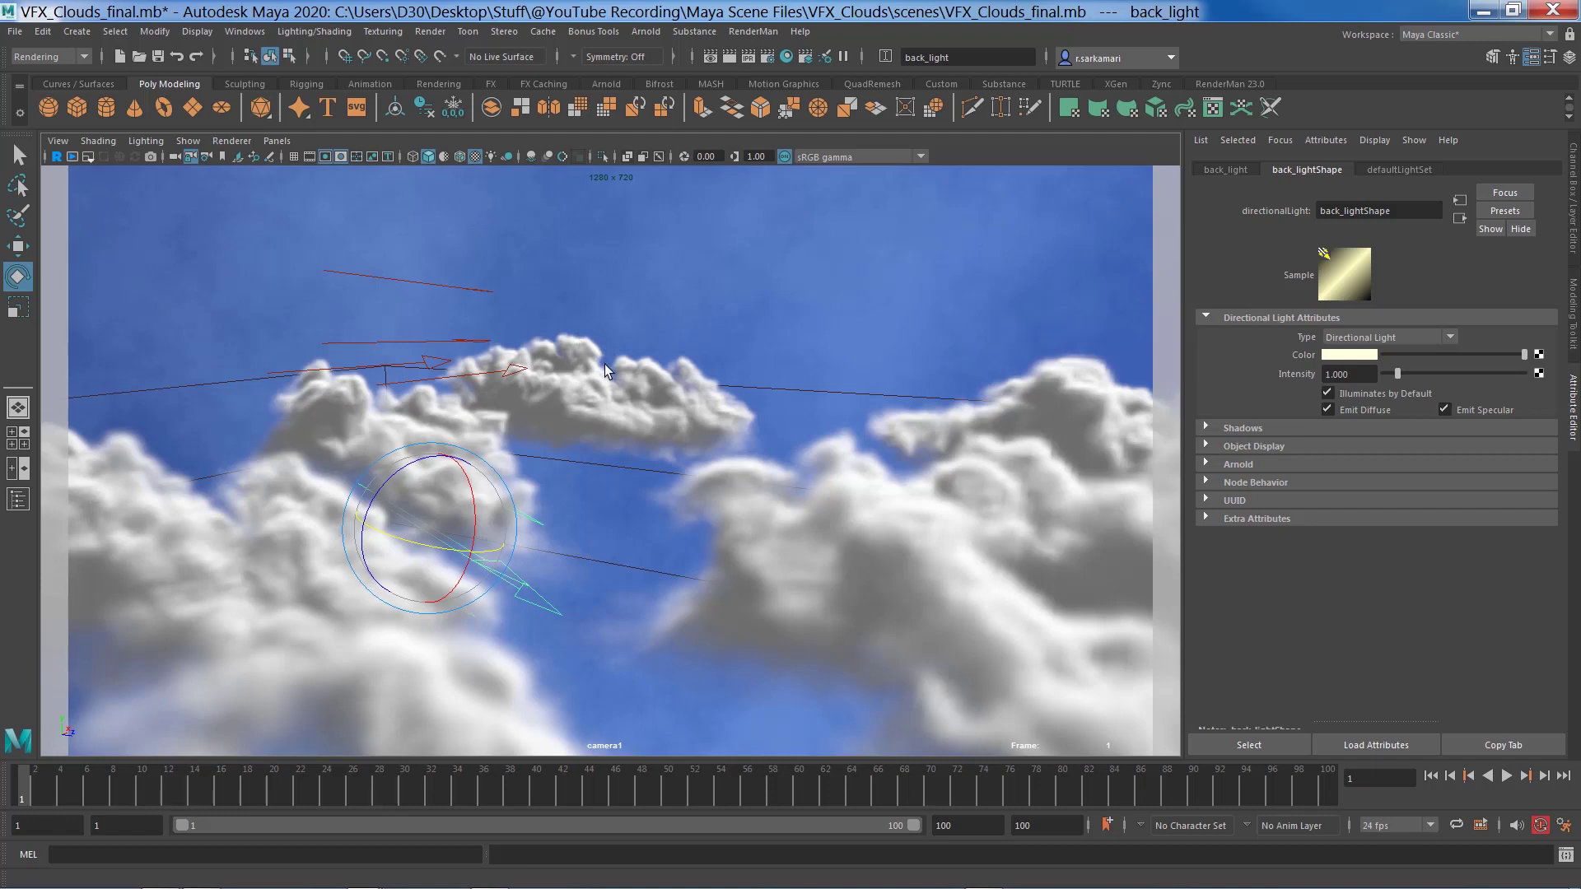
- Examine the Arnold exposure, samples and volume samples of the back_light and sideLight directional lights
click(1228, 467)
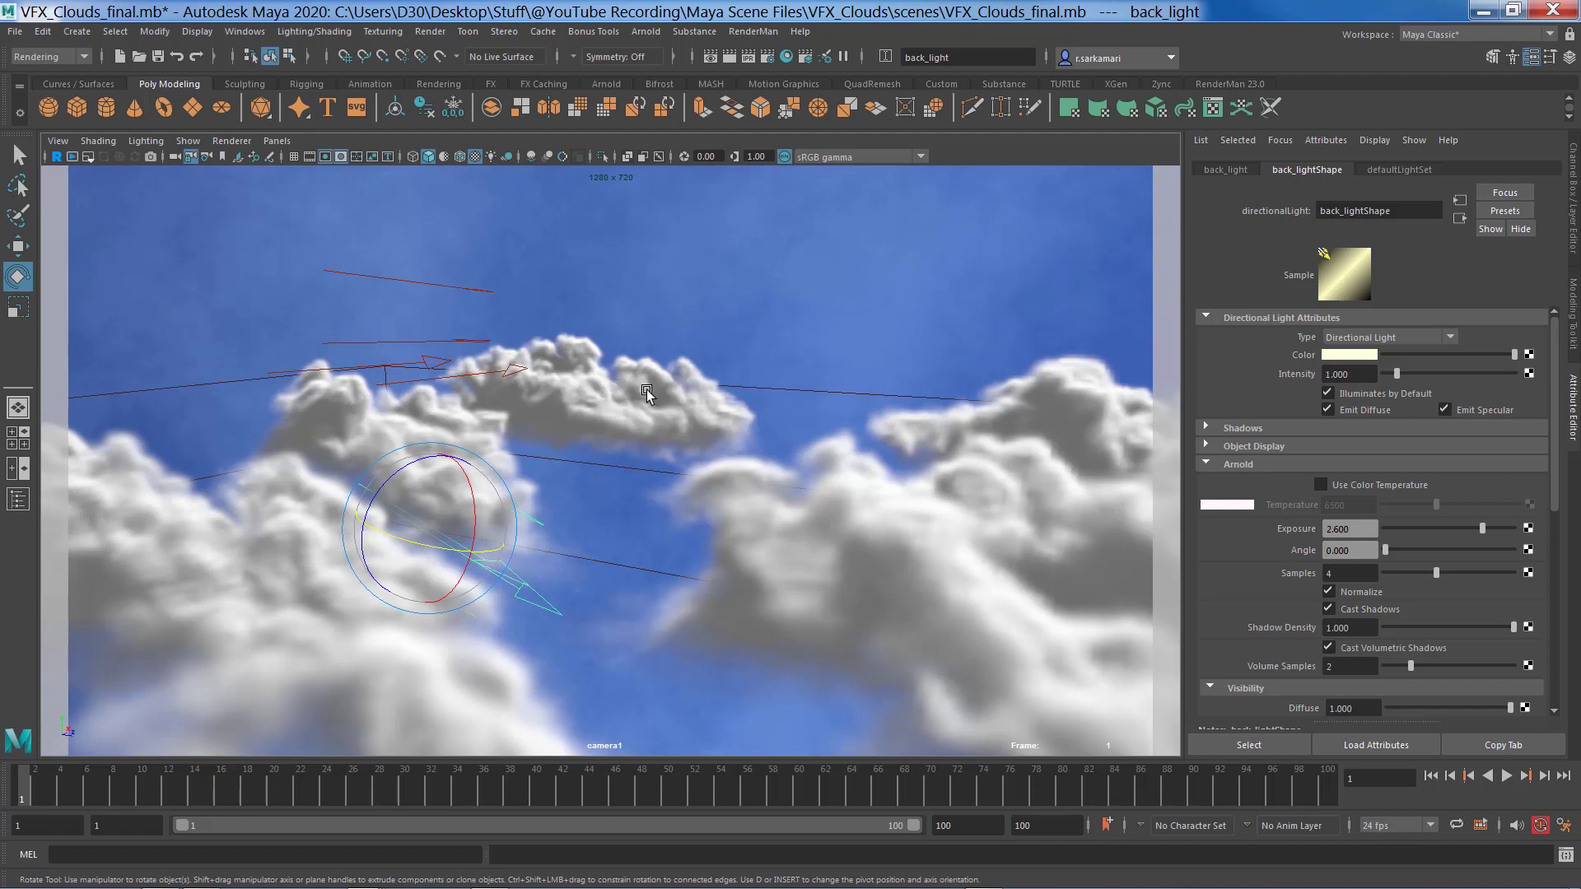
click(435, 342)
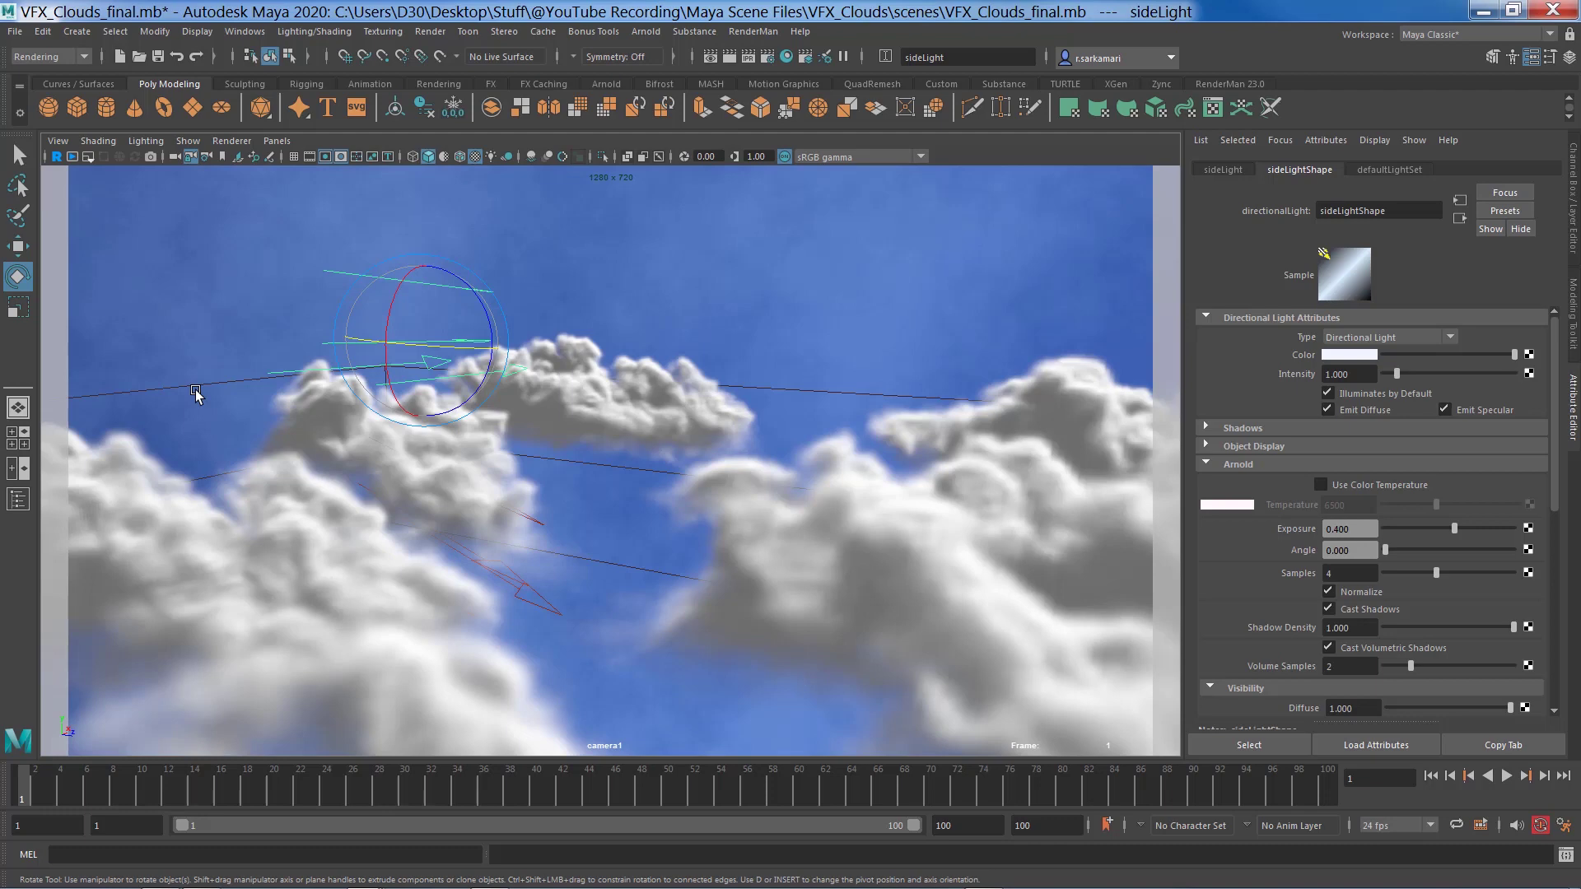
- Show the Outliner beside the viewport and switch the view from camera1 to the persp camera
click(17, 500)
click(496, 140)
mouse_move(622, 160)
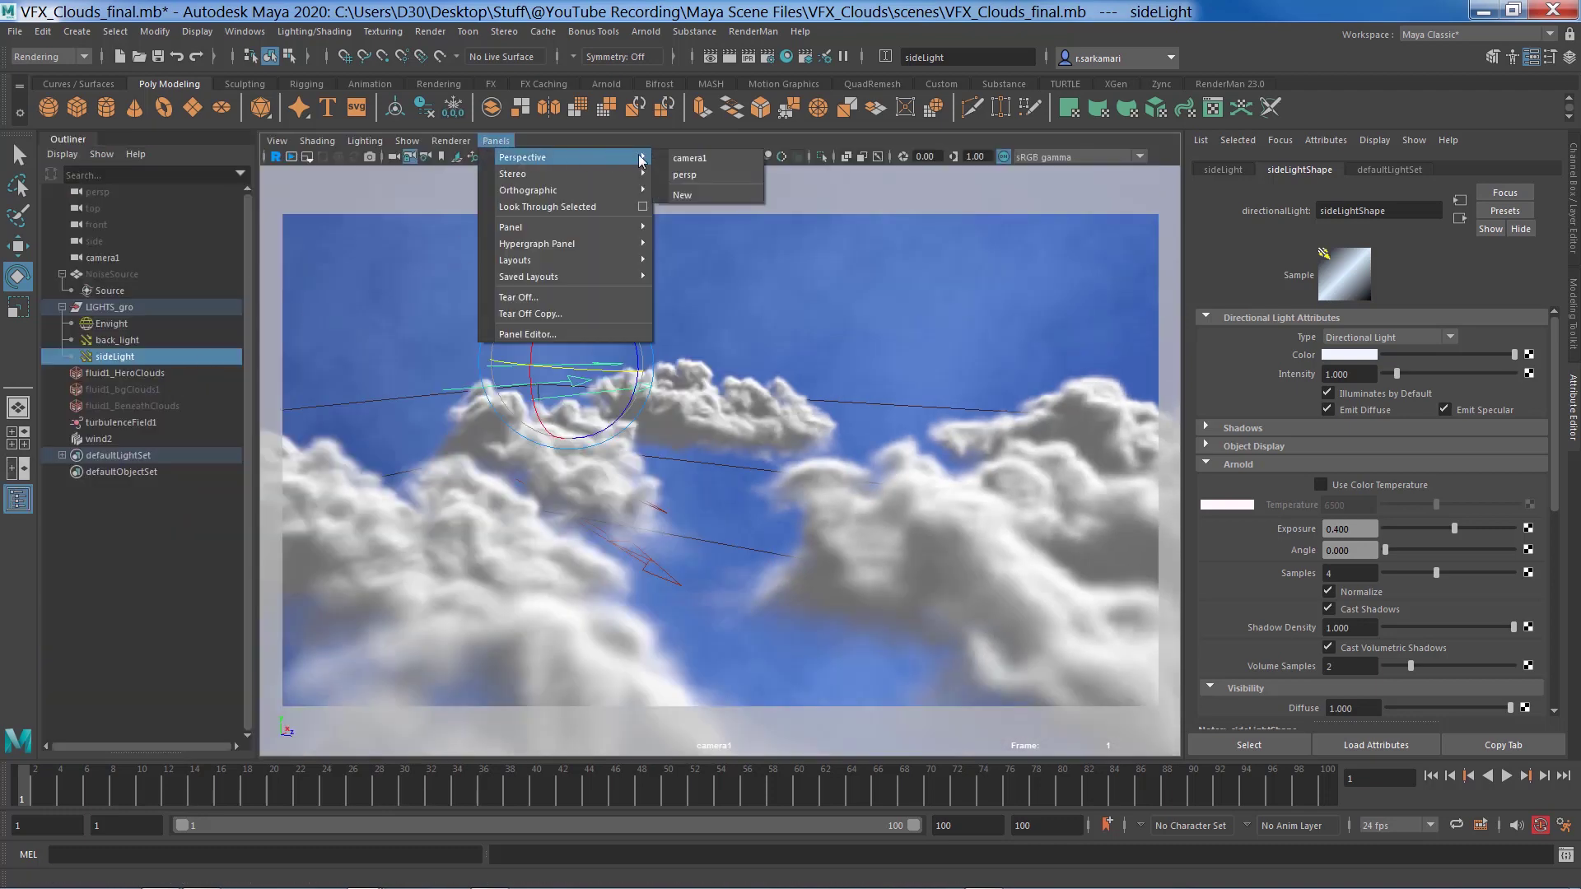
click(697, 176)
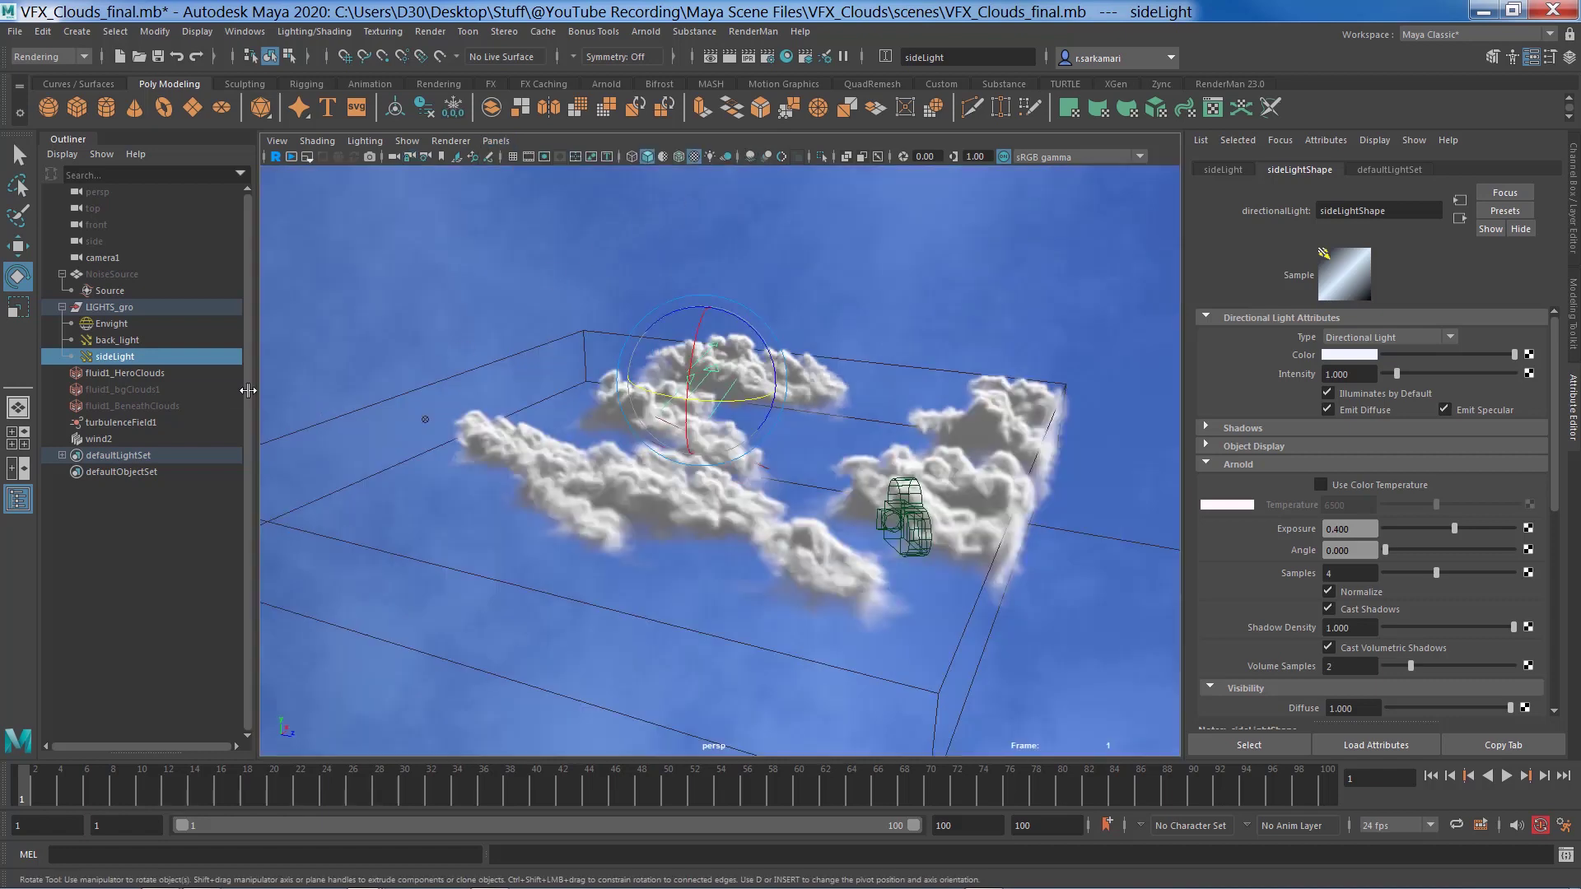
- Unhide the fluid1_bgClouds1 background cloud container
click(150, 389)
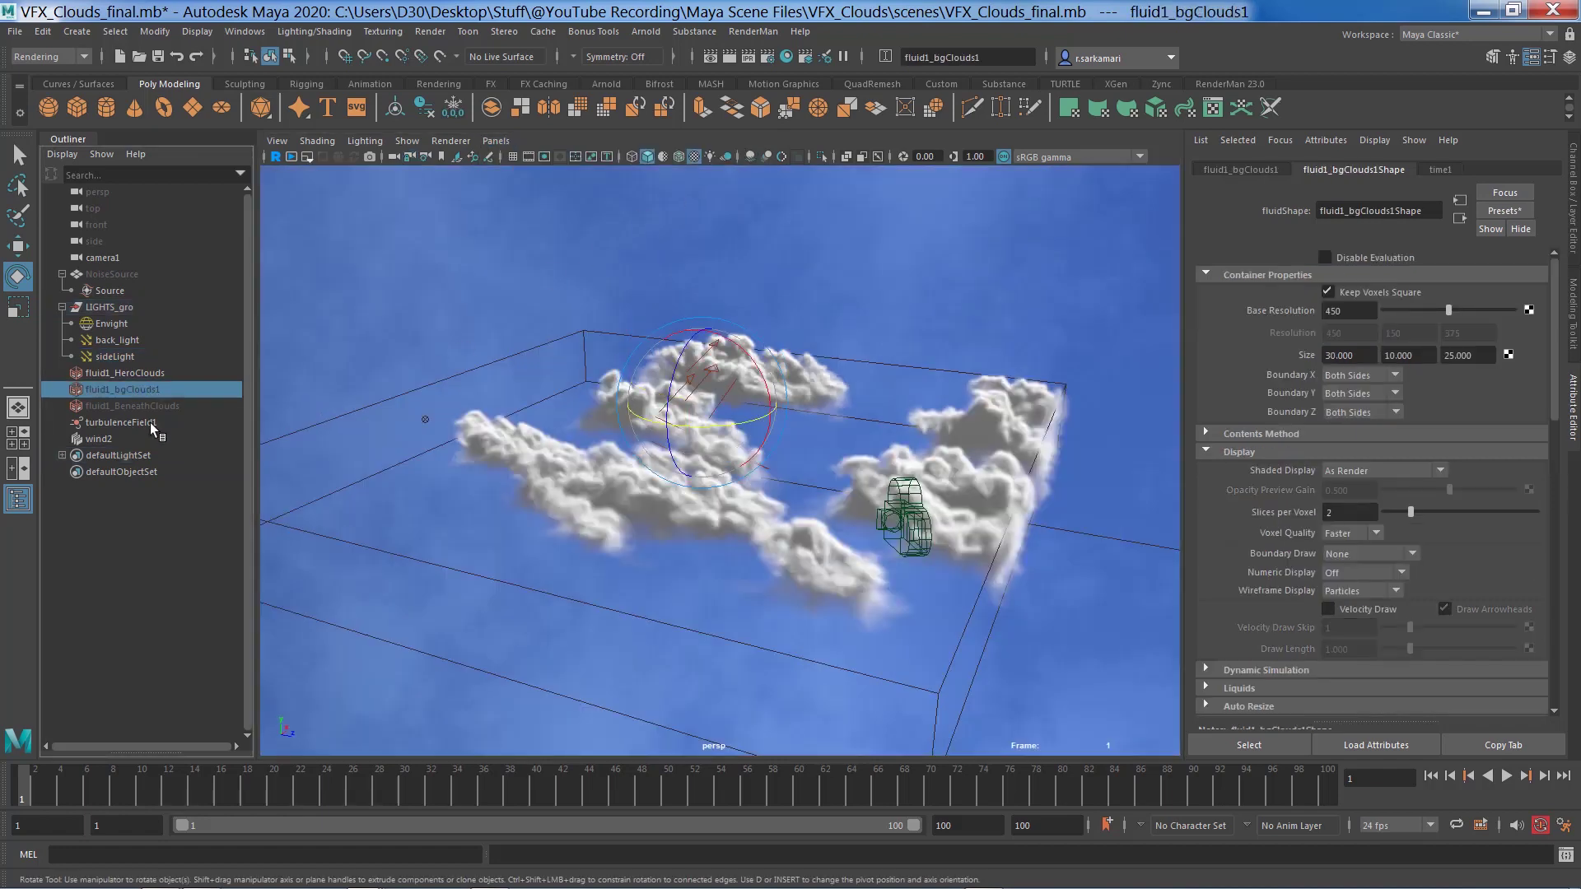
key(h)
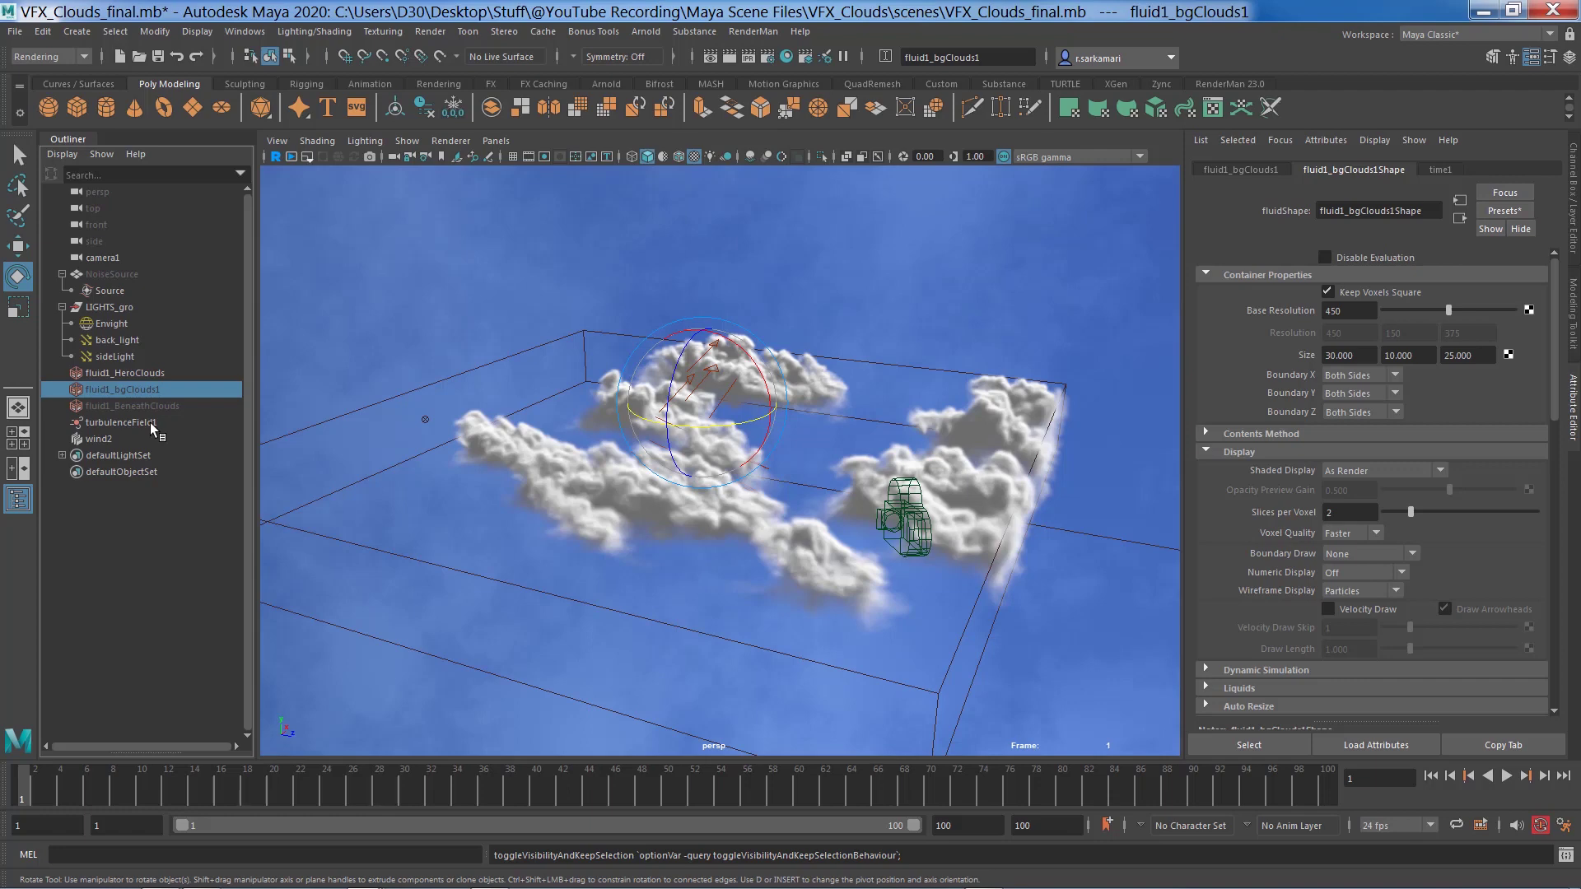
key(h)
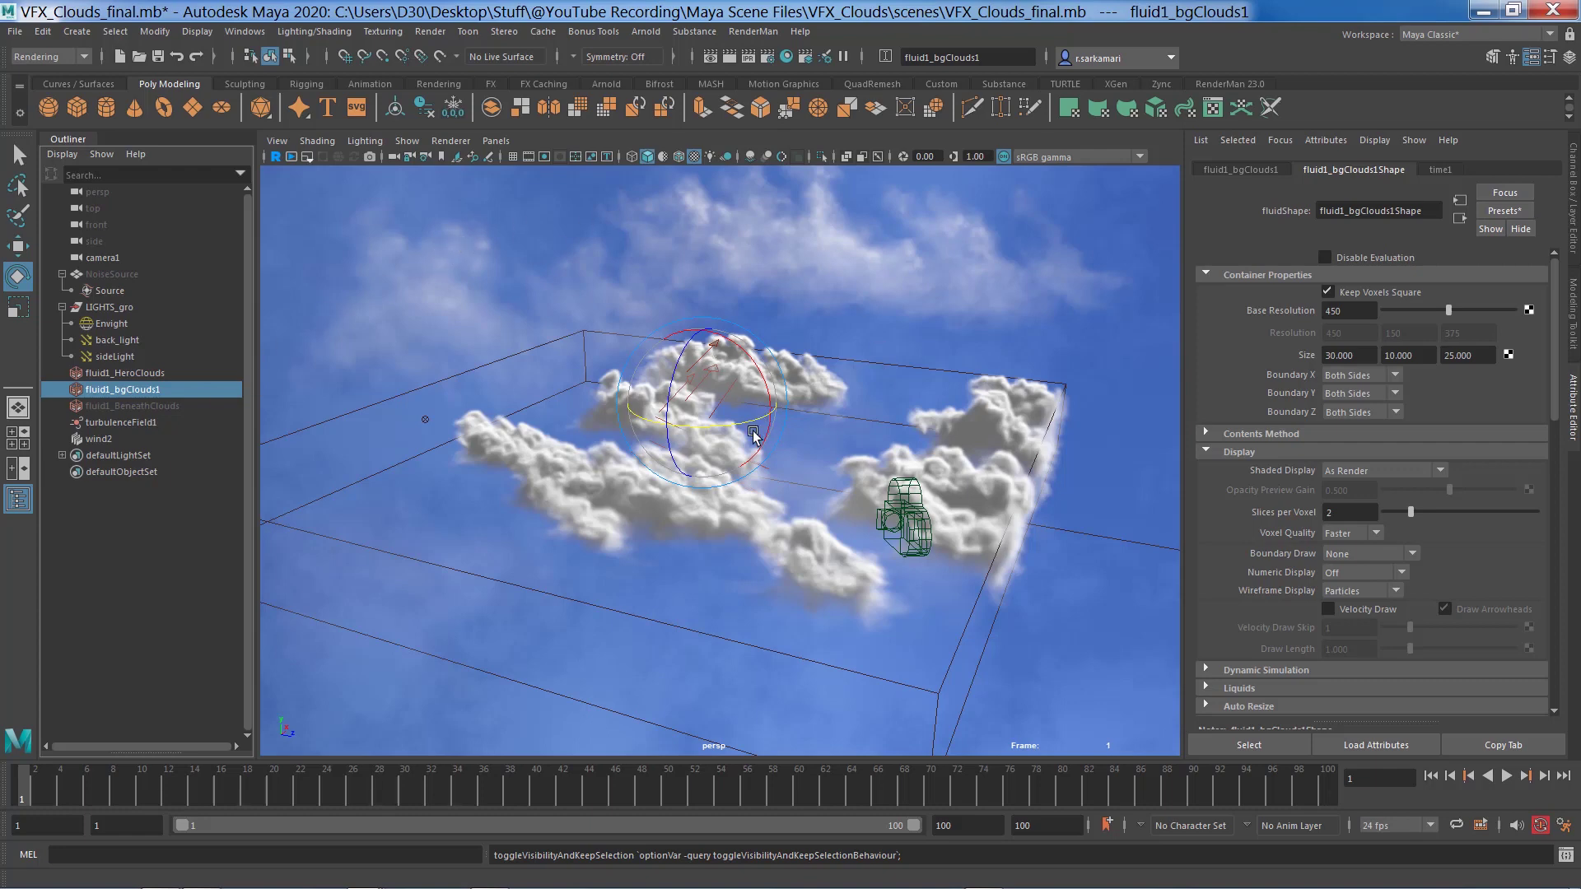
- Examine the fluid1_bgClouds1 container's translate and scale values and its Shading transparency colour
key(ctrl+a)
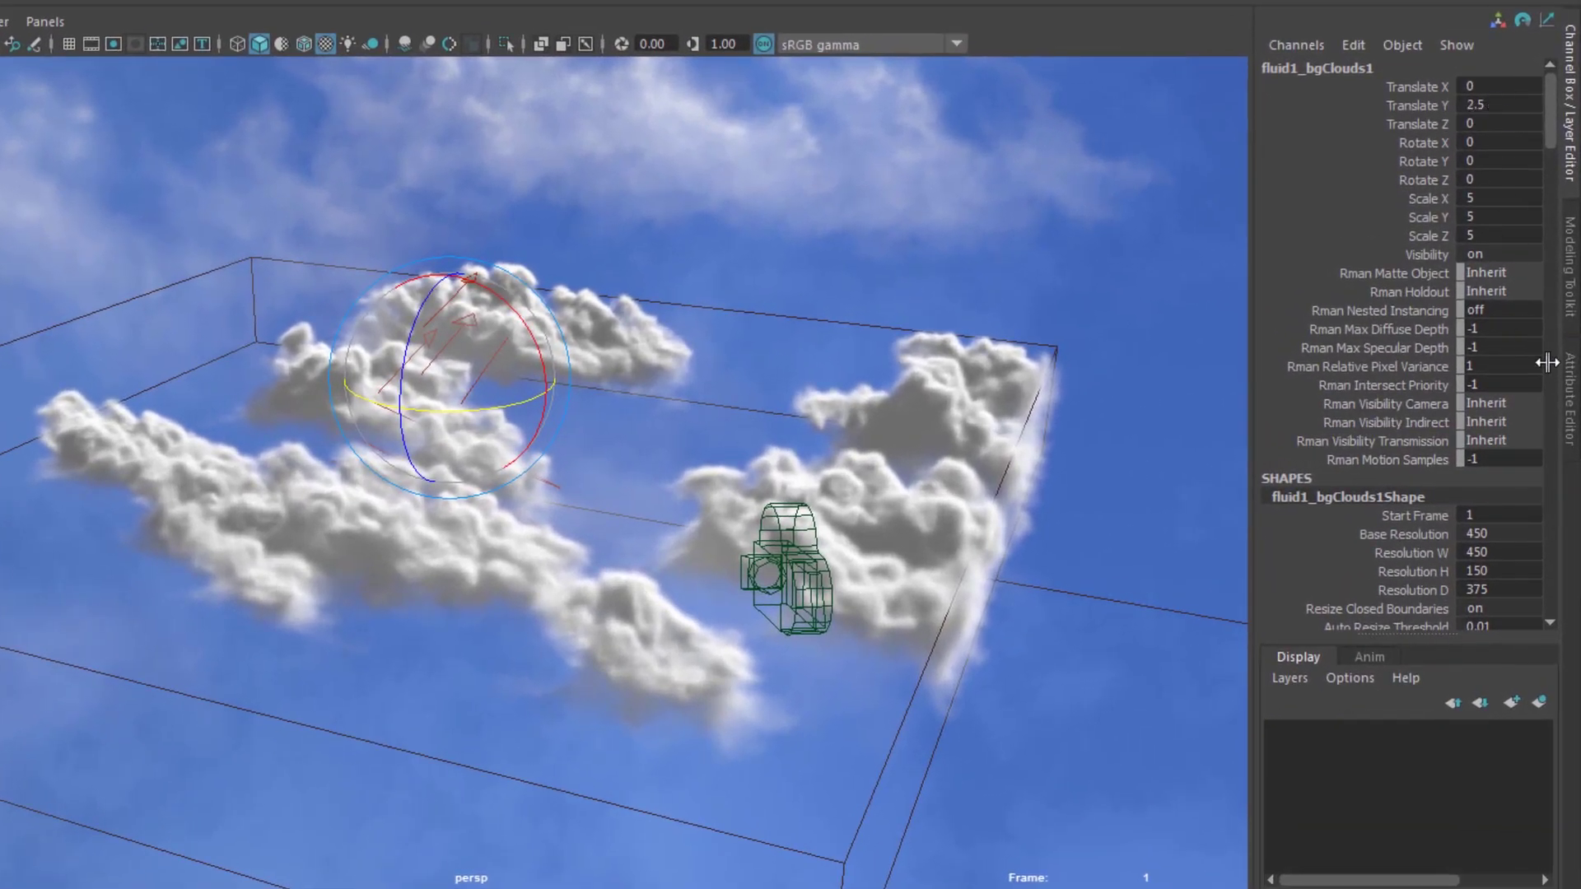
click(1571, 396)
drag(1541, 375, 1541, 774)
click(1100, 566)
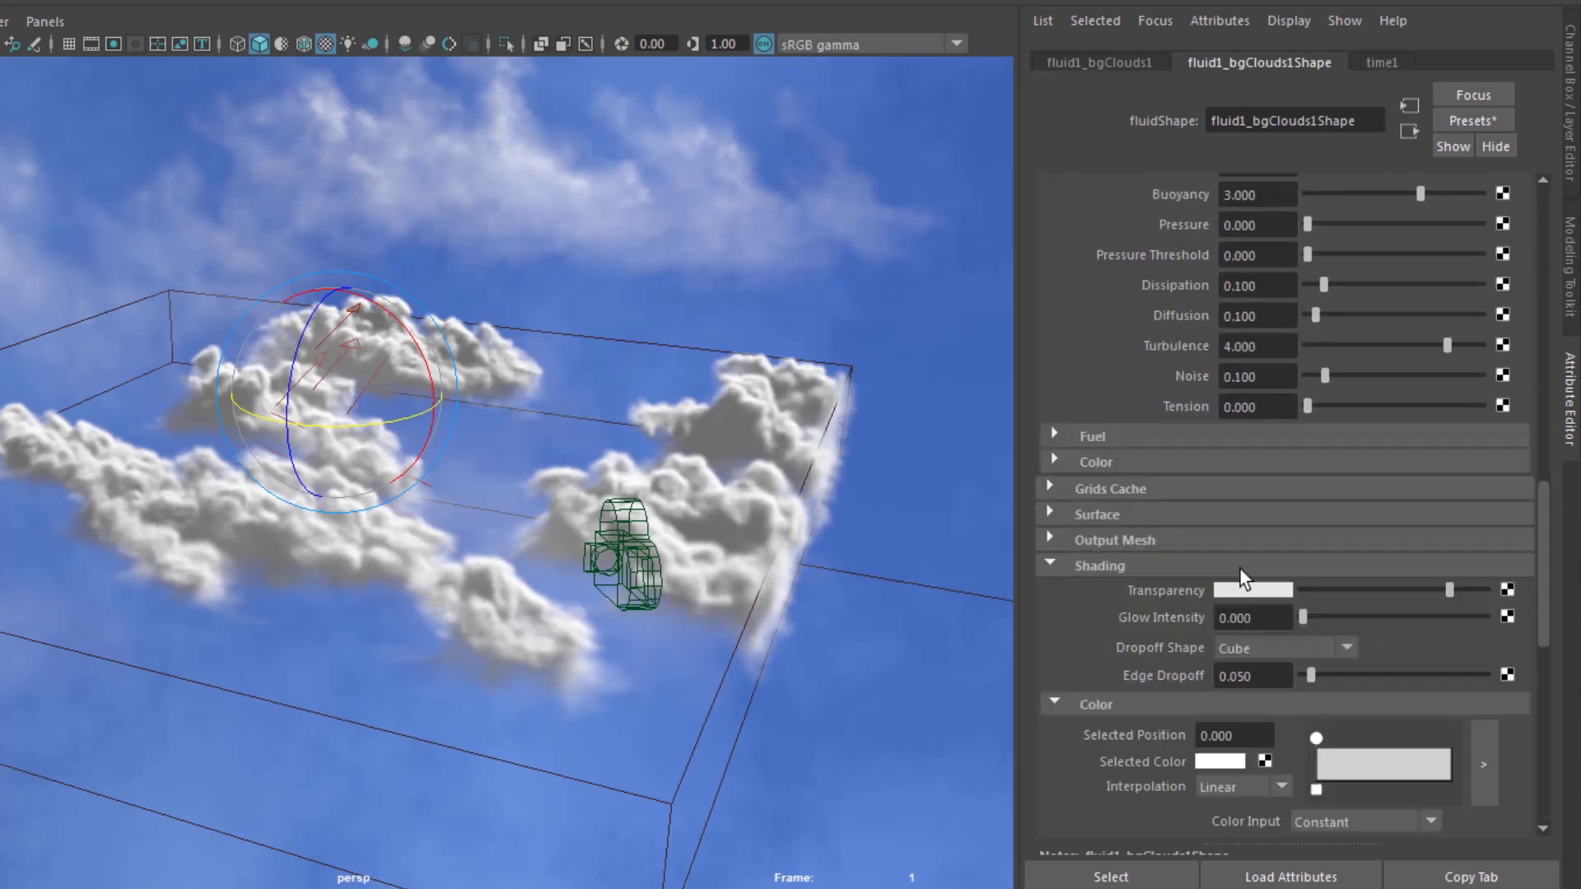
drag(1547, 539, 1550, 611)
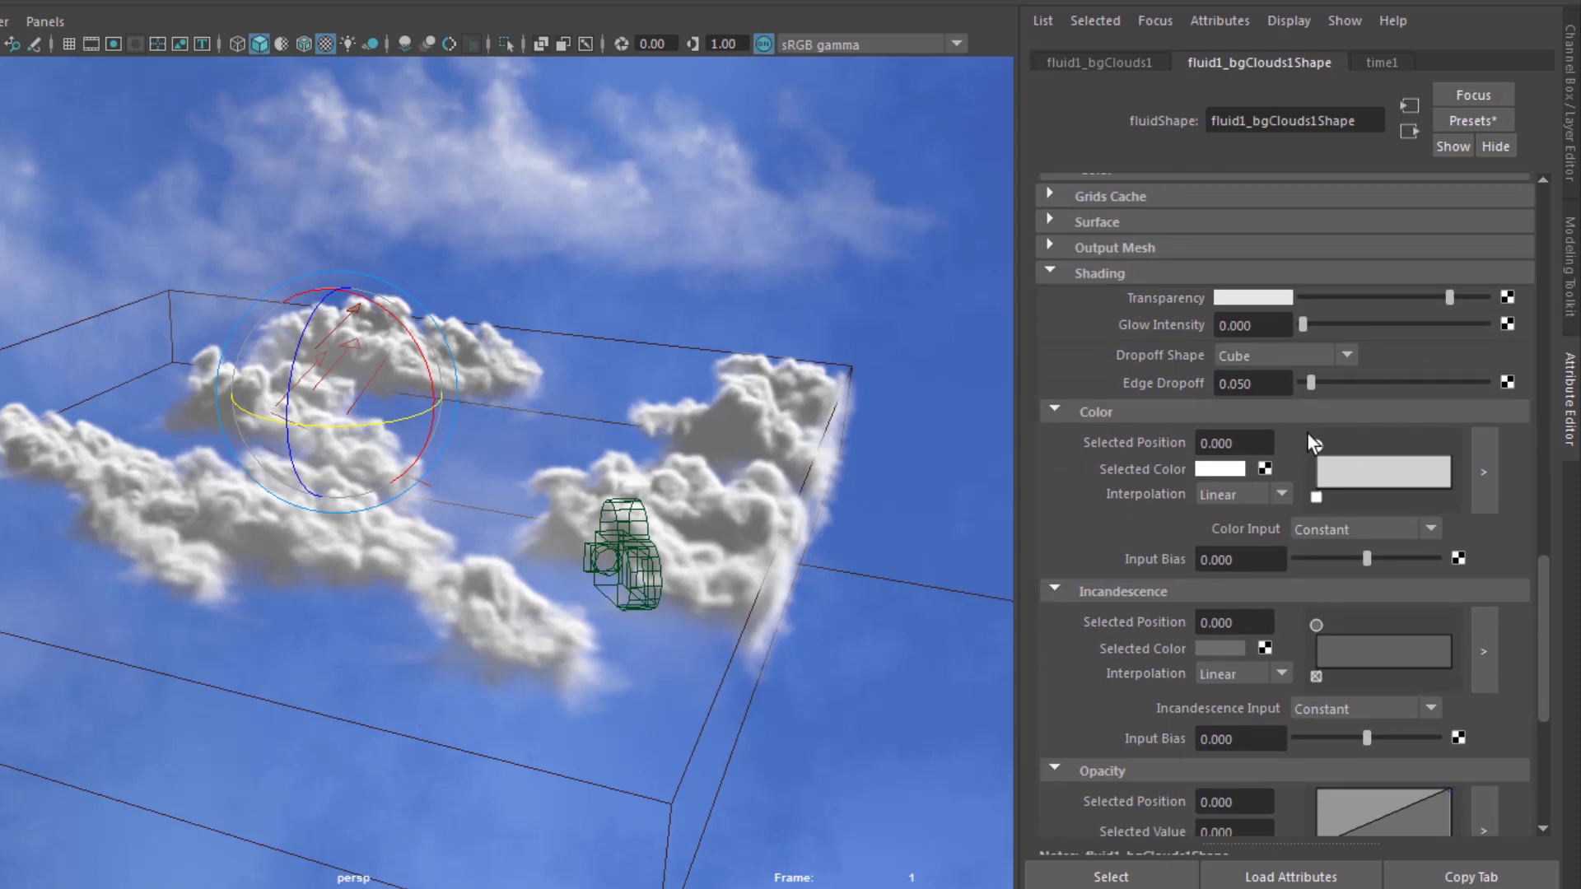
click(1253, 293)
click(1222, 297)
click(1030, 425)
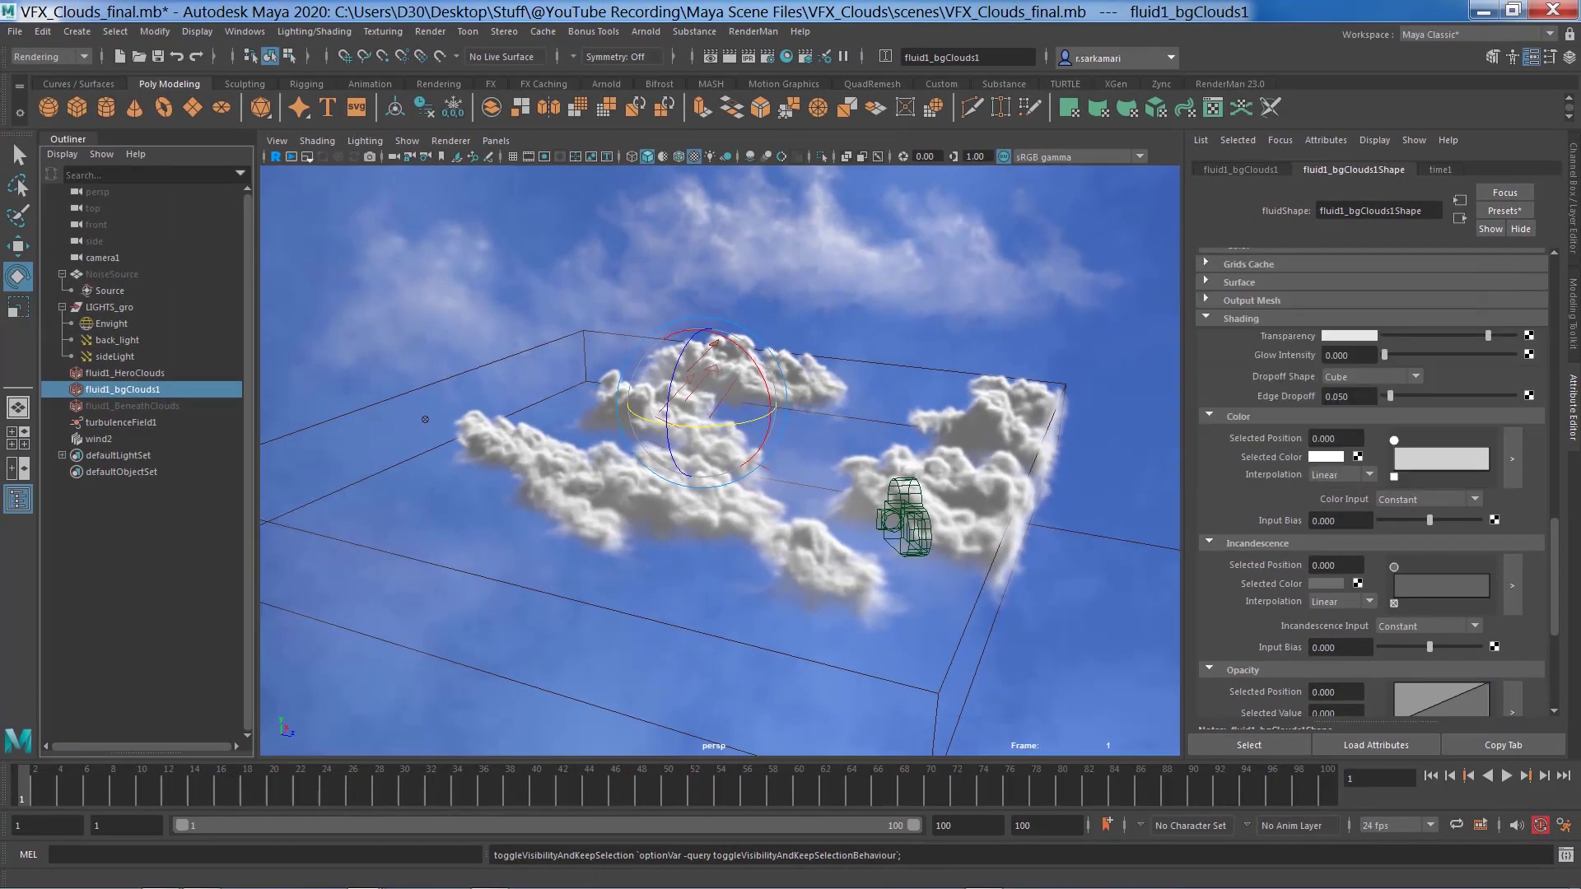
- Unhide the fluid1_BeneathClouds container
click(116, 406)
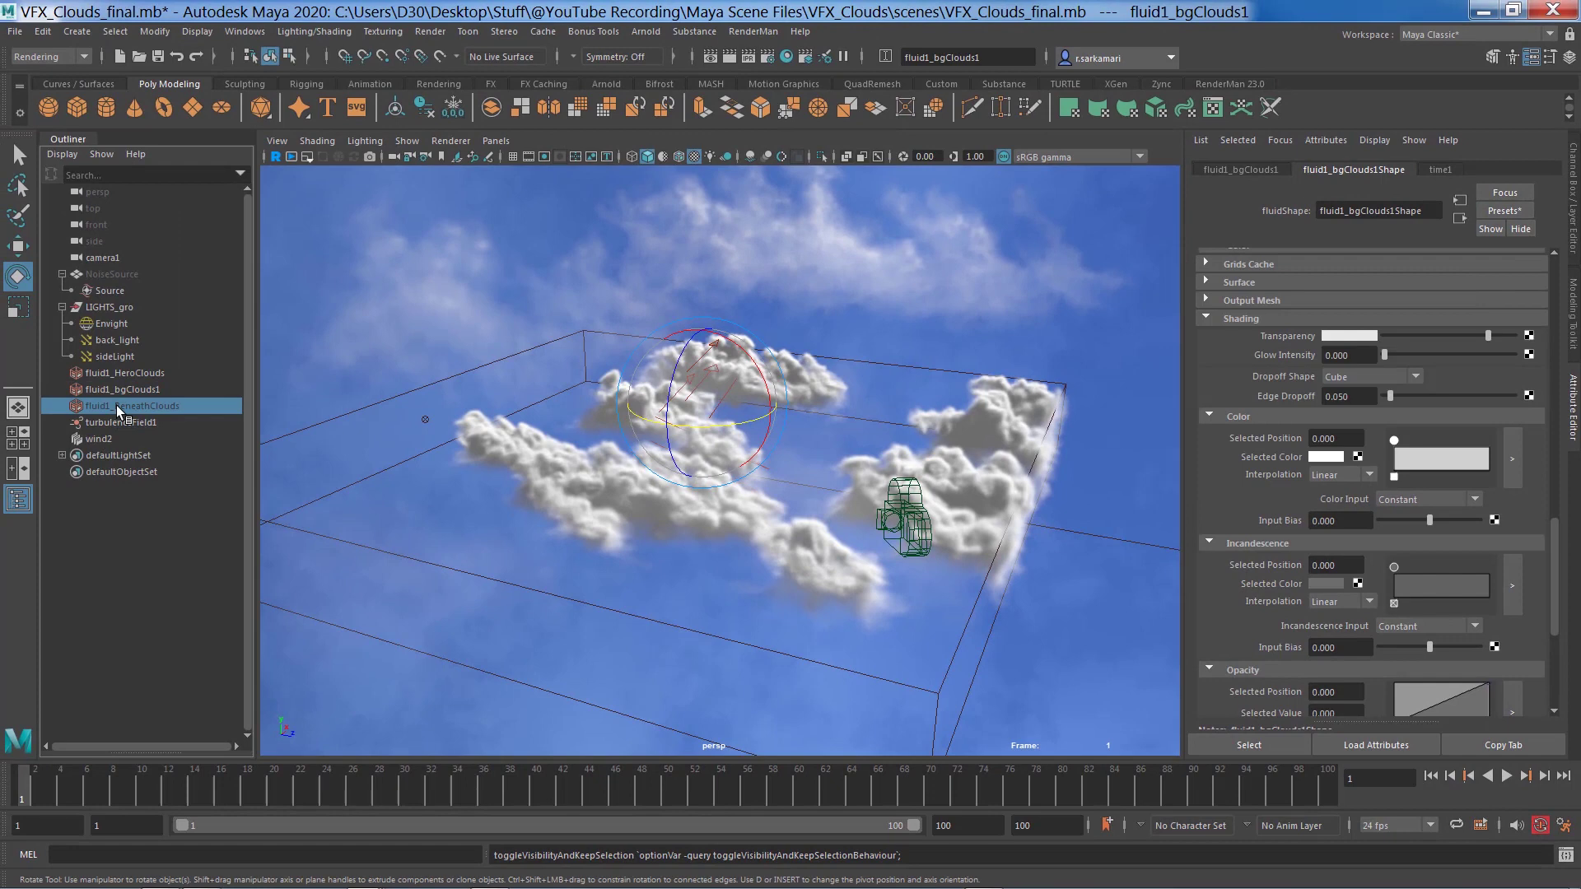
key(h)
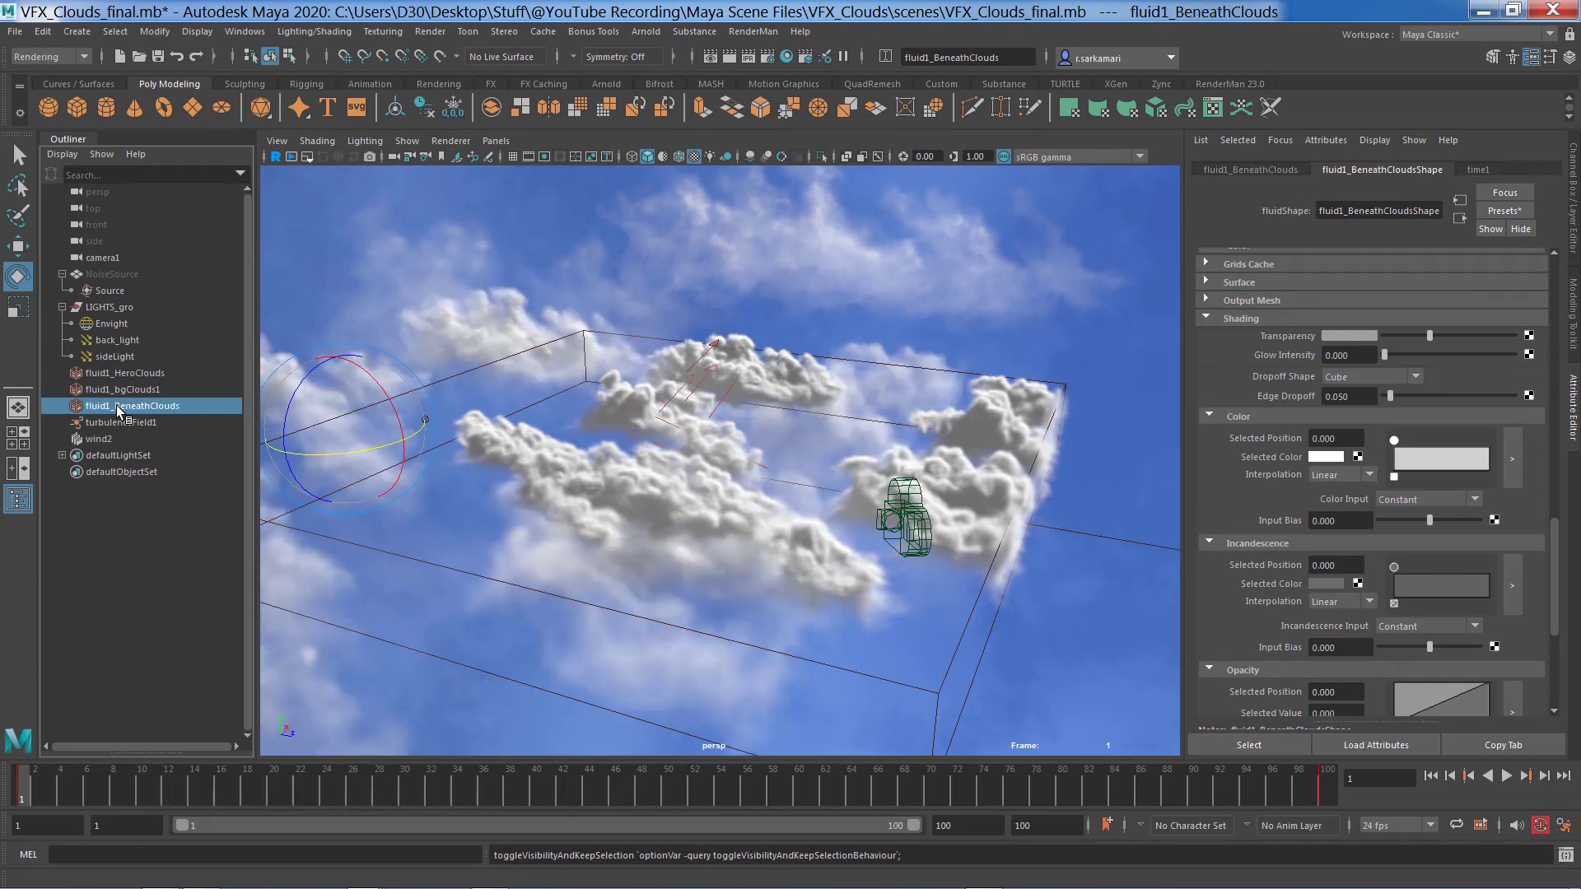
- Examine the fluid1_BeneathClouds container's transform values, Shading transparency colour and Container Properties
click(1574, 237)
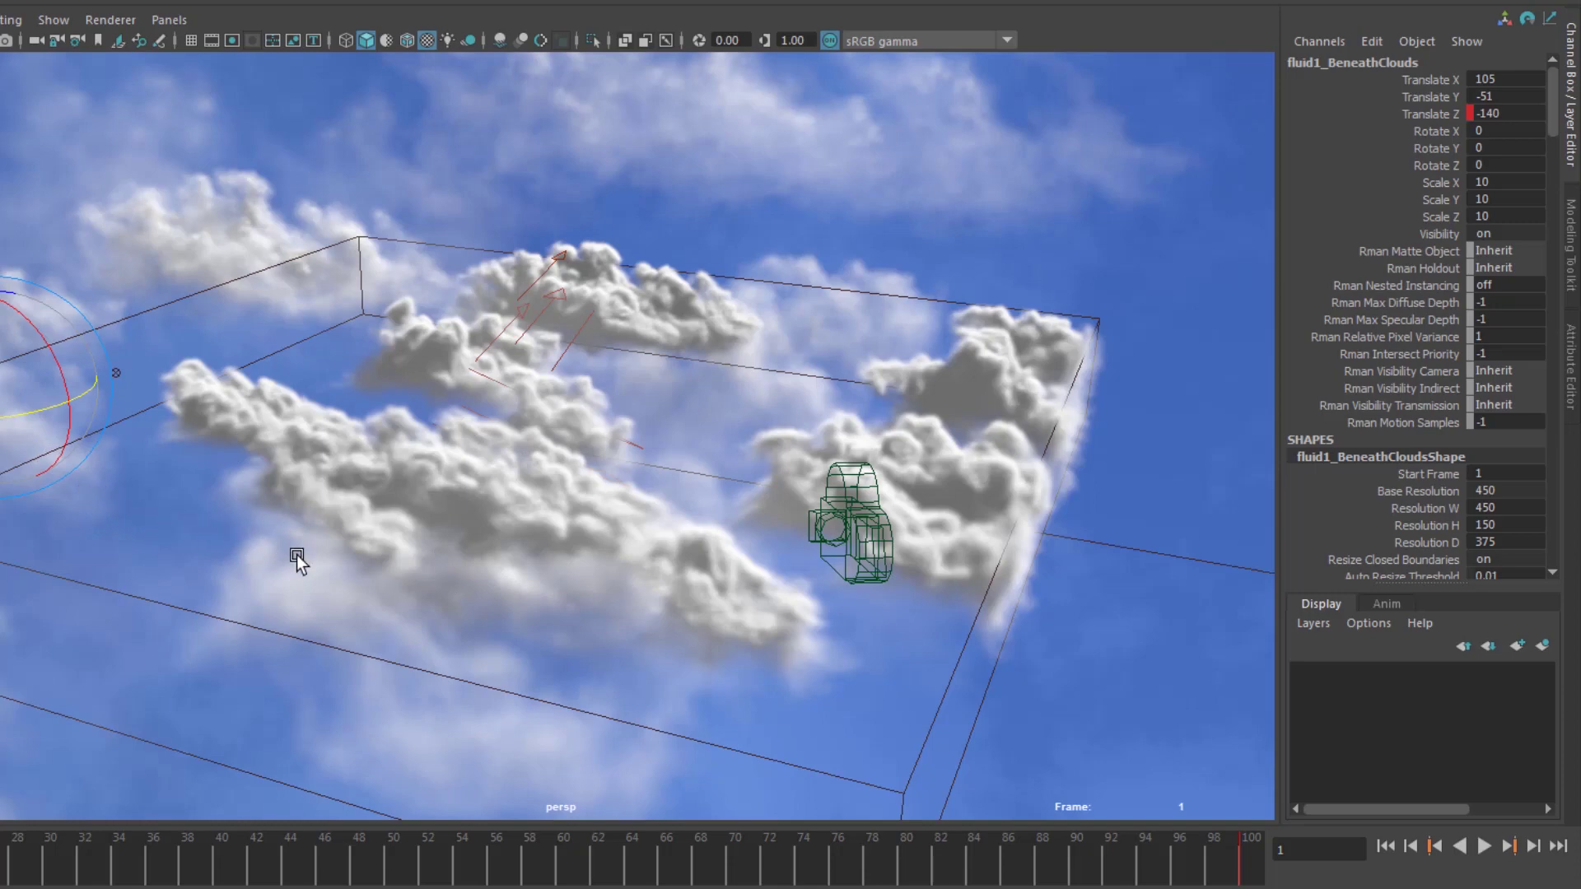
click(1572, 370)
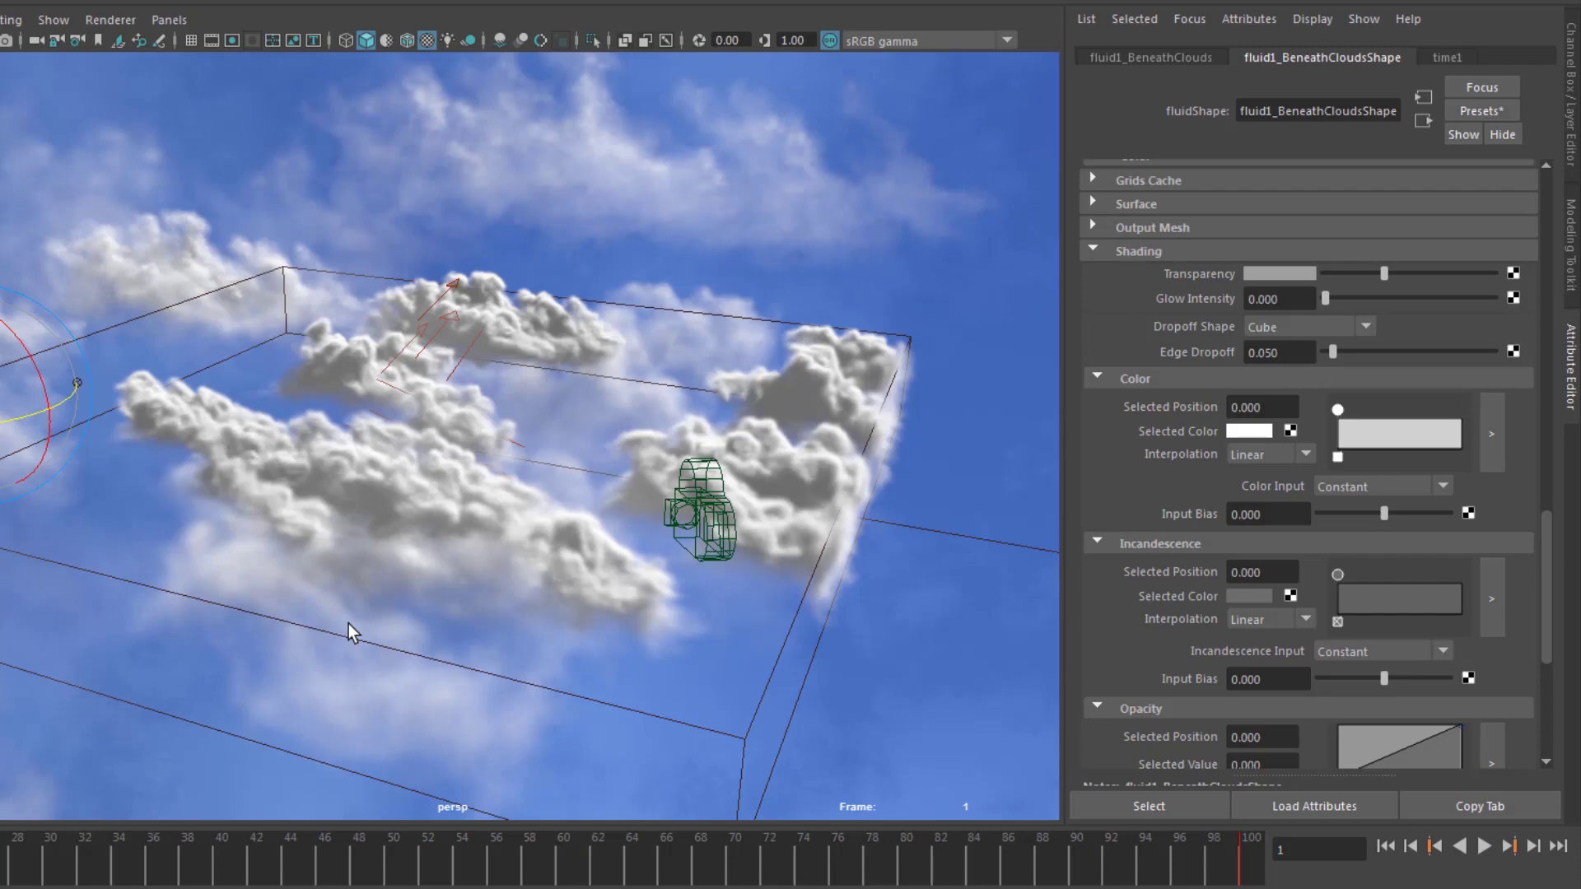
click(1278, 276)
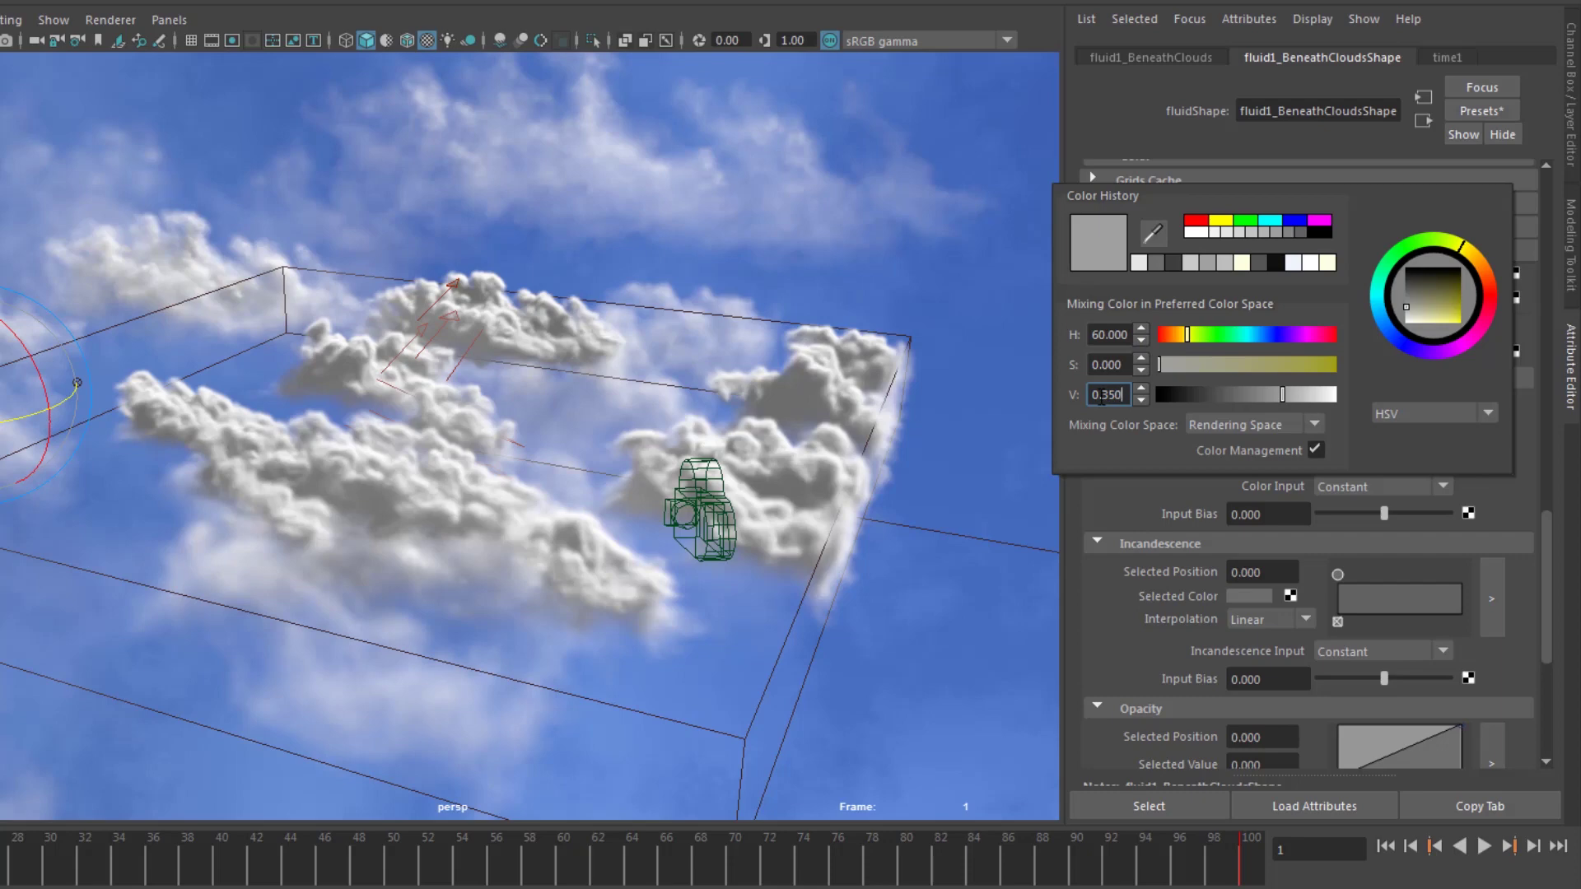
click(1104, 503)
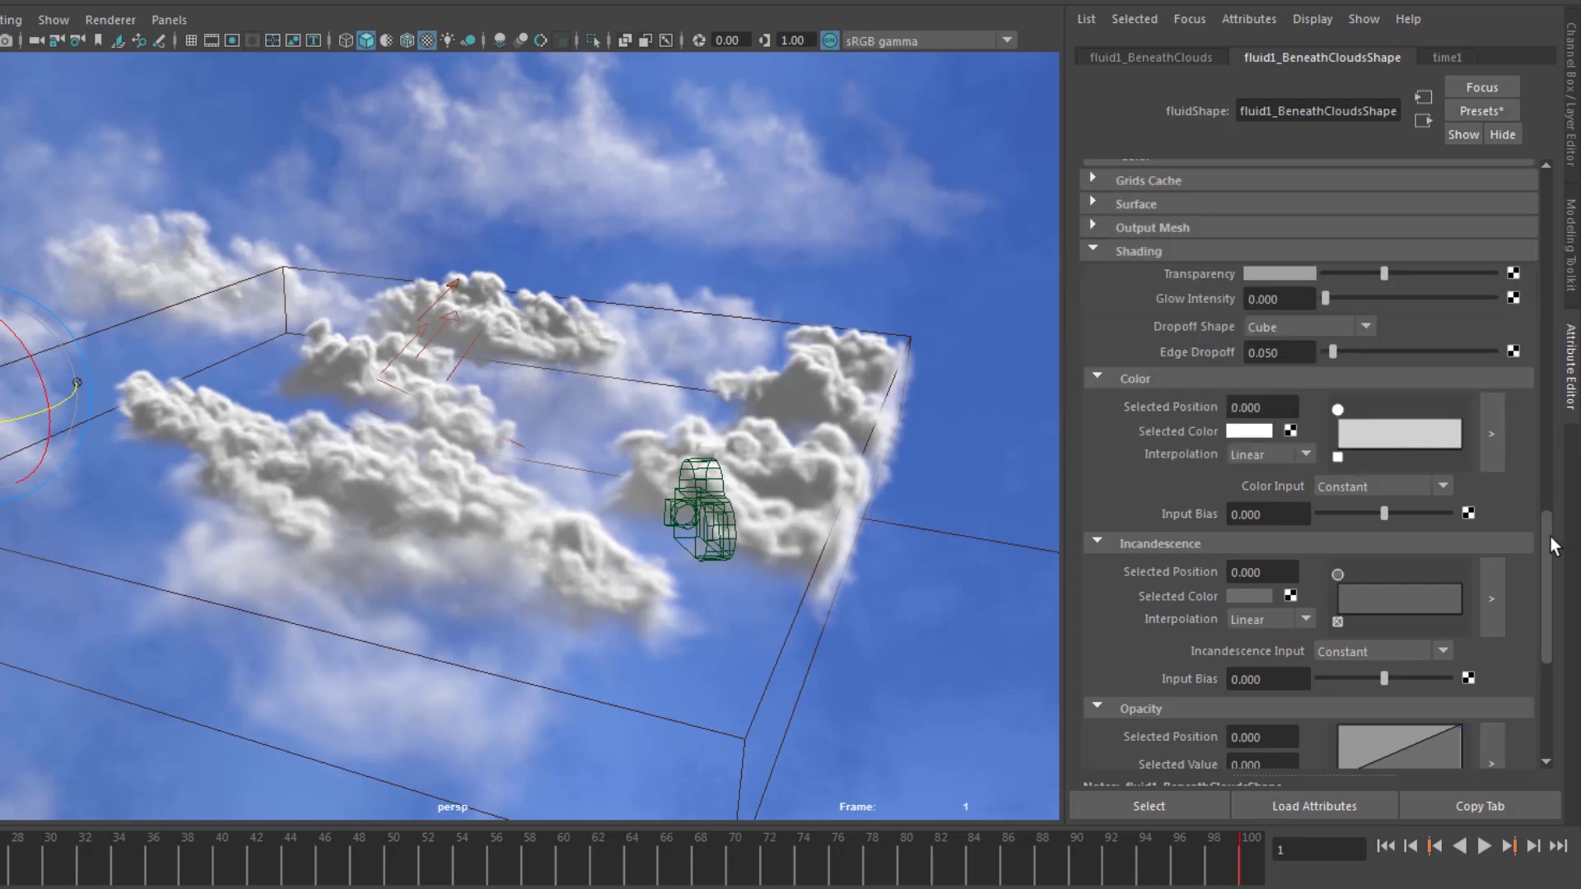
drag(1551, 537, 1578, 279)
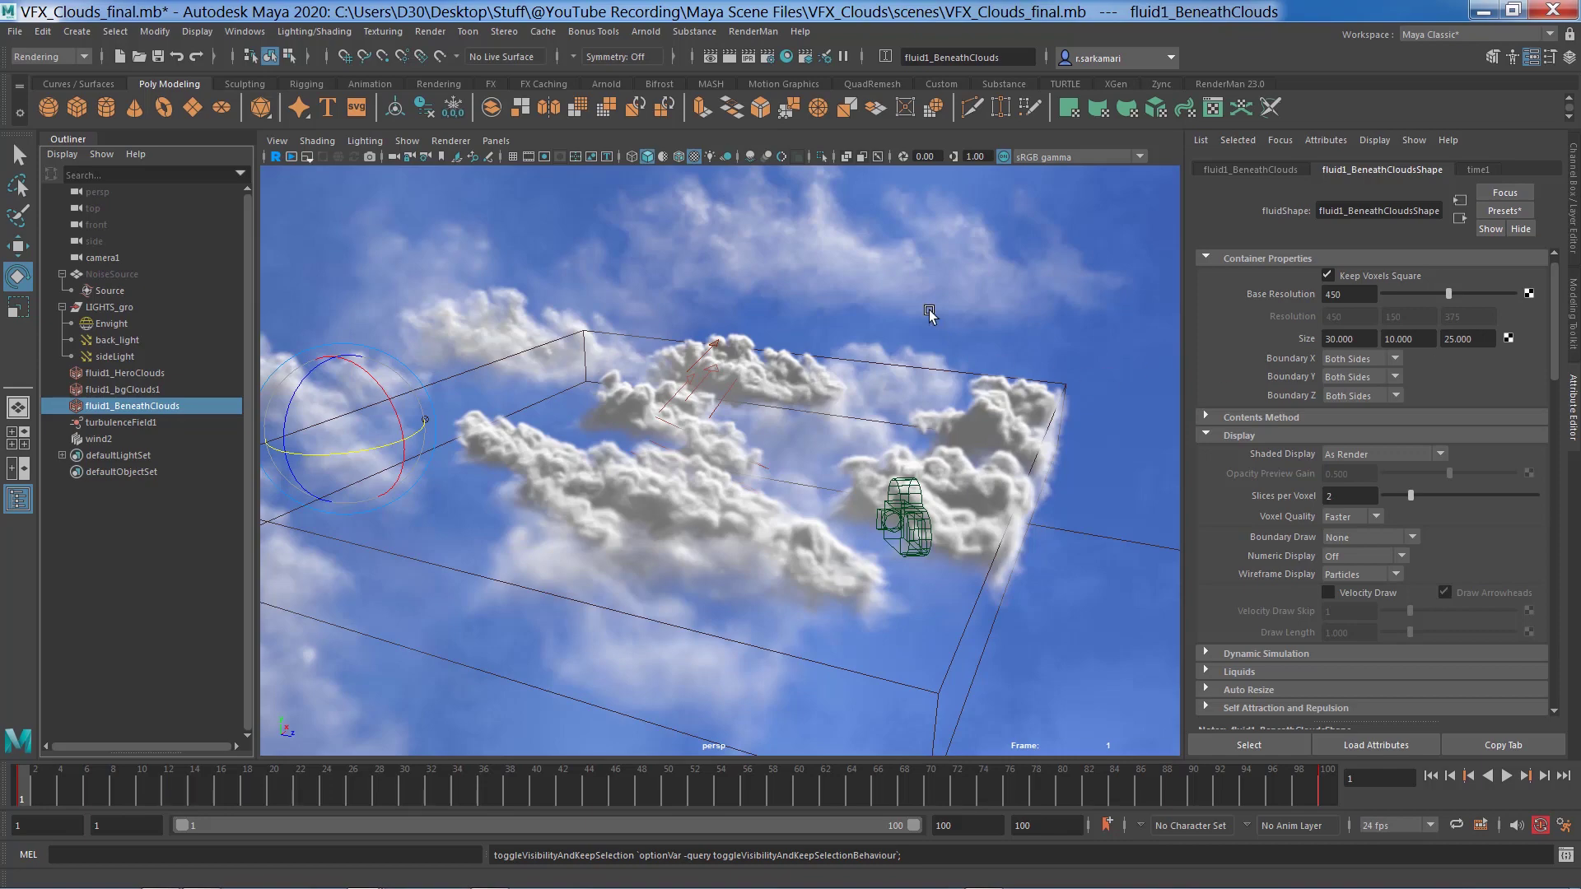
- Examine the Render Settings frame range and the Arnold Sampling and Ray Depth values, including Camera (AA), Volume Indirect and Volume depth
click(766, 56)
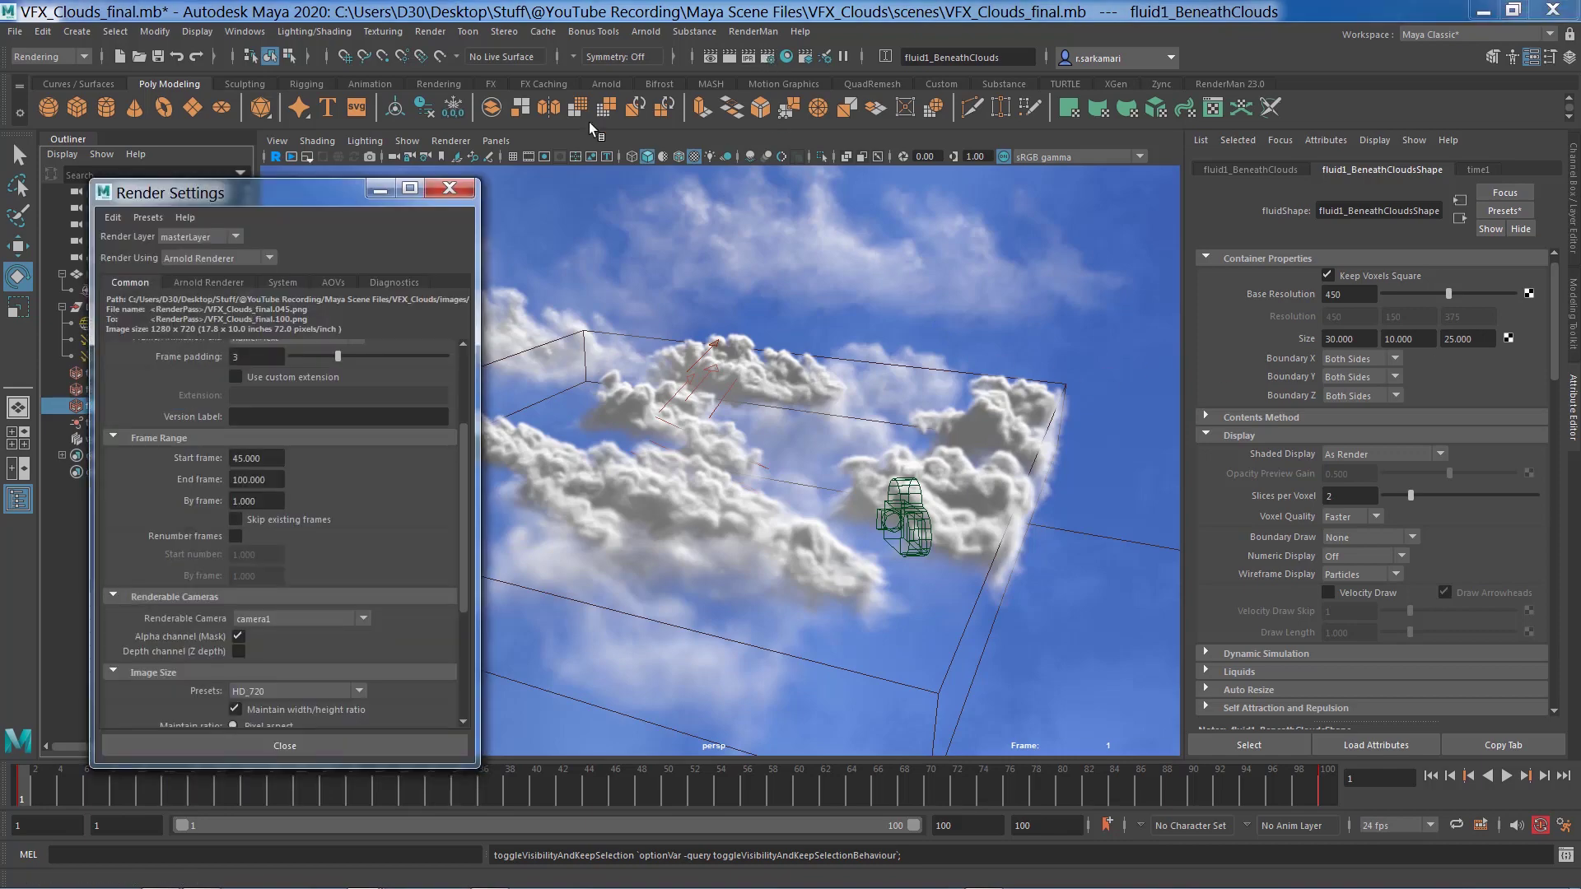
drag(320, 187, 416, 196)
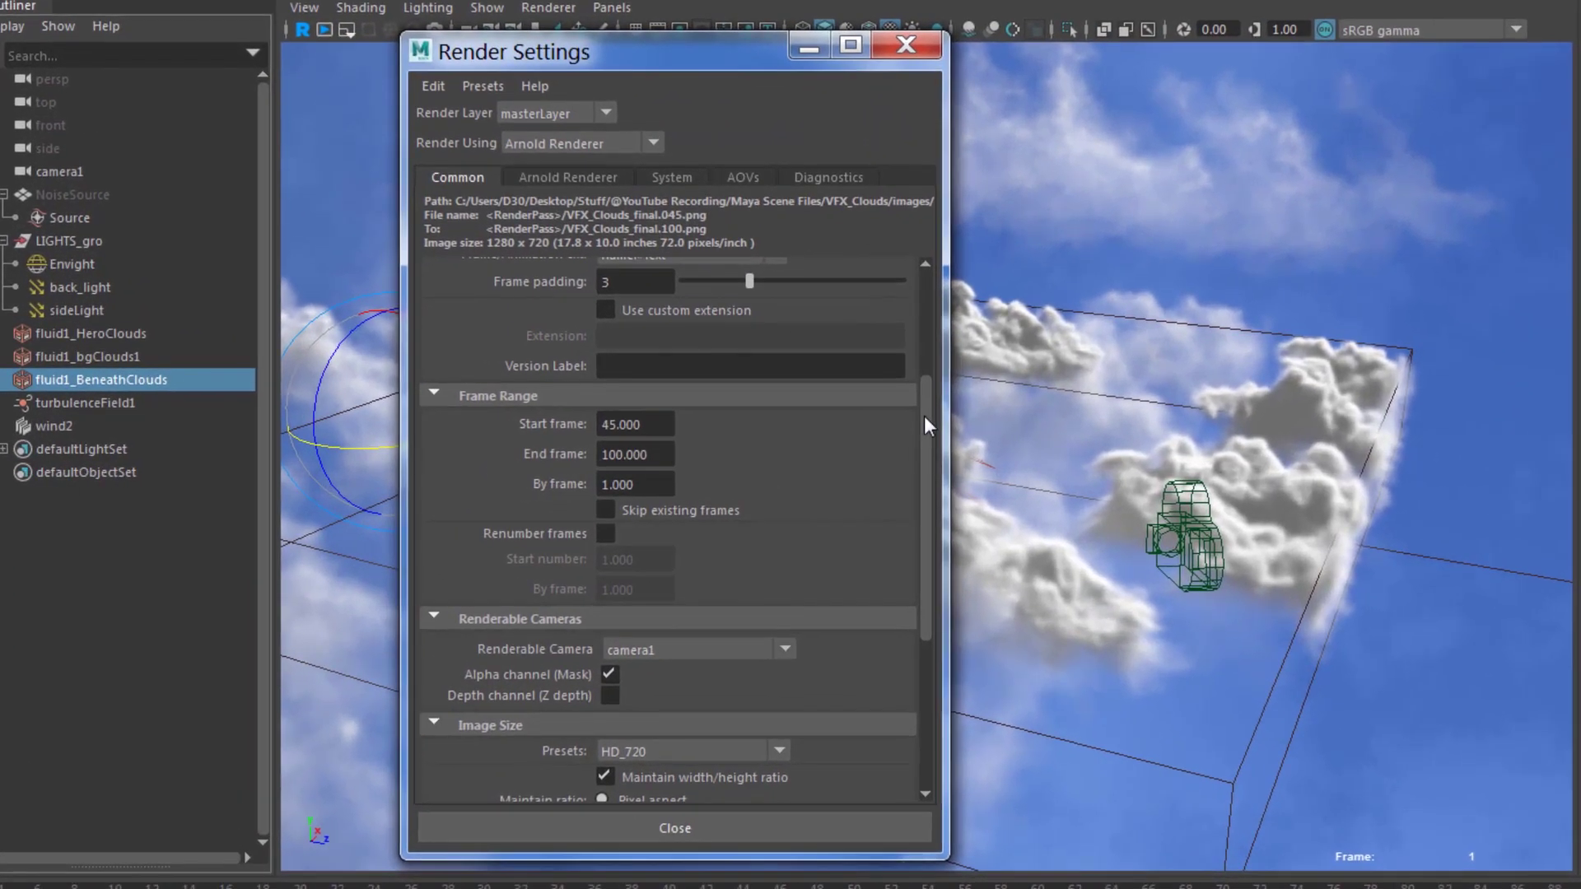
drag(548, 453, 549, 362)
click(567, 177)
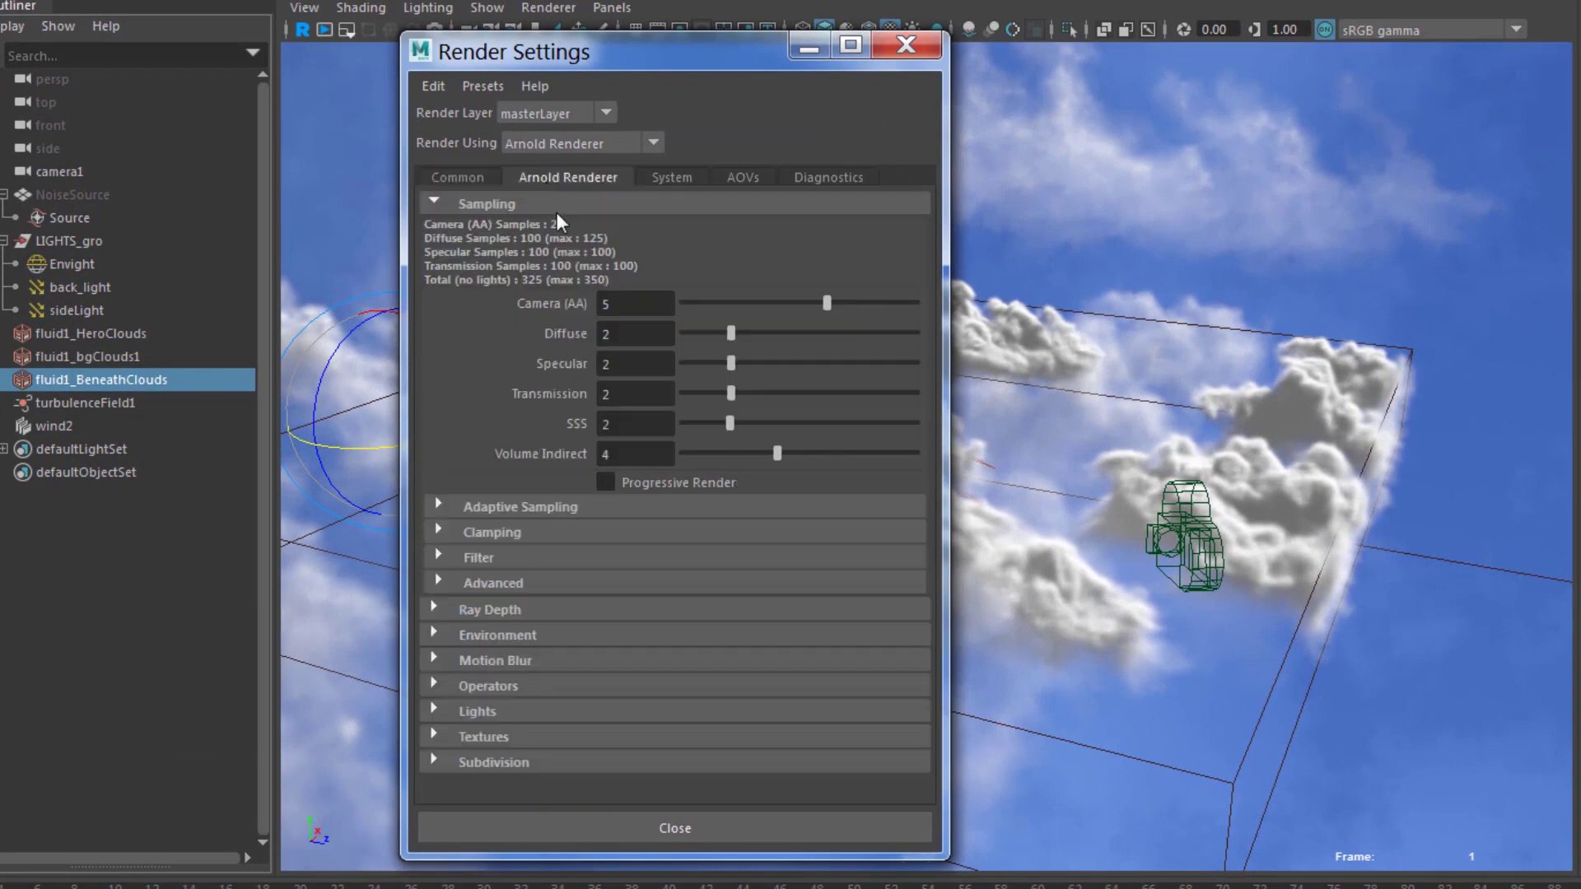
double_click(646, 309)
drag(659, 456, 347, 545)
click(436, 610)
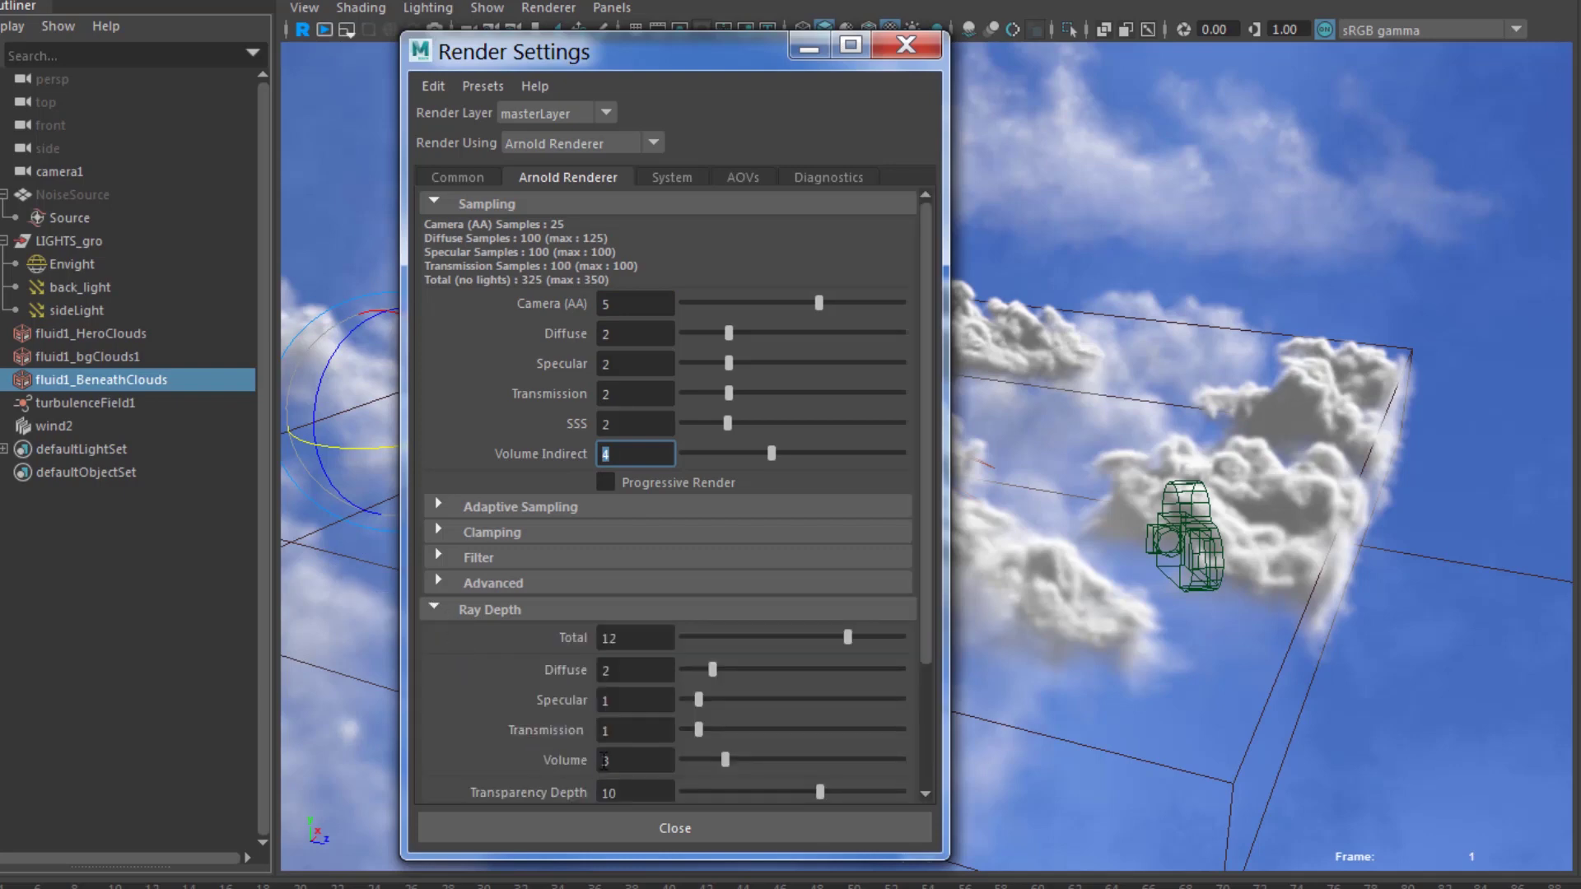
drag(632, 767, 551, 774)
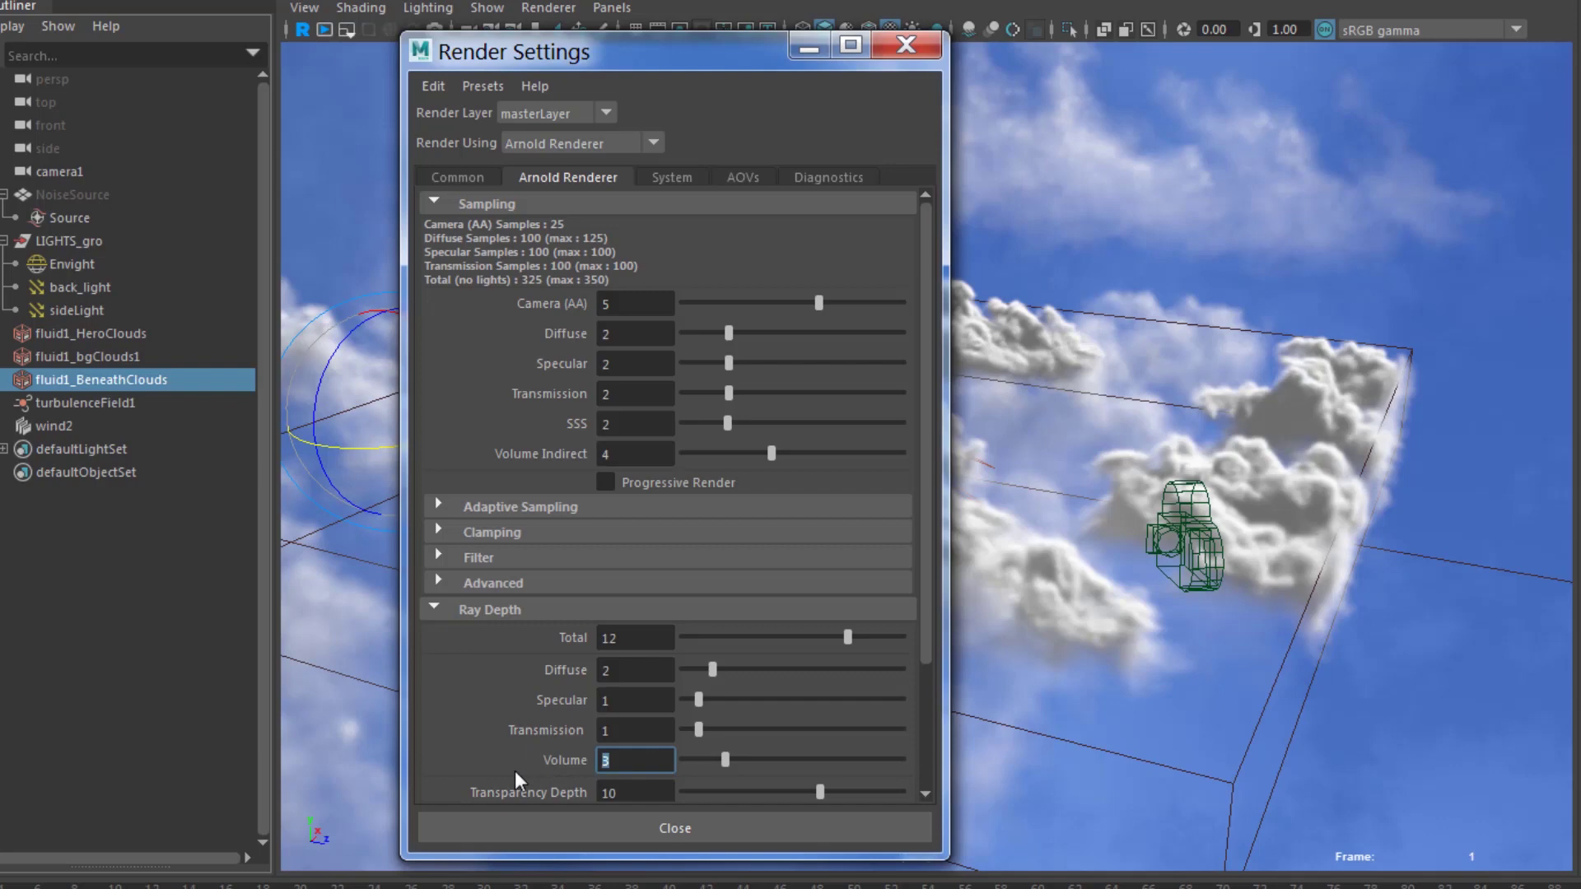
- Examine the active AOVs and the common image size and renderable camera settings, and close the Render Settings
click(743, 178)
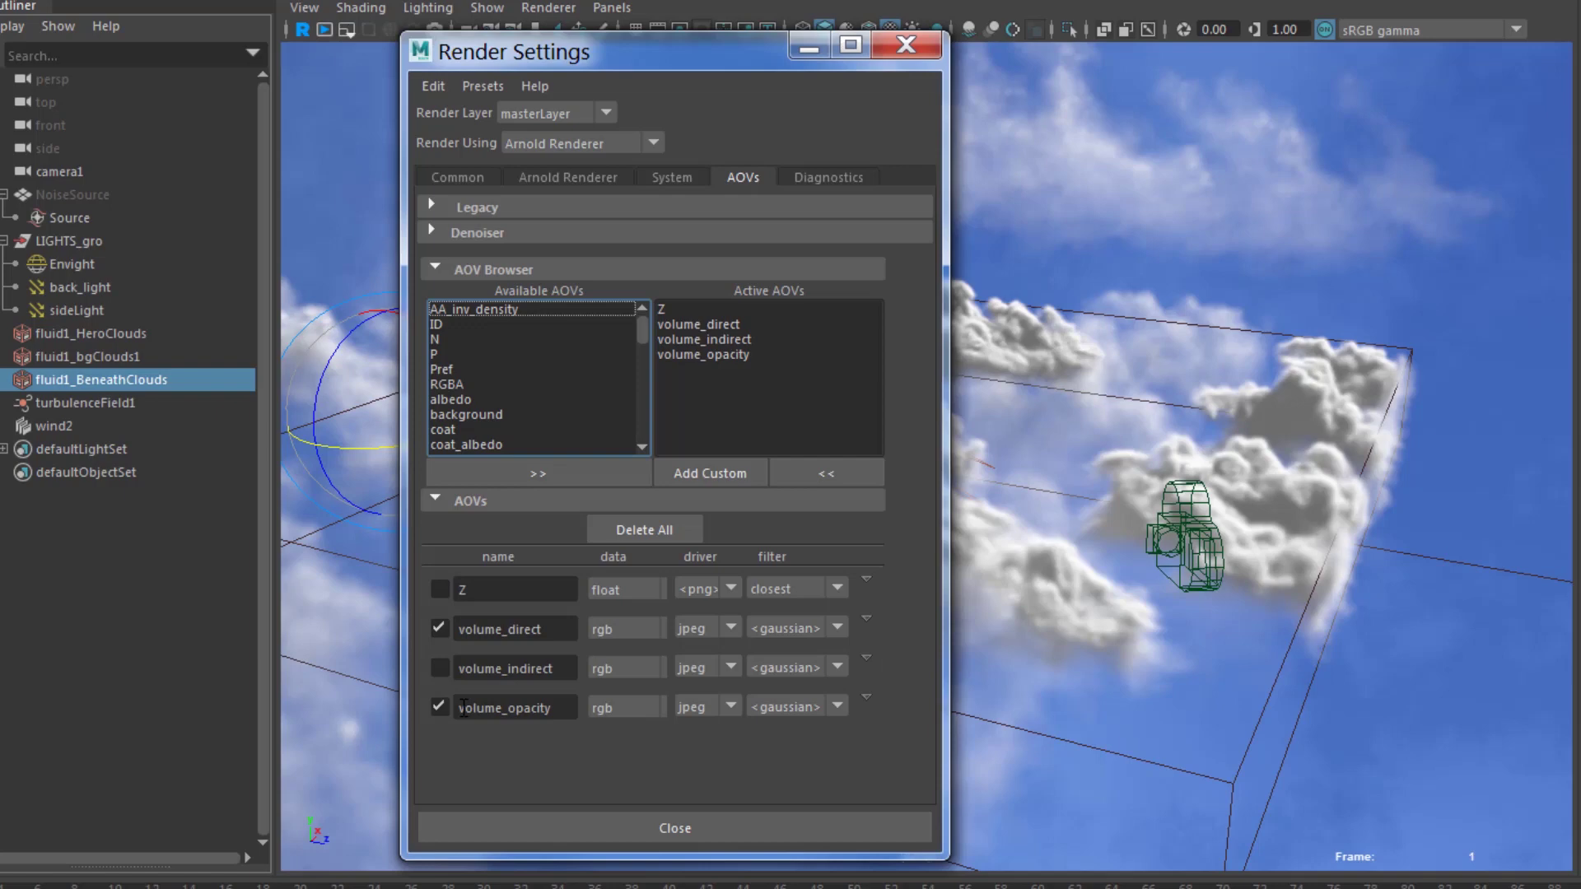
click(458, 177)
scroll(922, 530, down, 5)
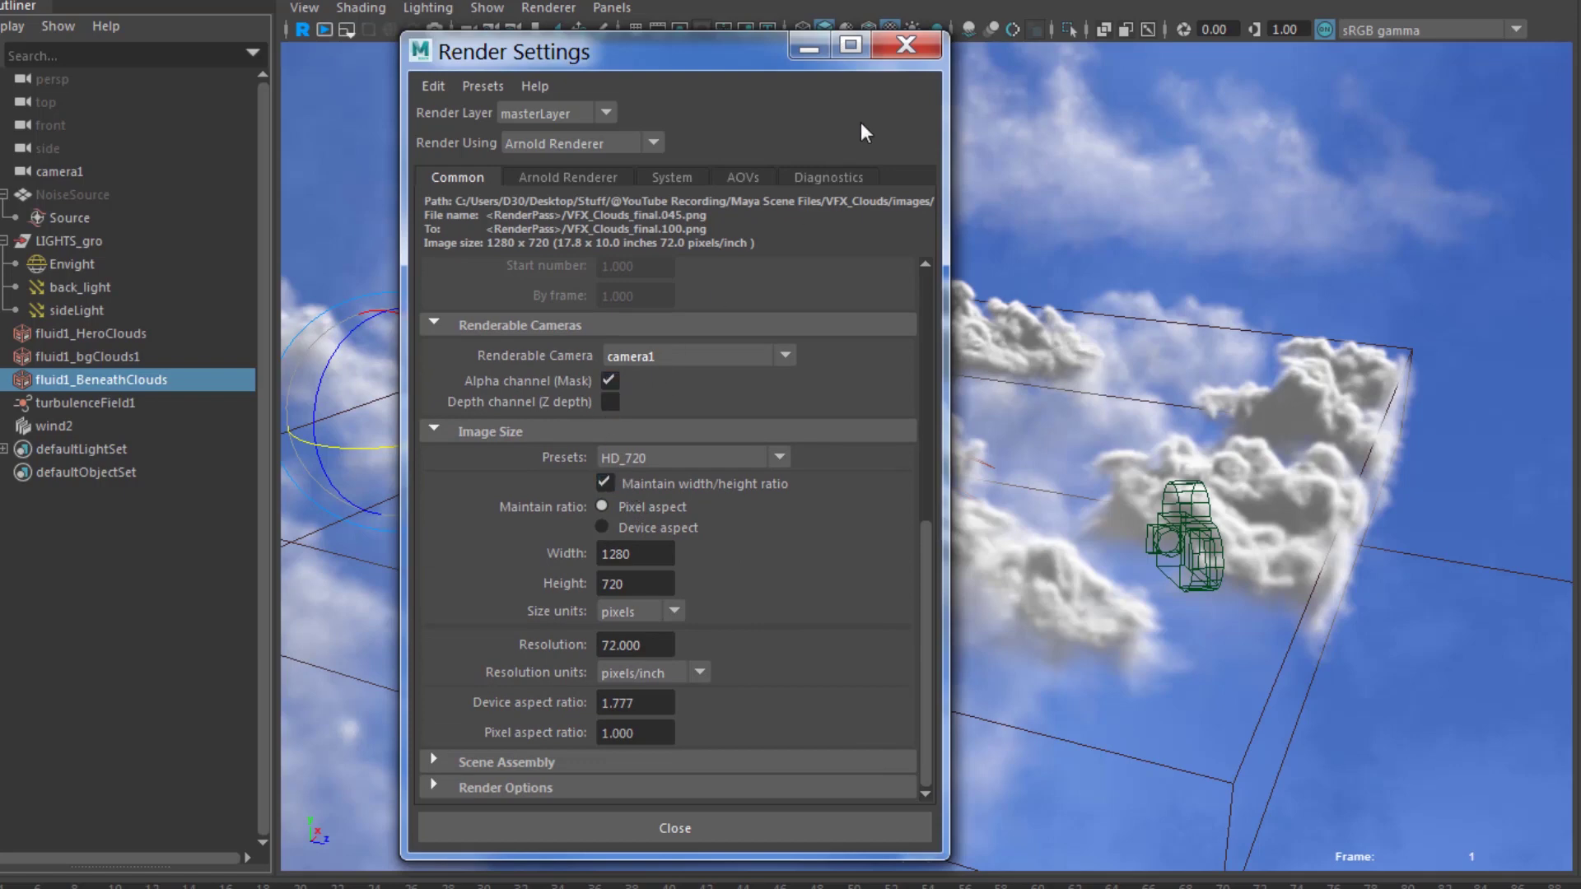
click(907, 44)
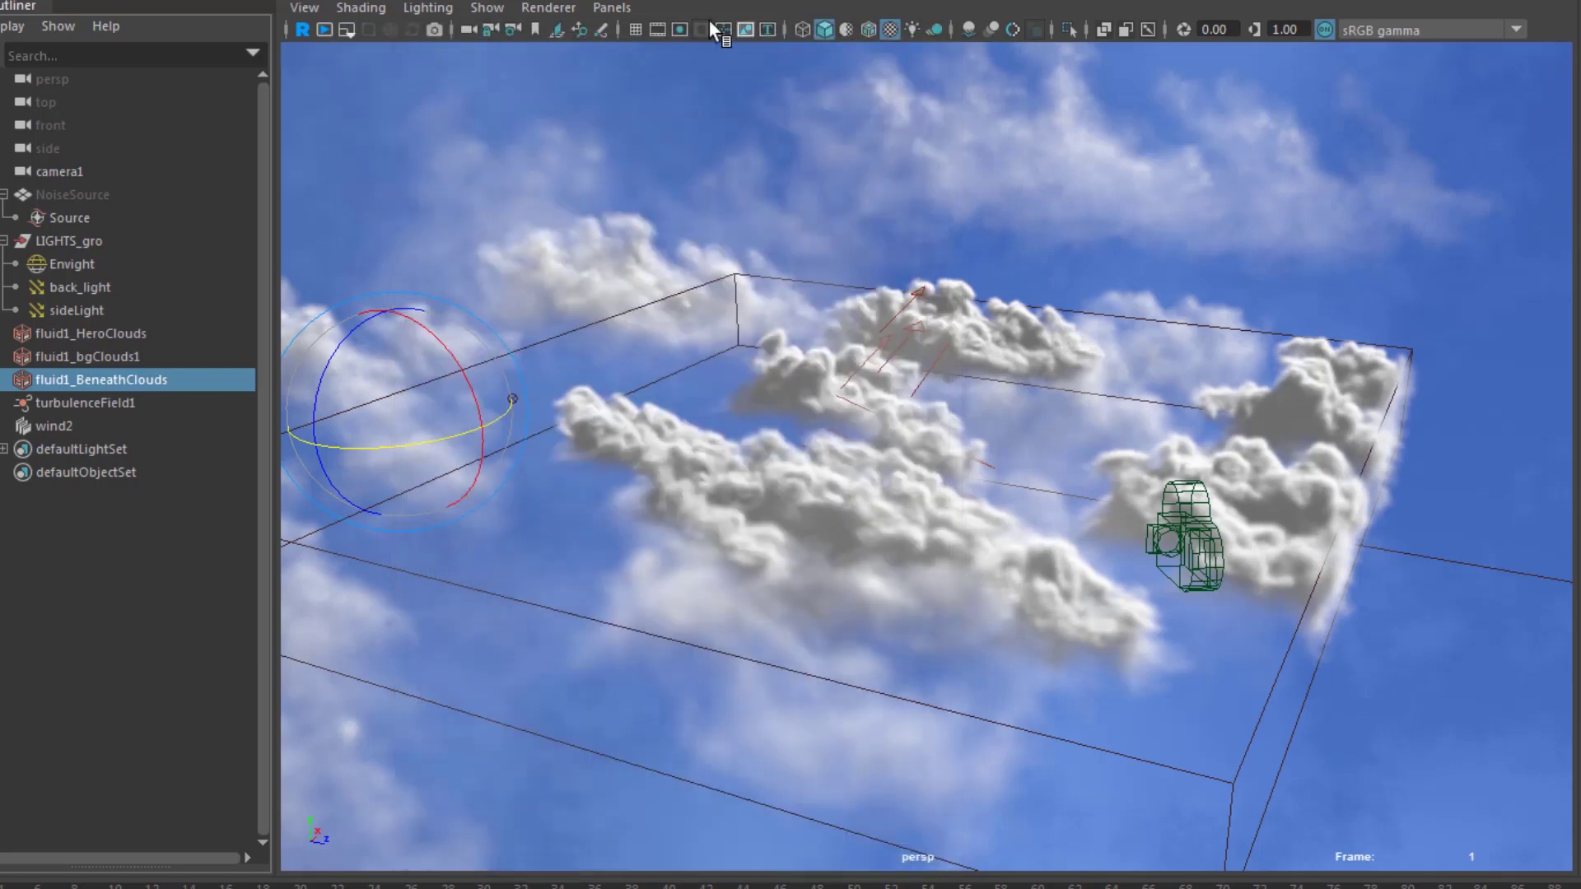
- Switch the viewport back to look through camera1
click(612, 8)
mouse_move(631, 32)
click(884, 31)
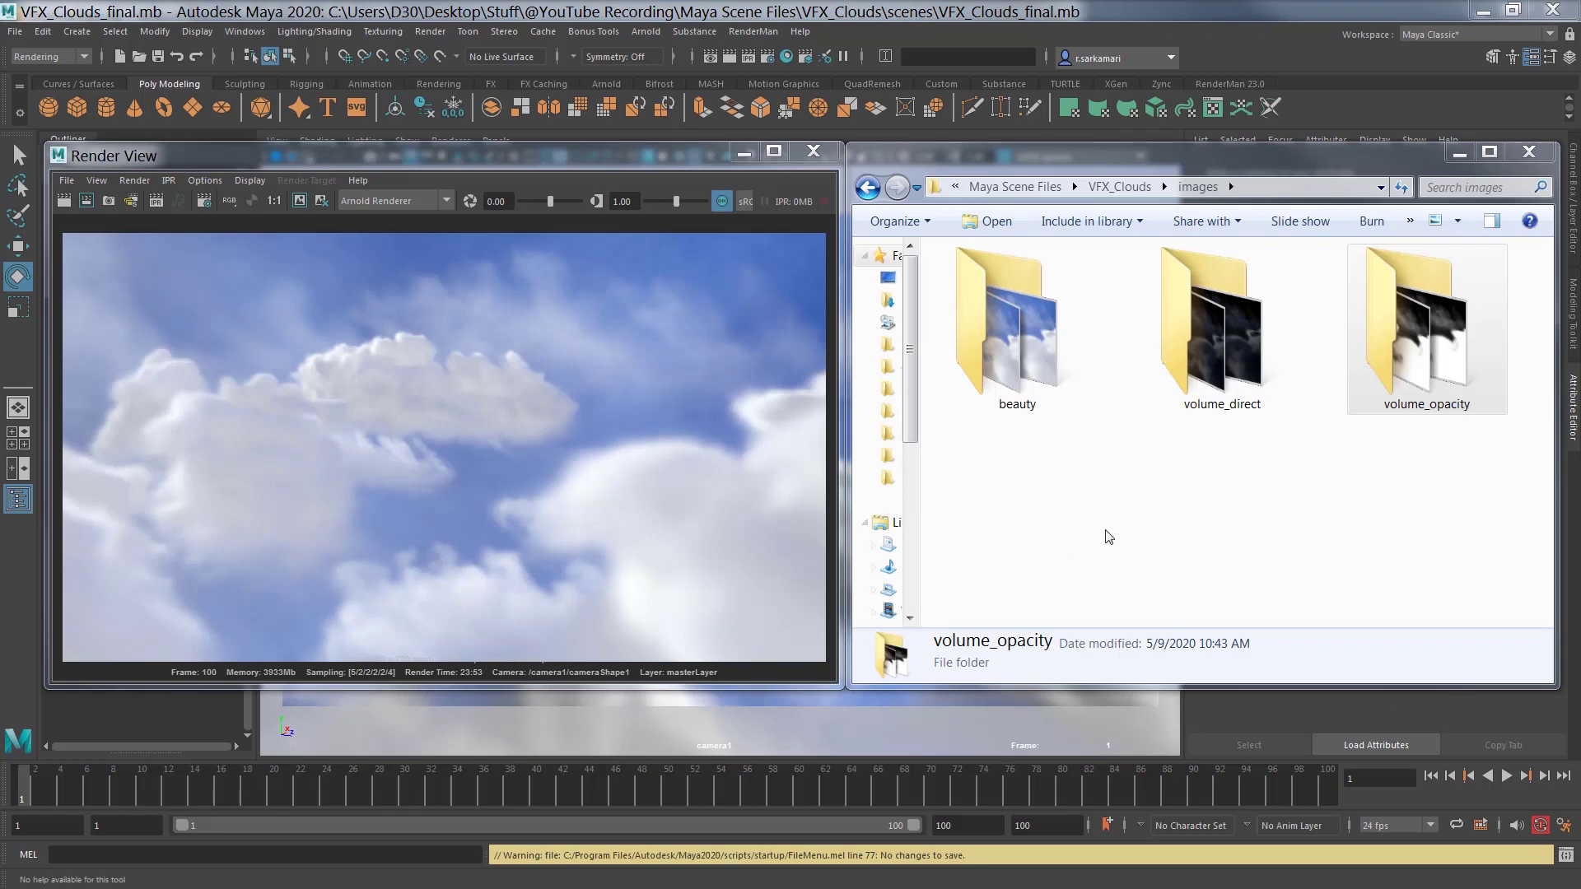
- Browse the rendered image sequences in the beauty, volume_direct and volume_opacity folders of the project's images directory
double_click(1031, 373)
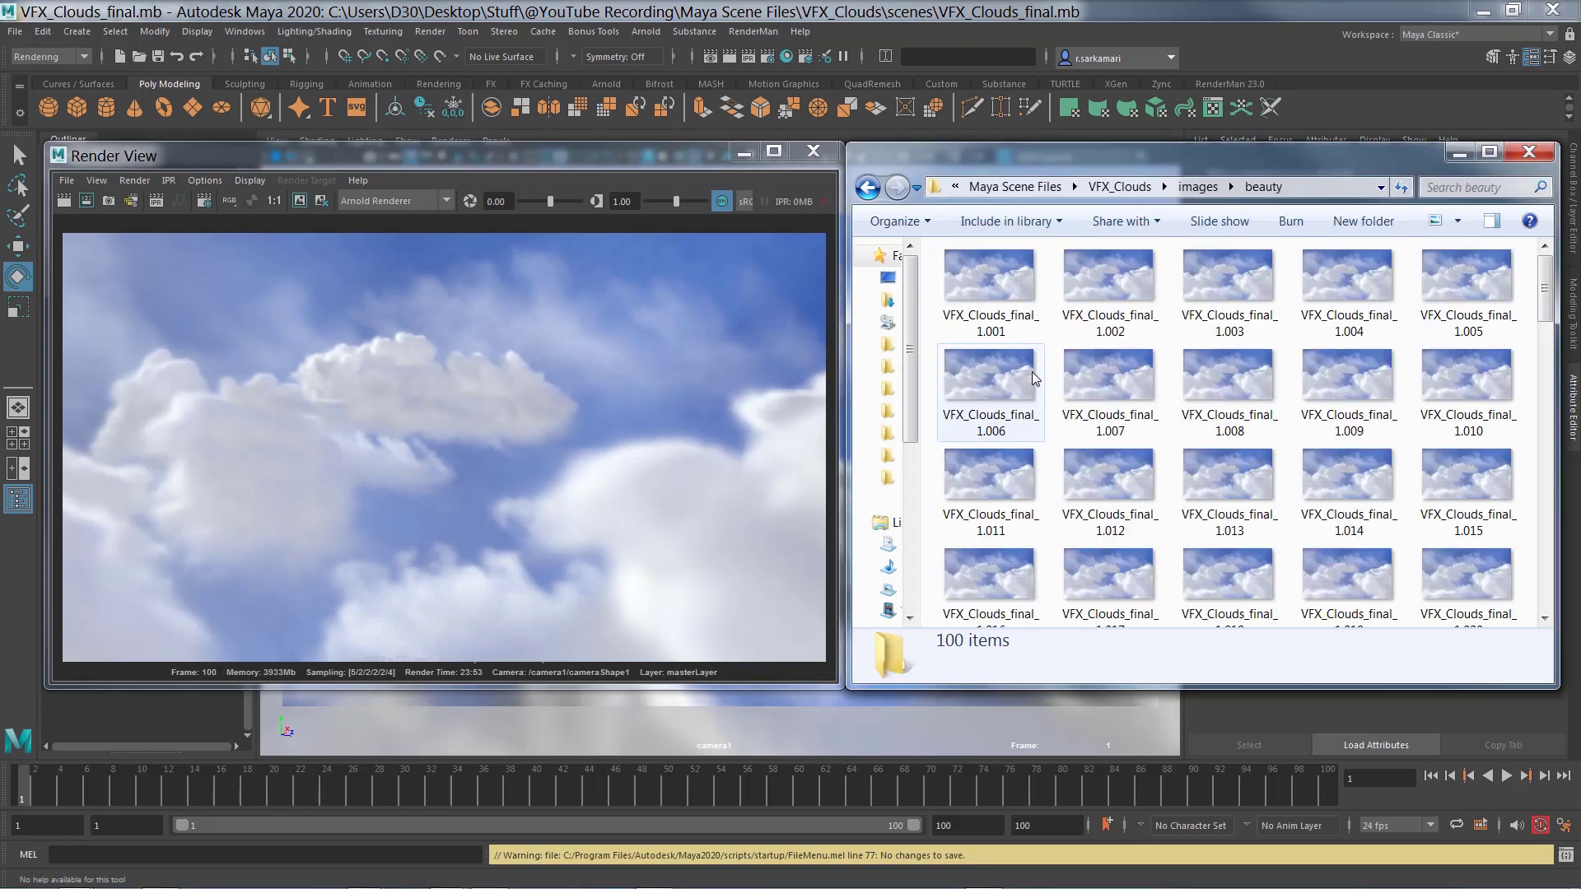
key(BackSpace)
double_click(1184, 351)
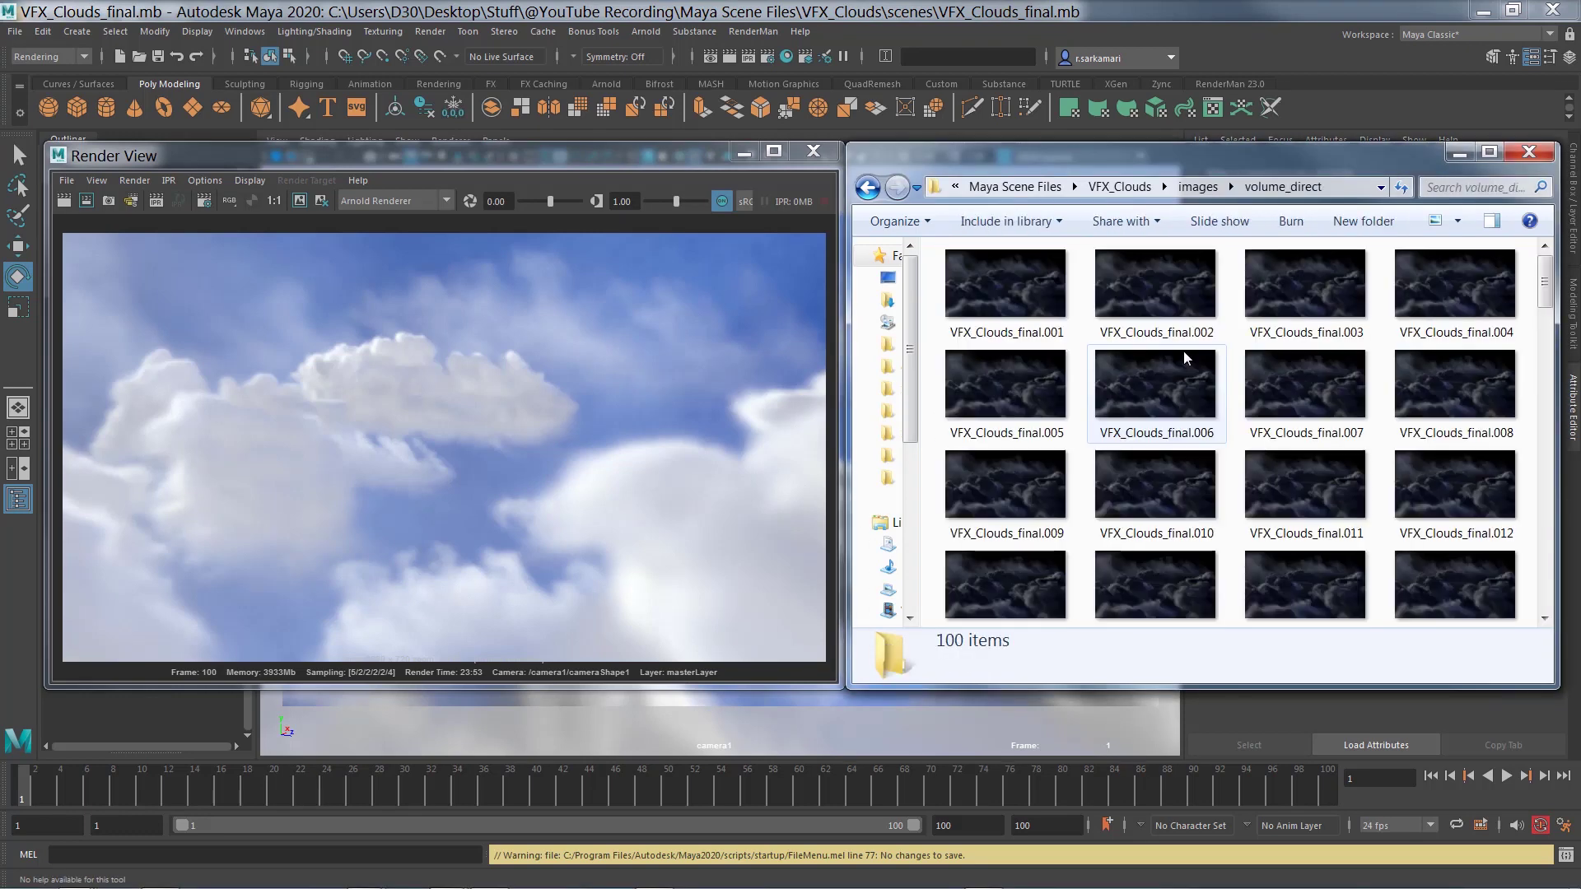
key(BackSpace)
click(1395, 355)
double_click(1395, 354)
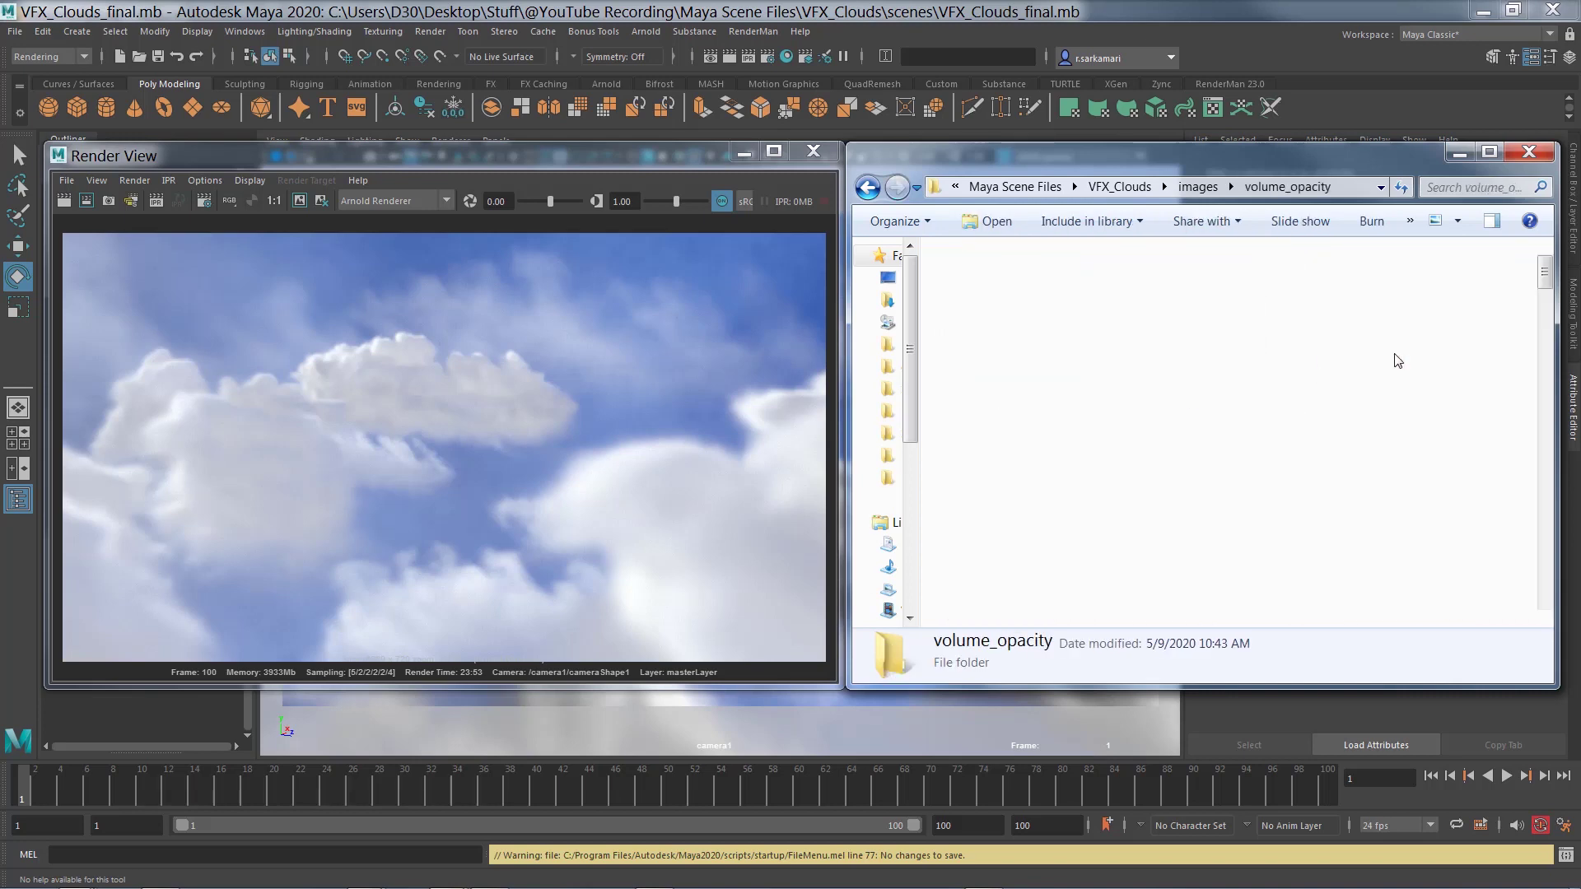
key(BackSpace)
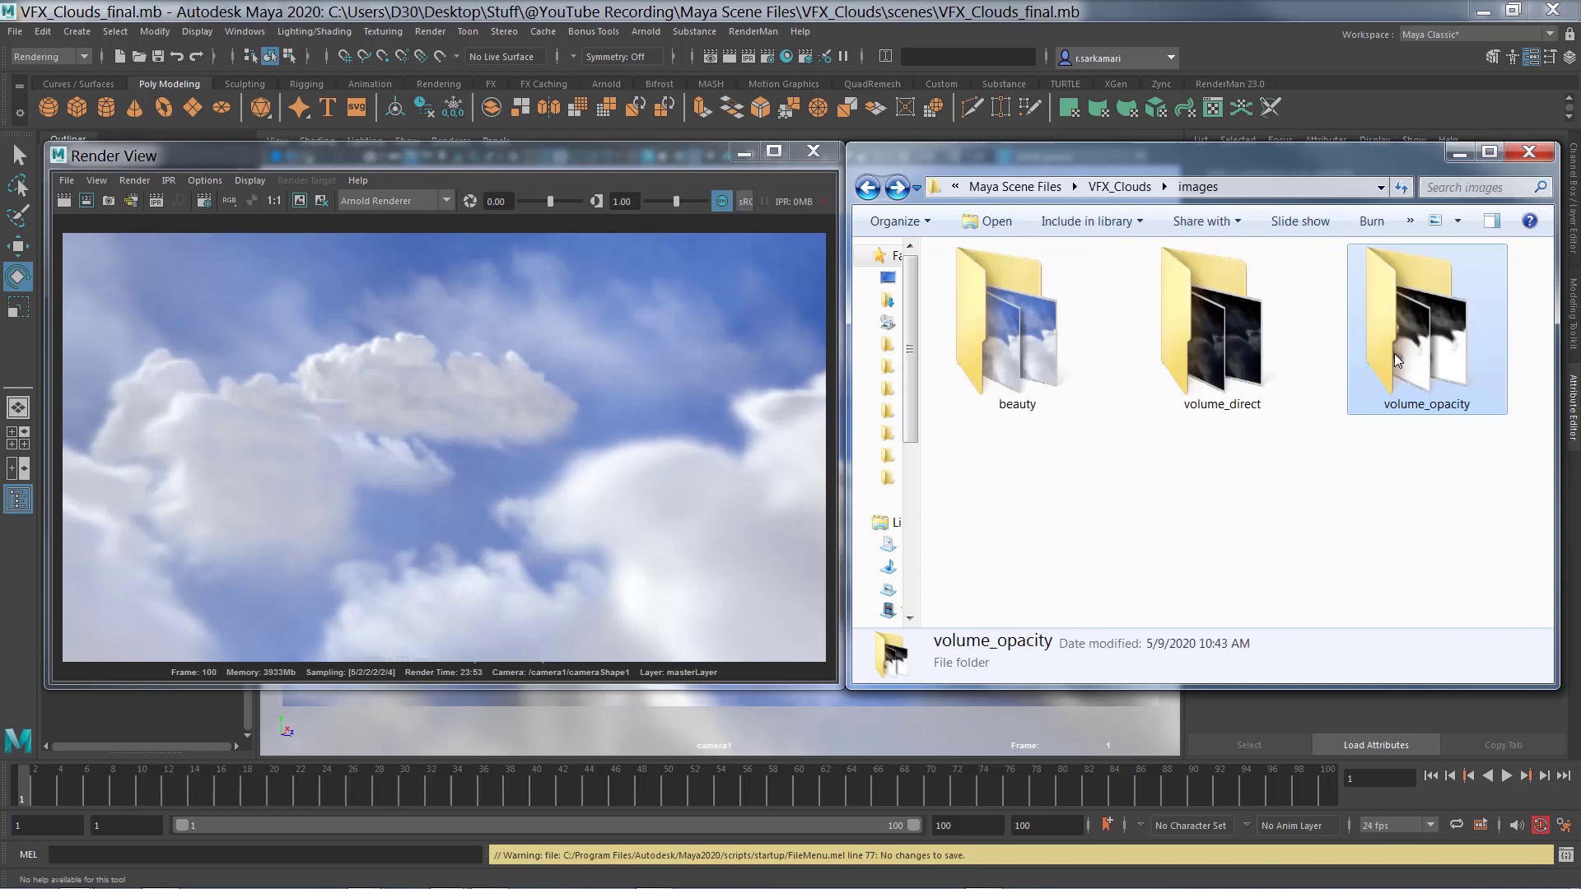